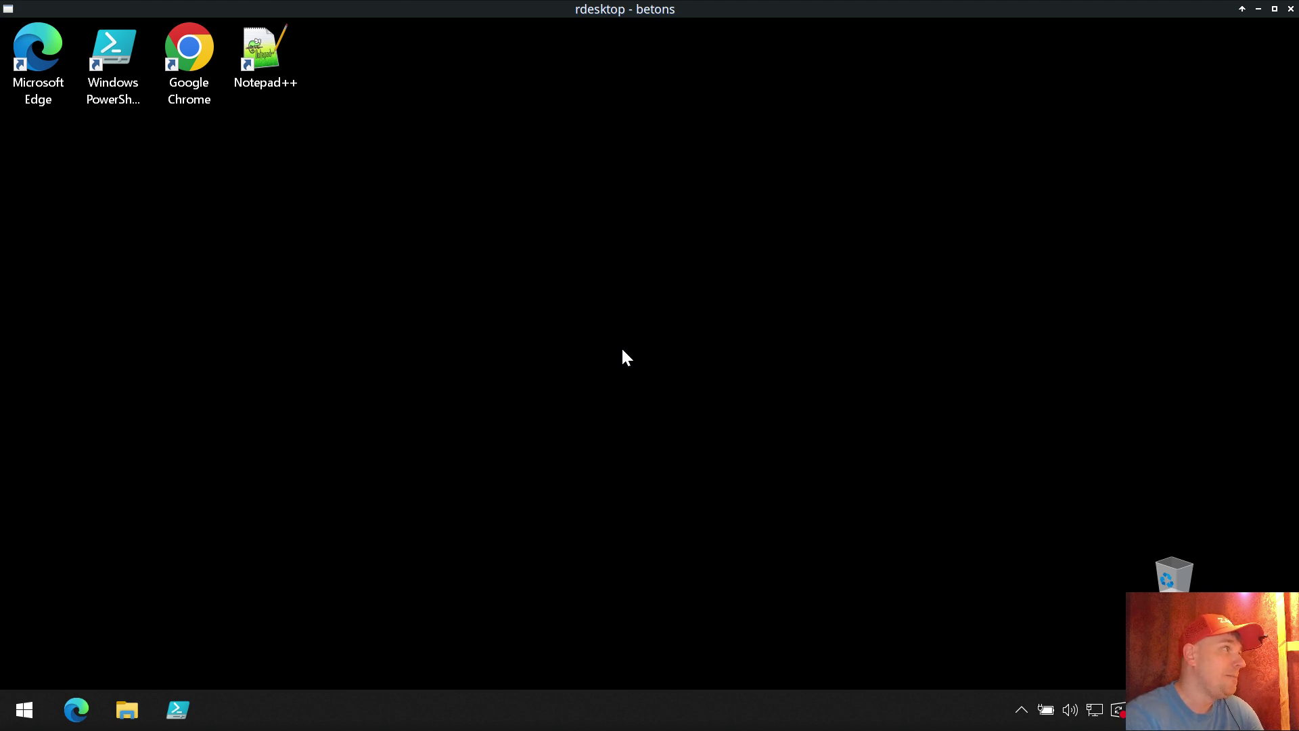
- Open Google Chrome, go to zabbix.com/download, and open the Zabbix agents download page
{"action": "double_click", "coordinate": [198, 88]}
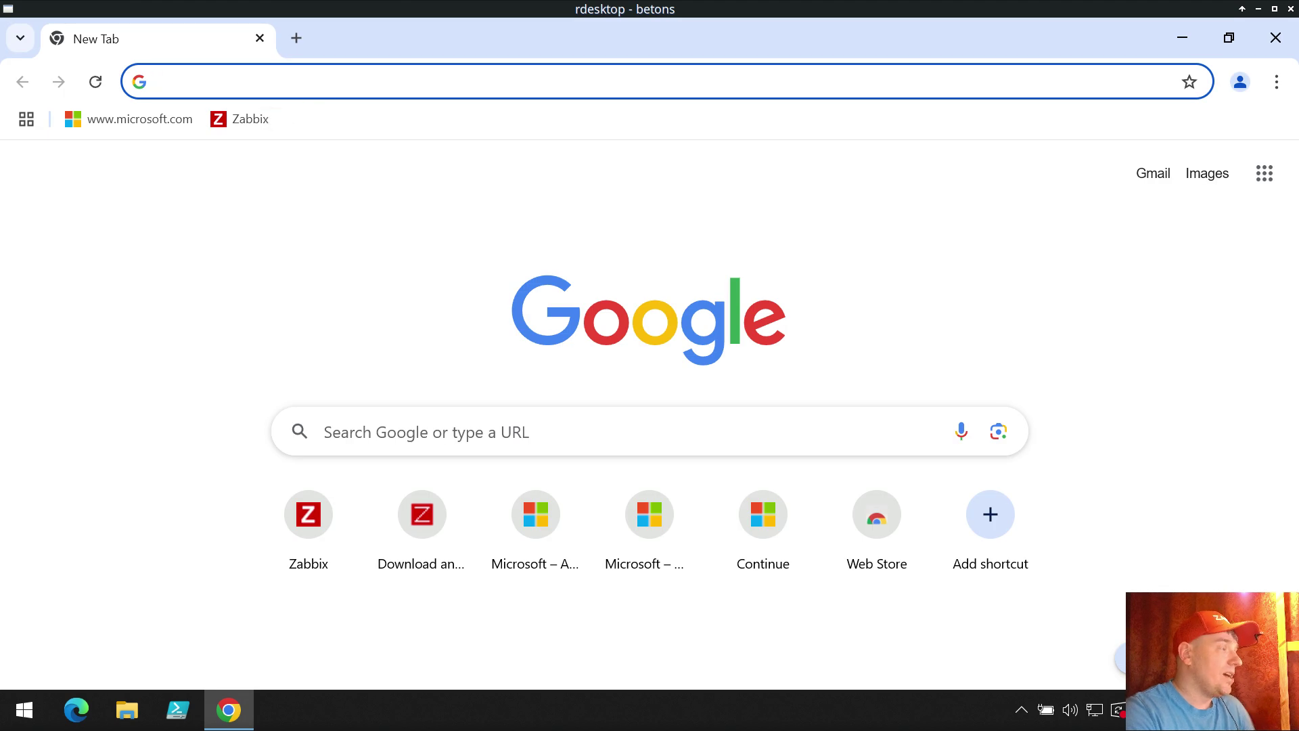
{"action": "type", "text": "za"}
{"action": "key", "text": "BackSpace"}
{"action": "key", "text": "BackSpace"}
{"action": "key", "text": "BackSpace"}
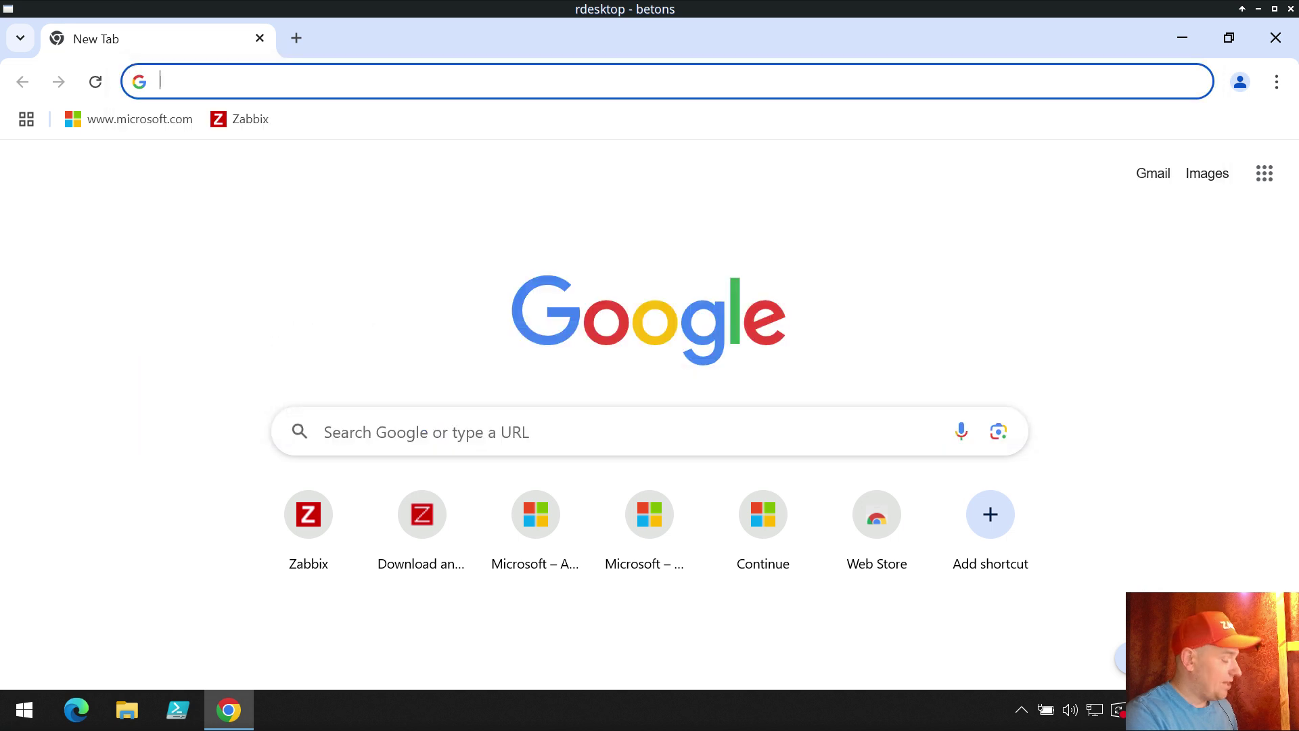
{"action": "type", "text": "zabbix.com"}
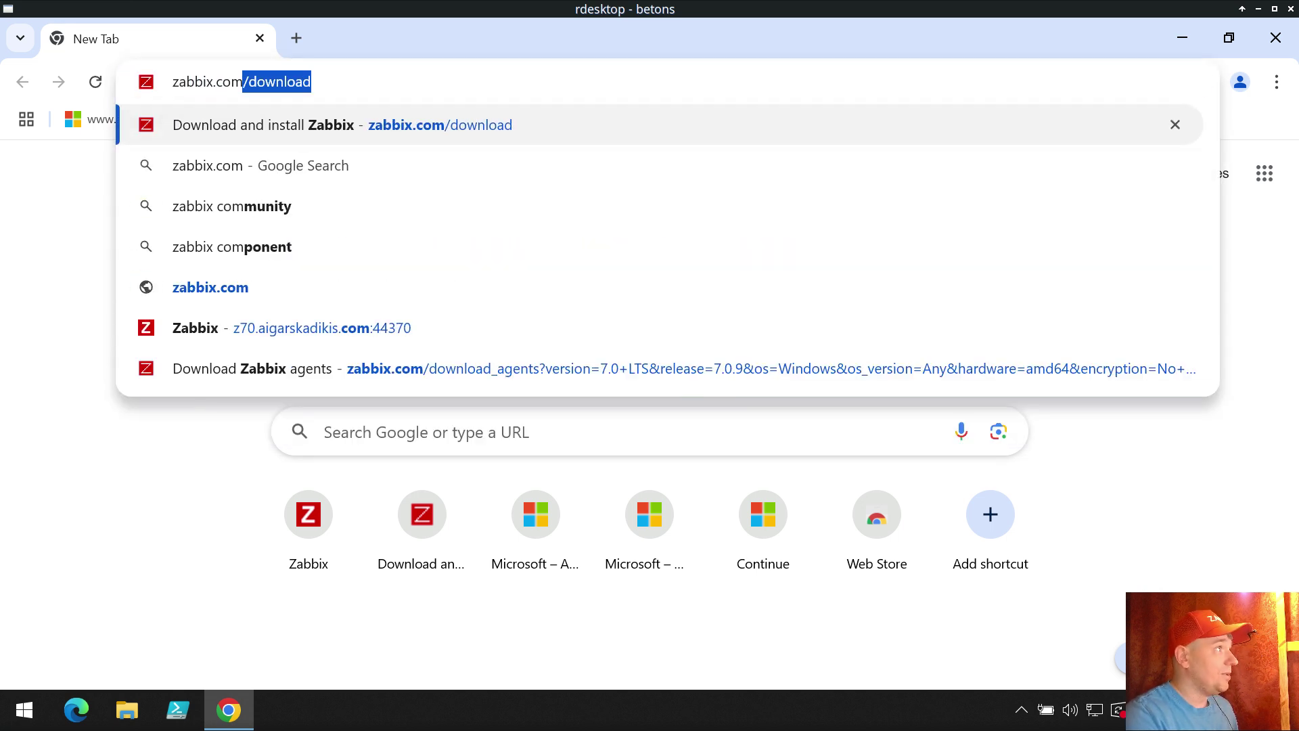
{"action": "key", "text": "Return"}
{"action": "left_click", "coordinate": [1155, 455]}
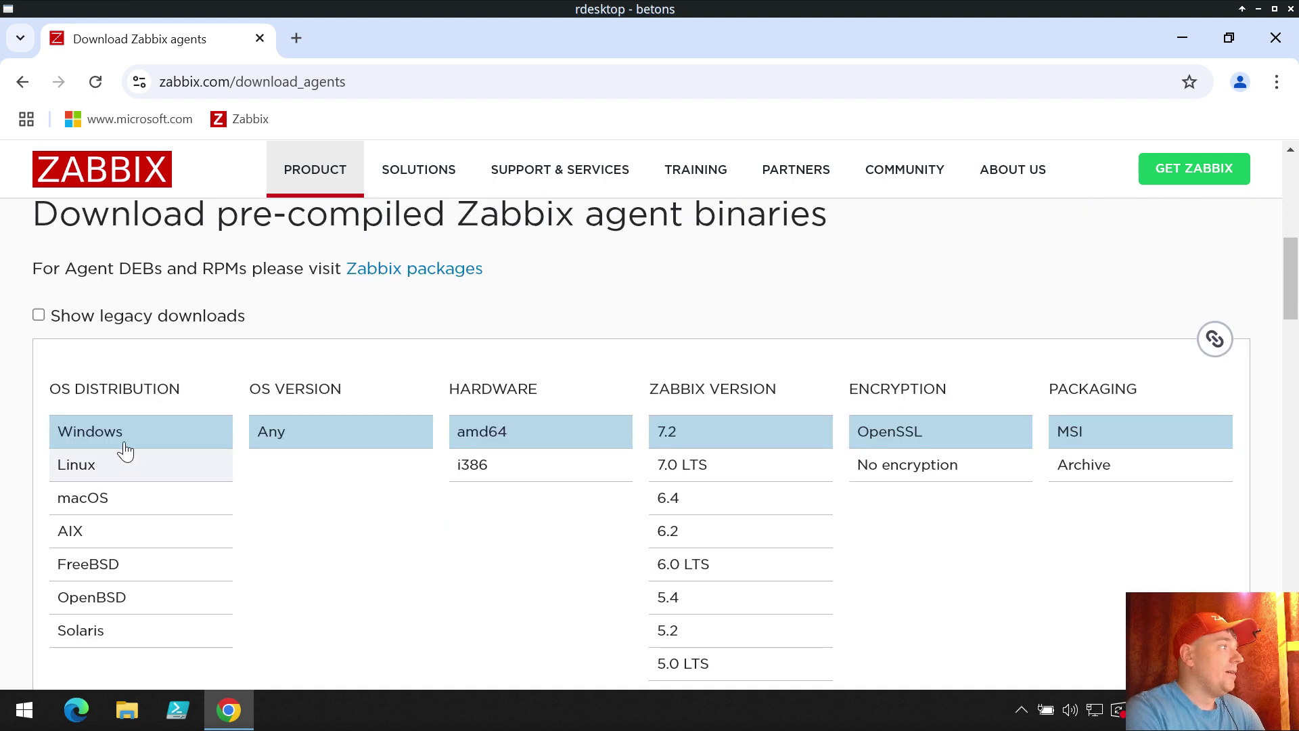
- Download the Zabbix agent v7.0.9 for Windows amd64, choosing version 7.0 LTS, No encryption and Archive packaging
{"action": "left_click", "coordinate": [694, 468]}
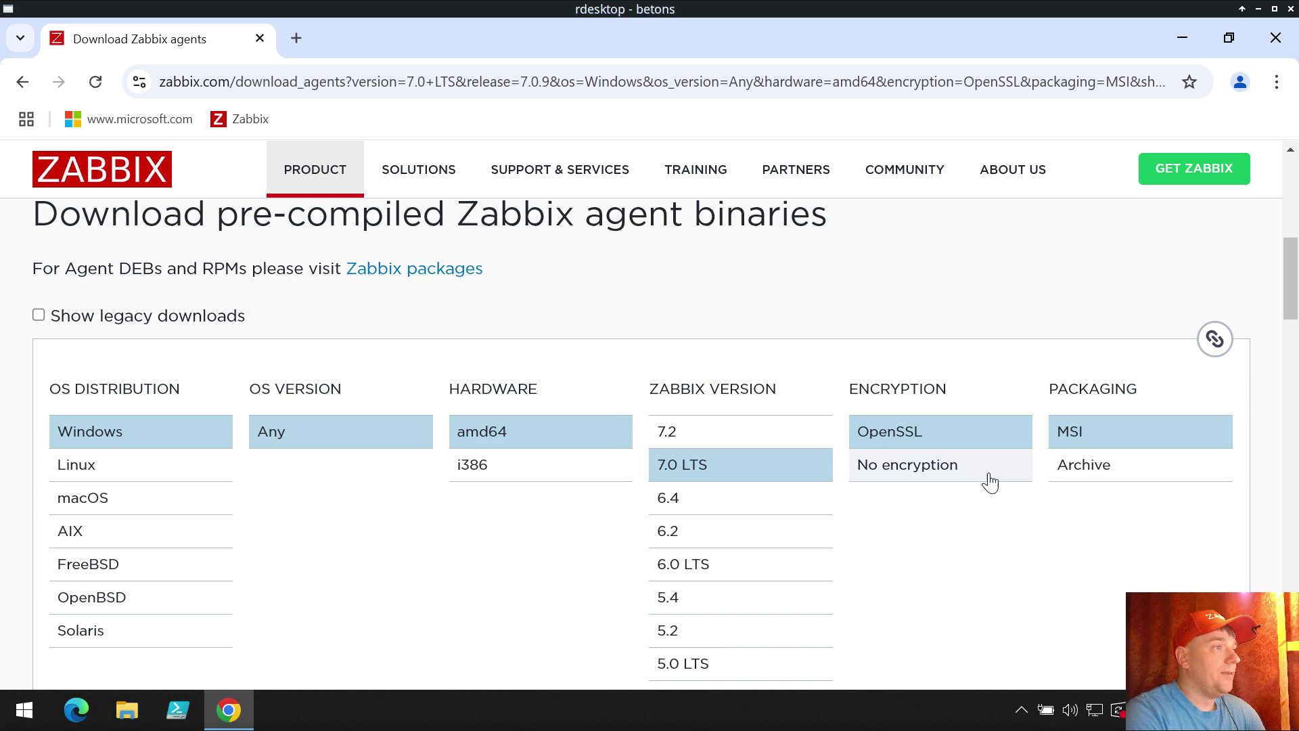
{"action": "left_click", "coordinate": [949, 471]}
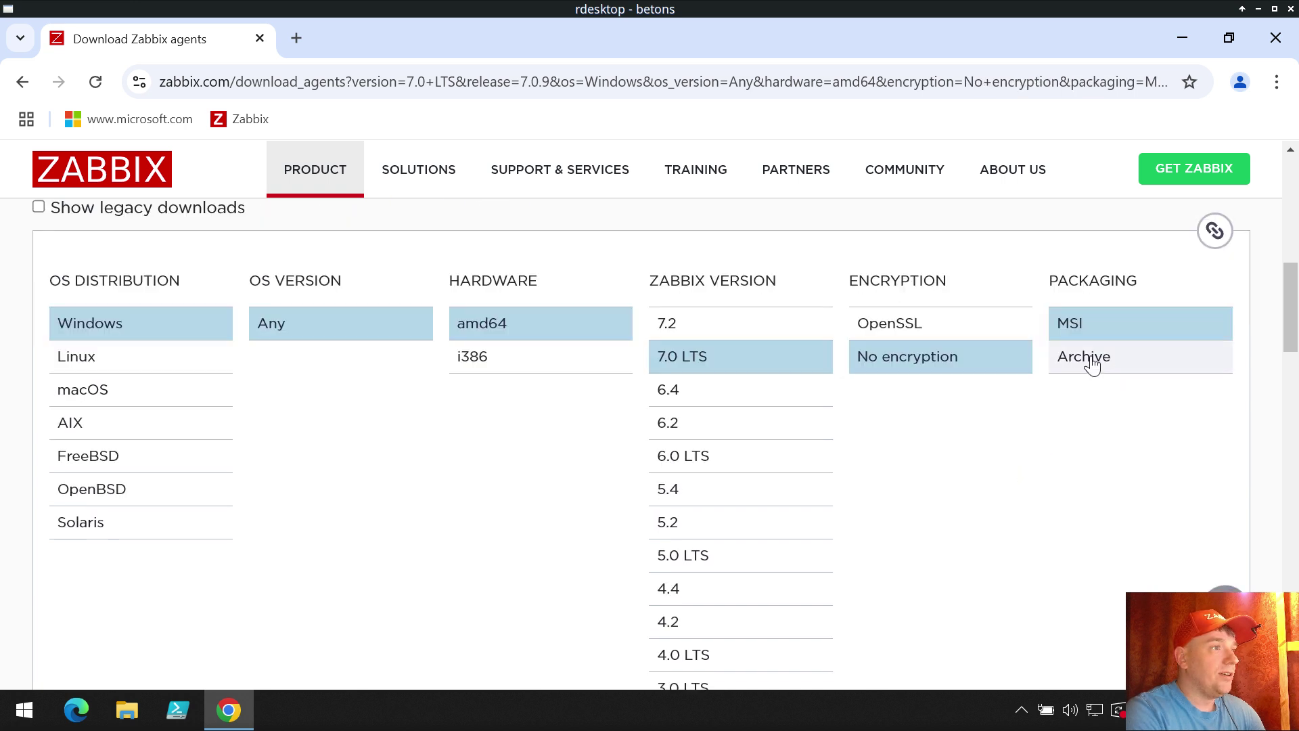
{"action": "left_click", "coordinate": [1096, 365]}
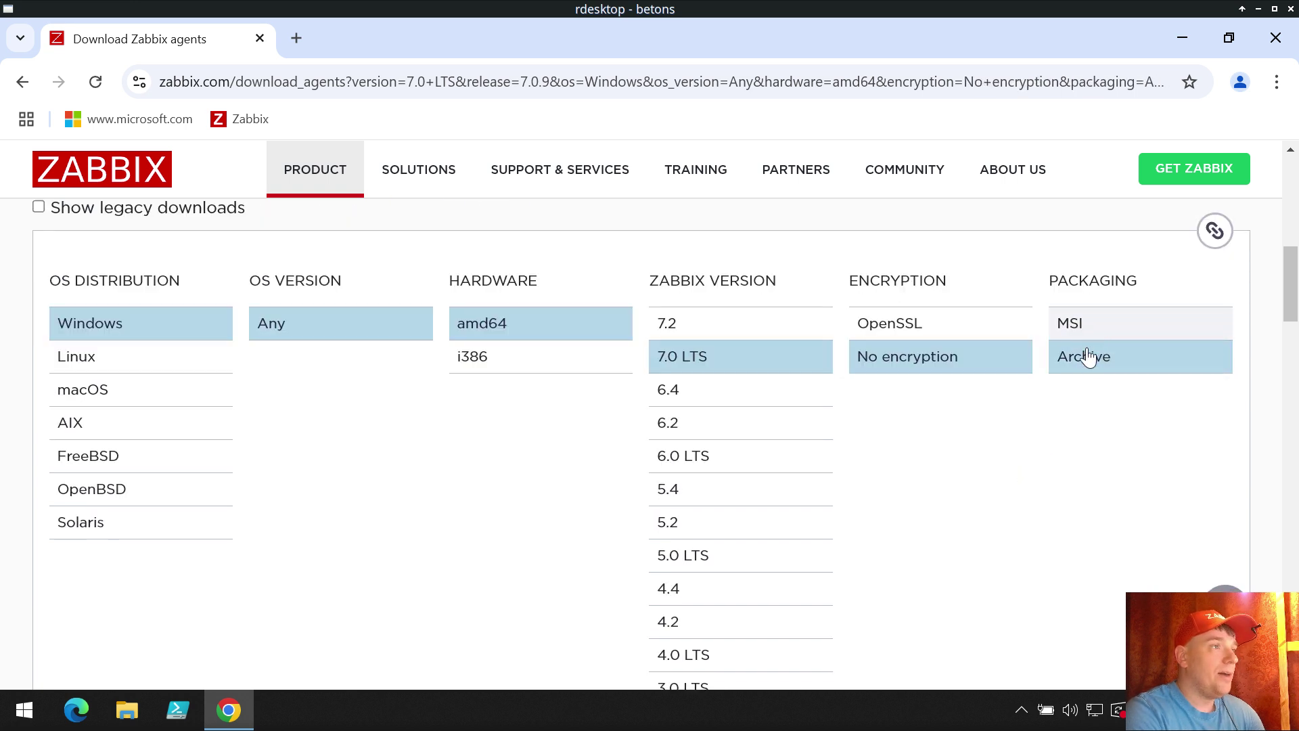
{"action": "scroll", "coordinate": [974, 440], "scroll_direction": "down", "scroll_amount": 8}
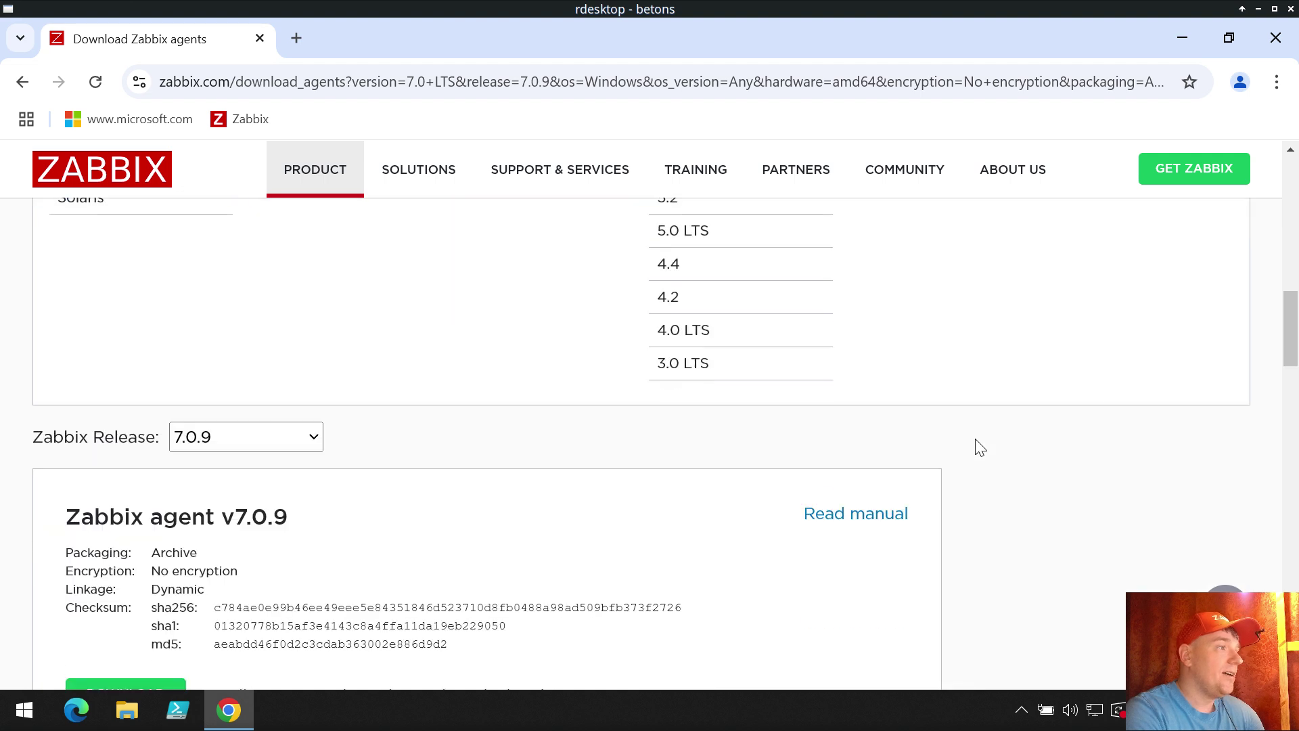
{"action": "left_click", "coordinate": [163, 483]}
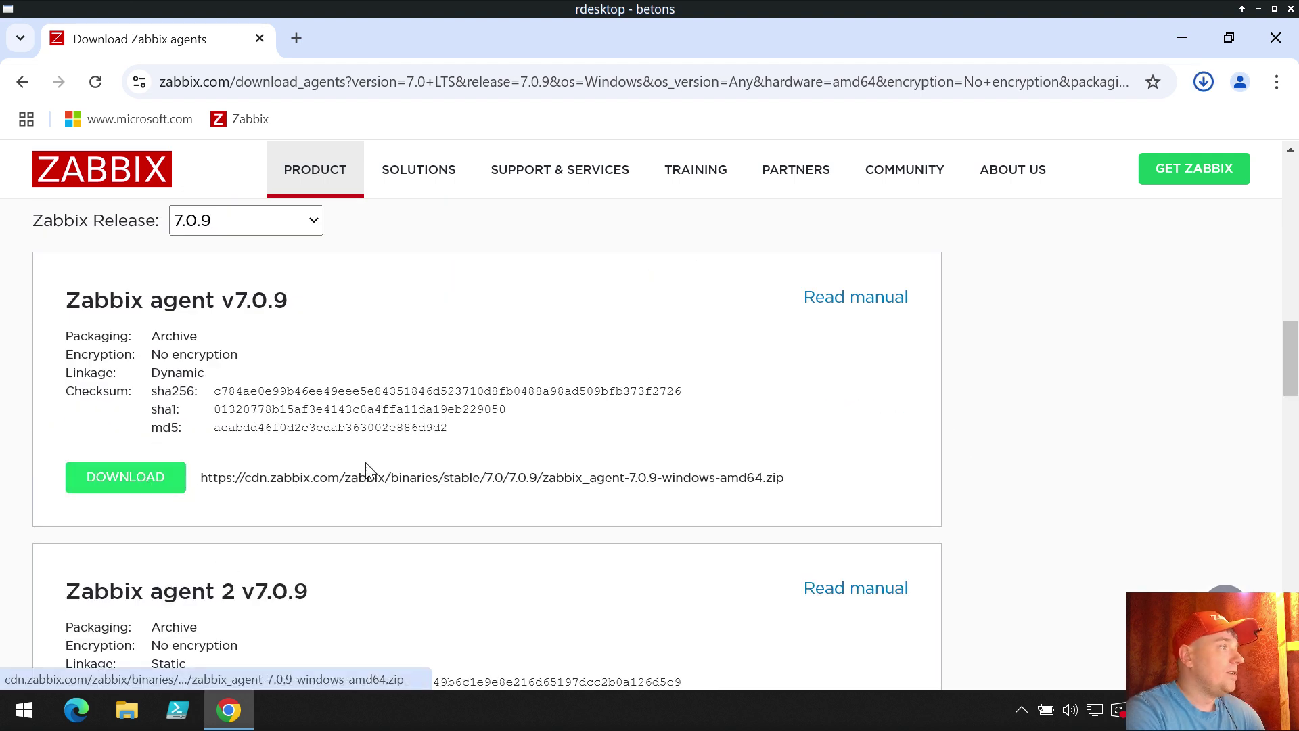
- Show the downloaded zabbix_agent-7.0.9-windows-amd64 archive in its folder and extract it to the default destination
{"action": "left_click", "coordinate": [1145, 133]}
{"action": "left_click", "coordinate": [942, 81]}
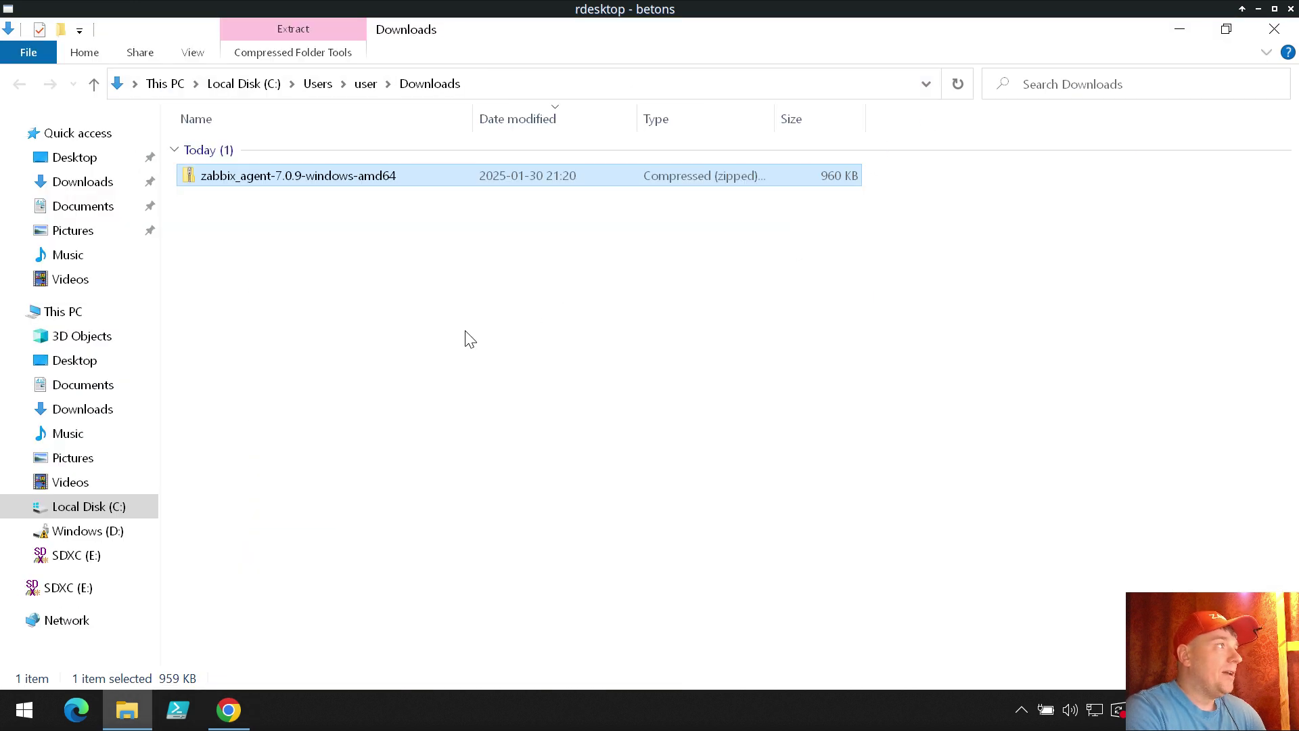
{"action": "right_click", "coordinate": [295, 179]}
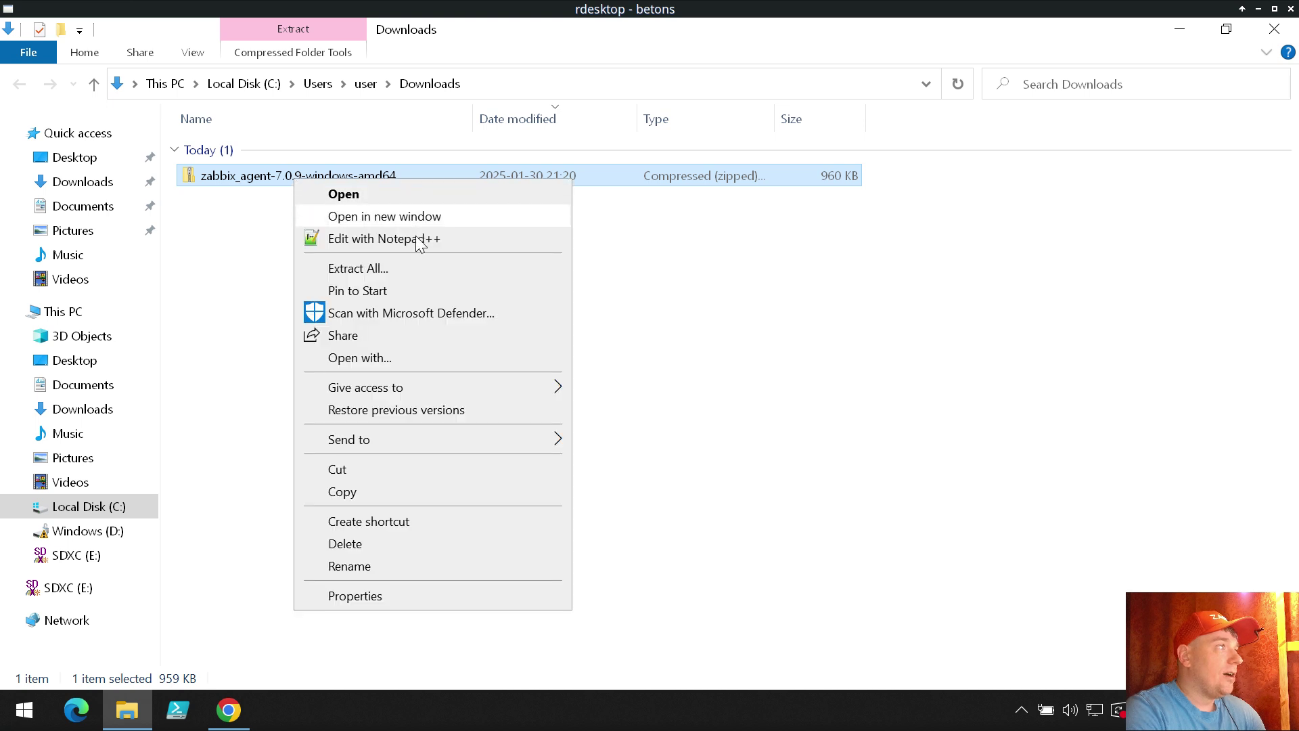
{"action": "left_click", "coordinate": [394, 269]}
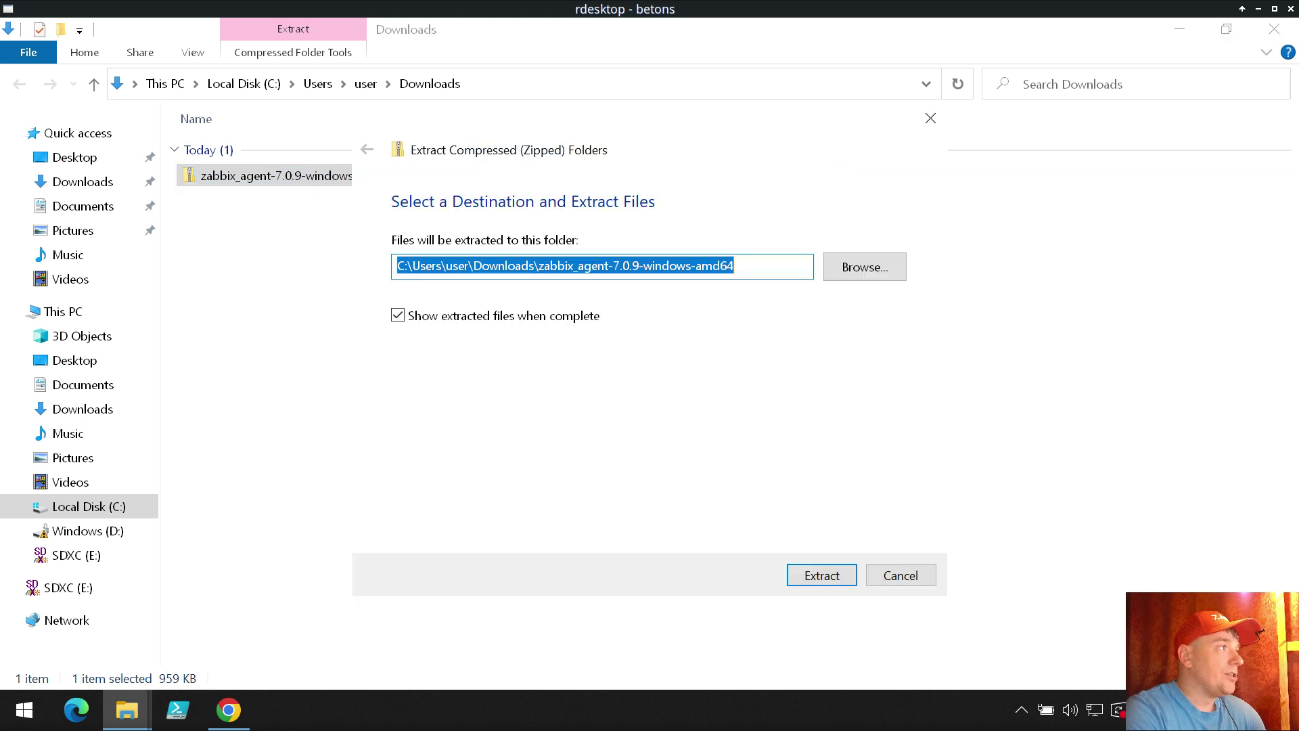
{"action": "left_click", "coordinate": [836, 574]}
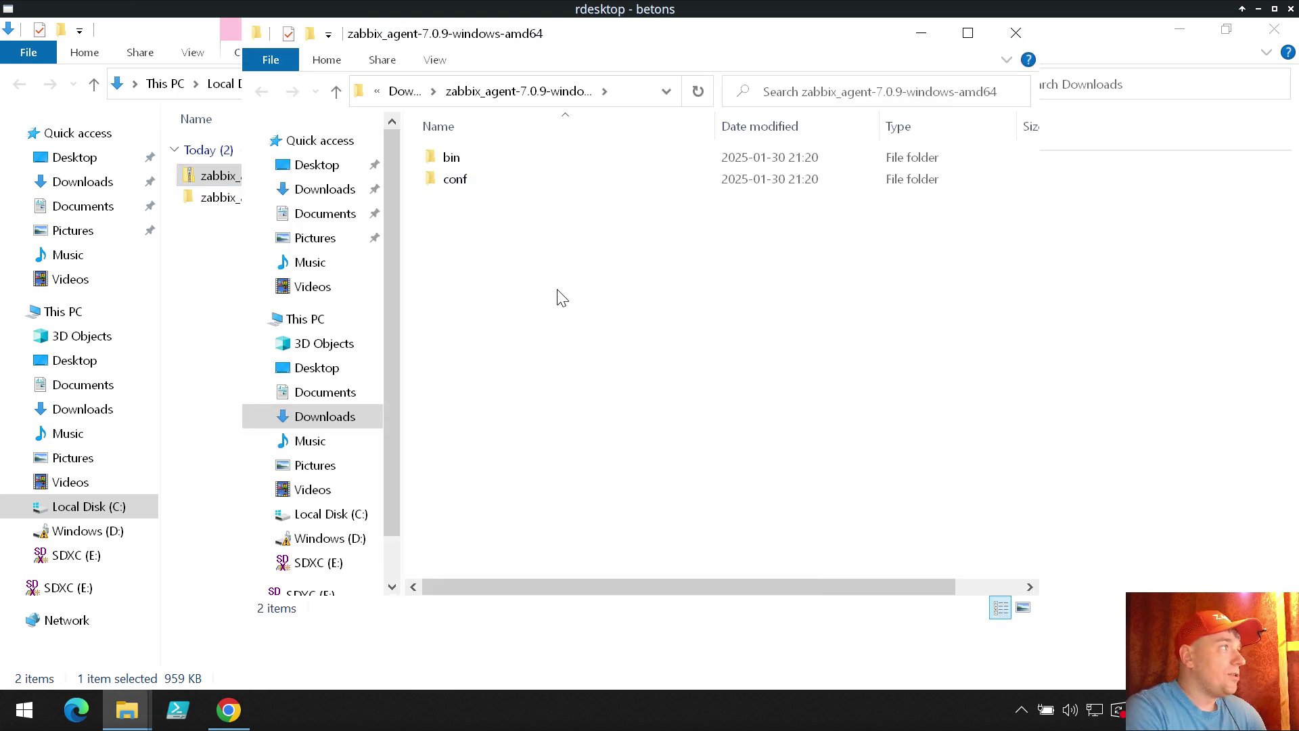
- Cut the zabbix_agentd application from the extracted bin folder
{"action": "double_click", "coordinate": [452, 157]}
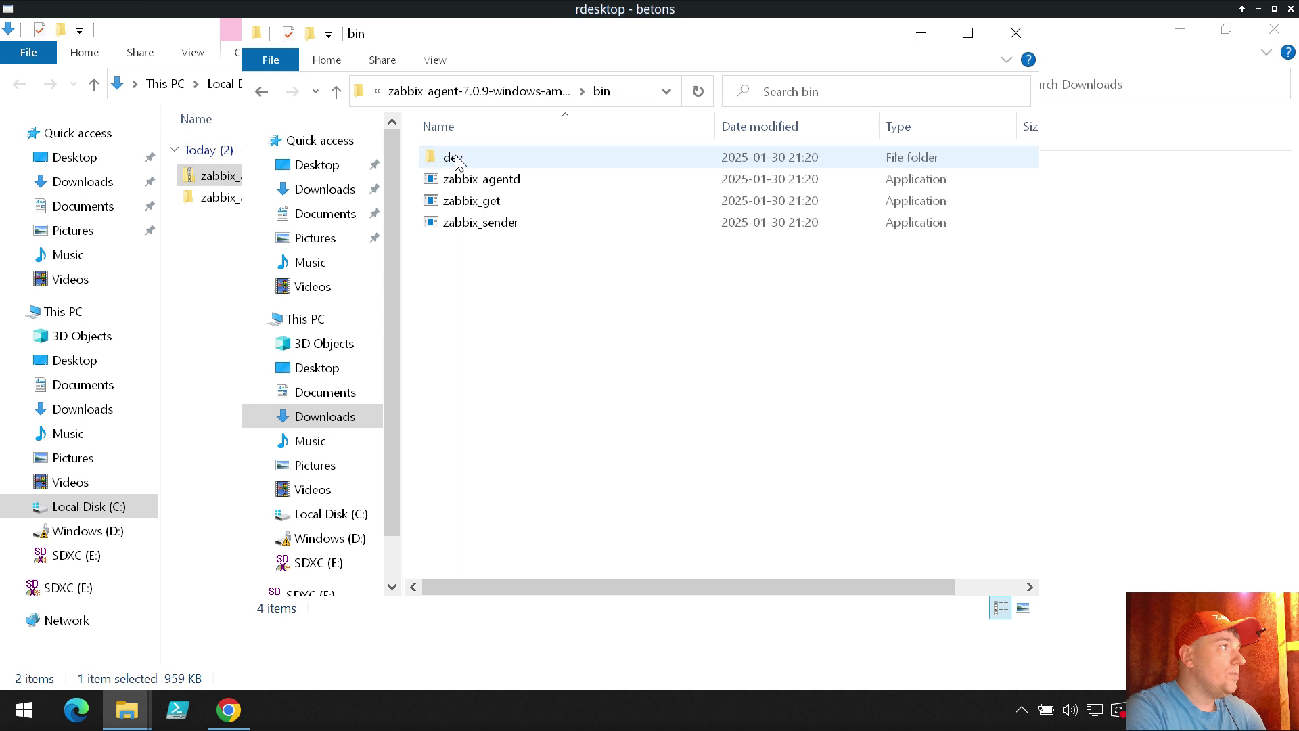
{"action": "left_click", "coordinate": [506, 183]}
{"action": "right_click", "coordinate": [492, 182]}
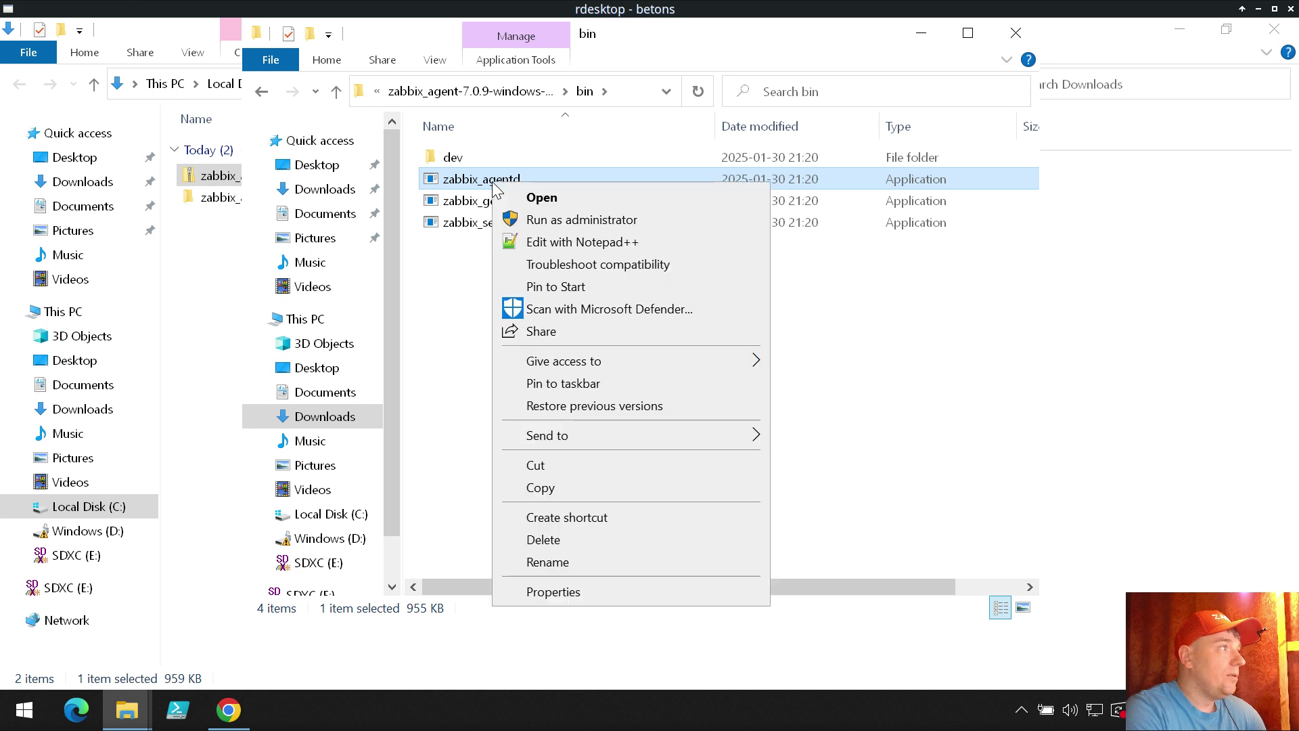
{"action": "left_click", "coordinate": [556, 465]}
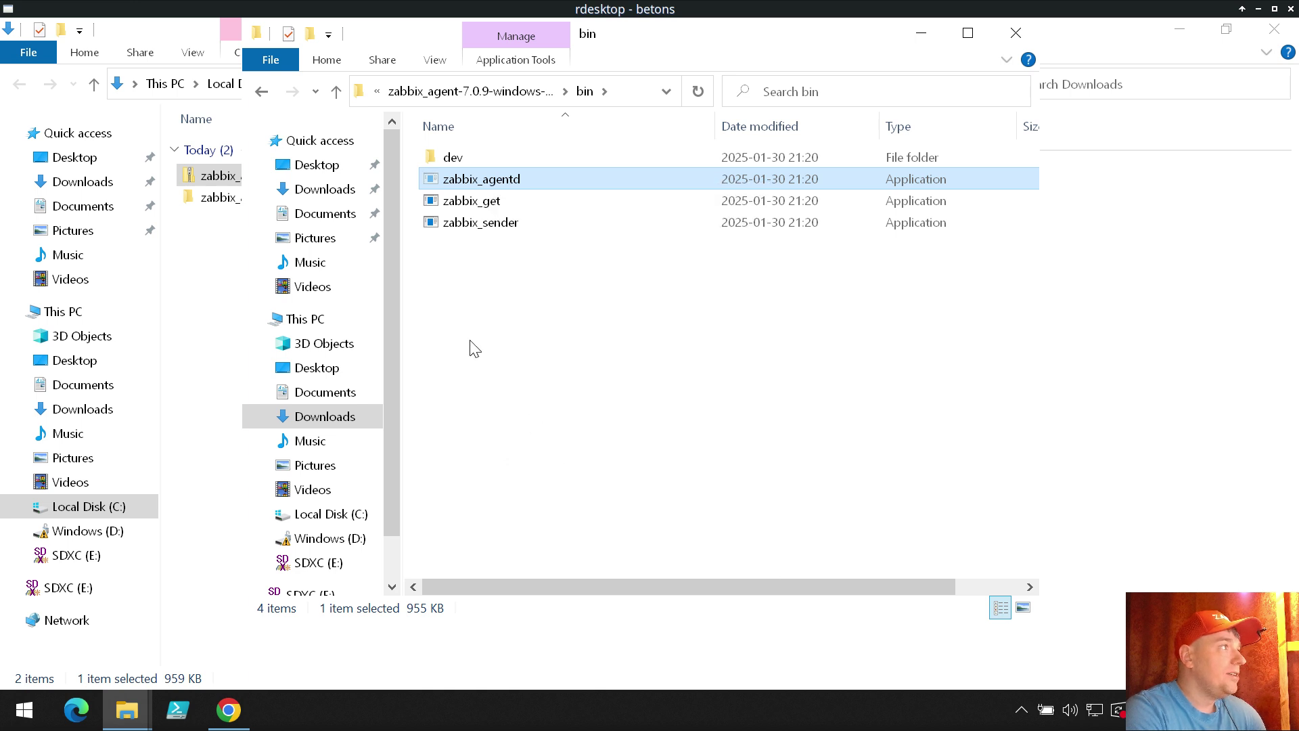
- Create a new folder named my on the Desktop
{"action": "left_click", "coordinate": [317, 168]}
{"action": "right_click", "coordinate": [506, 242]}
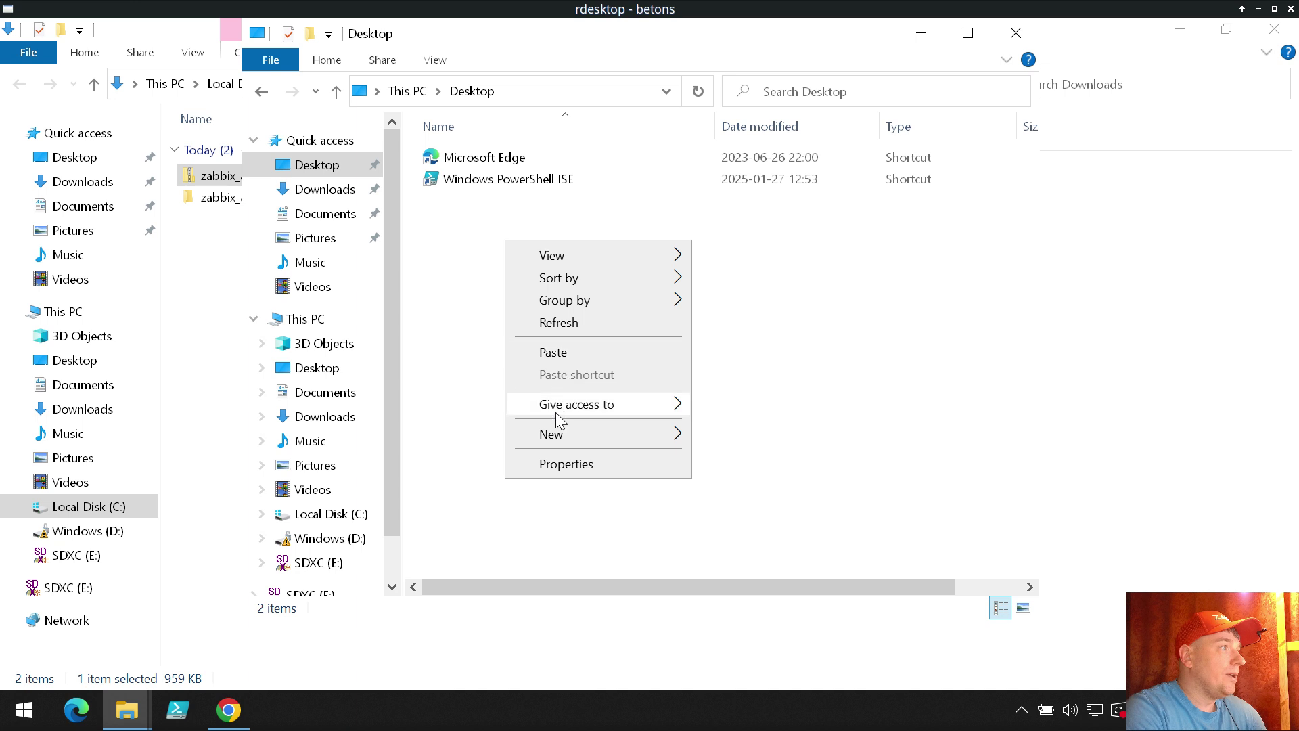
{"action": "mouse_move", "coordinate": [563, 436]}
{"action": "left_click", "coordinate": [763, 442]}
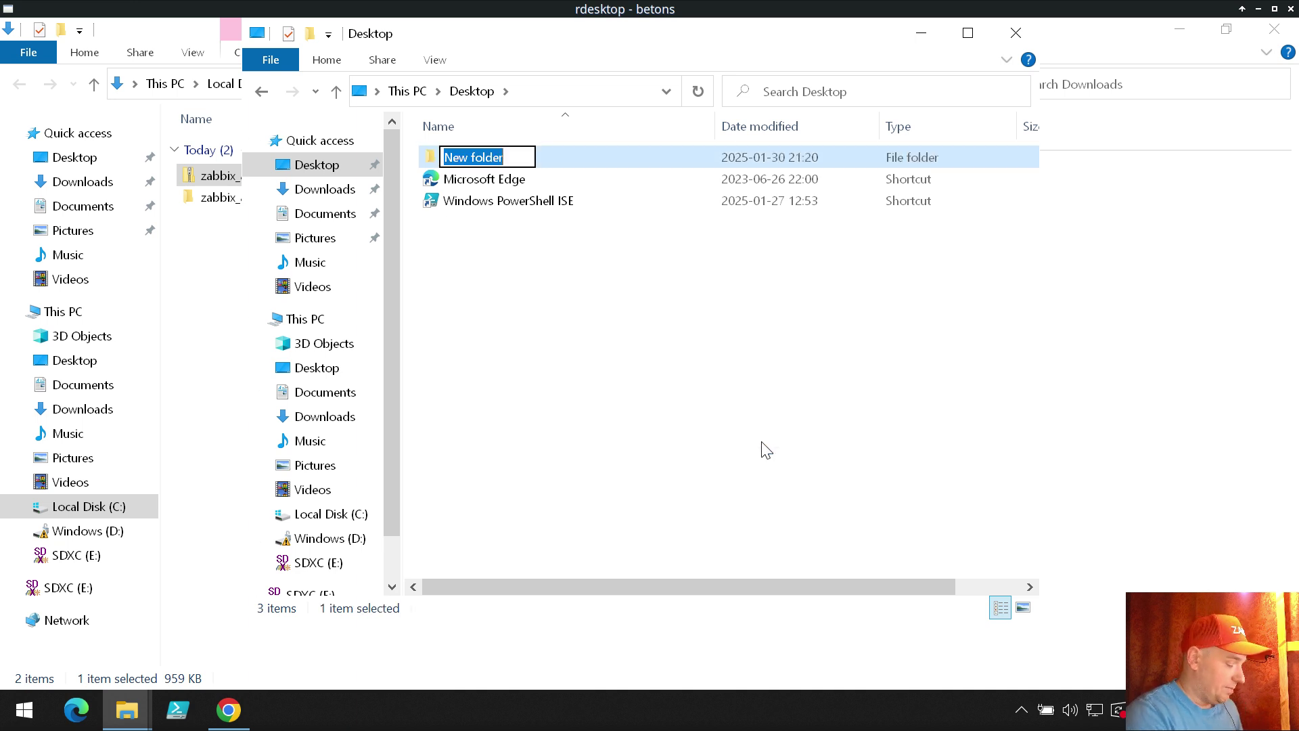
{"action": "type", "text": "my"}
{"action": "key", "text": "Return"}
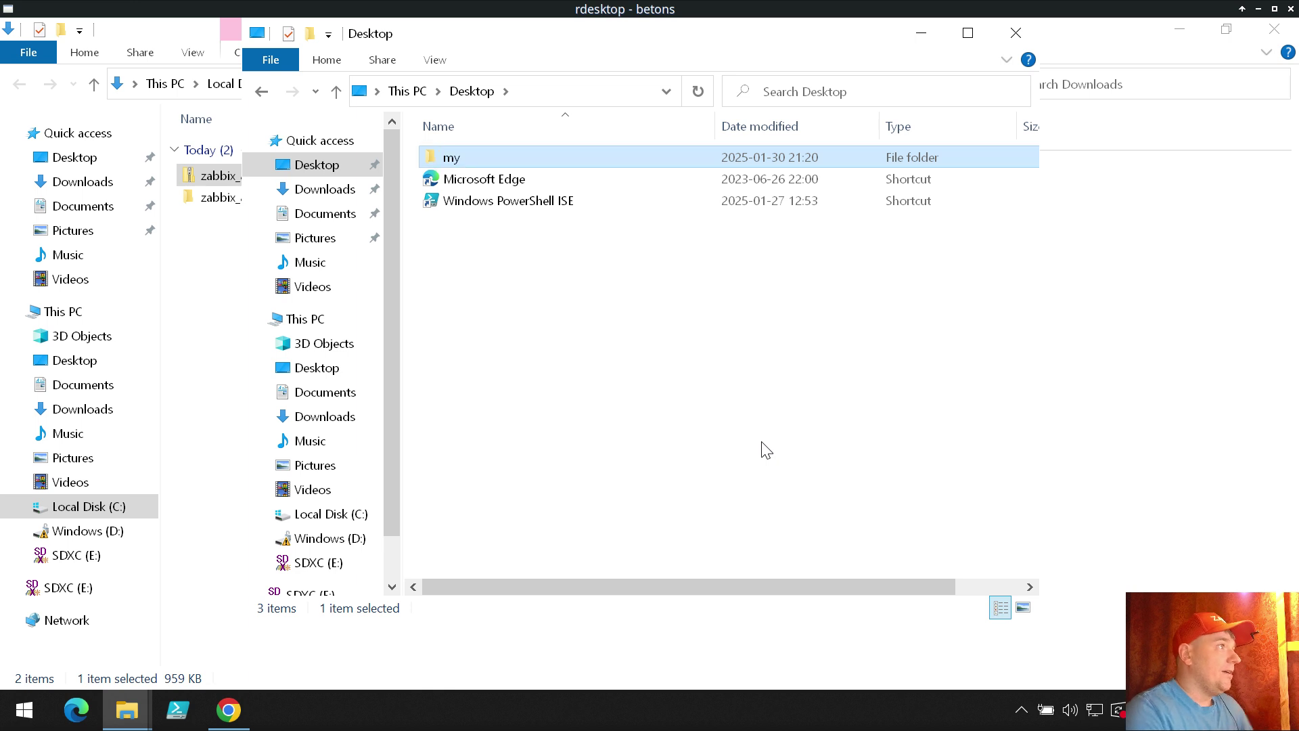
- Paste the zabbix_agentd application into the my folder
{"action": "key", "text": "Return"}
{"action": "right_click", "coordinate": [577, 270]}
{"action": "left_click", "coordinate": [643, 410]}
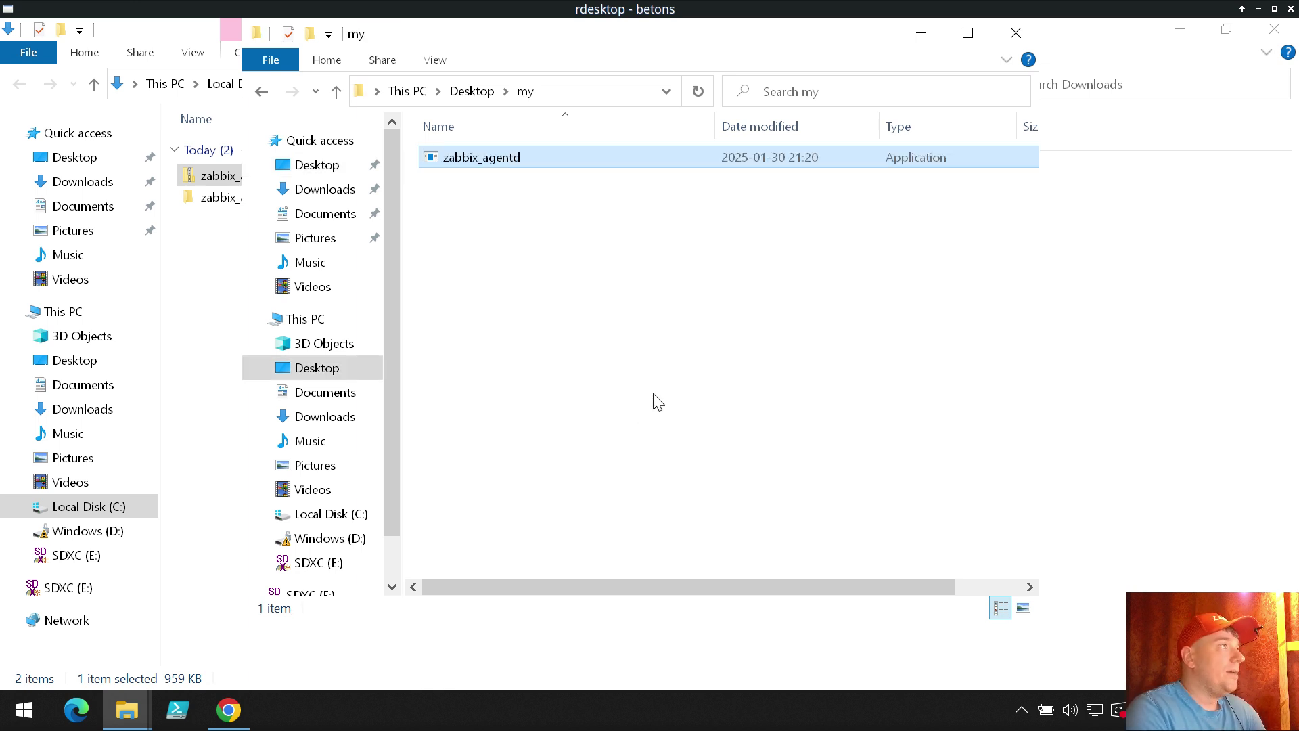
- Delete the Zabbix agent archive and its extracted folder from Downloads
{"action": "left_click", "coordinate": [325, 190]}
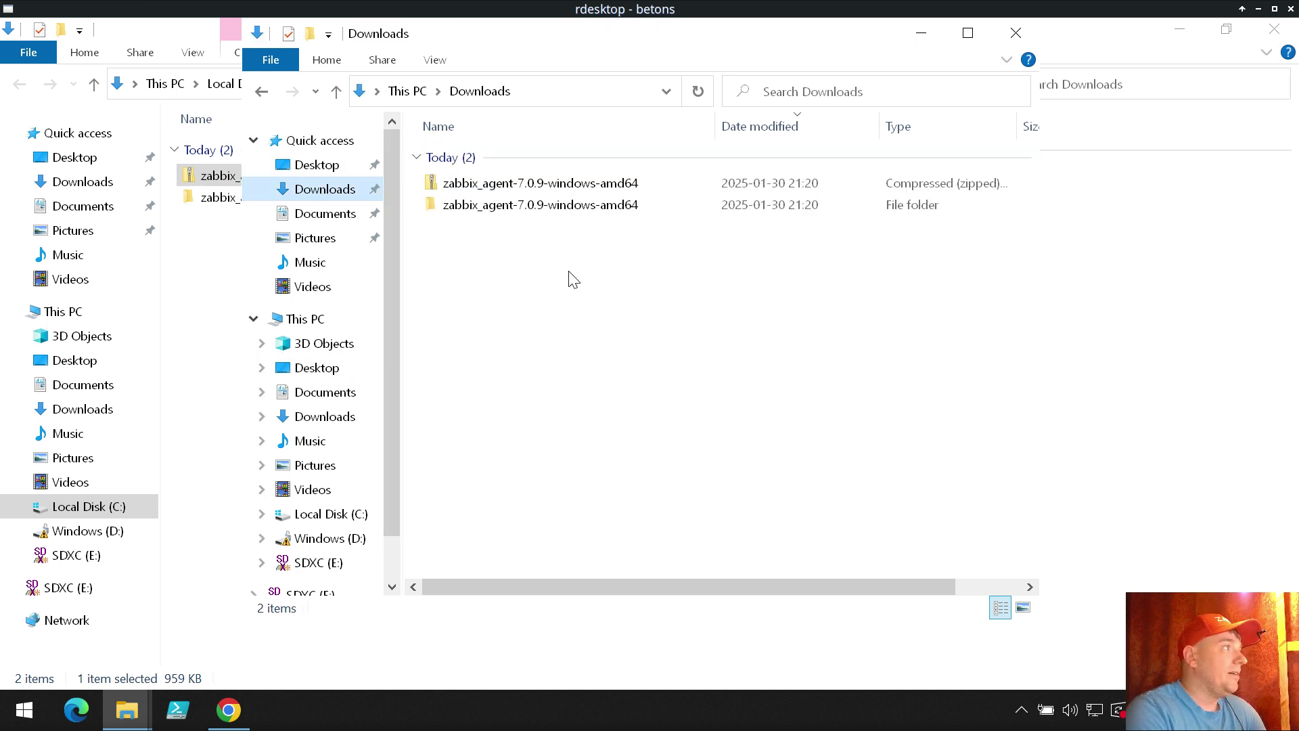
{"action": "left_click_drag", "start_coordinate": [686, 289], "coordinate": [416, 180]}
{"action": "right_click", "coordinate": [516, 183]}
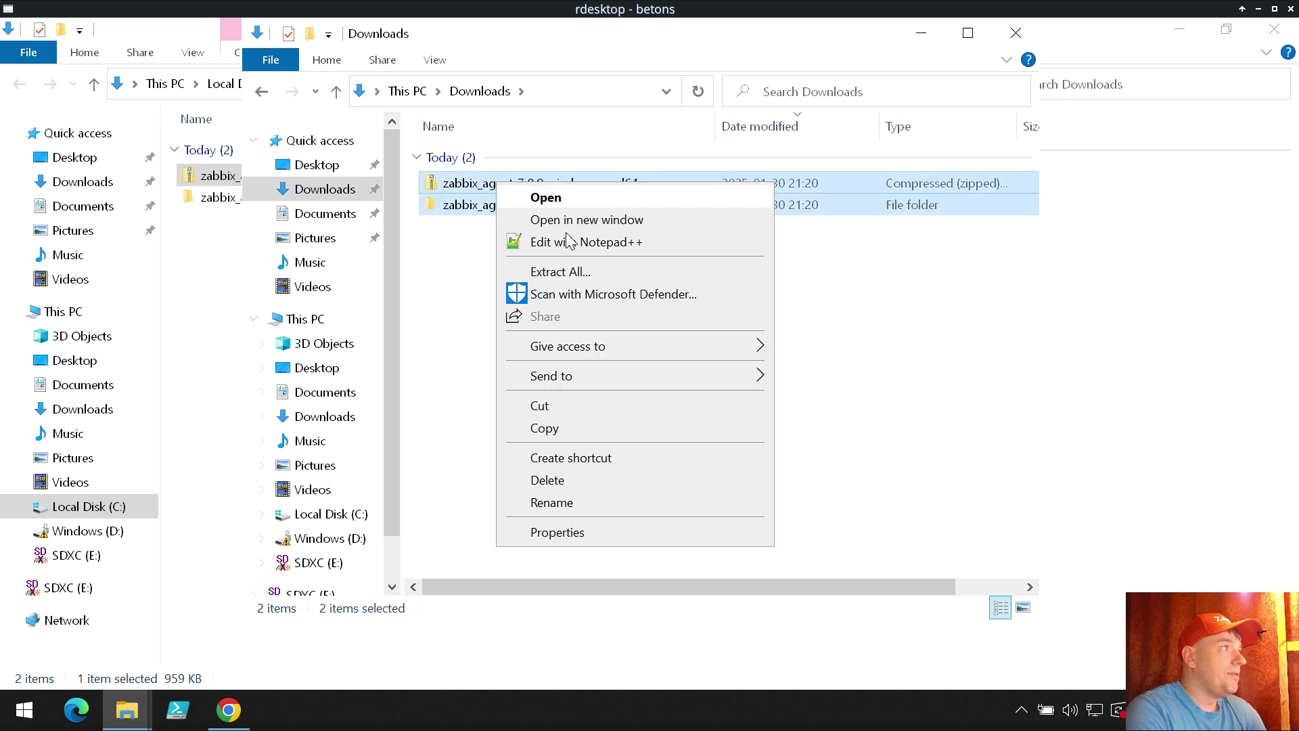
{"action": "left_click", "coordinate": [562, 479]}
- Rename the zabbix_agentd application in the Desktop's my folder to mynotify
{"action": "left_click", "coordinate": [319, 165]}
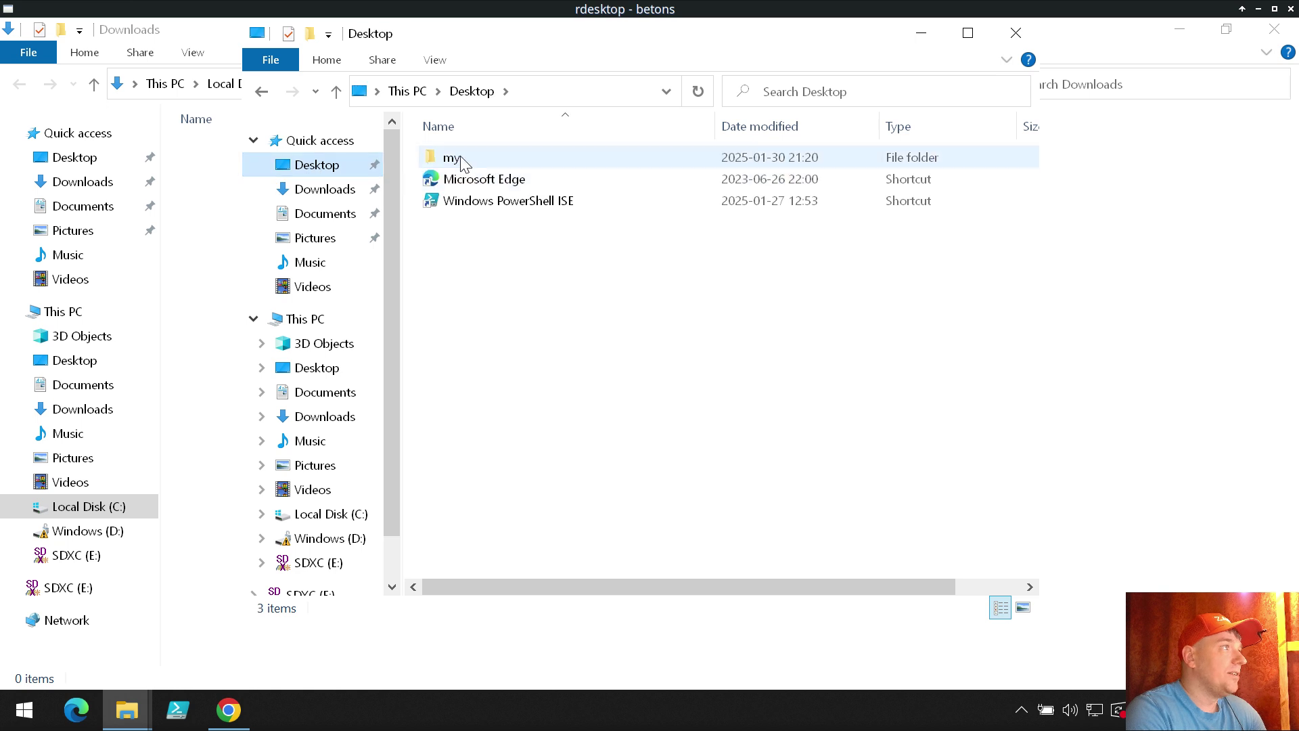
{"action": "double_click", "coordinate": [467, 161]}
{"action": "key", "text": "ctrl+a"}
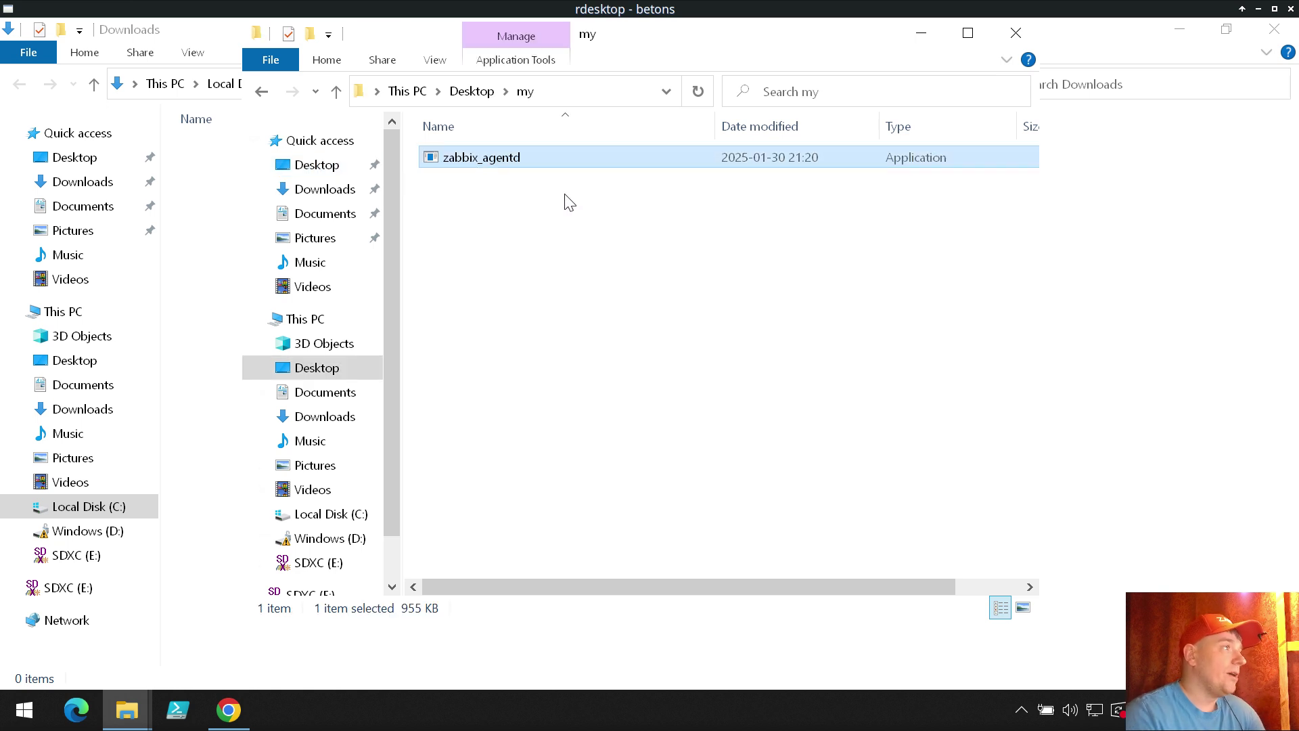
{"action": "key", "text": "F2"}
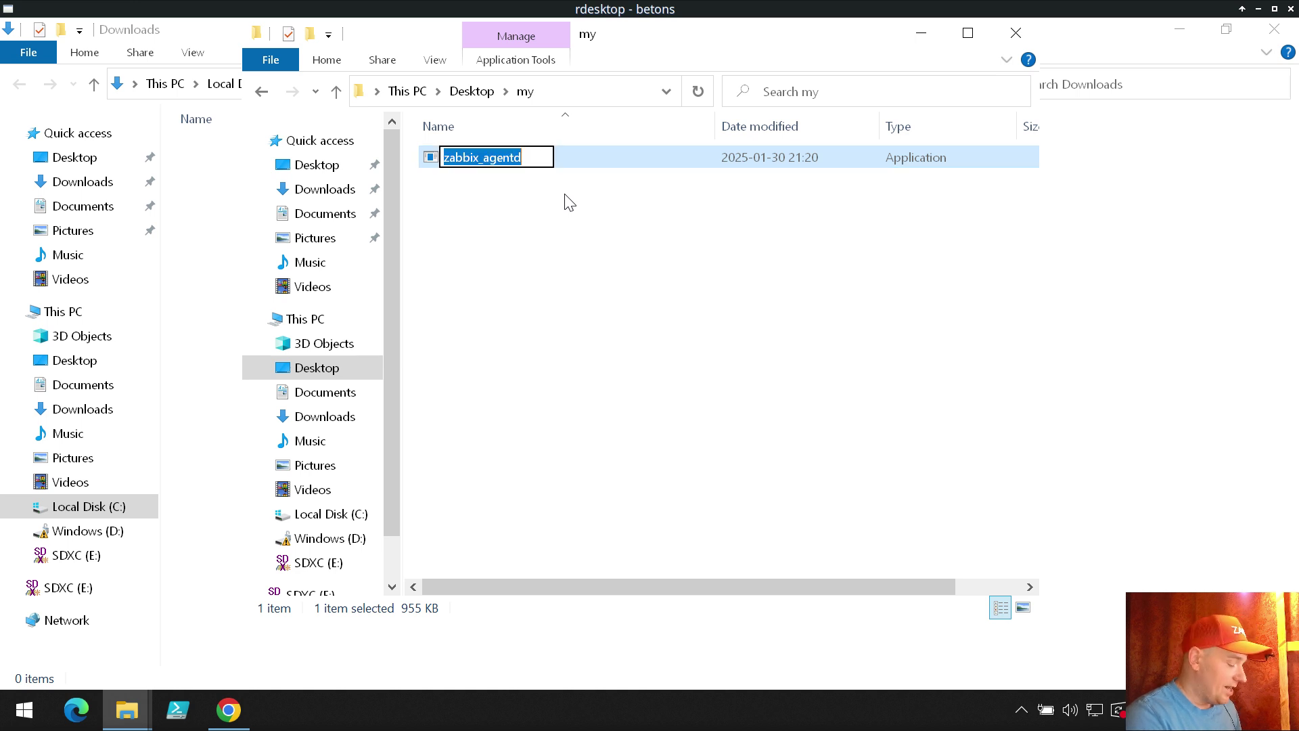
{"action": "type", "text": "mynotify"}
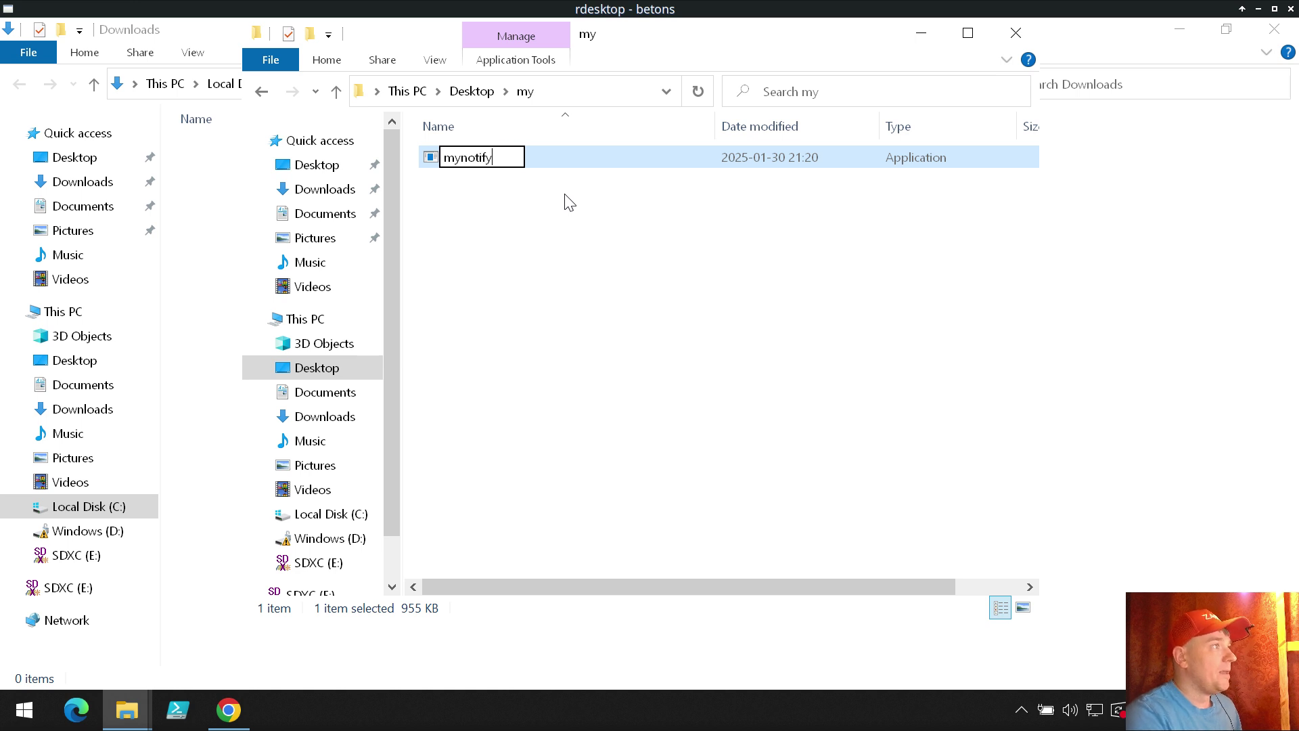
{"action": "key", "text": "Return"}
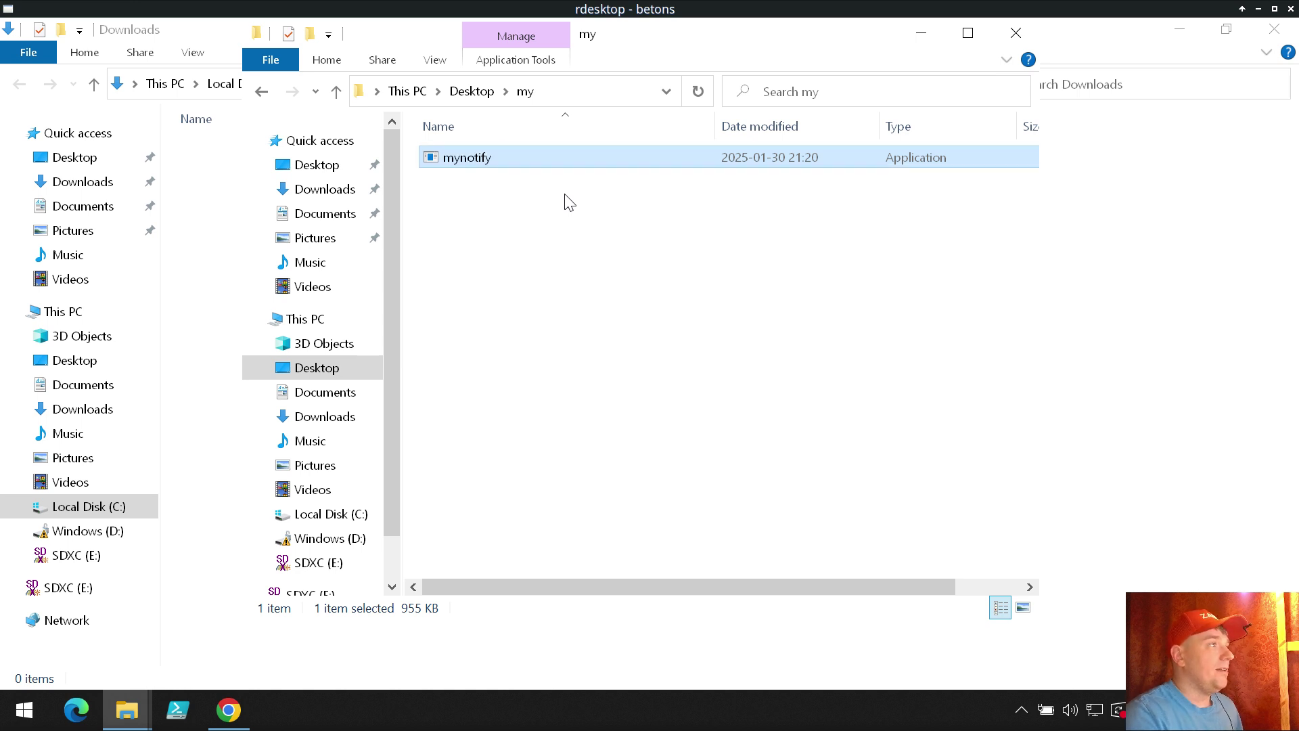
{"action": "mouse_move", "coordinate": [472, 162]}
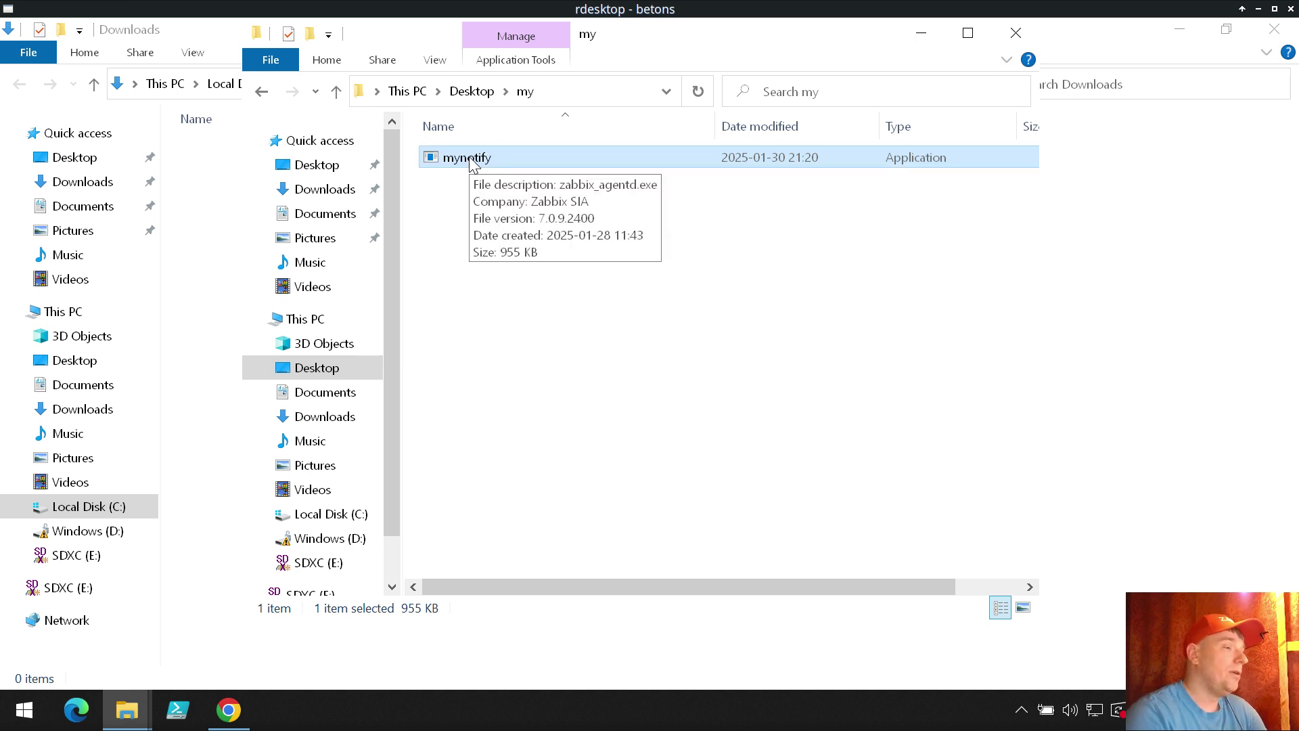
- Copy the fromwhere text file from Documents into the Desktop's my folder
{"action": "left_click", "coordinate": [325, 215]}
{"action": "left_click", "coordinate": [463, 160]}
{"action": "right_click", "coordinate": [465, 161]}
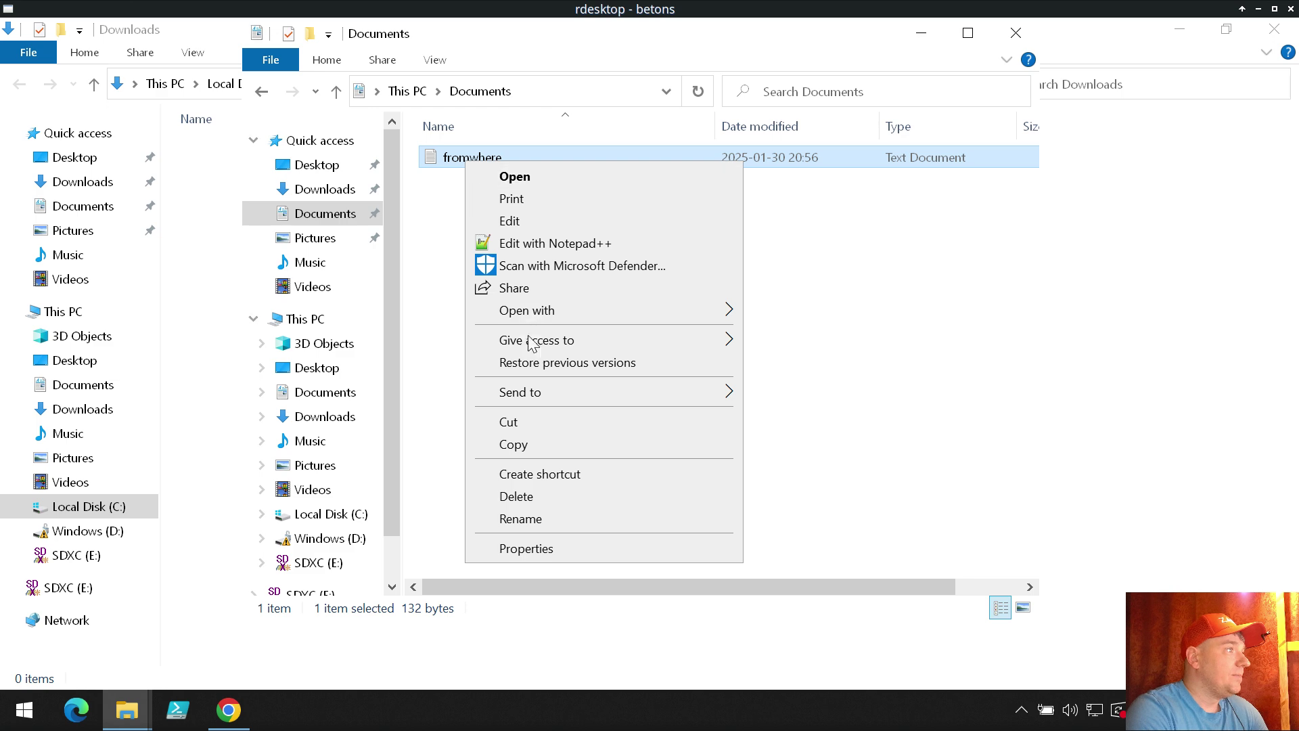
{"action": "left_click", "coordinate": [522, 448]}
{"action": "left_click", "coordinate": [317, 164]}
{"action": "left_click", "coordinate": [463, 160]}
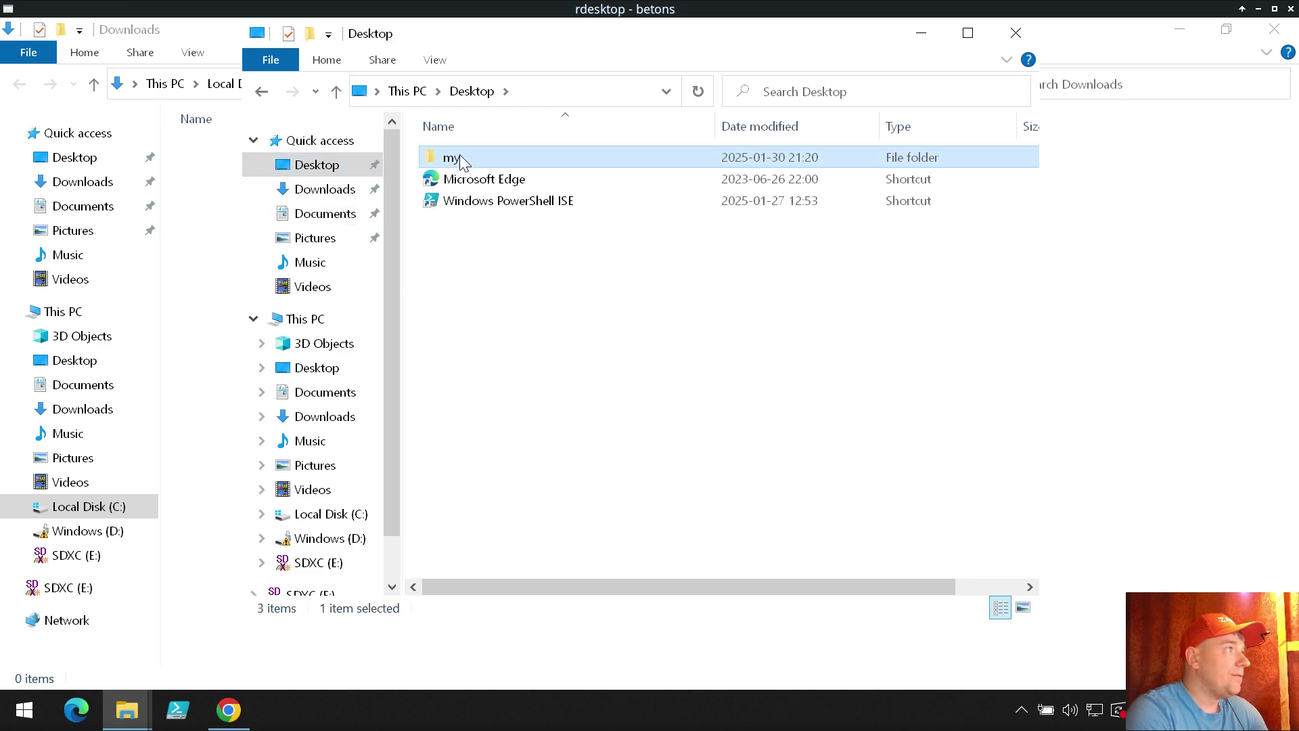
{"action": "double_click", "coordinate": [462, 159]}
{"action": "left_click", "coordinate": [968, 33]}
{"action": "right_click", "coordinate": [239, 208]}
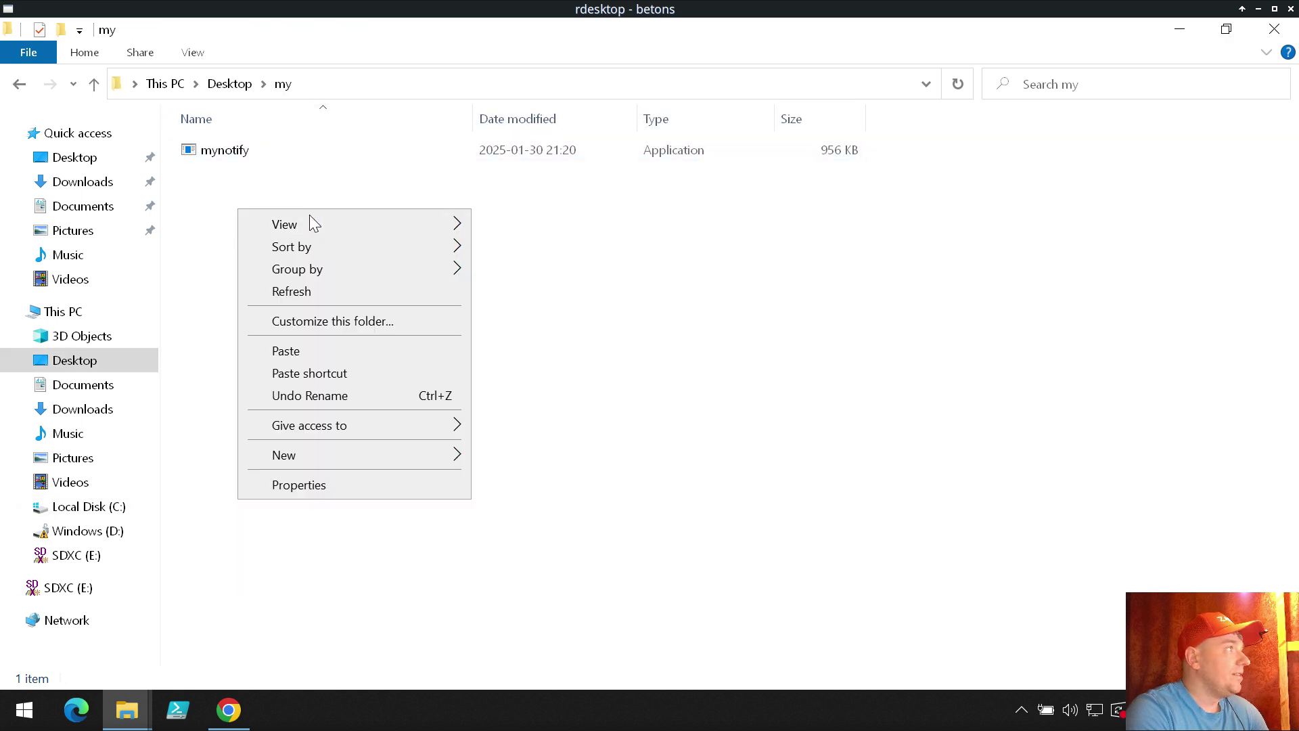
{"action": "left_click", "coordinate": [351, 348]}
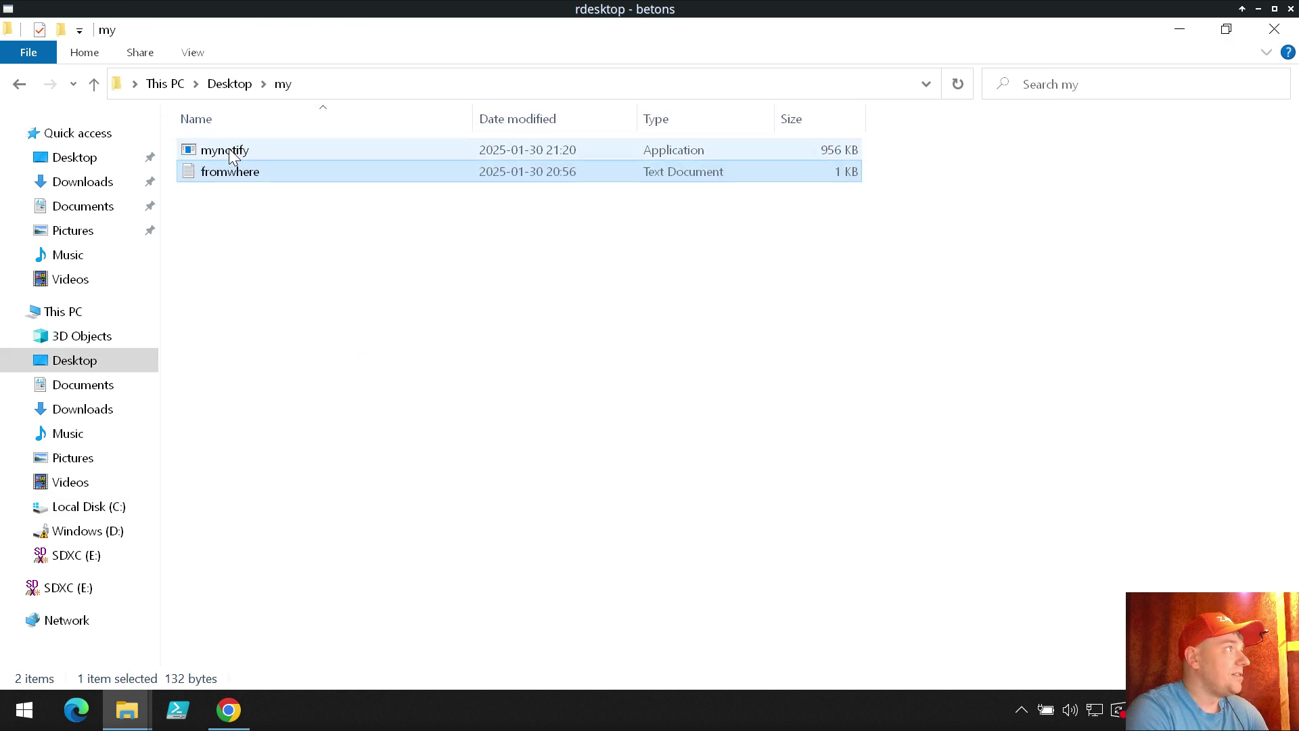
- Open the fromwhere file in the my folder with Notepad++ and select its StartAgents line
{"action": "right_click", "coordinate": [227, 174]}
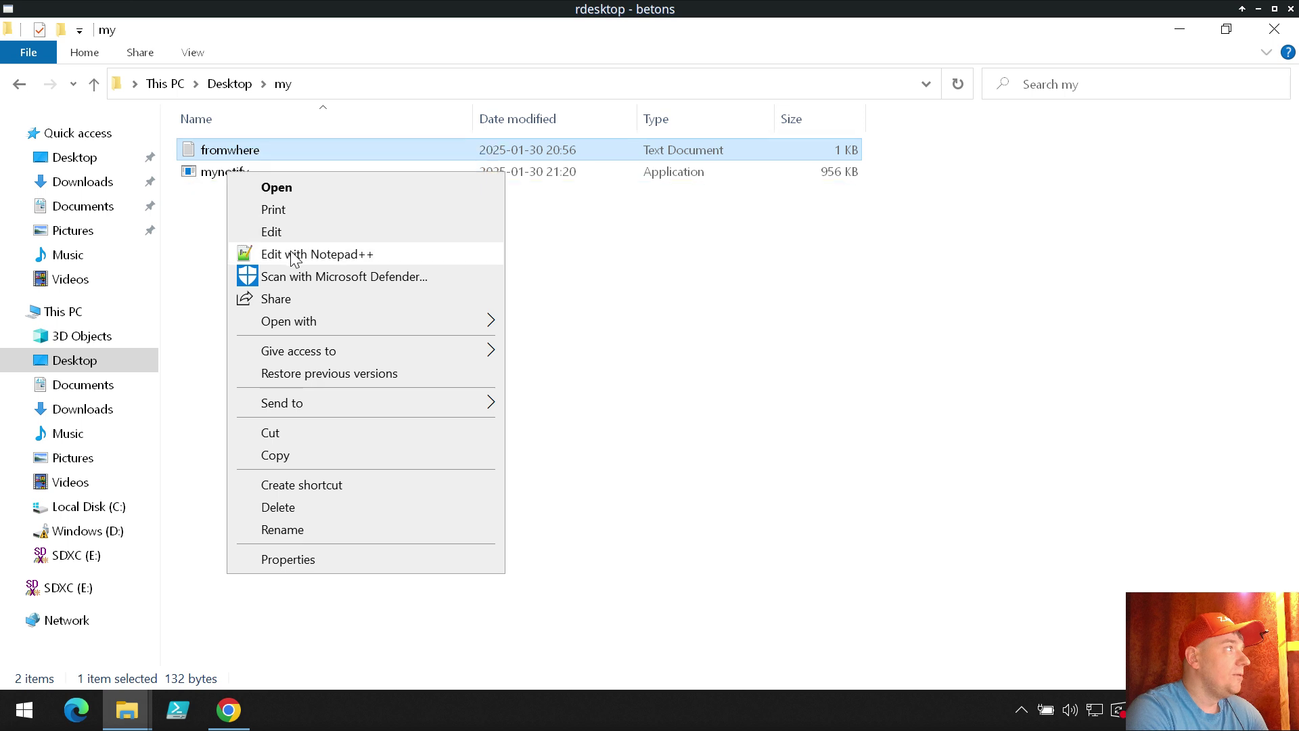
{"action": "left_click", "coordinate": [293, 256]}
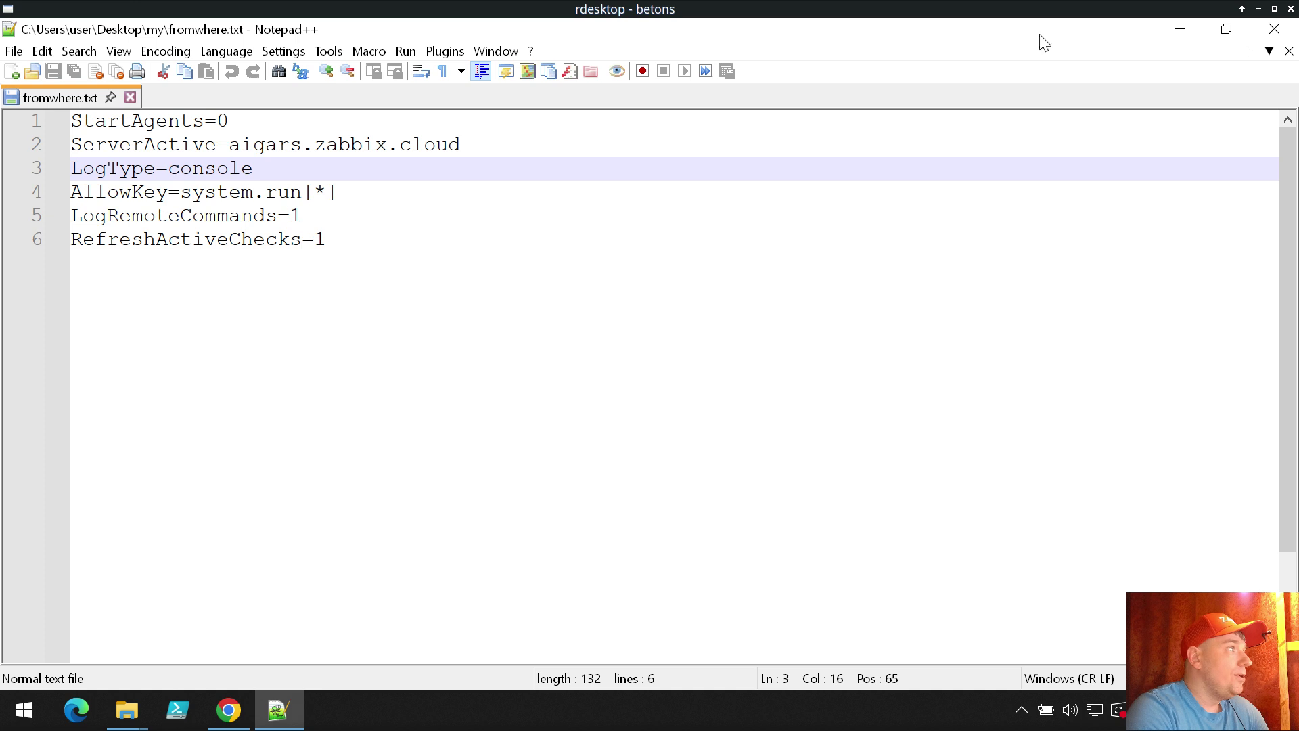
{"action": "left_click", "coordinate": [34, 126]}
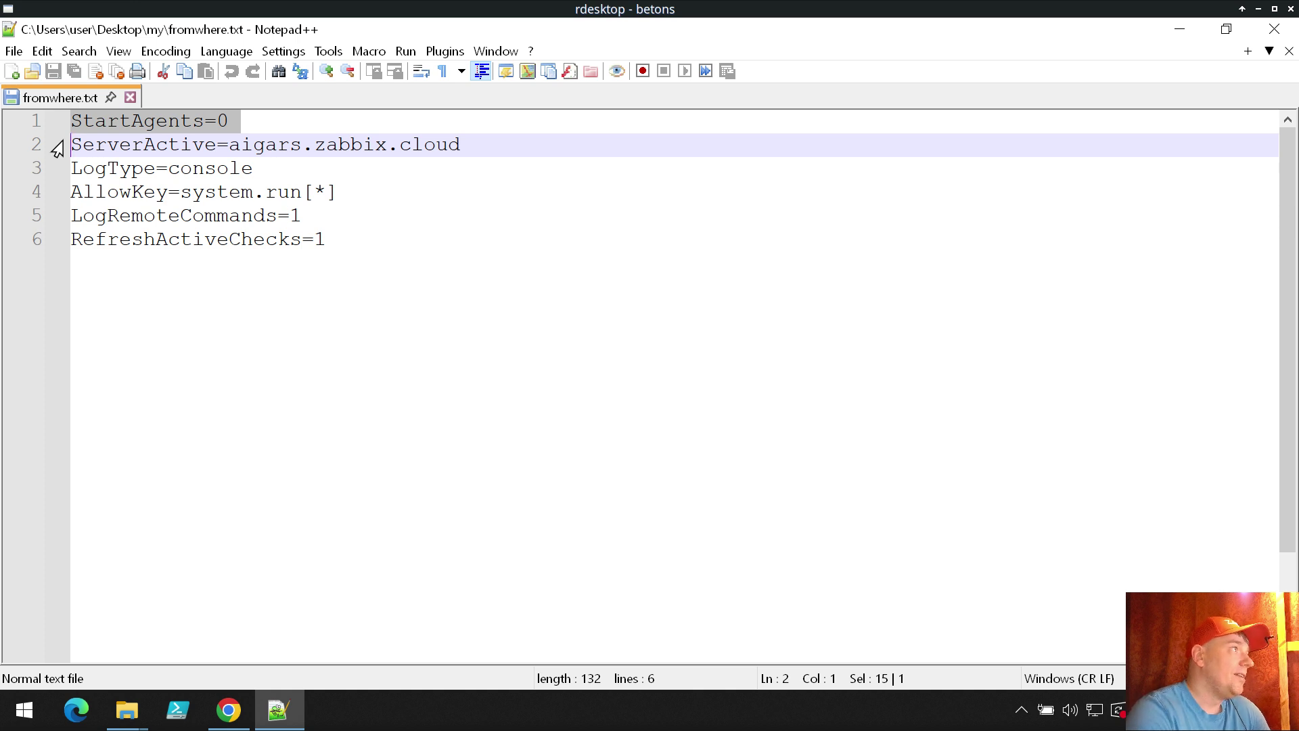
- Go through the fromwhere settings one by one, highlighting the ServerActive, LogType, AllowKey, LogRemoteCommands and RefreshActiveChecks lines
{"action": "left_click", "coordinate": [27, 146]}
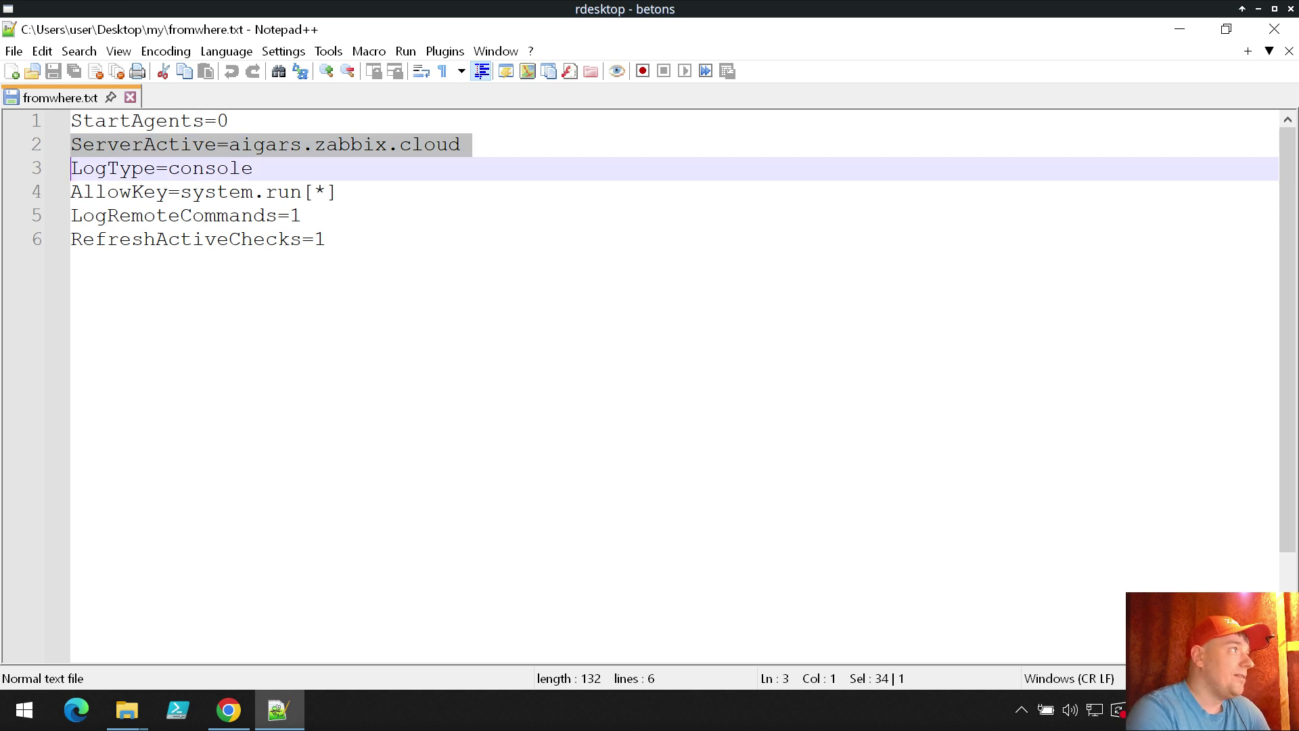
{"action": "left_click", "coordinate": [24, 169]}
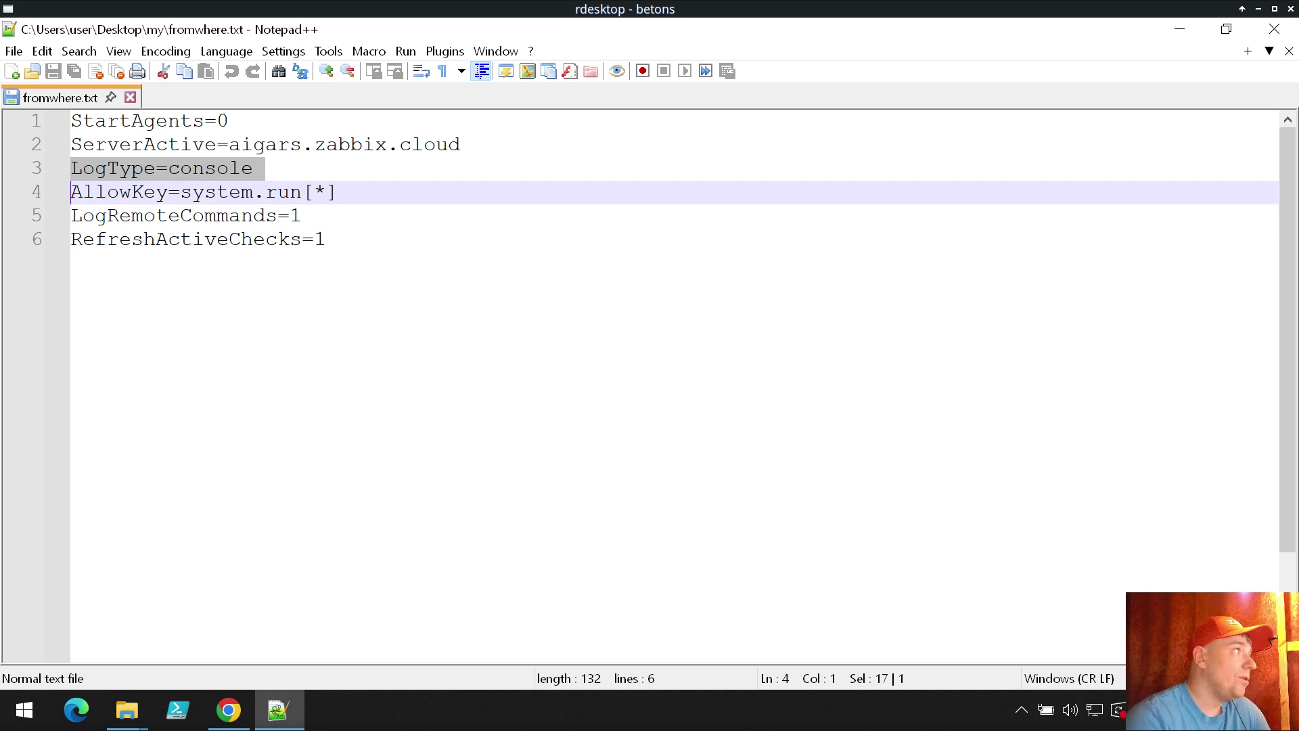
{"action": "left_click", "coordinate": [24, 192]}
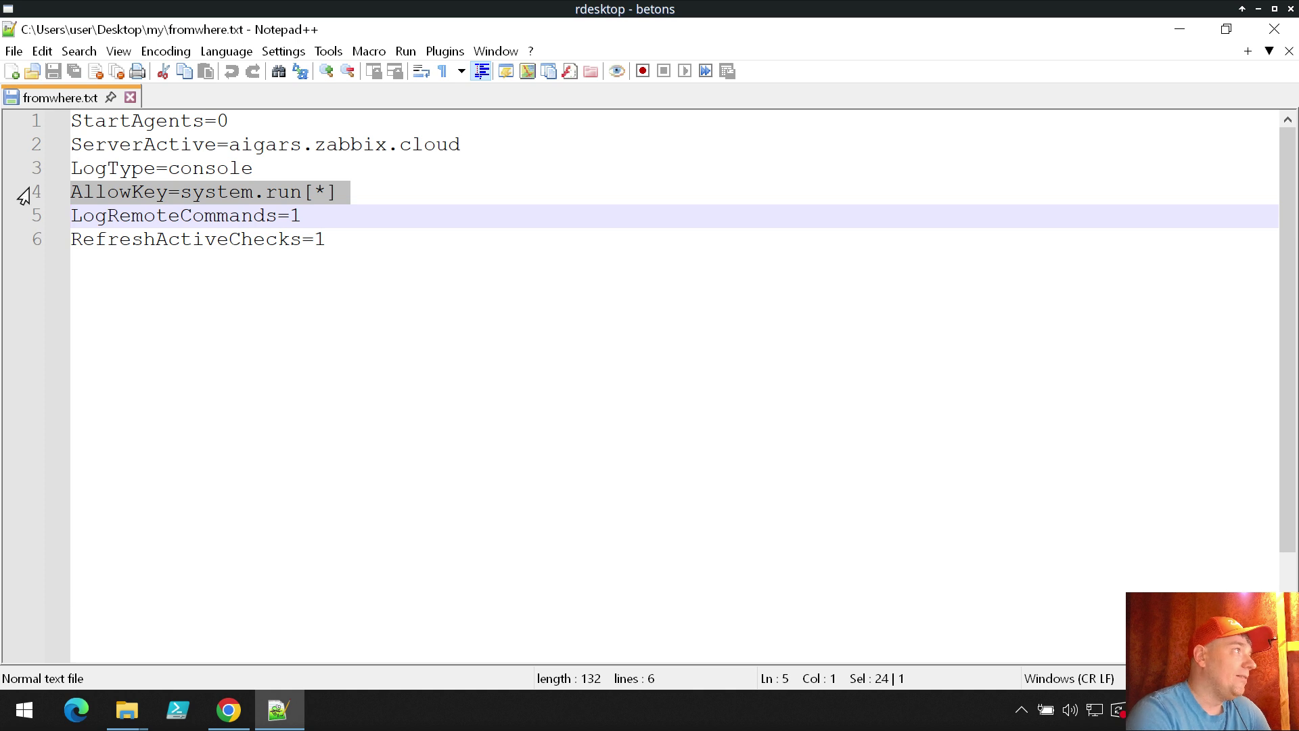
{"action": "left_click", "coordinate": [15, 224]}
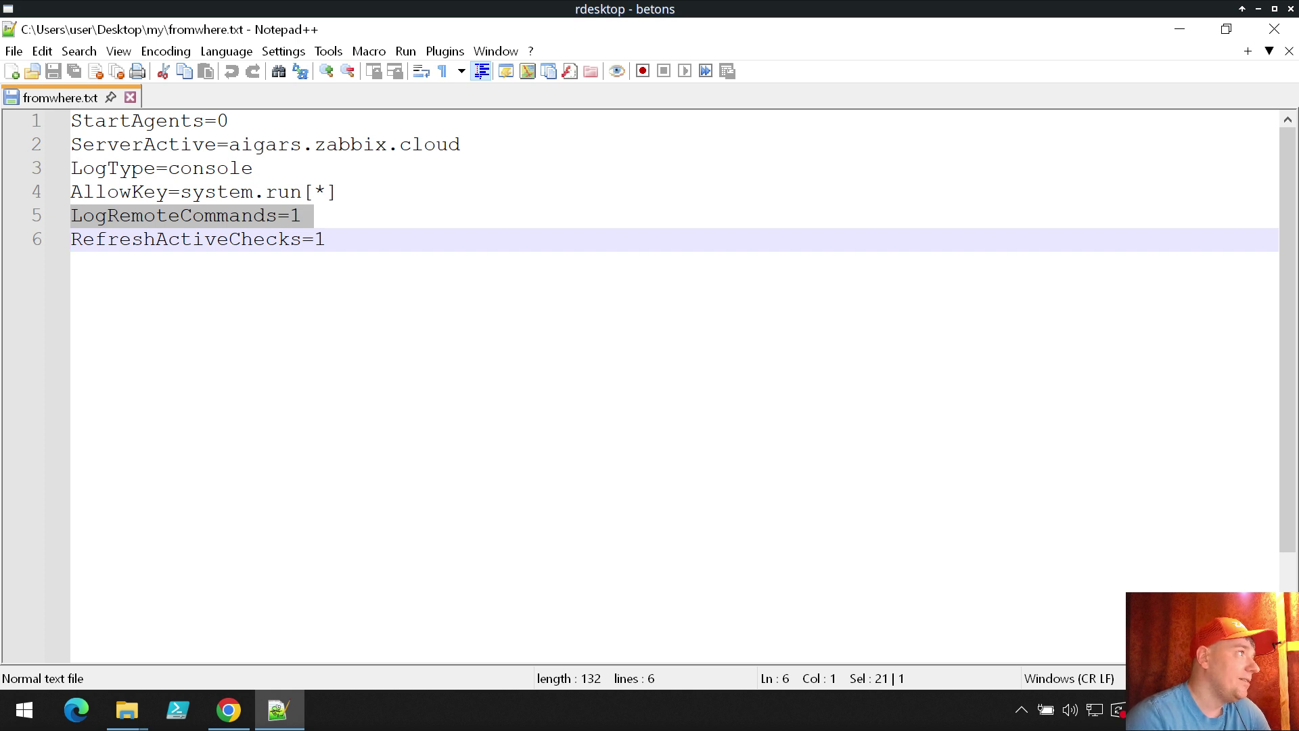
{"action": "left_click", "coordinate": [30, 238]}
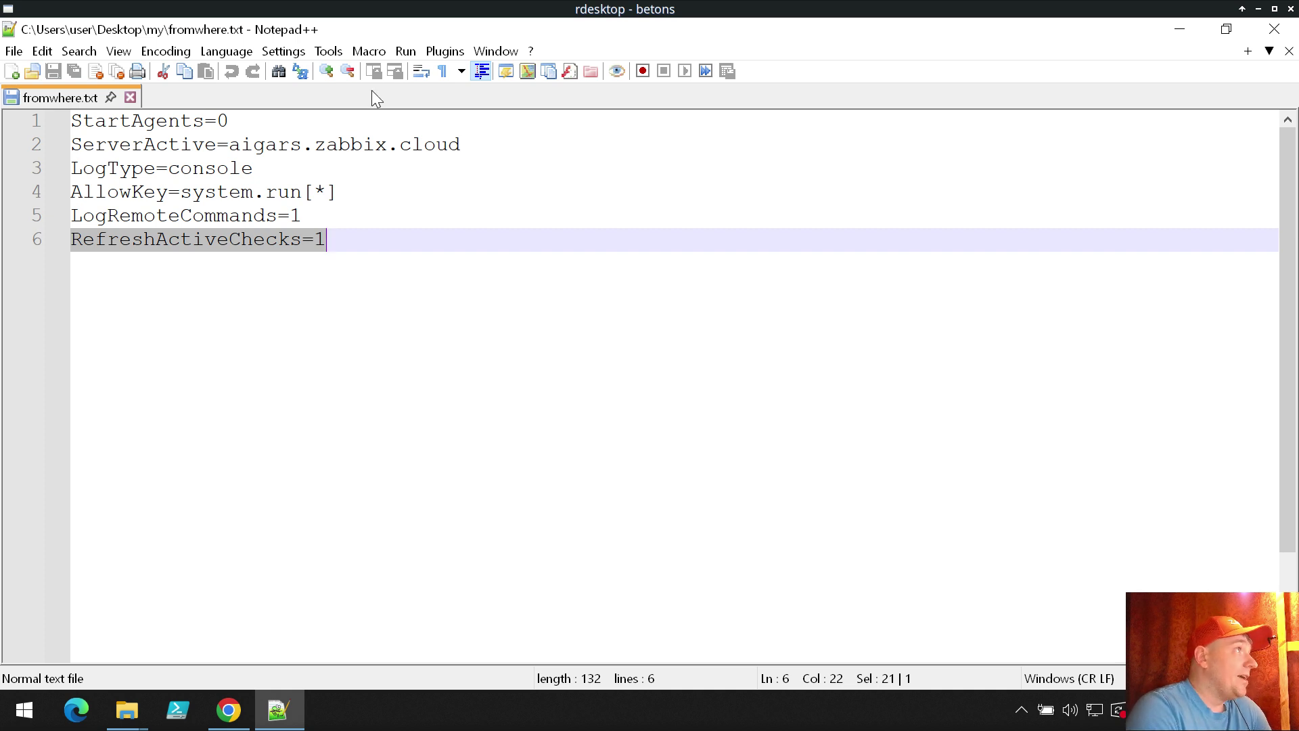
- Shrink the editor window to reveal the my folder and start a new document containing "%~dp0mynotify.exe" --config, with the path in double quotes
{"action": "left_click_drag", "start_coordinate": [395, 32], "coordinate": [433, 219]}
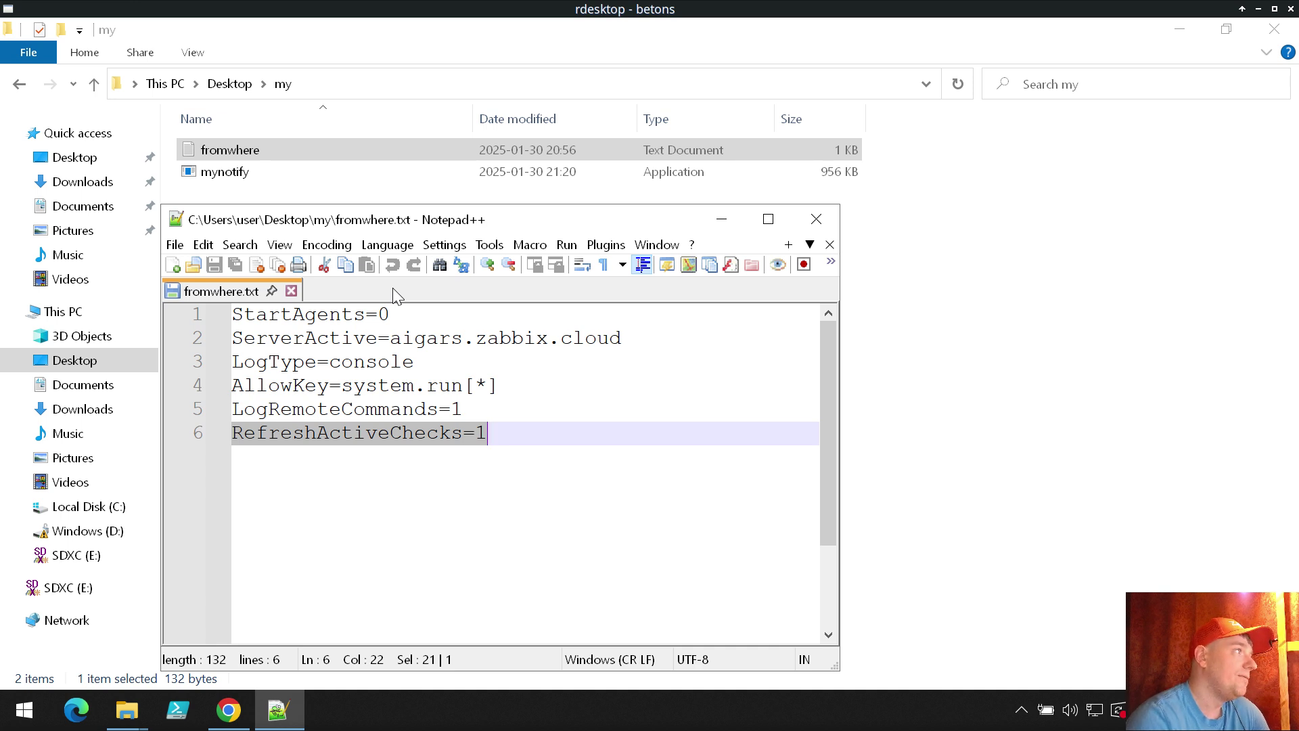
{"action": "double_click", "coordinate": [340, 298]}
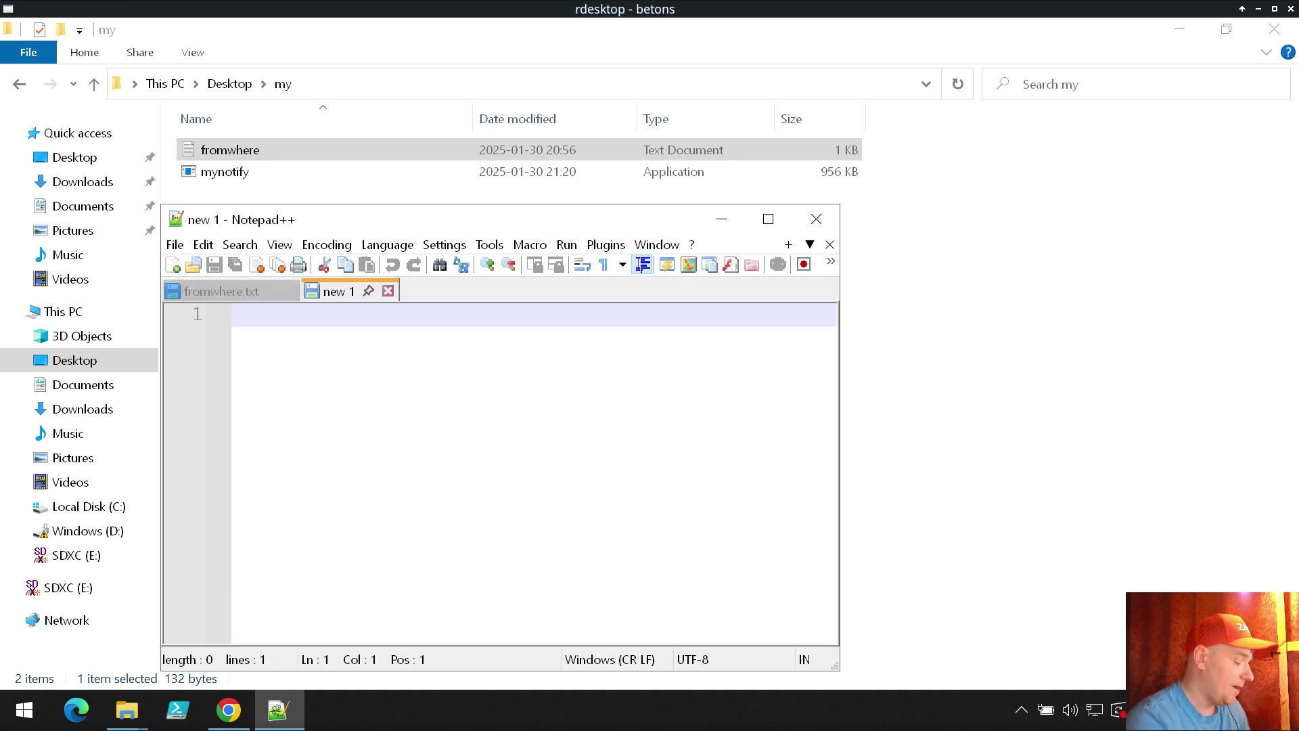
{"action": "type", "text": "\""}
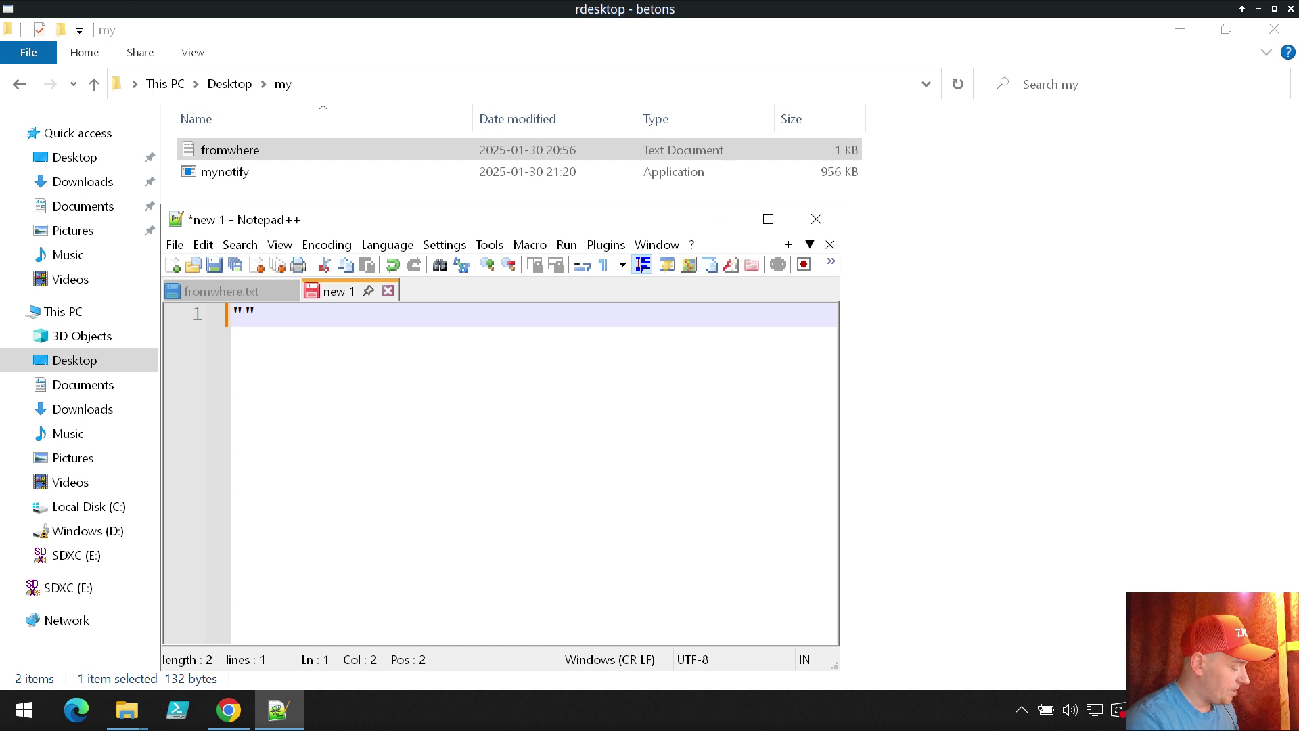
{"action": "type", "text": "%~"}
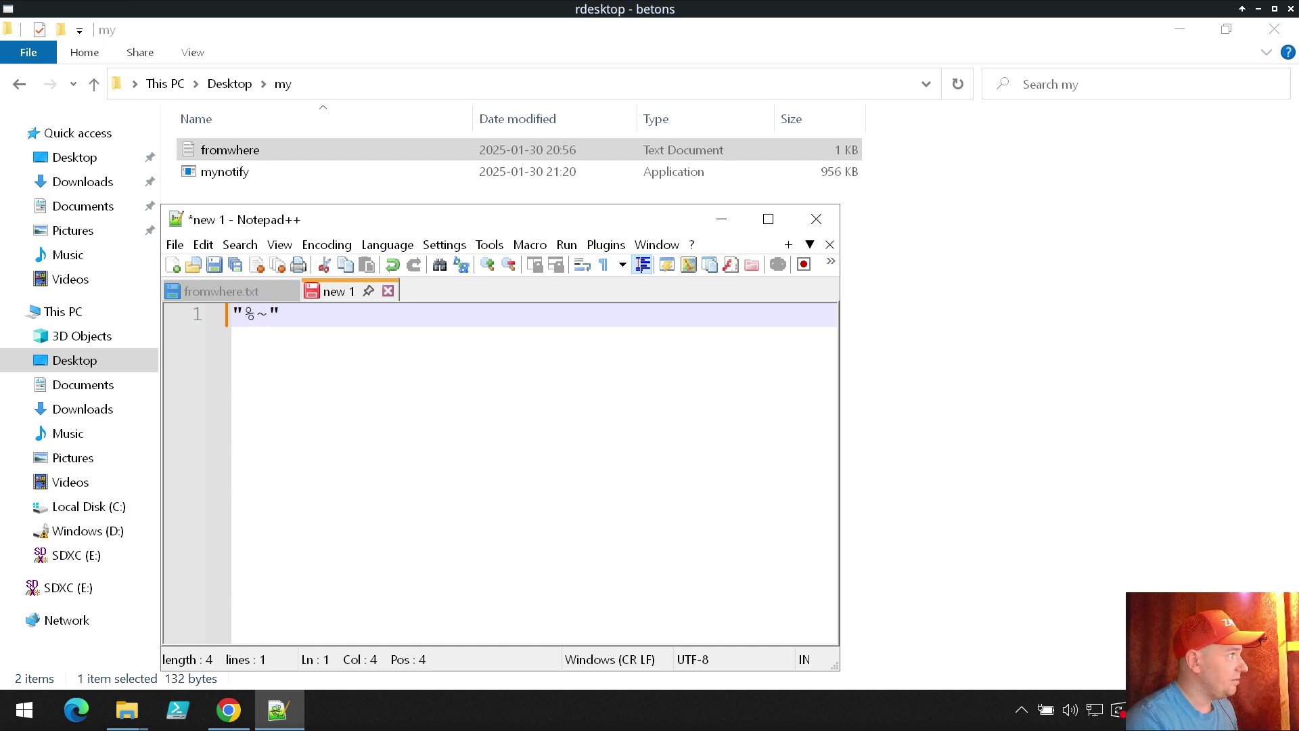
{"action": "type", "text": "dp0"}
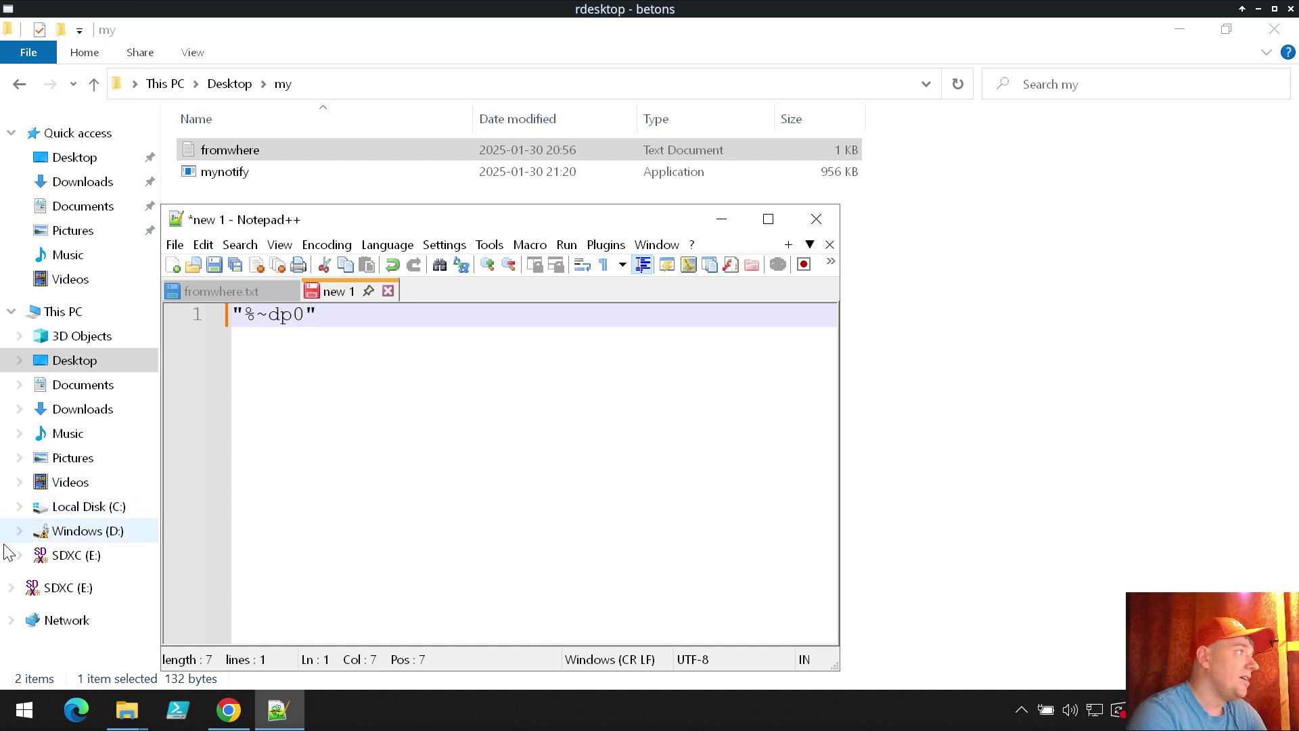
{"action": "left_click_drag", "start_coordinate": [244, 315], "coordinate": [306, 315]}
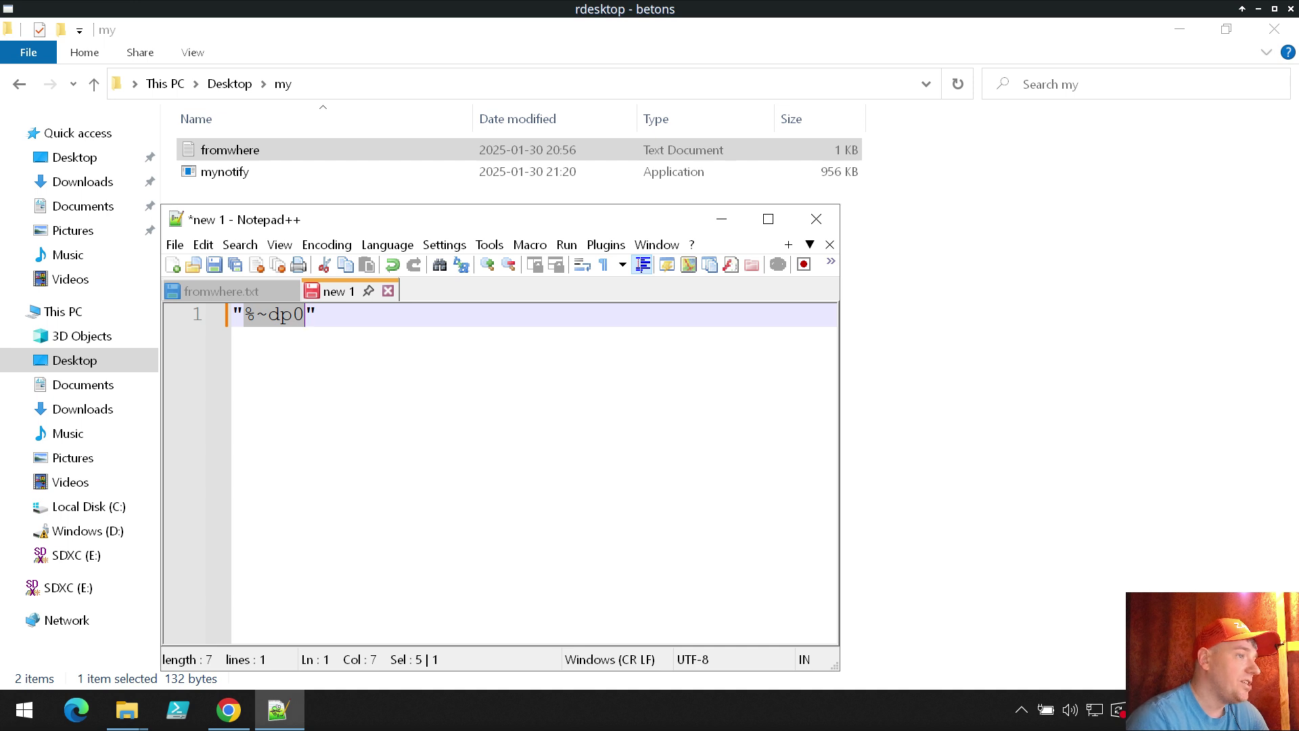
{"action": "key", "text": "Right"}
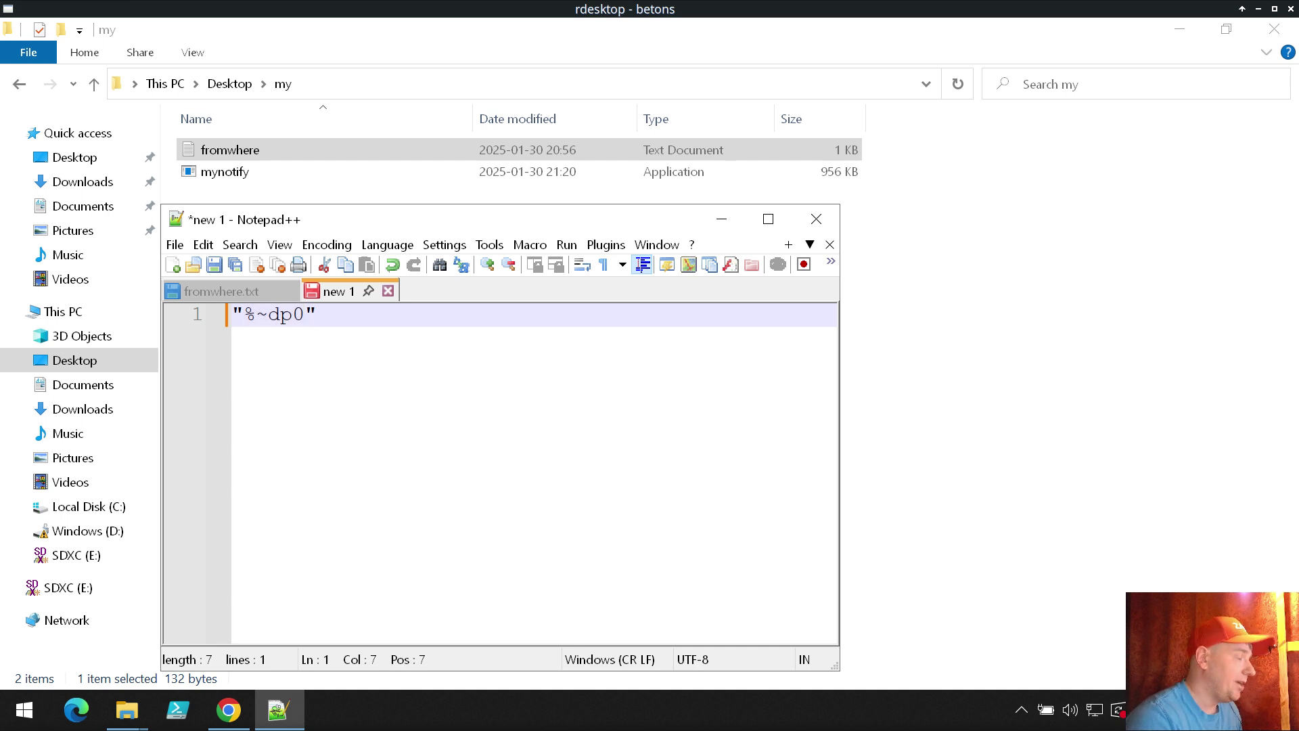
{"action": "type", "text": "mynotify.exe"}
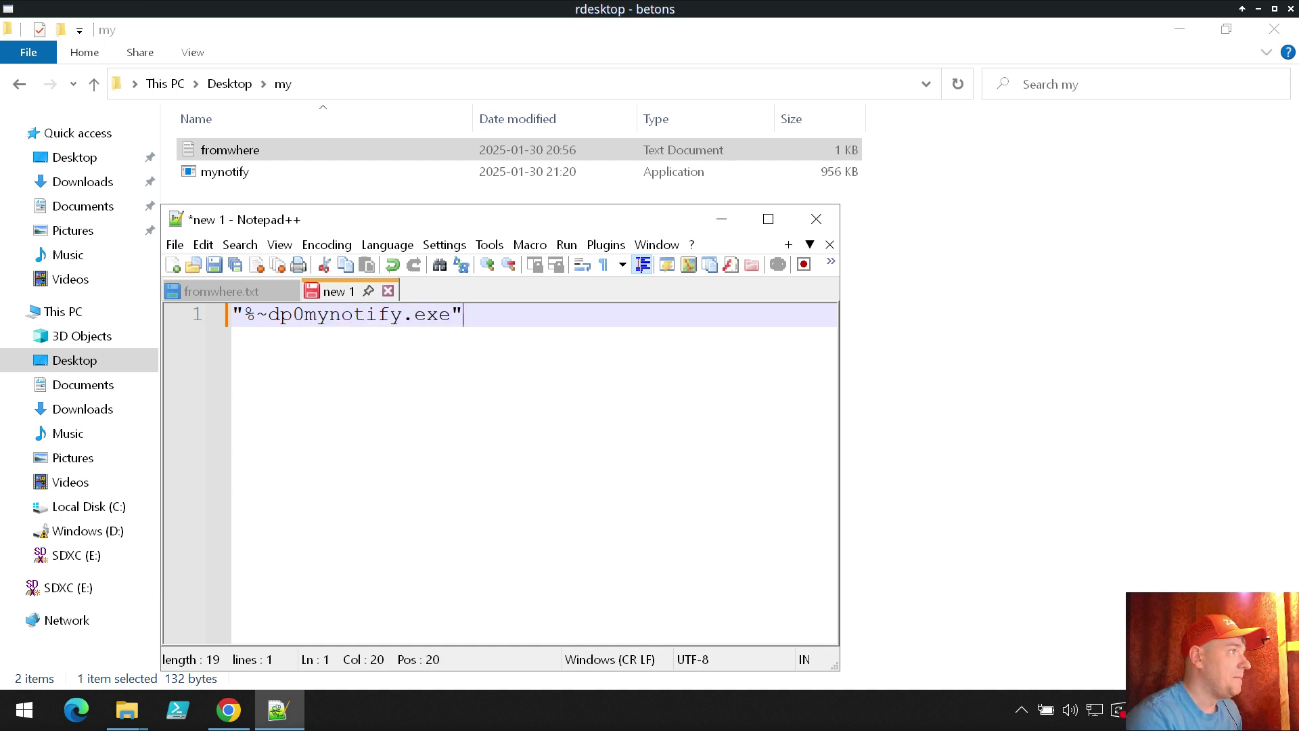
{"action": "type", "text": " --config -"}
{"action": "key", "text": "BackSpace"}
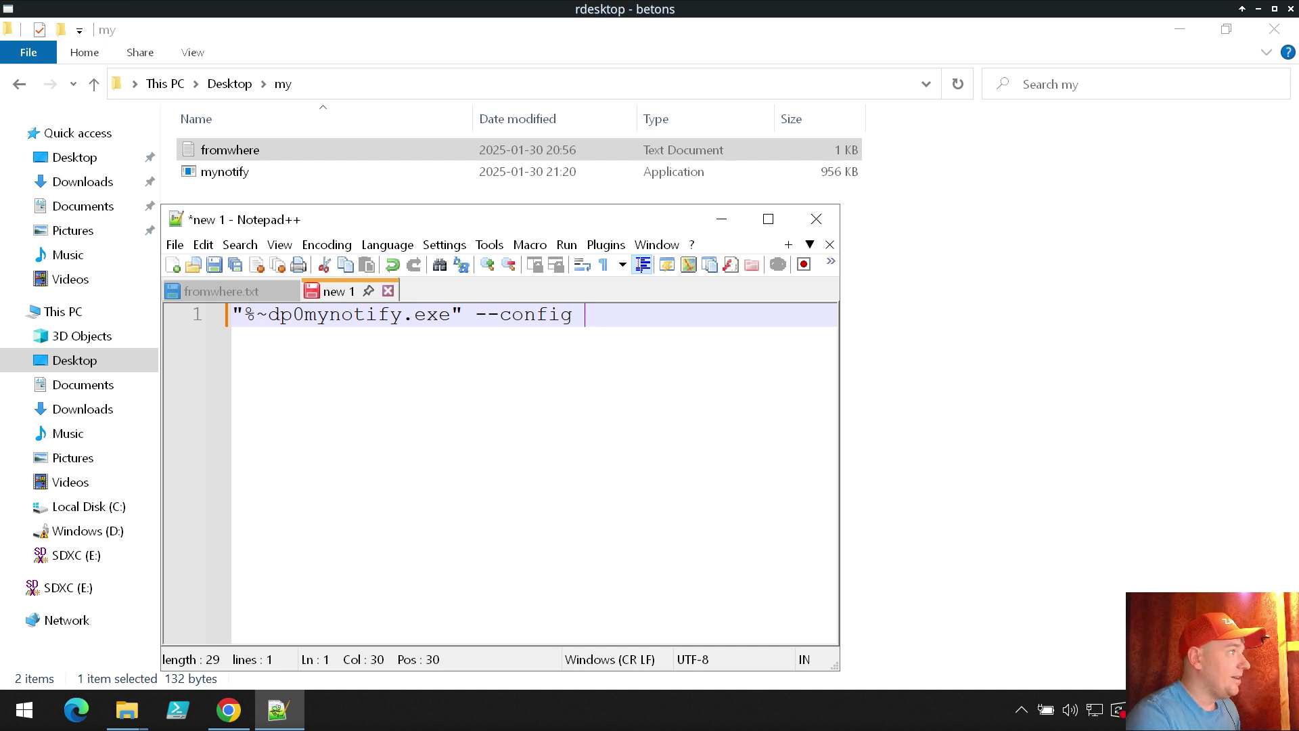
- Copy the quoted "%~dp0mynotify.exe" path and paste it after --config on the same line
{"action": "key", "text": "Left"}
{"action": "key", "text": "Left"}
{"action": "key", "text": "Left"}
{"action": "key", "text": "Left"}
{"action": "key", "text": "Left"}
{"action": "key", "text": "Left"}
{"action": "key", "text": "Left"}
{"action": "key", "text": "Left"}
{"action": "key", "text": "Left"}
{"action": "key", "text": "Left"}
{"action": "key", "text": "Left"}
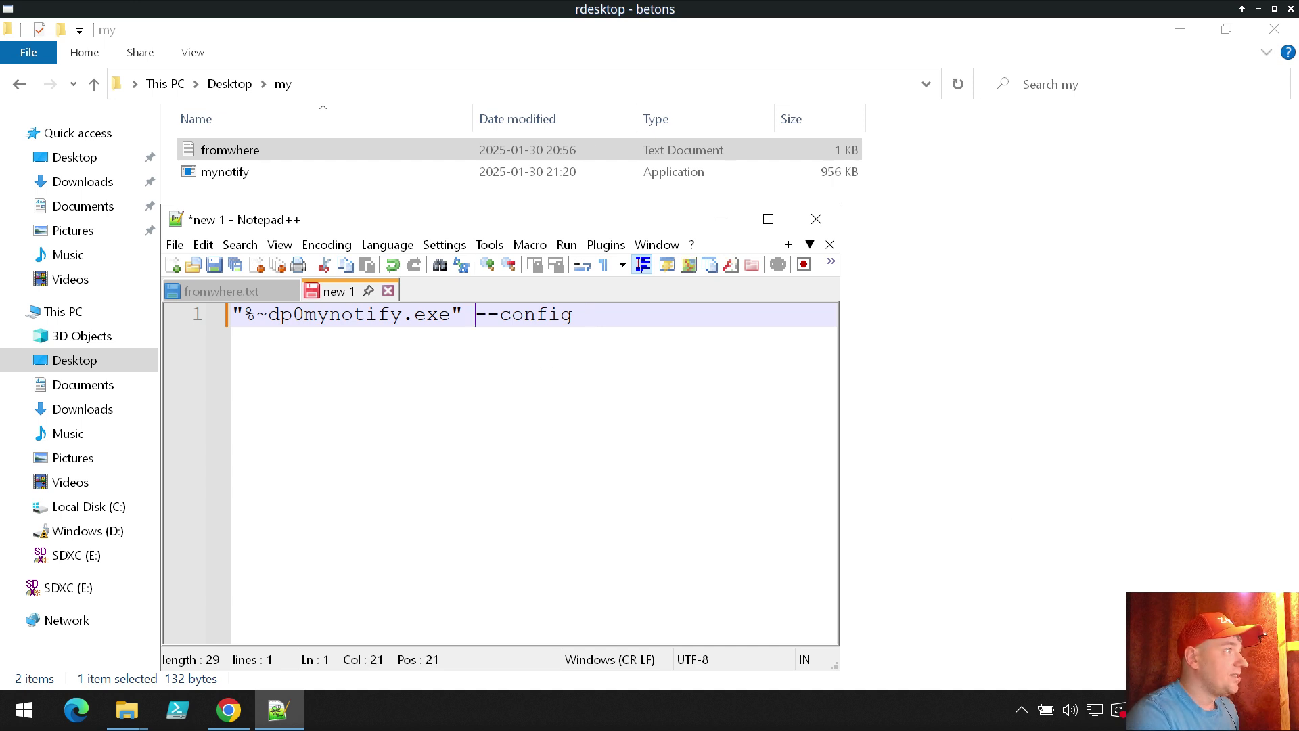
{"action": "key", "text": "Right"}
{"action": "key", "text": "shift+Home"}
{"action": "key", "text": "ctrl+c"}
{"action": "key", "text": "End"}
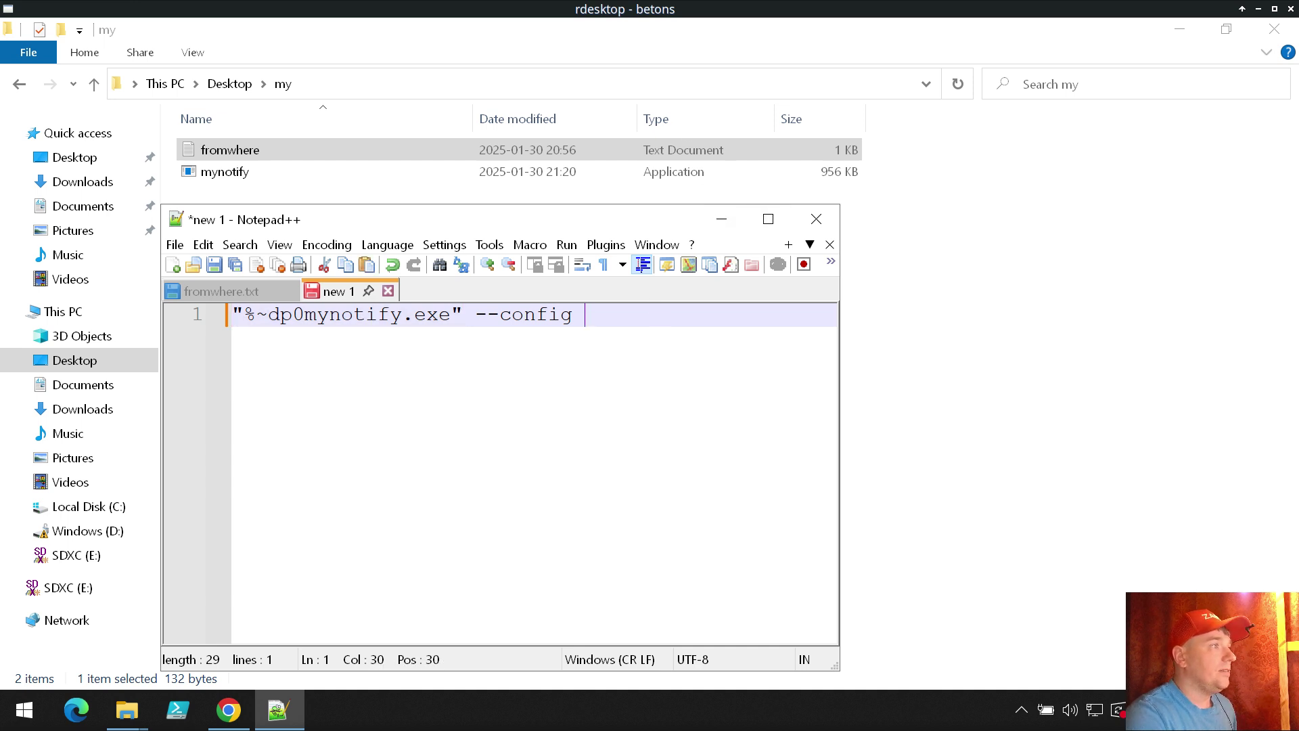
{"action": "key", "text": "ctrl+v"}
- Replace mynotify.exe with fromwhere.txt in the second path, so the config argument reads "%~dp0fromwhere.txt"
{"action": "key", "text": "Left"}
{"action": "key", "text": "BackSpace"}
{"action": "key", "text": "BackSpace"}
{"action": "key", "text": "BackSpace"}
{"action": "key", "text": "BackSpace"}
{"action": "key", "text": "BackSpace"}
{"action": "key", "text": "BackSpace"}
{"action": "key", "text": "BackSpace"}
{"action": "key", "text": "BackSpace"}
{"action": "key", "text": "BackSpace"}
{"action": "key", "text": "BackSpace"}
{"action": "key", "text": "BackSpace"}
{"action": "key", "text": "BackSpace"}
{"action": "type", "text": "from"}
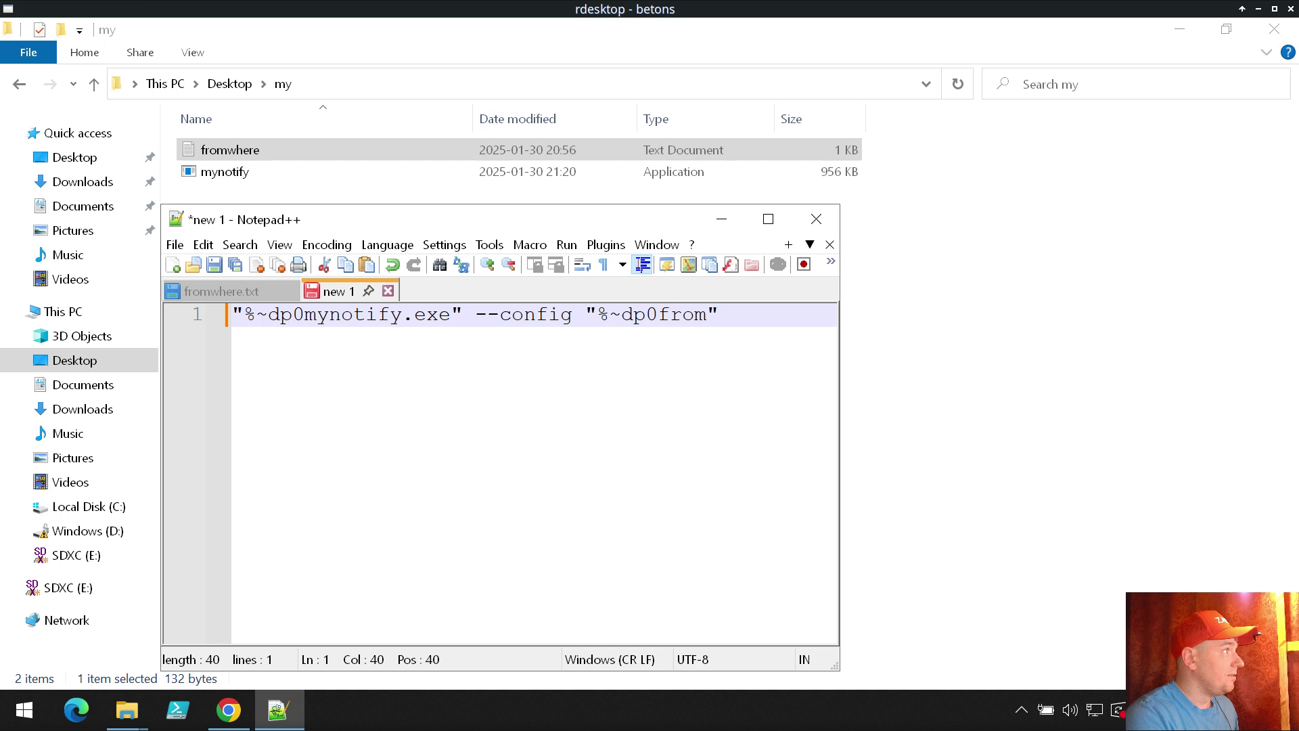
{"action": "type", "text": "wh"}
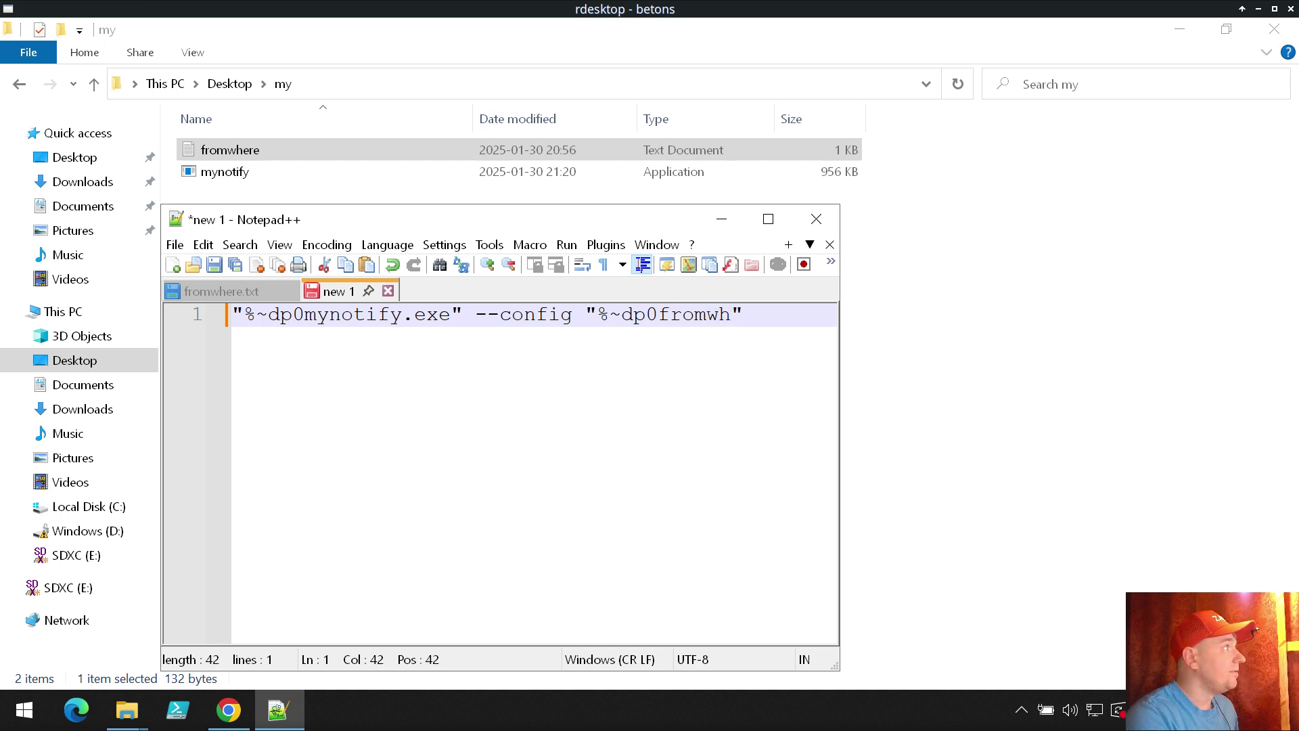
{"action": "type", "text": "ere.t"}
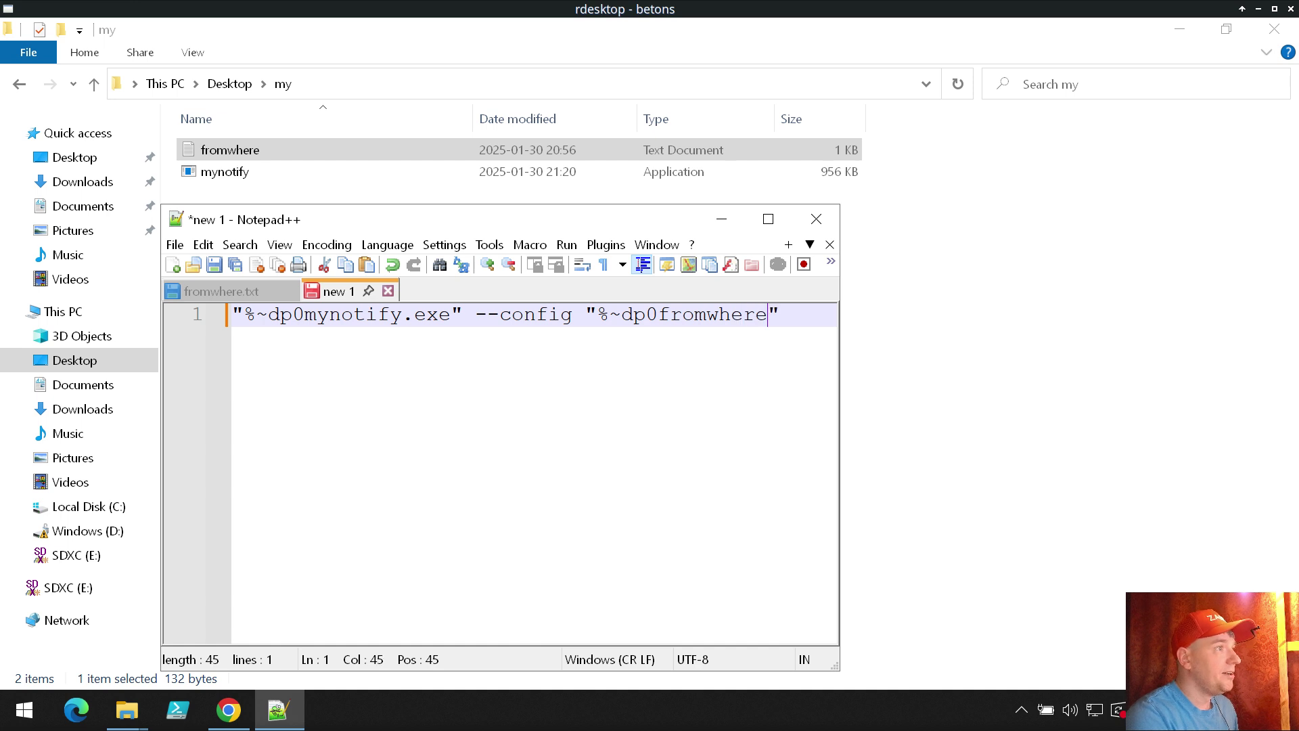
{"action": "type", "text": "xt"}
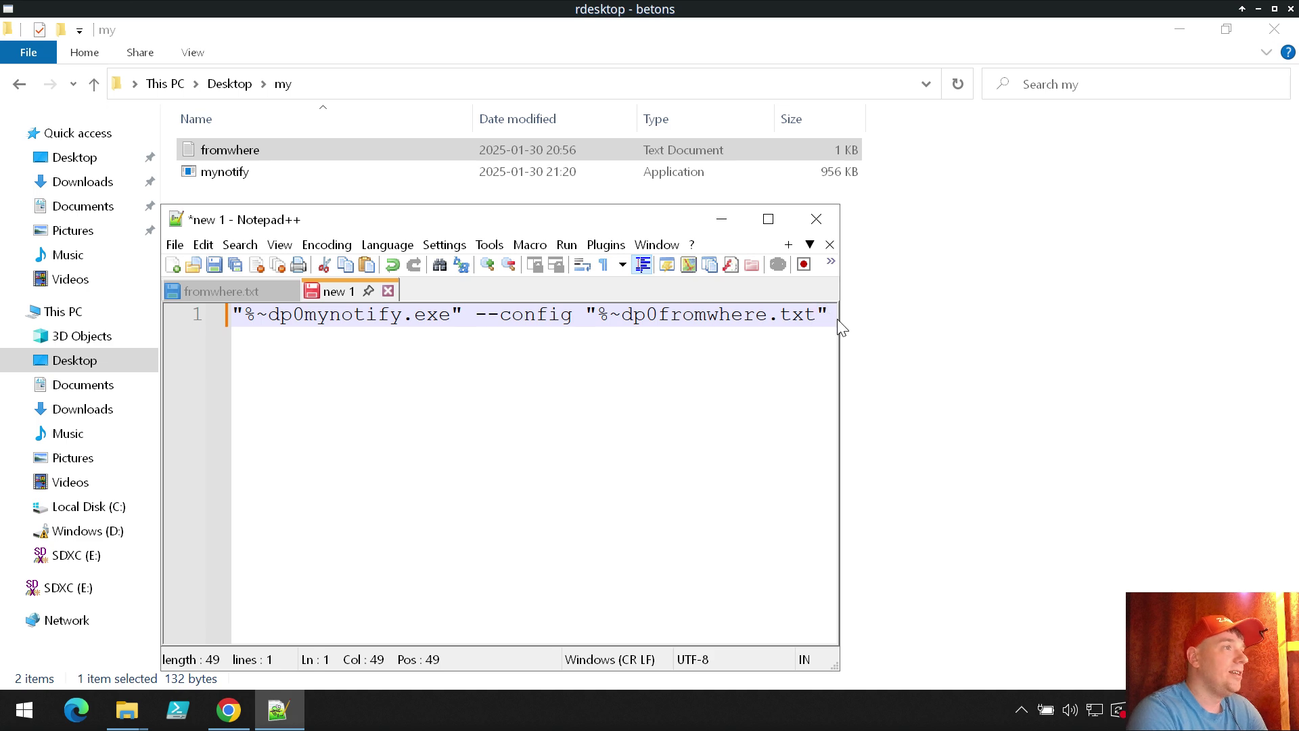
- Maximize the editor and append the --foreground option to the end of the command line
{"action": "left_click", "coordinate": [769, 220]}
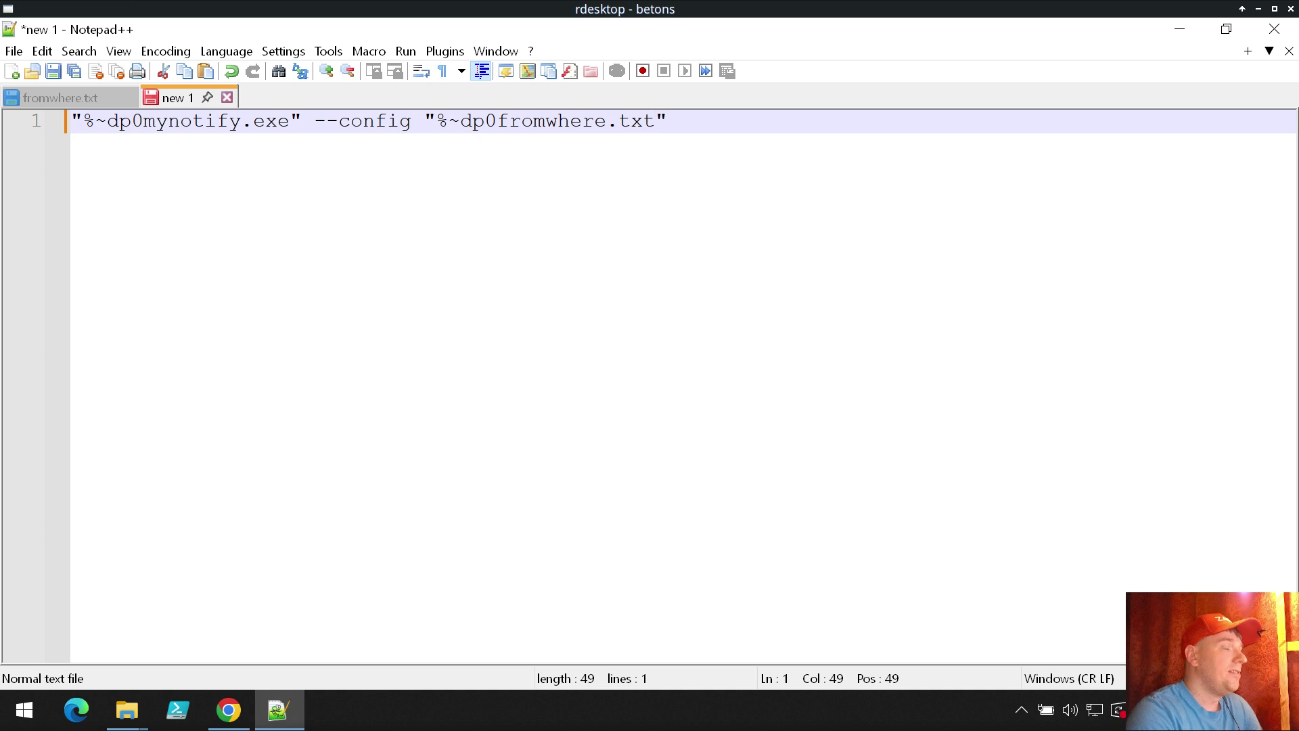
{"action": "key", "text": "End"}
{"action": "type", "text": "--"}
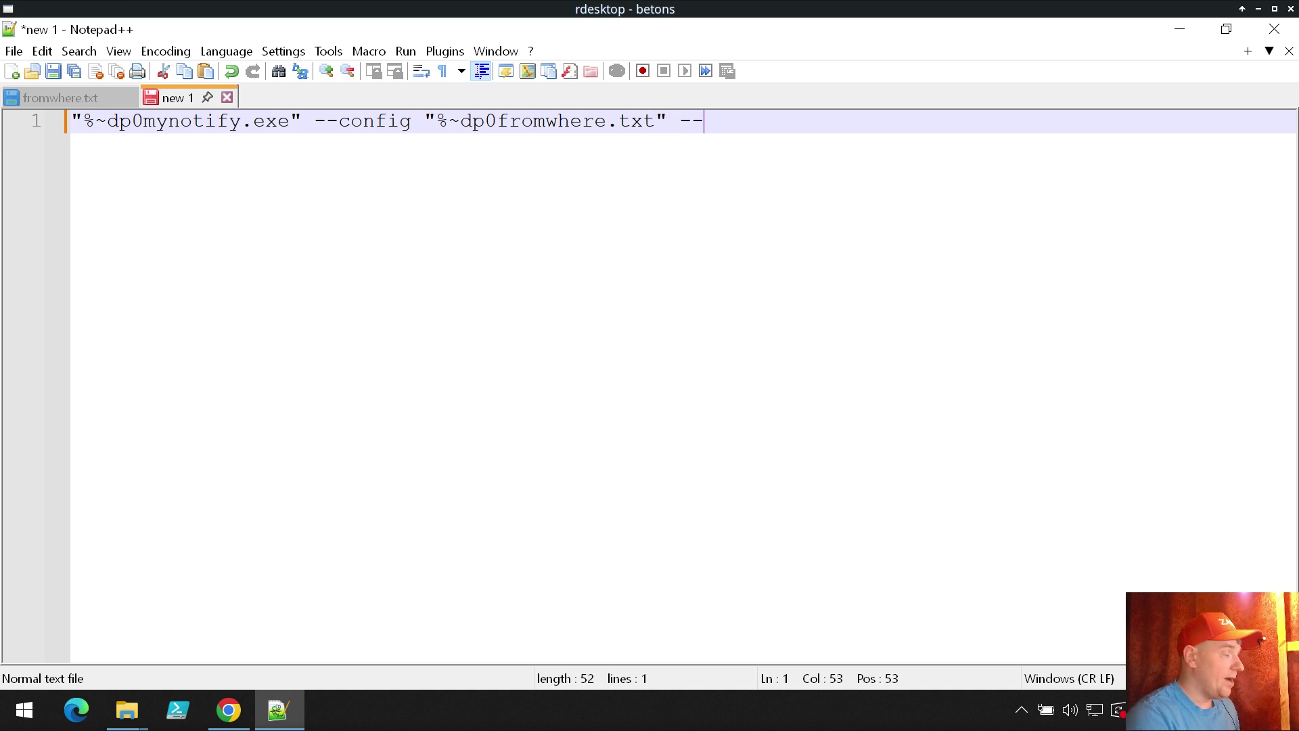
{"action": "type", "text": "foreground"}
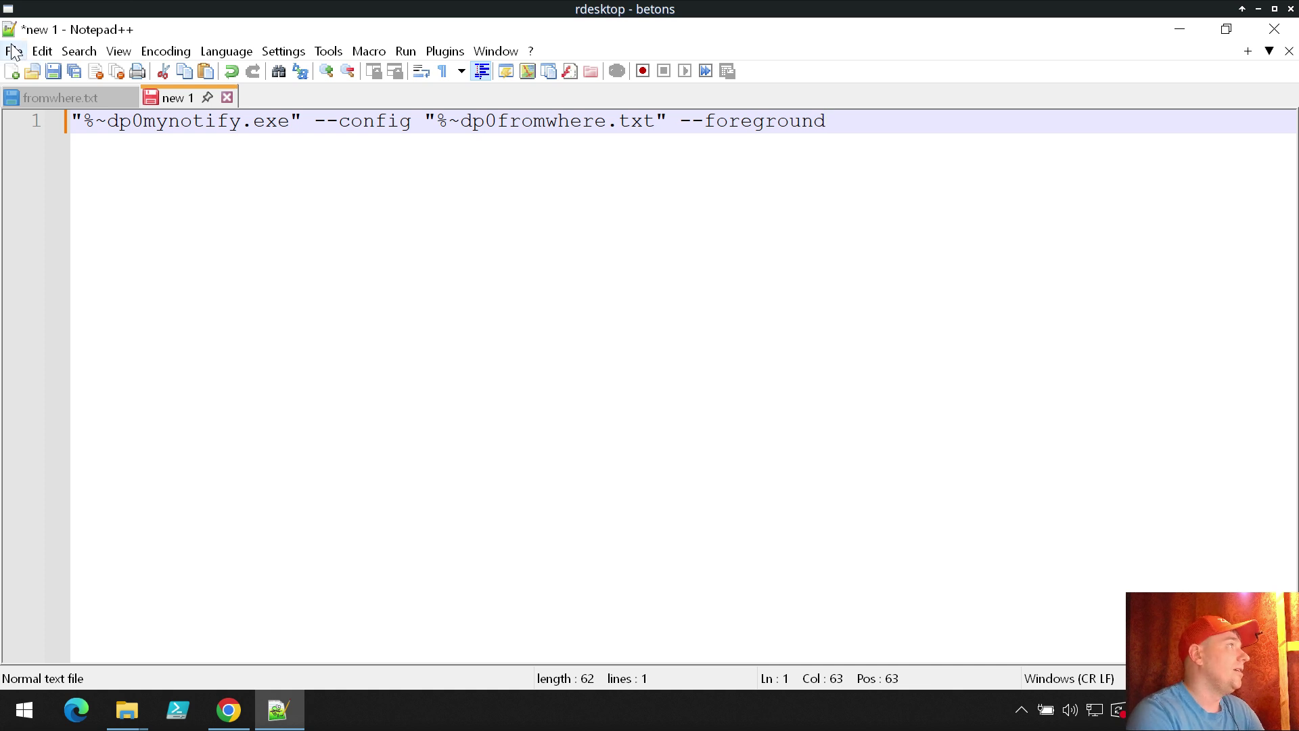
- Save the new document as start.cmd in the Desktop's my folder
{"action": "left_click", "coordinate": [52, 70]}
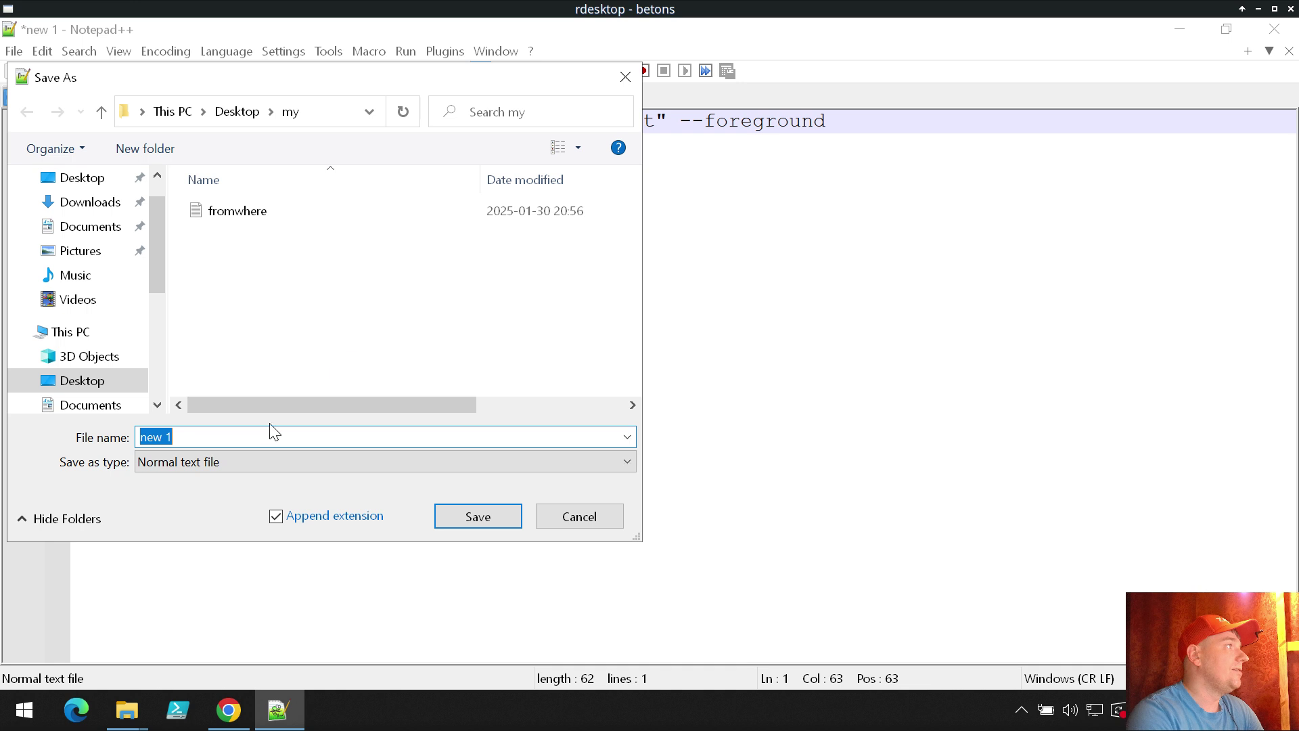
{"action": "type", "text": "start."}
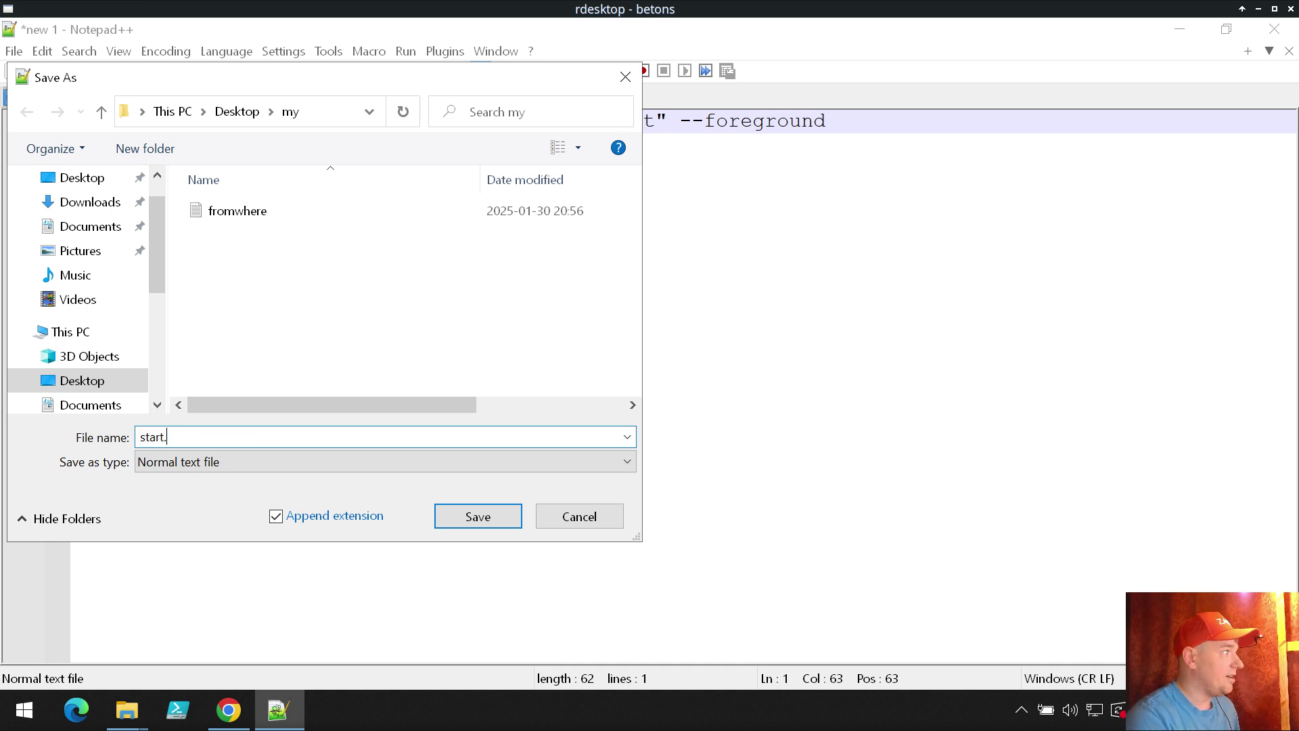
{"action": "type", "text": "cmd"}
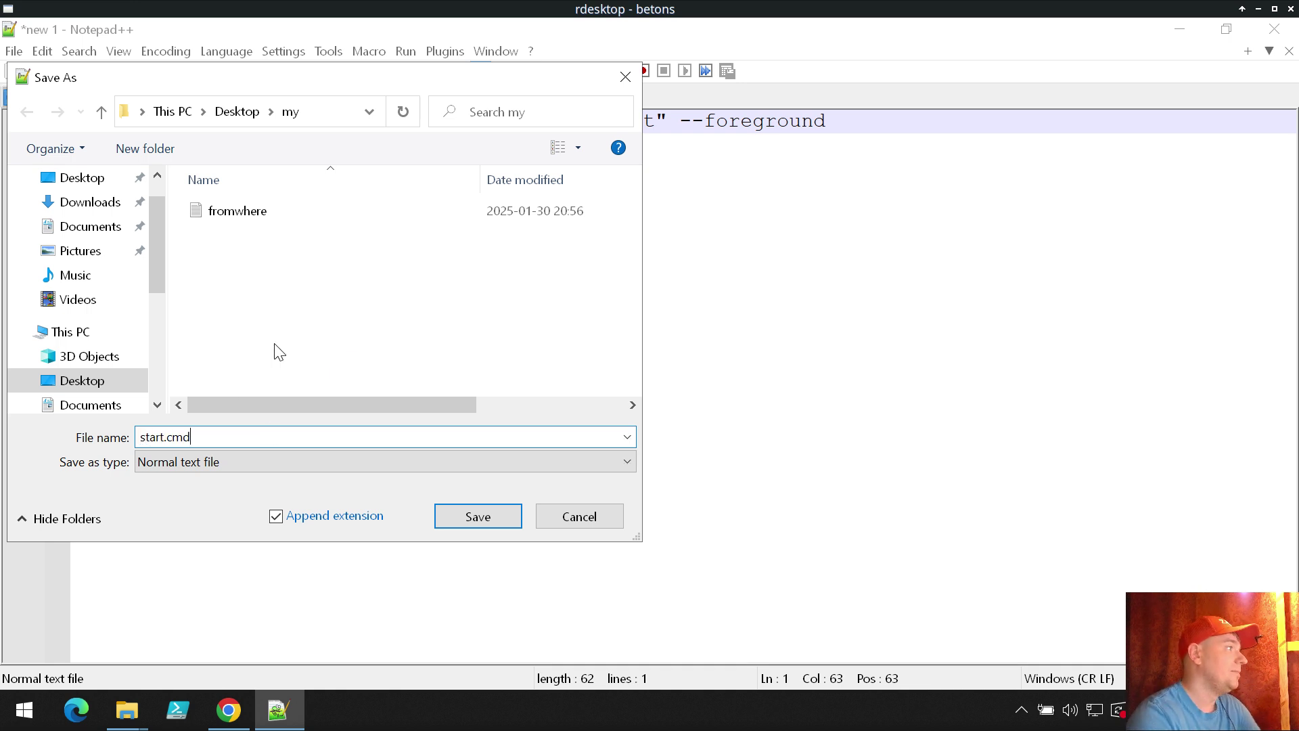
{"action": "left_click", "coordinate": [483, 519]}
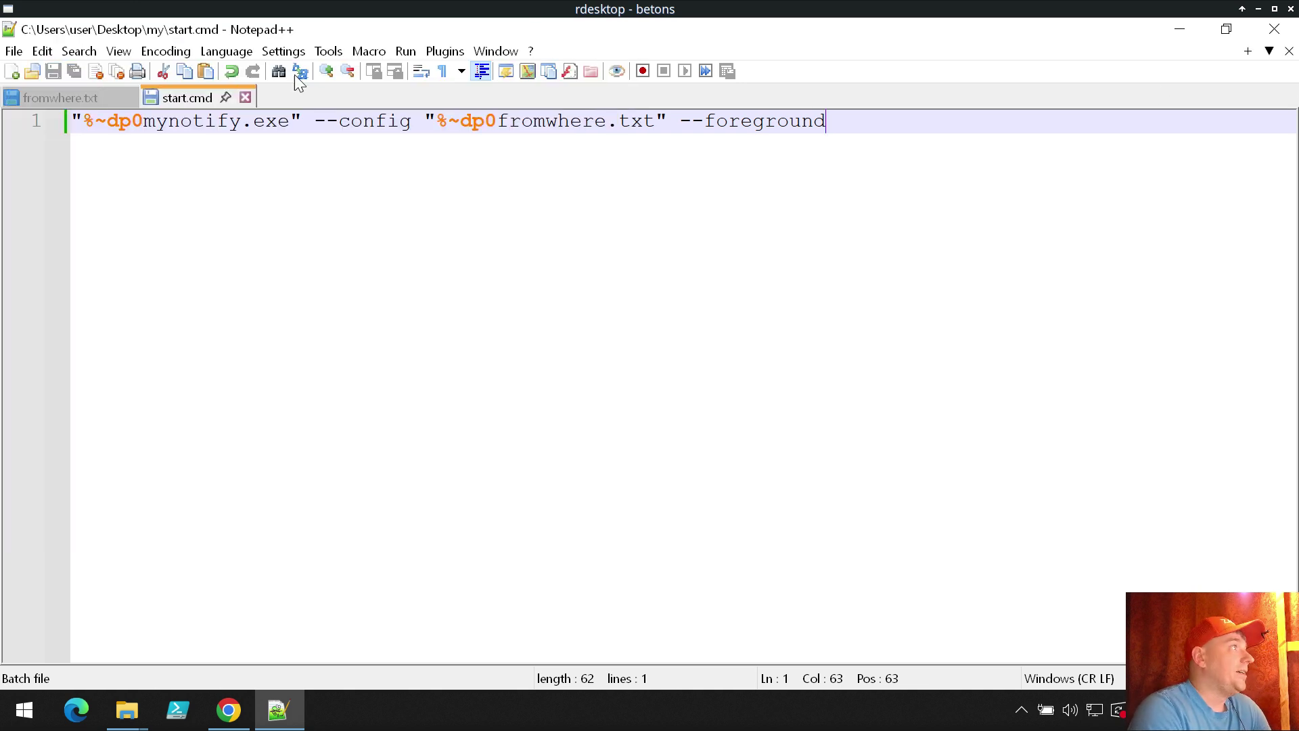
- Switch to File Explorer and paste a copy of the start command script as a shortcut in the my folder
{"action": "key", "text": "alt+Tab"}
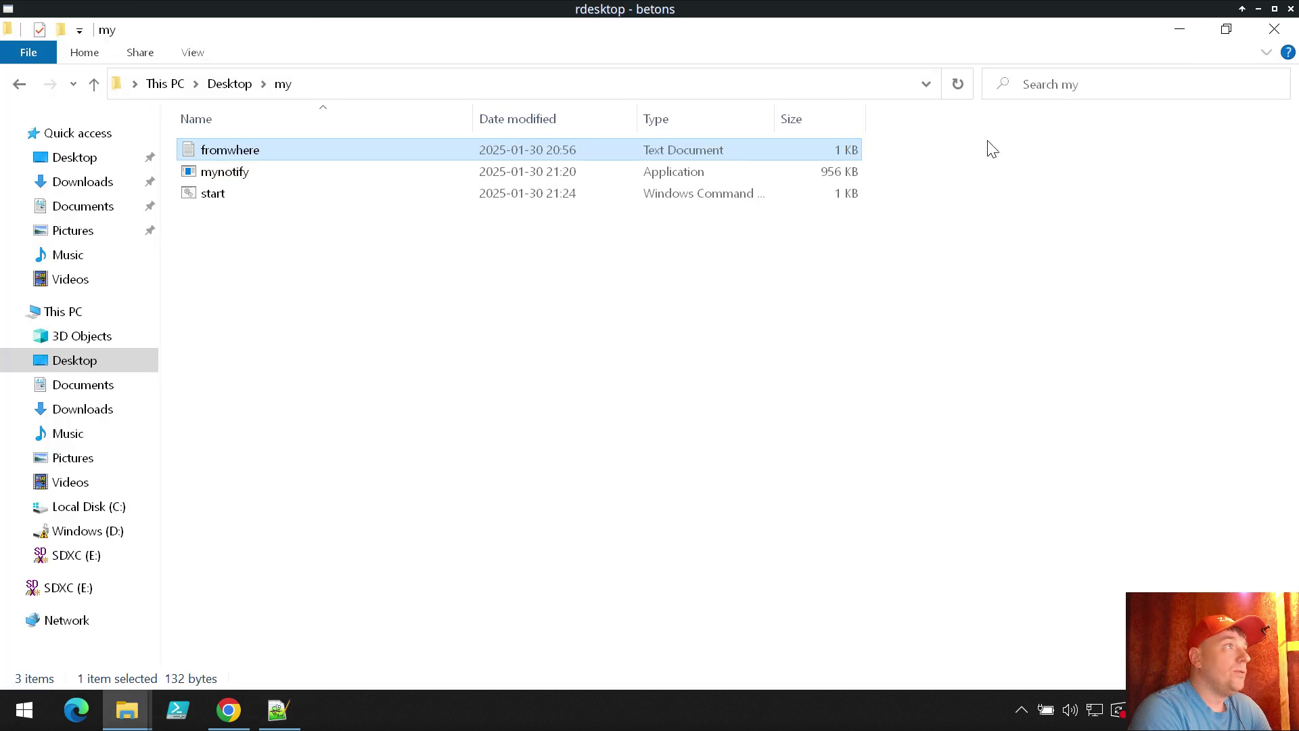
{"action": "left_click", "coordinate": [559, 374]}
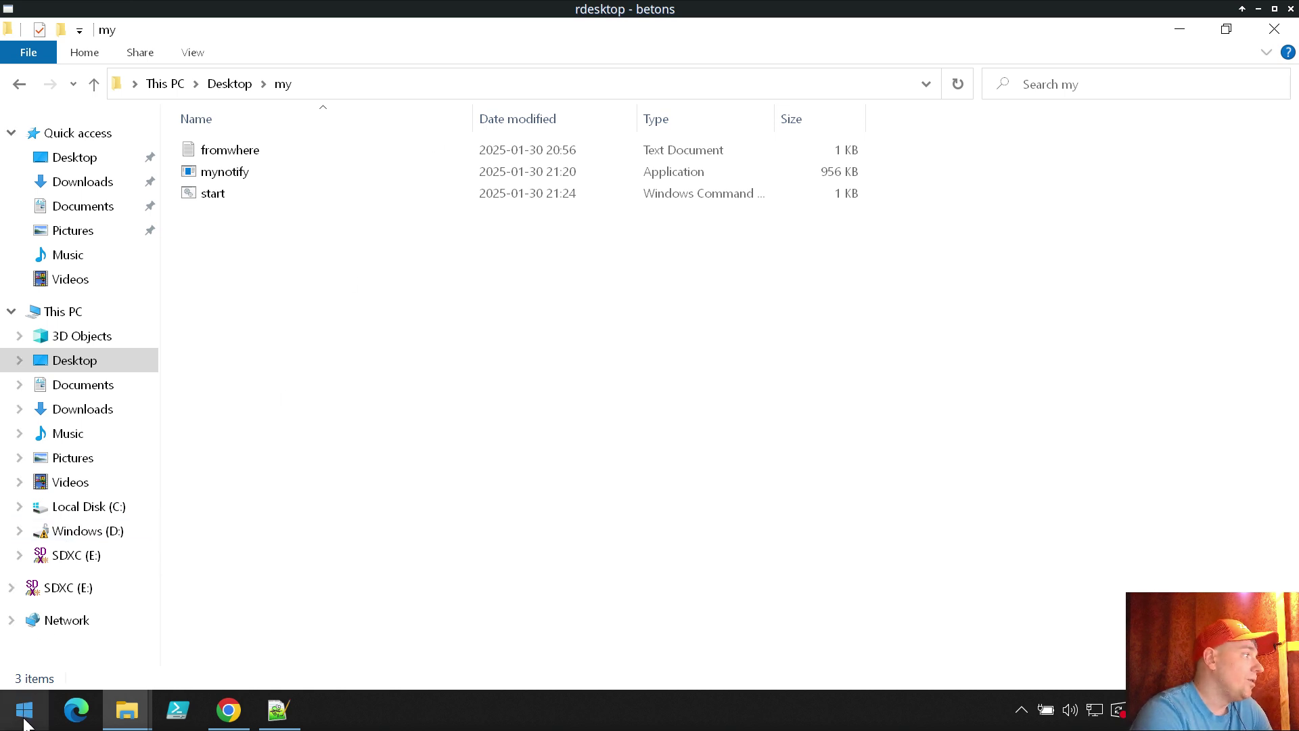
{"action": "right_click", "coordinate": [207, 189]}
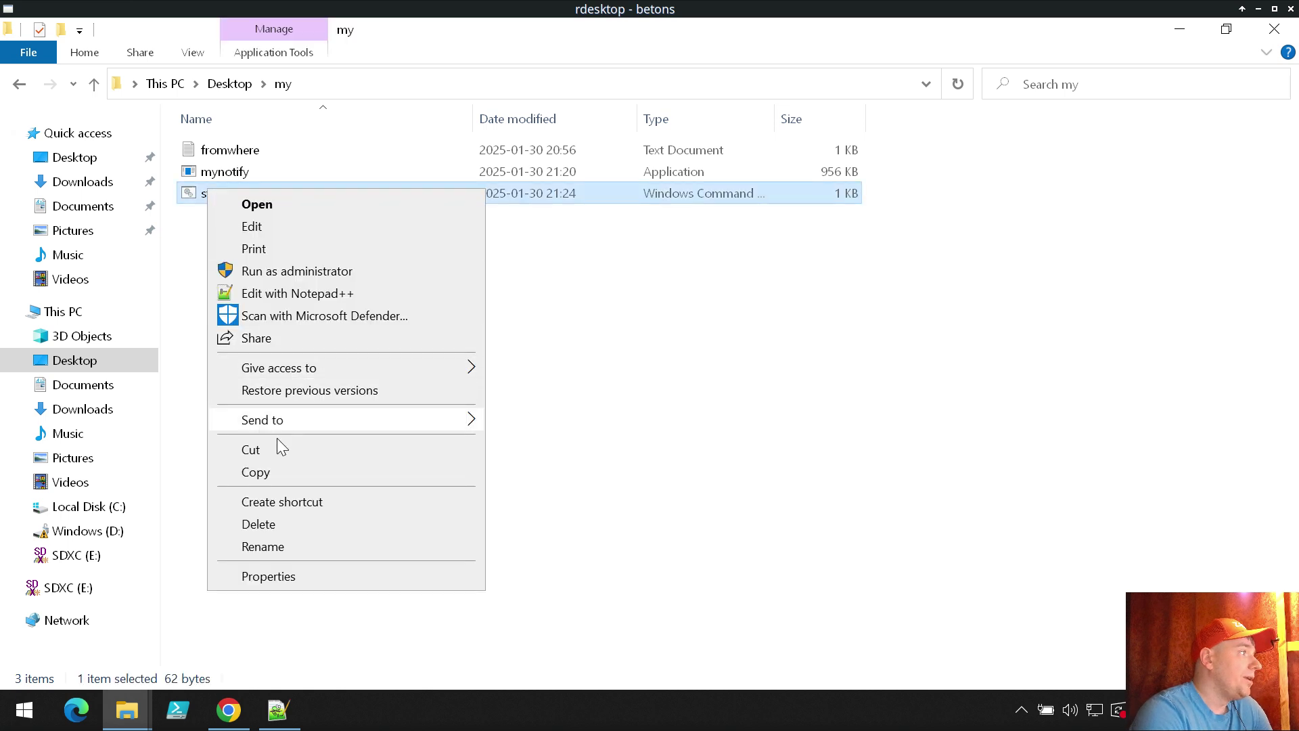
{"action": "left_click", "coordinate": [274, 474]}
{"action": "right_click", "coordinate": [225, 230]}
{"action": "left_click", "coordinate": [292, 387]}
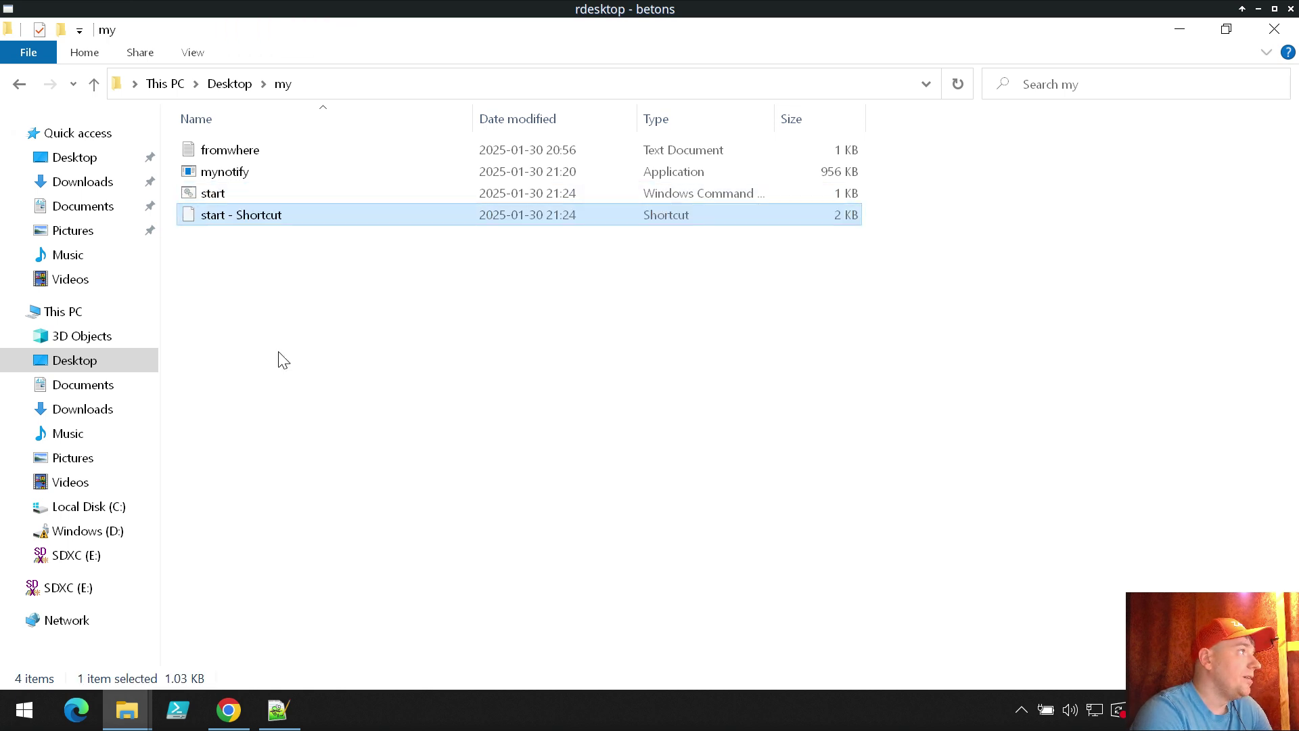
- Search Windows for the startup settings, then dismiss the search and return to the my folder
{"action": "left_click", "coordinate": [21, 716]}
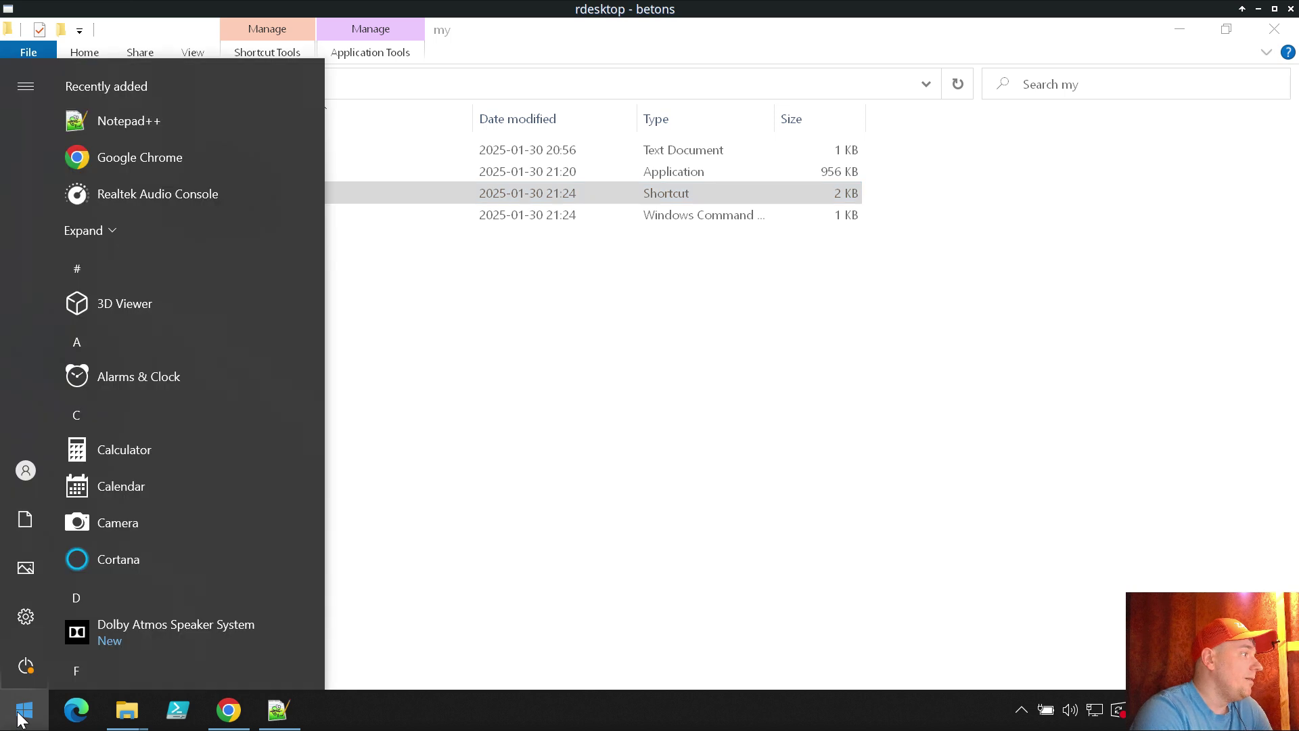
{"action": "left_click", "coordinate": [234, 484]}
{"action": "type", "text": "start"}
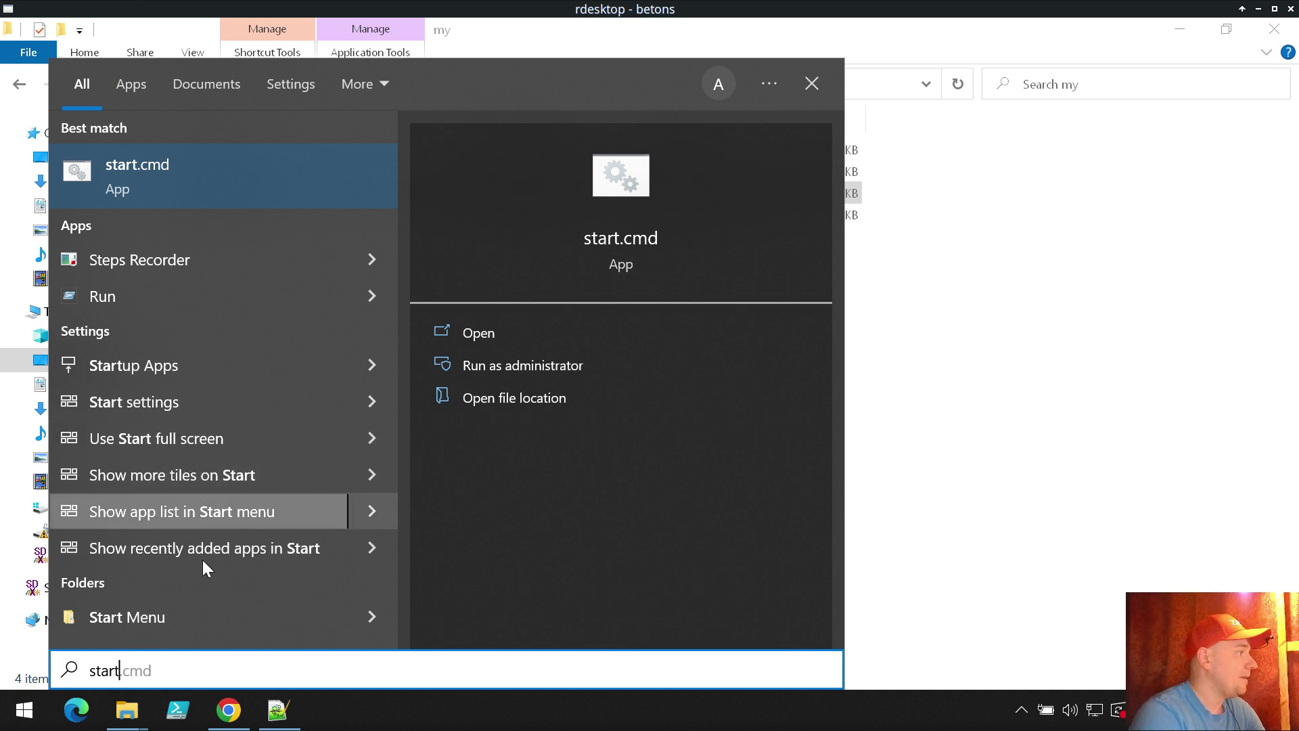
{"action": "left_click", "coordinate": [362, 610]}
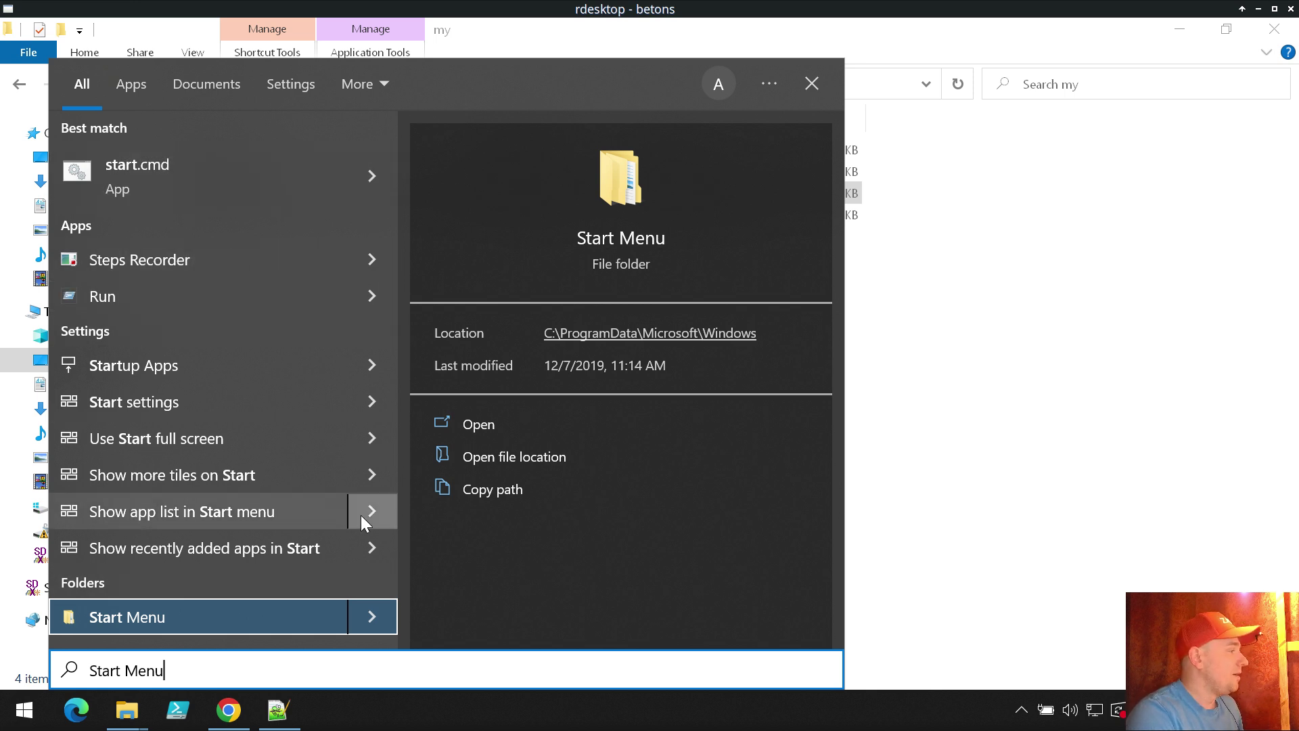
{"action": "key", "text": "BackSpace"}
{"action": "key", "text": "BackSpace"}
{"action": "key", "text": "BackSpace"}
{"action": "key", "text": "BackSpace"}
{"action": "key", "text": "BackSpace"}
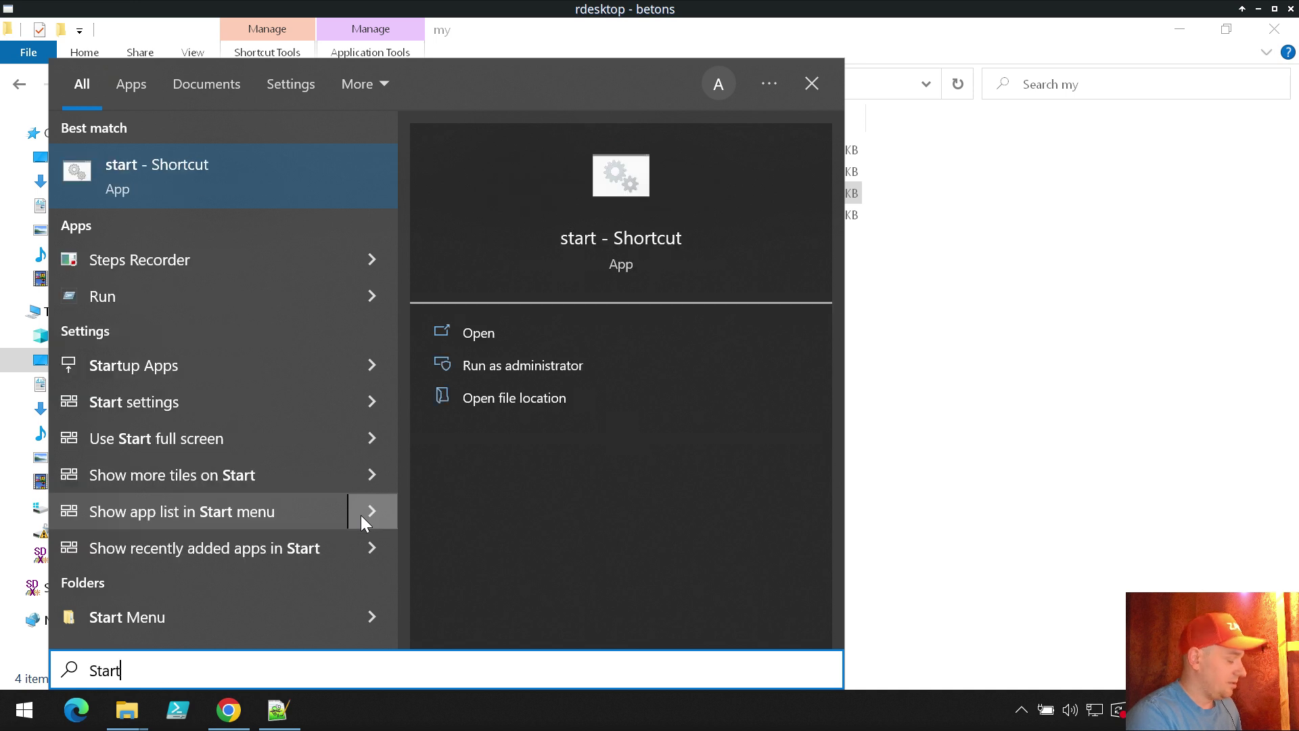
{"action": "type", "text": "up"}
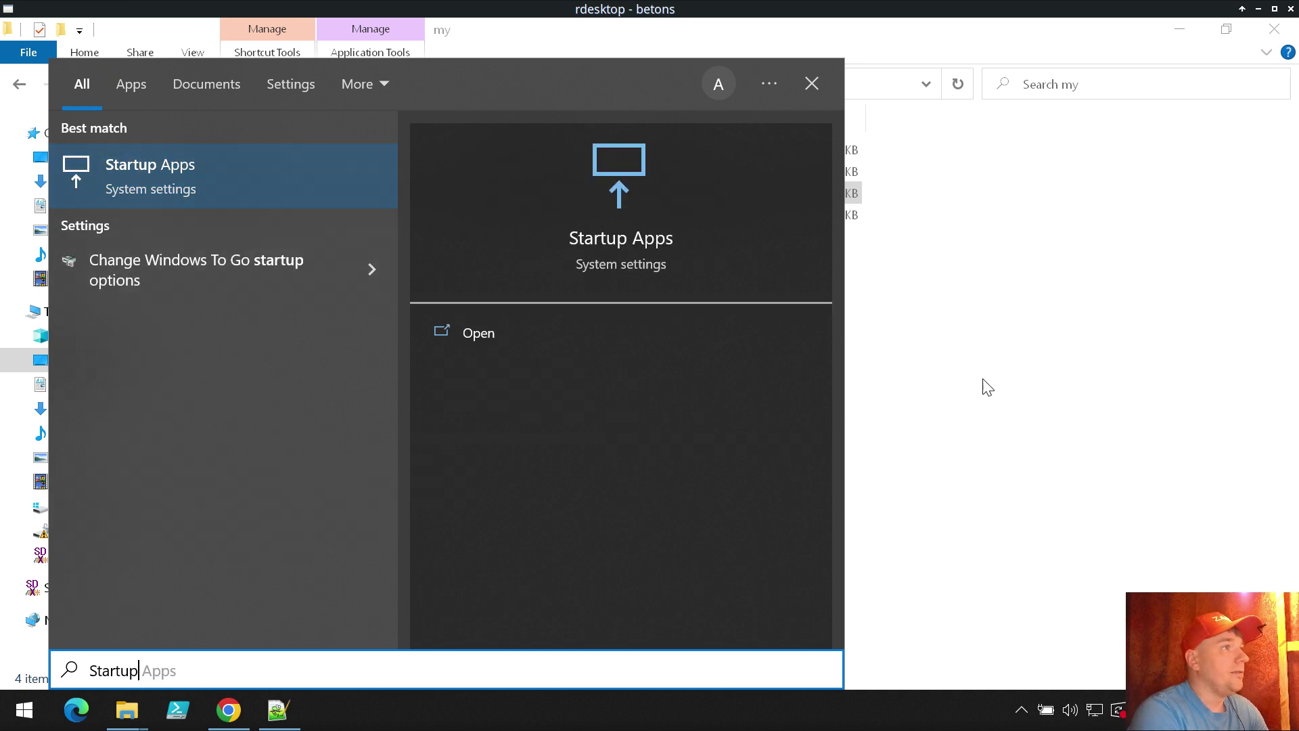
{"action": "left_click", "coordinate": [998, 298]}
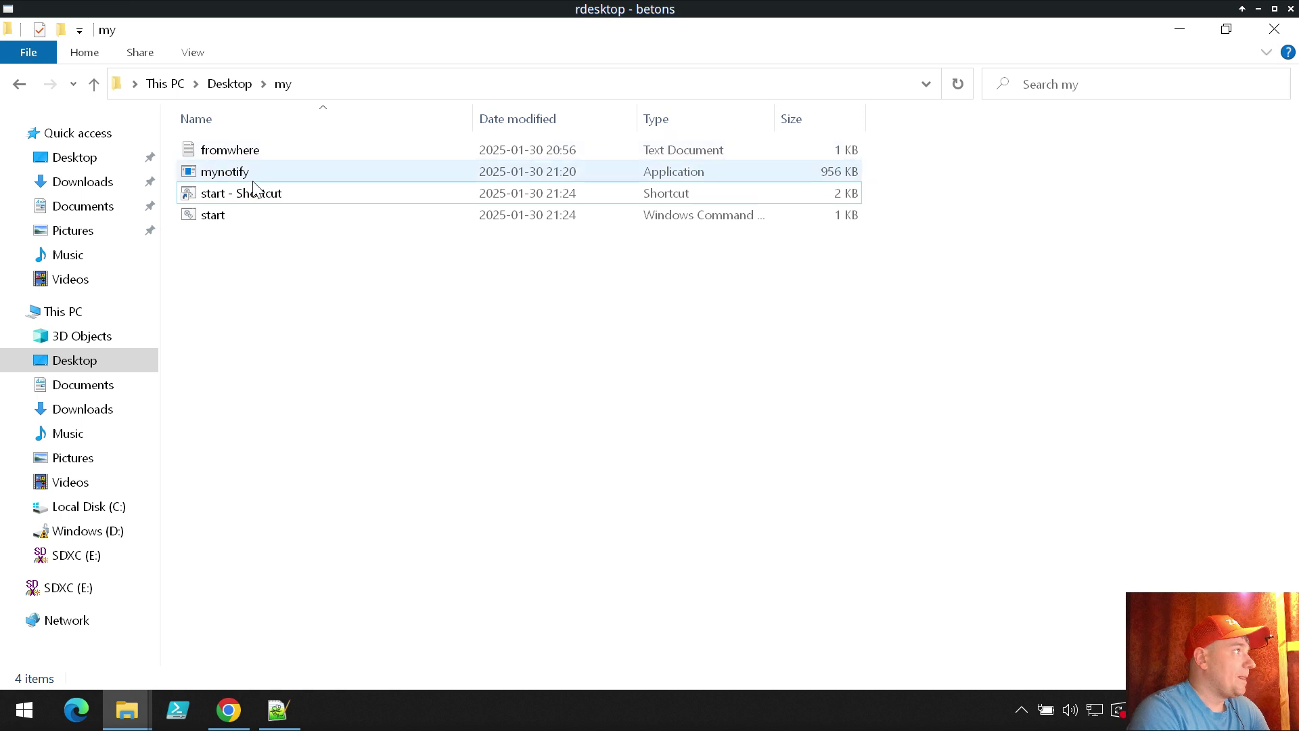
- Run the start shortcut and copy the agent's bracketed host name from the console output
{"action": "left_click", "coordinate": [236, 196]}
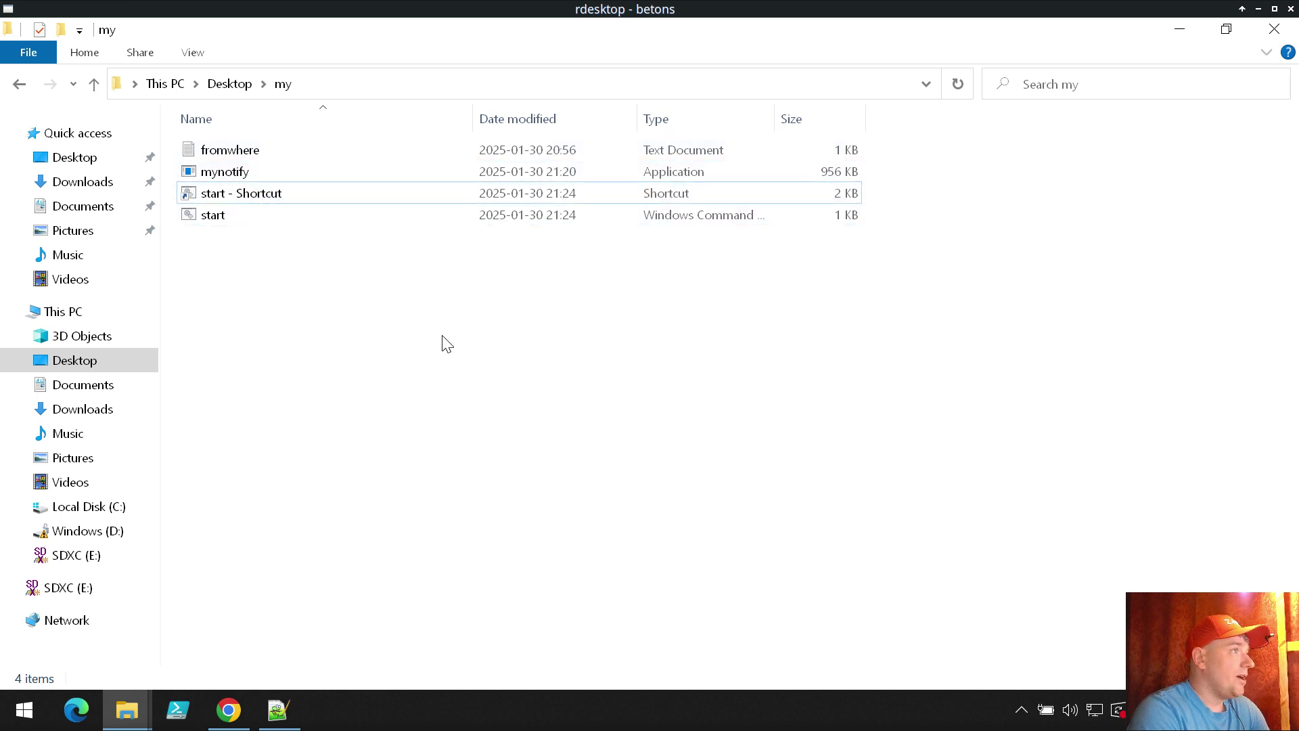
{"action": "double_click", "coordinate": [268, 195]}
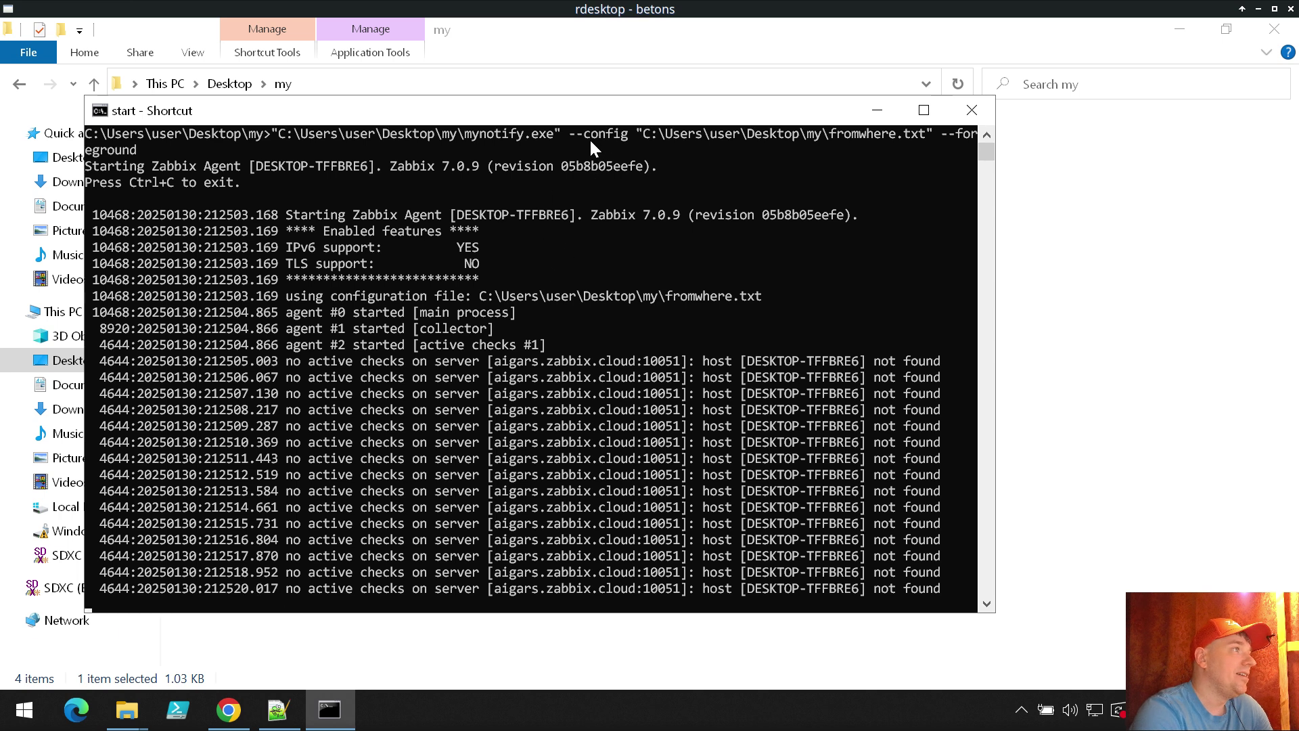
{"action": "left_click", "coordinate": [455, 182]}
{"action": "left_click_drag", "start_coordinate": [477, 181], "coordinate": [535, 177]}
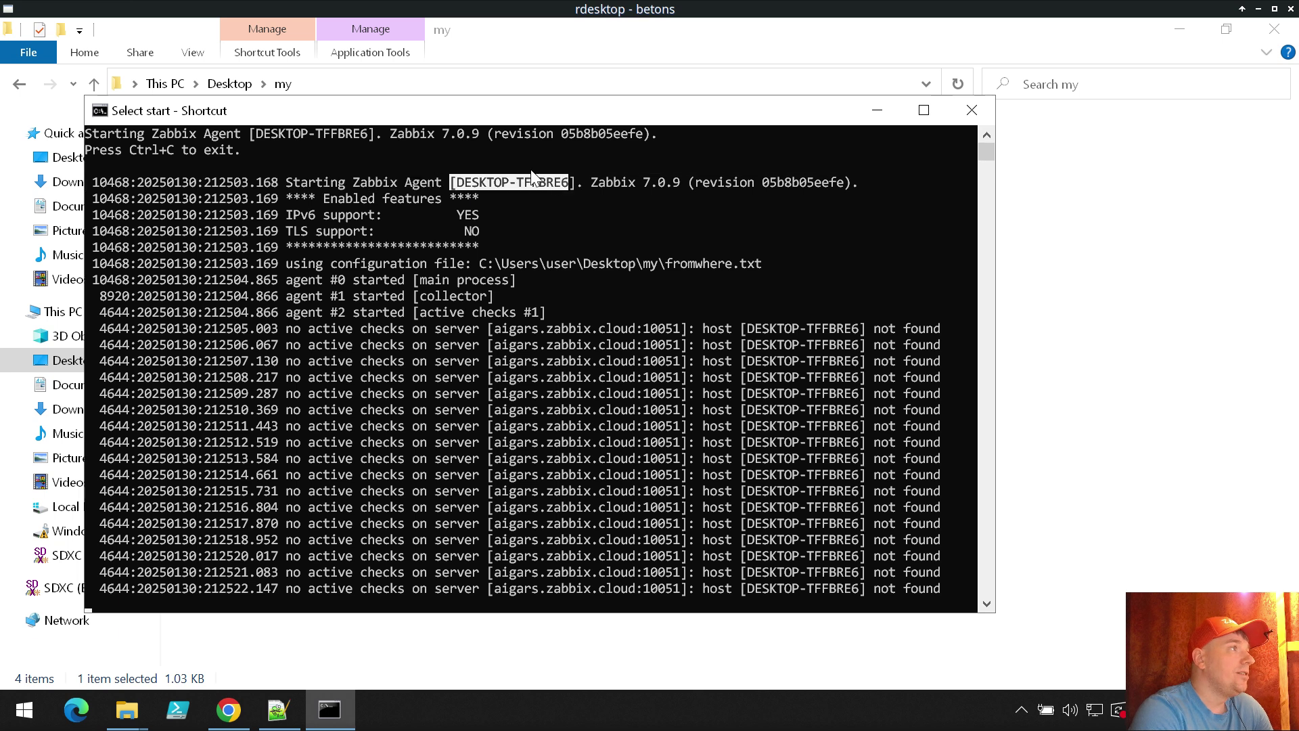
{"action": "right_click", "coordinate": [535, 177]}
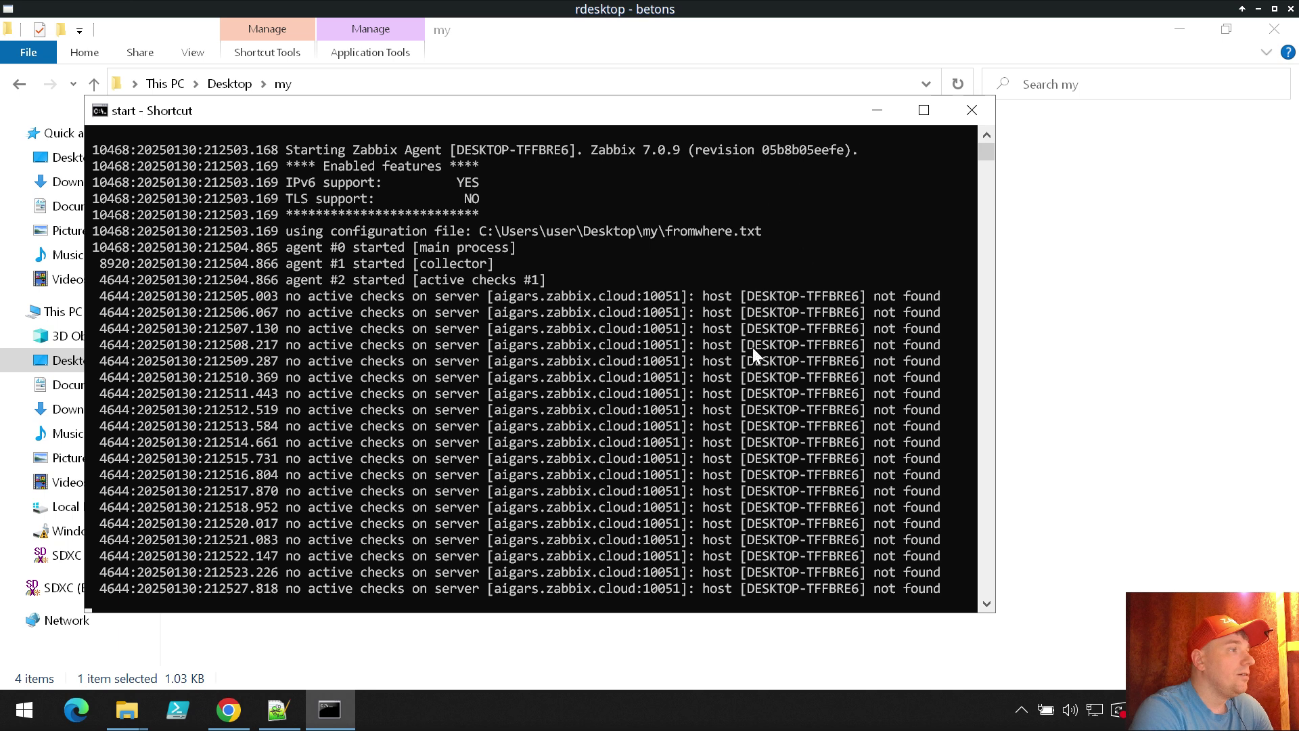
- Paste the host name into a new Notepad++ document, strip the leading bracket and copy DESKTOP-TFFBRE6
{"action": "left_click", "coordinate": [278, 711]}
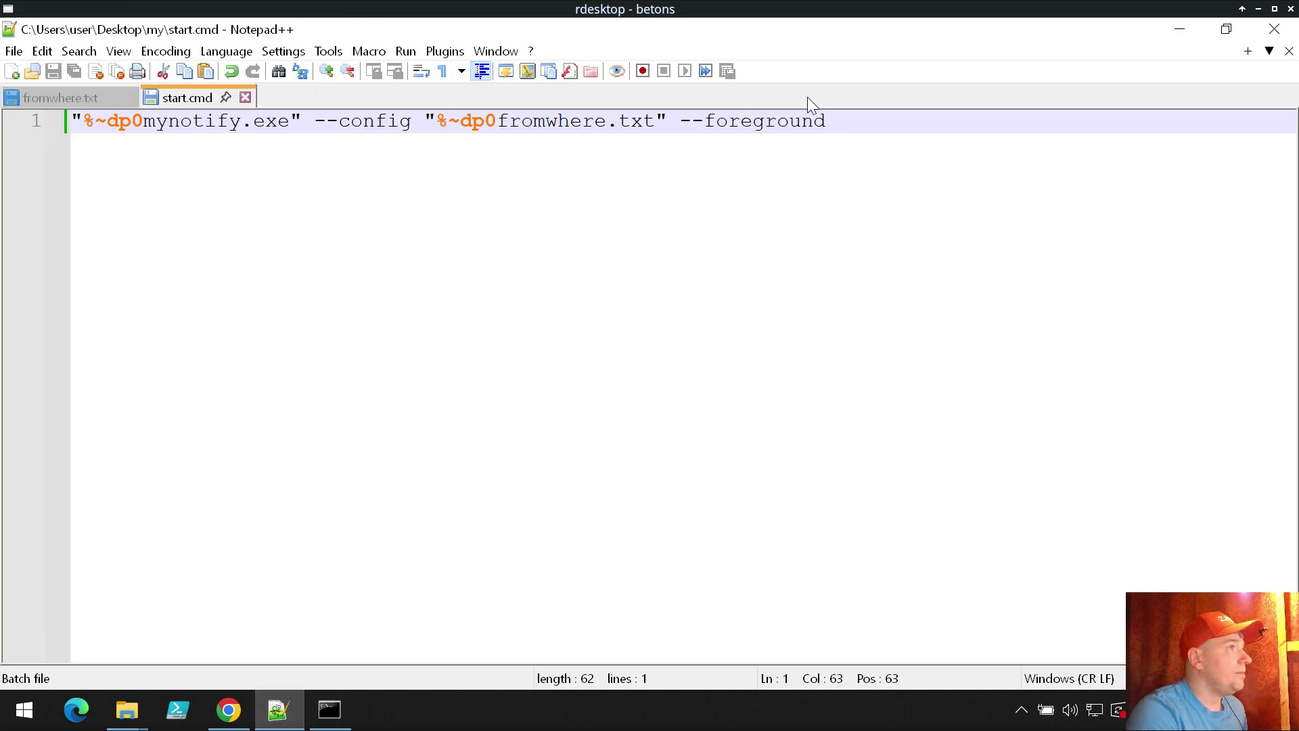
{"action": "double_click", "coordinate": [367, 107]}
{"action": "key", "text": "ctrl+v"}
{"action": "key", "text": "Home"}
{"action": "key", "text": "BackSpace"}
{"action": "key", "text": "End"}
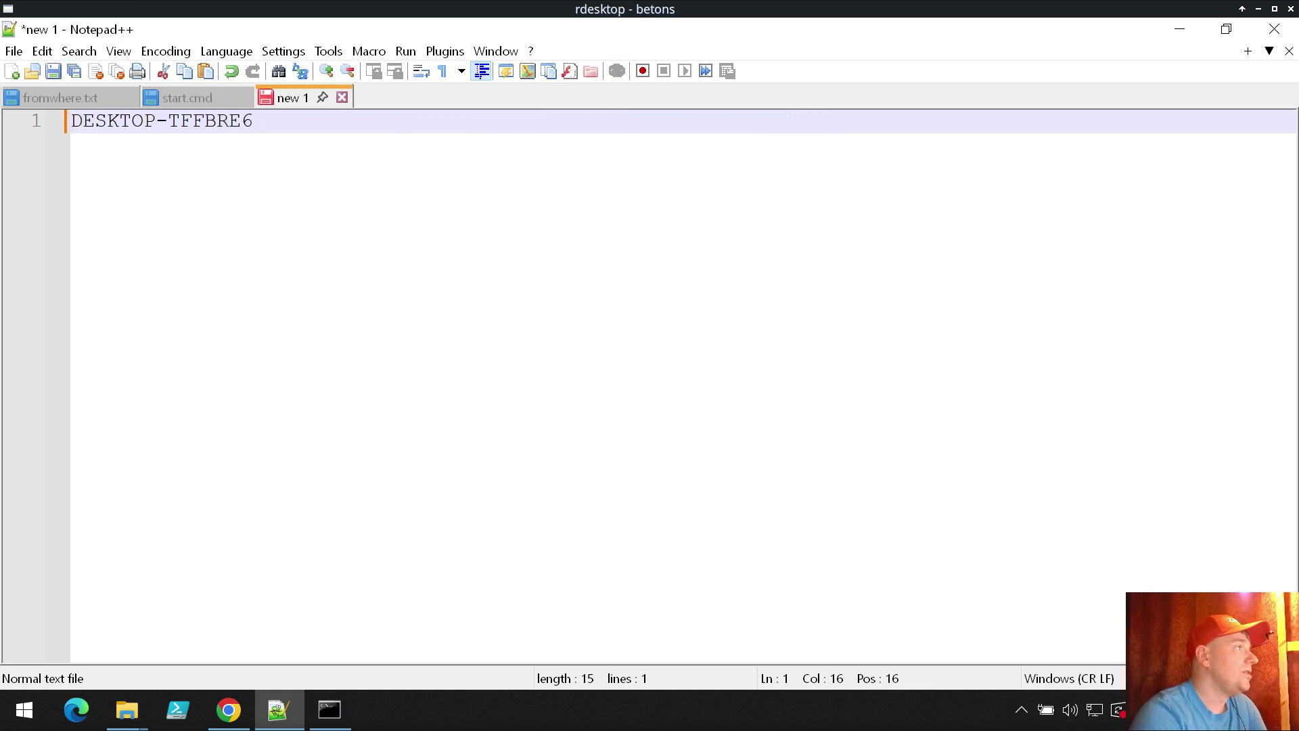
{"action": "key", "text": "ctrl+a"}
{"action": "key", "text": "End"}
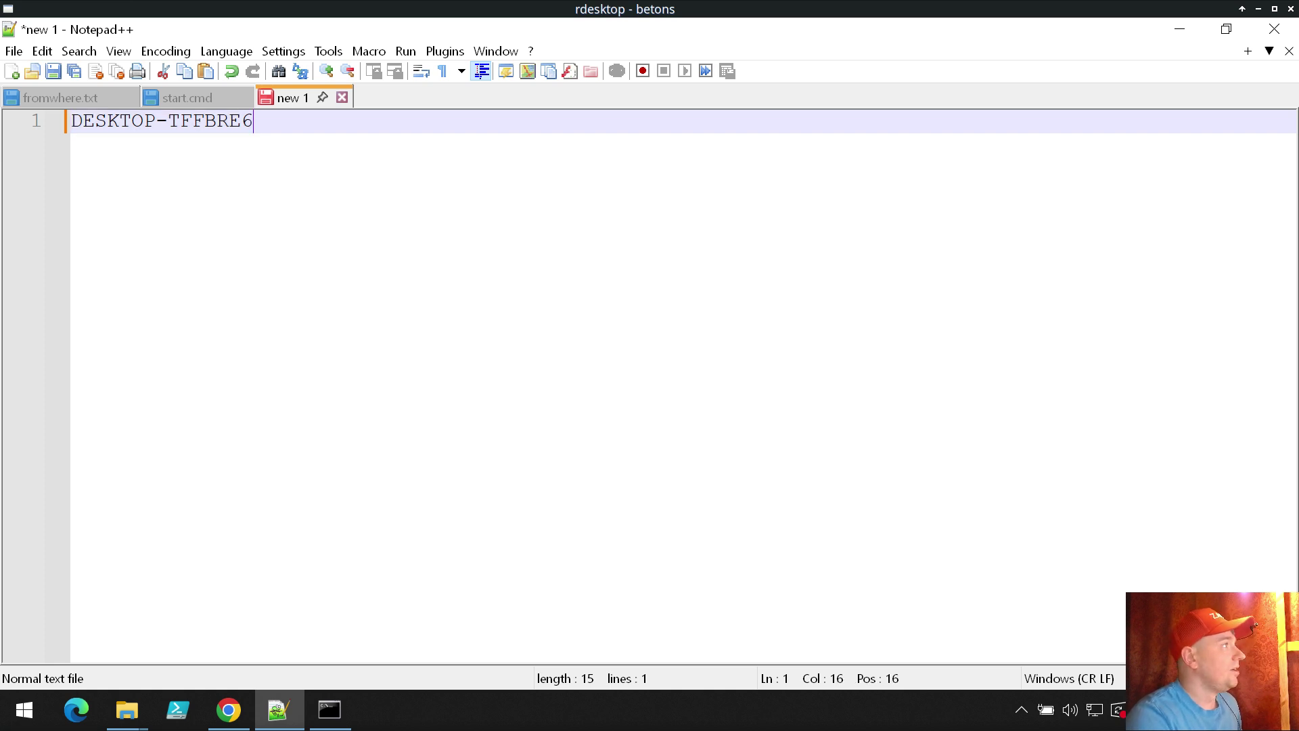
{"action": "key", "text": "shift+Home"}
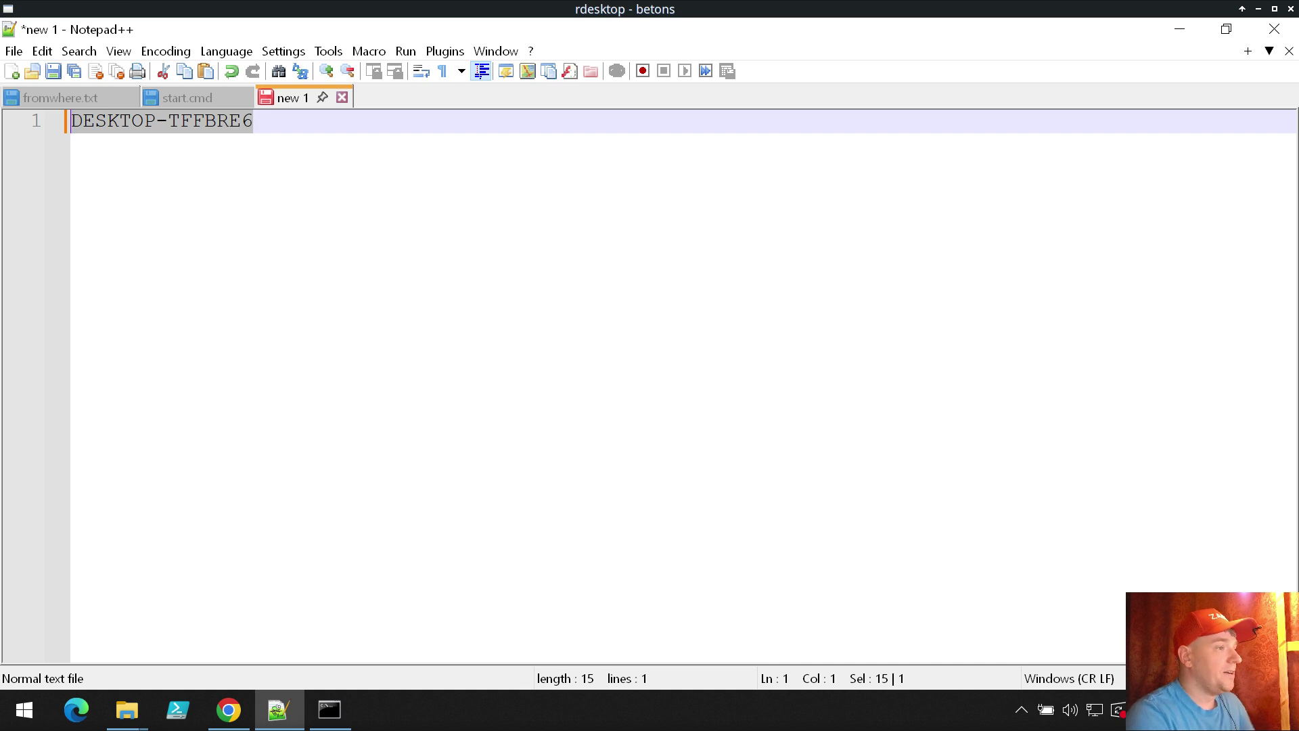
- Switch to the Zabbix web frontend and add host DESKTOP-TFFBRE6 in the Discovered hosts group without any interface
{"action": "key", "text": "alt+Tab"}
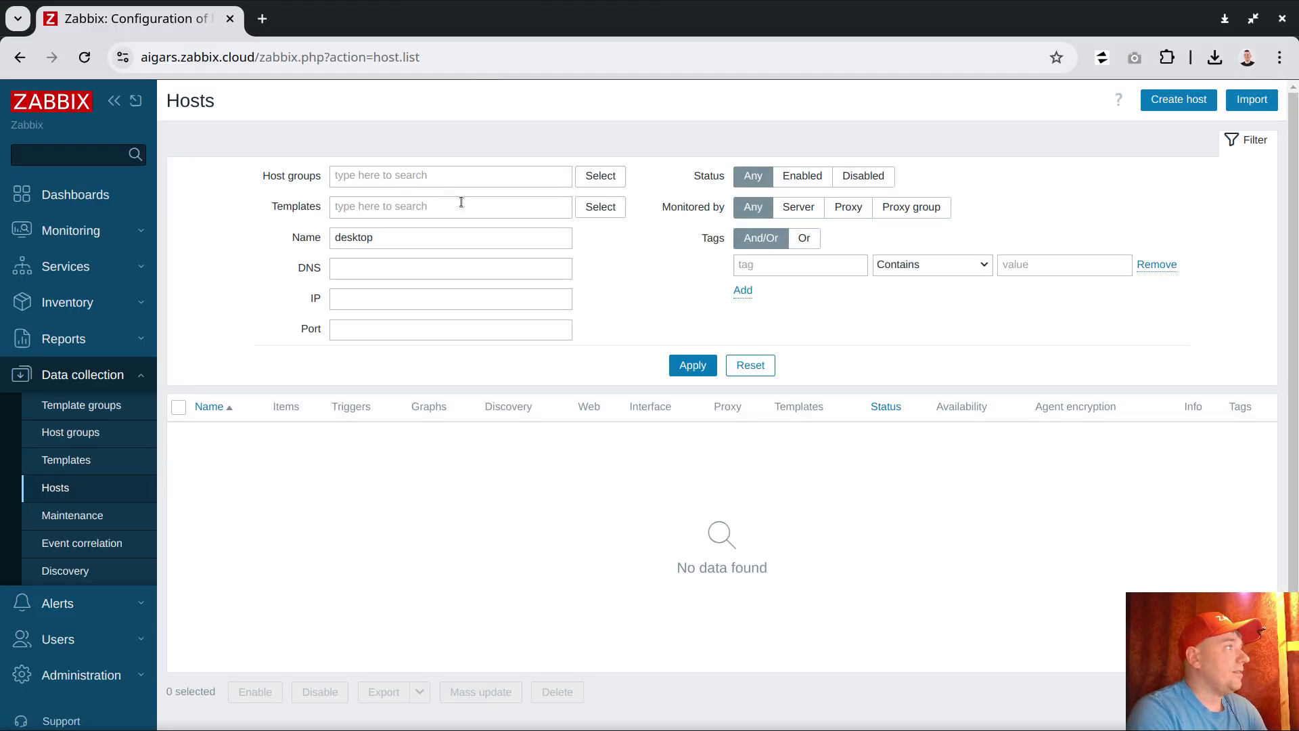
{"action": "left_click", "coordinate": [1210, 106]}
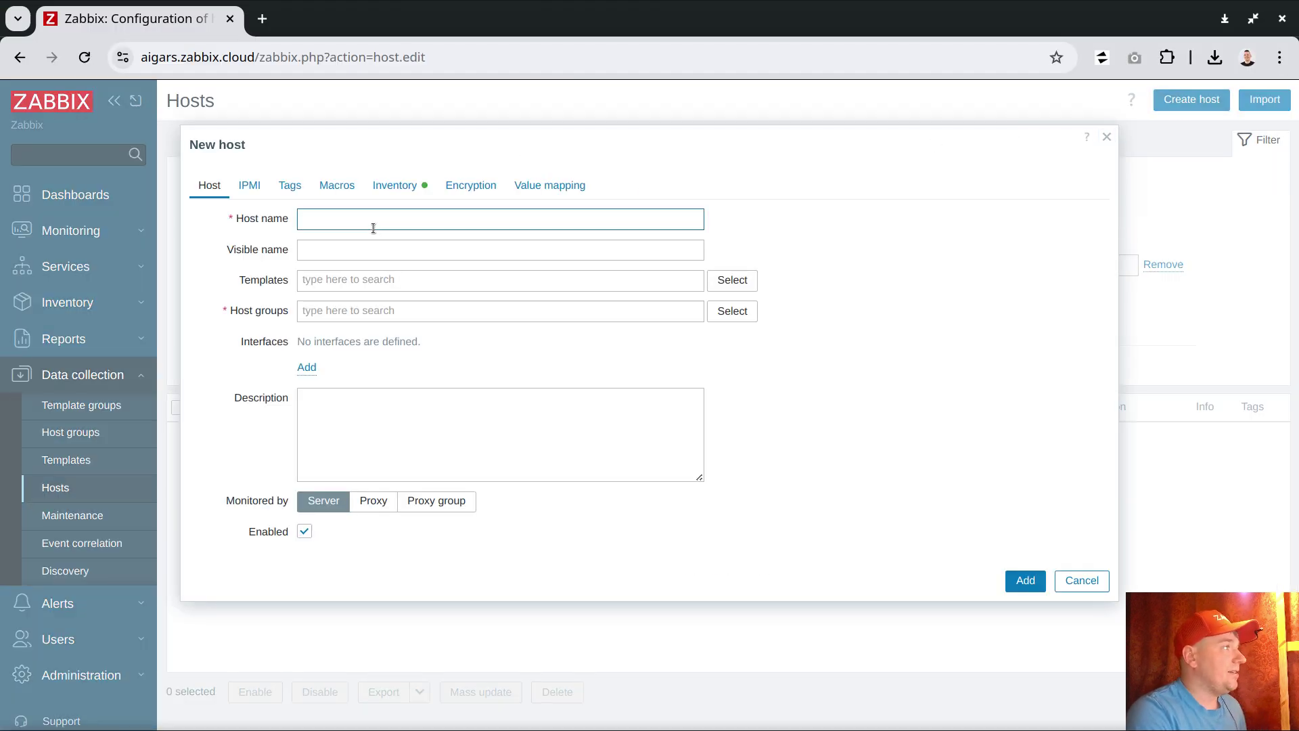
{"action": "key", "text": "ctrl+v"}
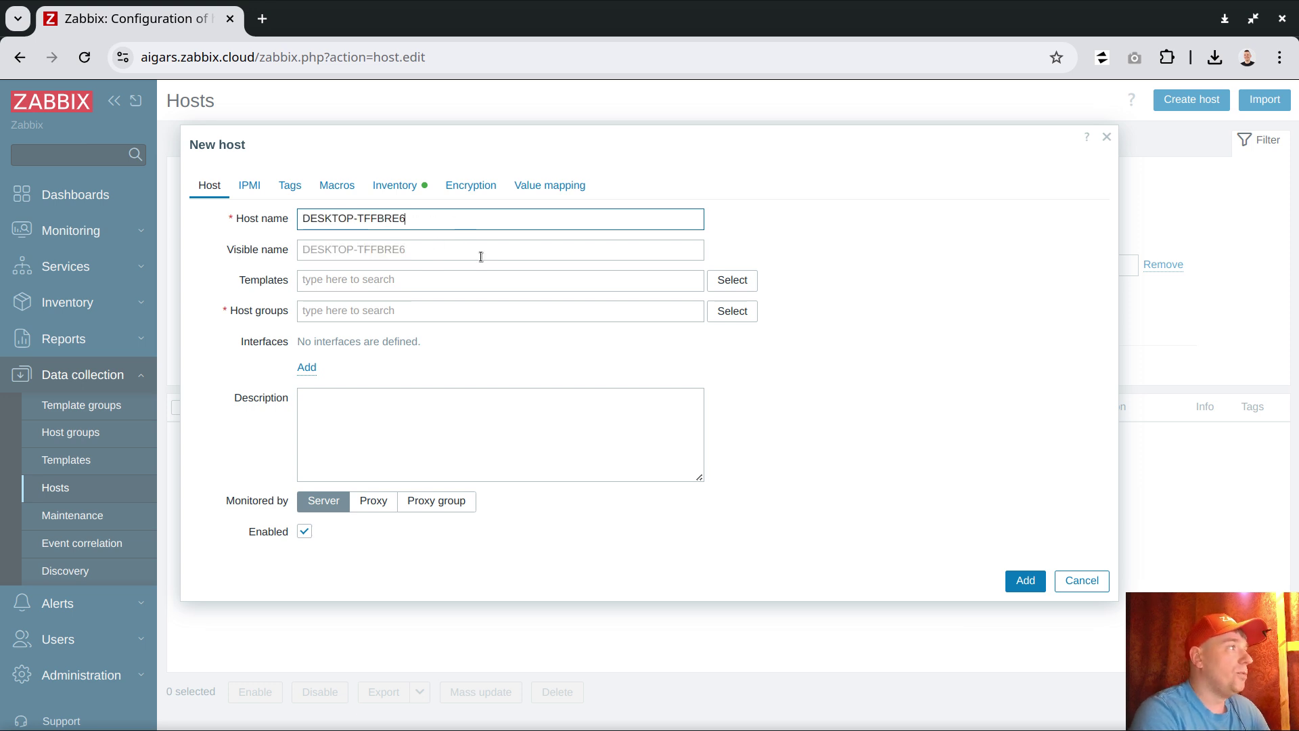
{"action": "left_click", "coordinate": [331, 310]}
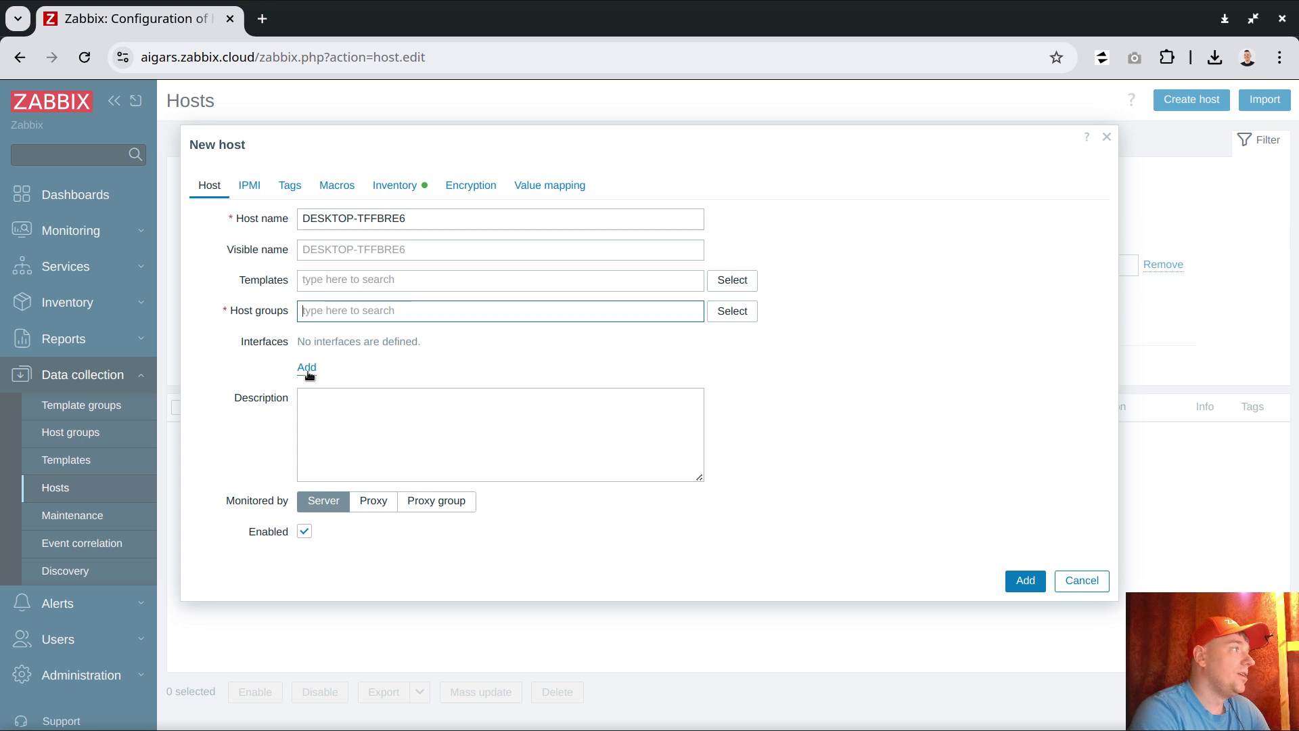
{"action": "double_click", "coordinate": [261, 340]}
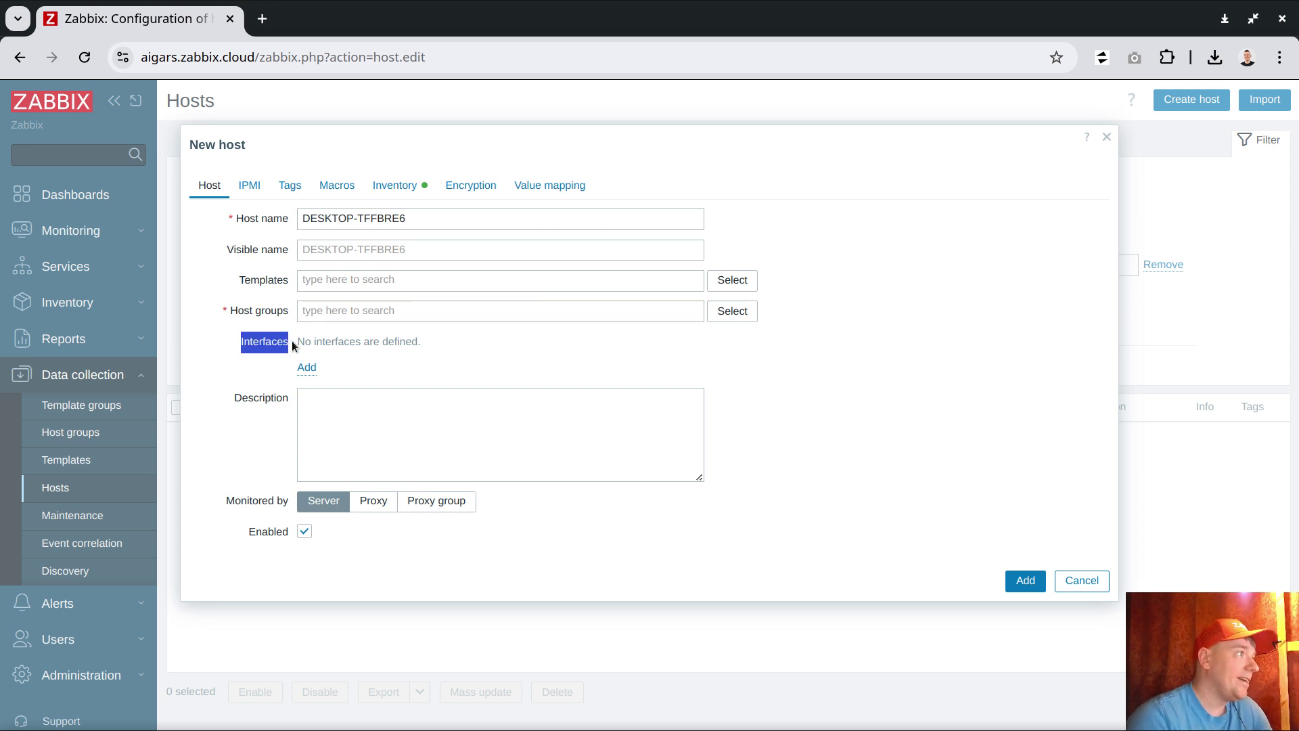
{"action": "left_click", "coordinate": [354, 316]}
{"action": "type", "text": "disco"}
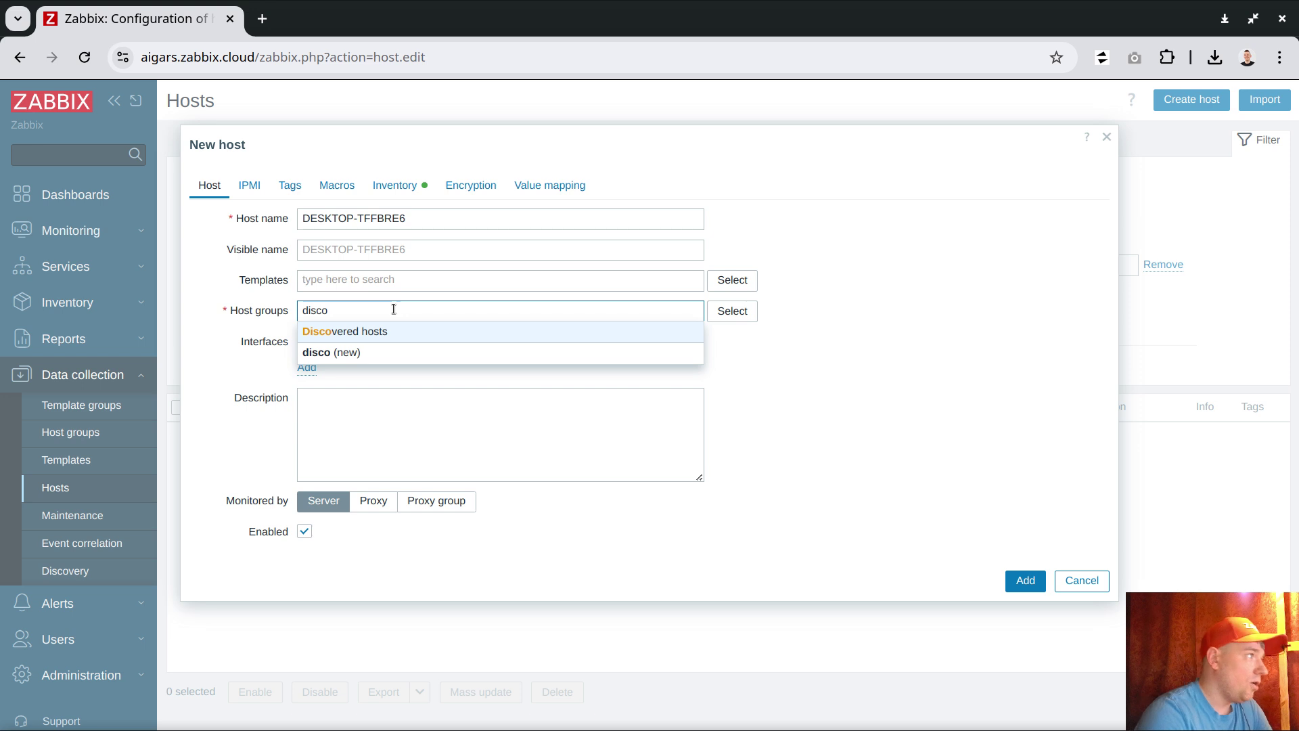
{"action": "left_click", "coordinate": [362, 332]}
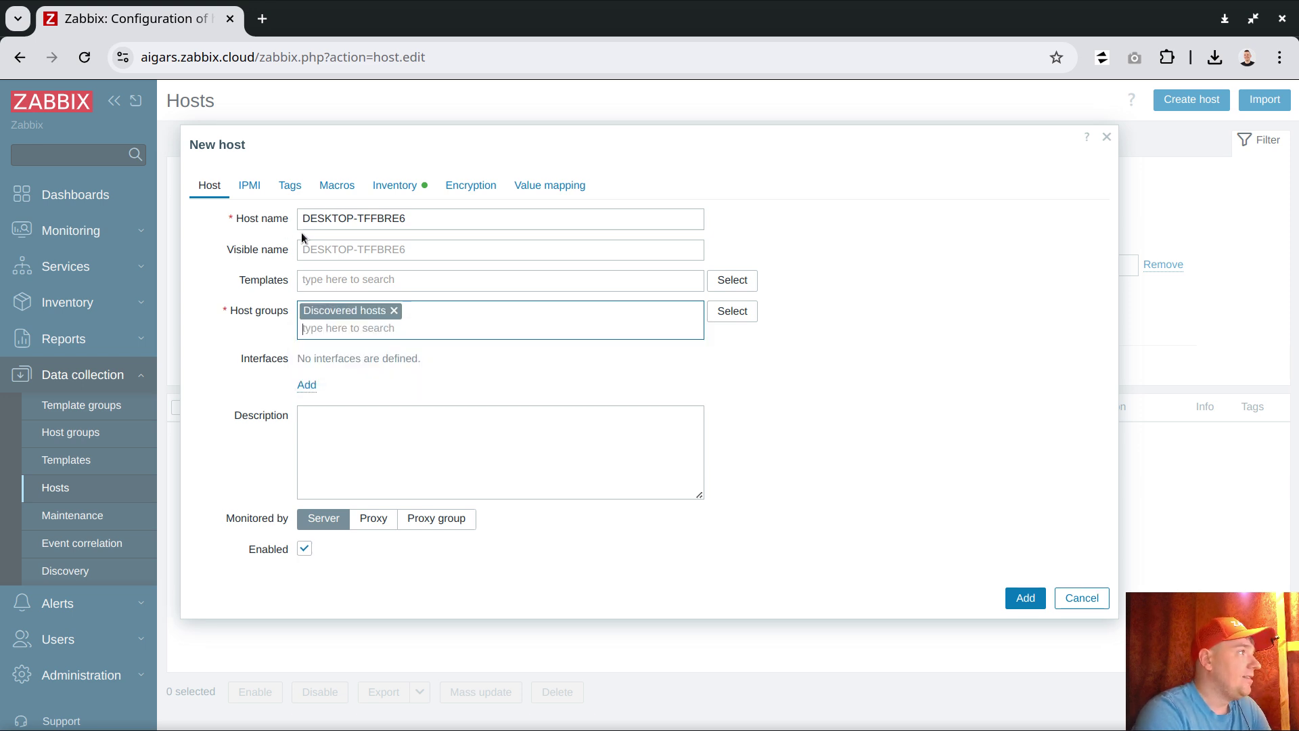
{"action": "left_click", "coordinate": [1025, 600]}
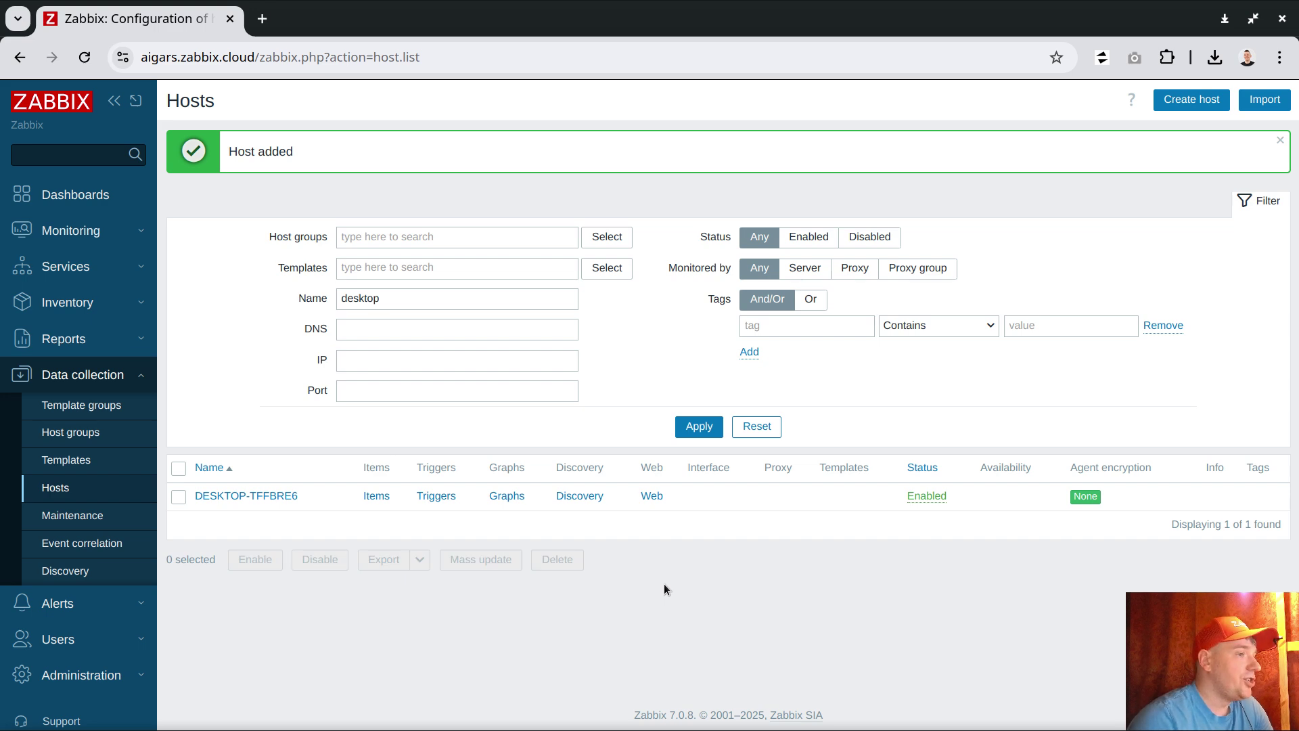
- Start a new item on the DESKTOP-TFFBRE6 host with type Zabbix agent (active) and key agent.version
{"action": "left_click", "coordinate": [376, 496]}
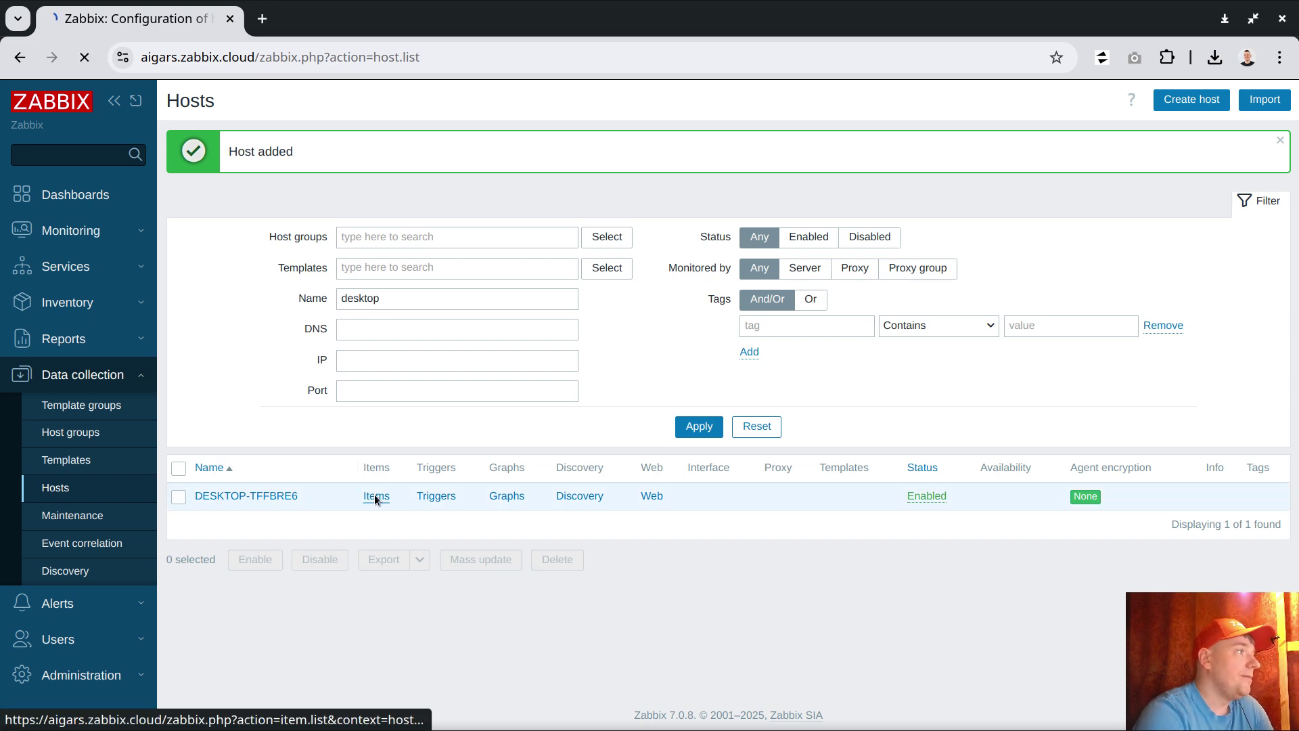
{"action": "left_click", "coordinate": [1238, 101]}
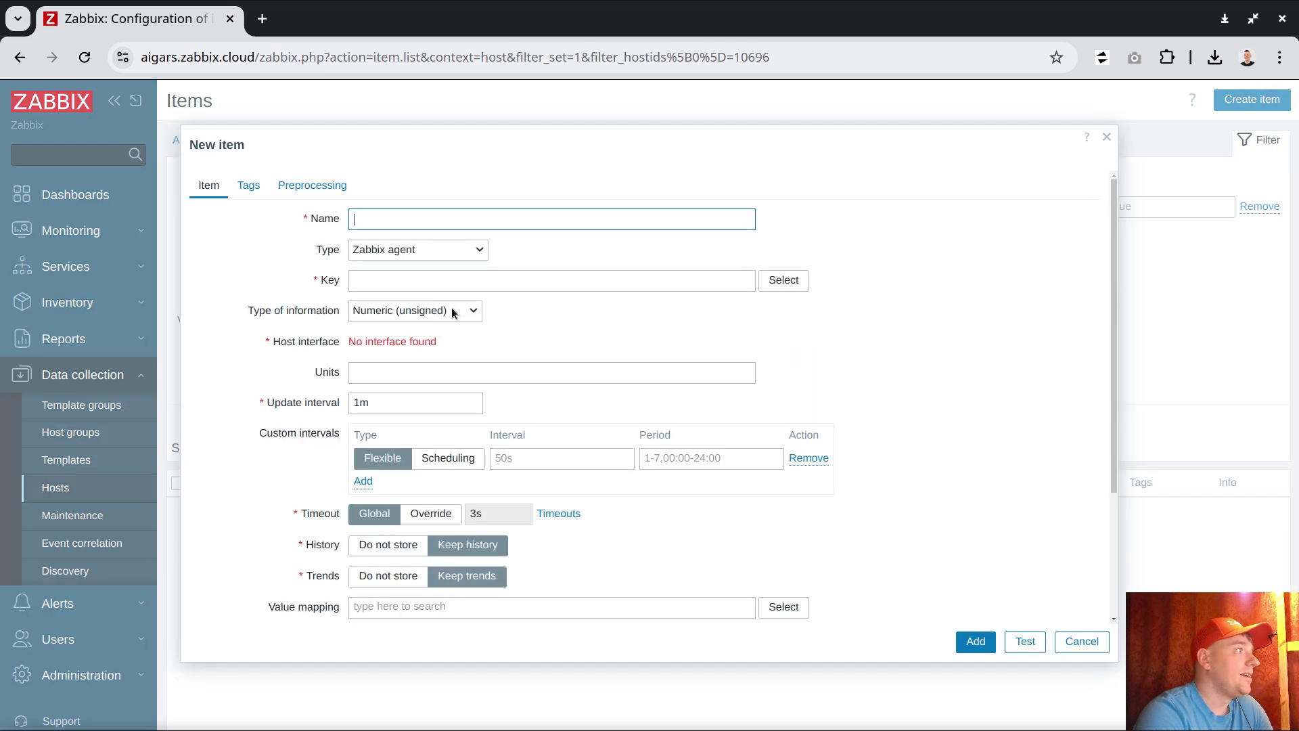
{"action": "left_click", "coordinate": [421, 249]}
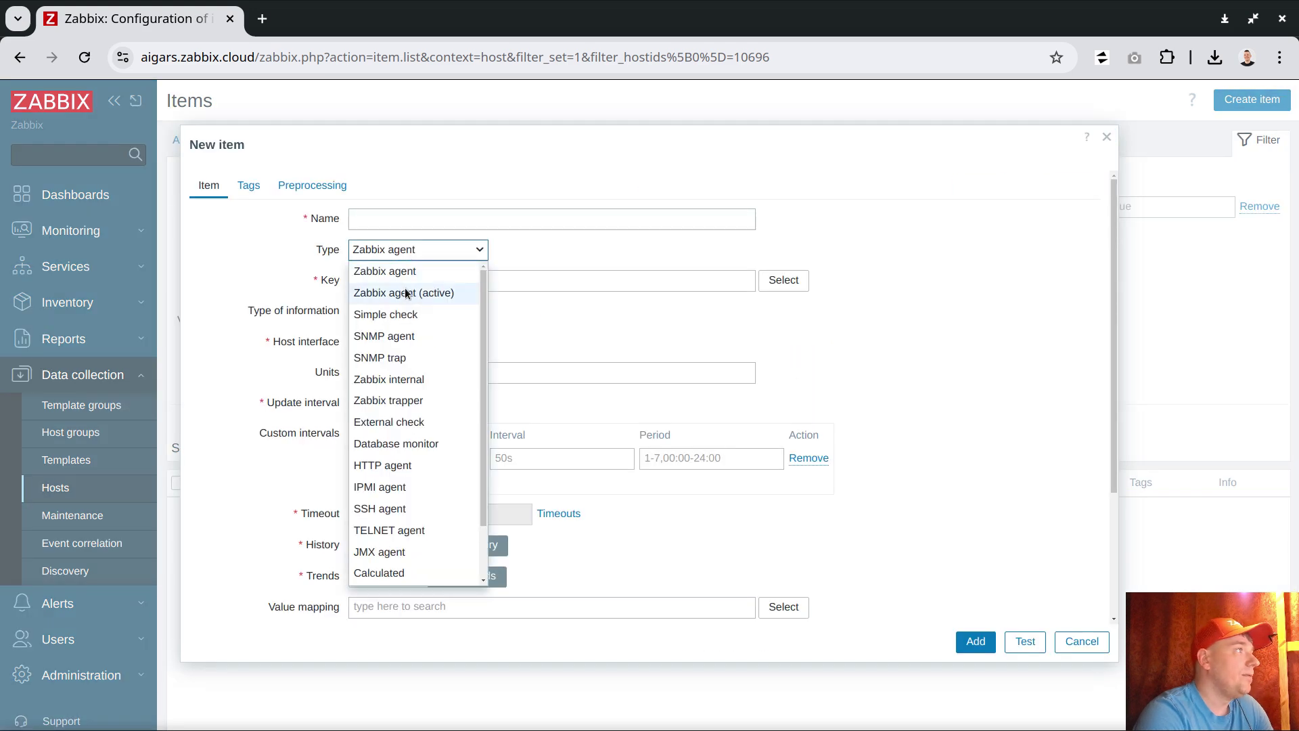
{"action": "left_click", "coordinate": [421, 291]}
{"action": "left_click", "coordinate": [785, 281]}
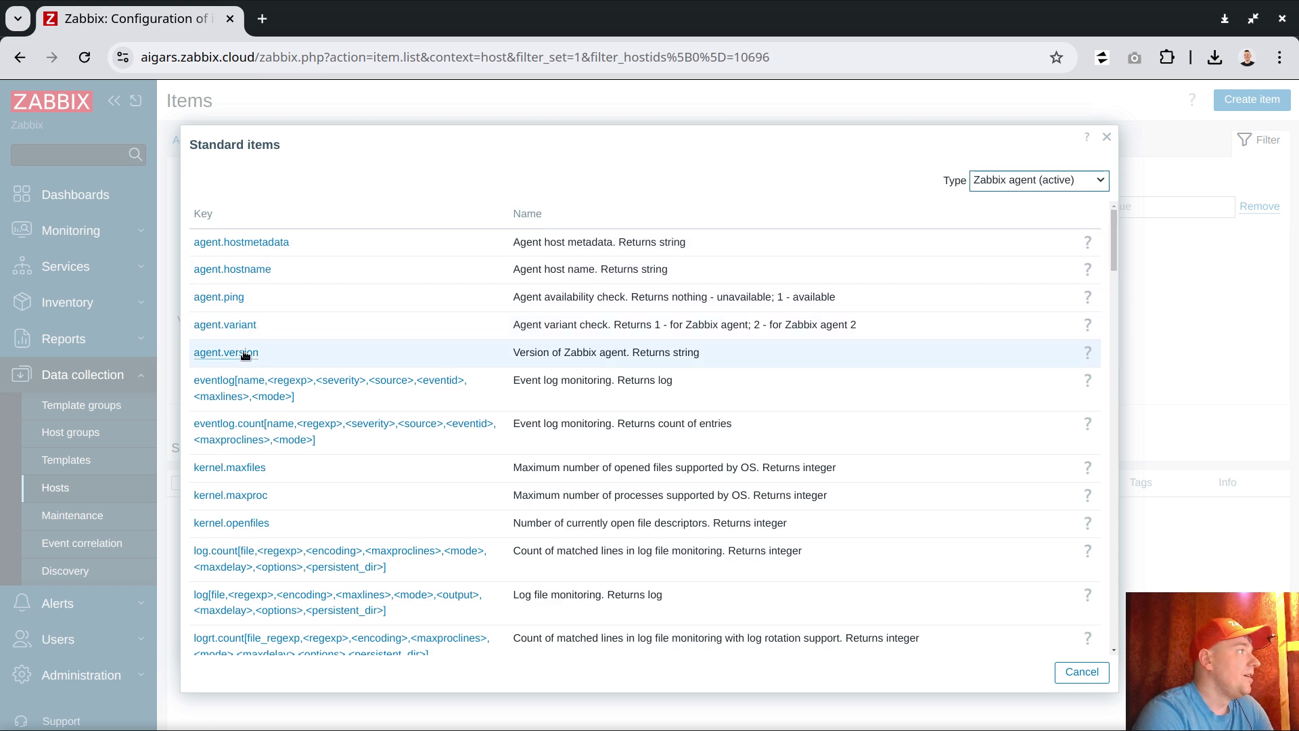
{"action": "left_click", "coordinate": [237, 351]}
- Set the item's update interval to 1d, name it version and add it to the host
{"action": "left_click_drag", "start_coordinate": [370, 338], "coordinate": [271, 350]}
{"action": "type", "text": "1d"}
{"action": "left_click", "coordinate": [413, 220]}
{"action": "type", "text": "version"}
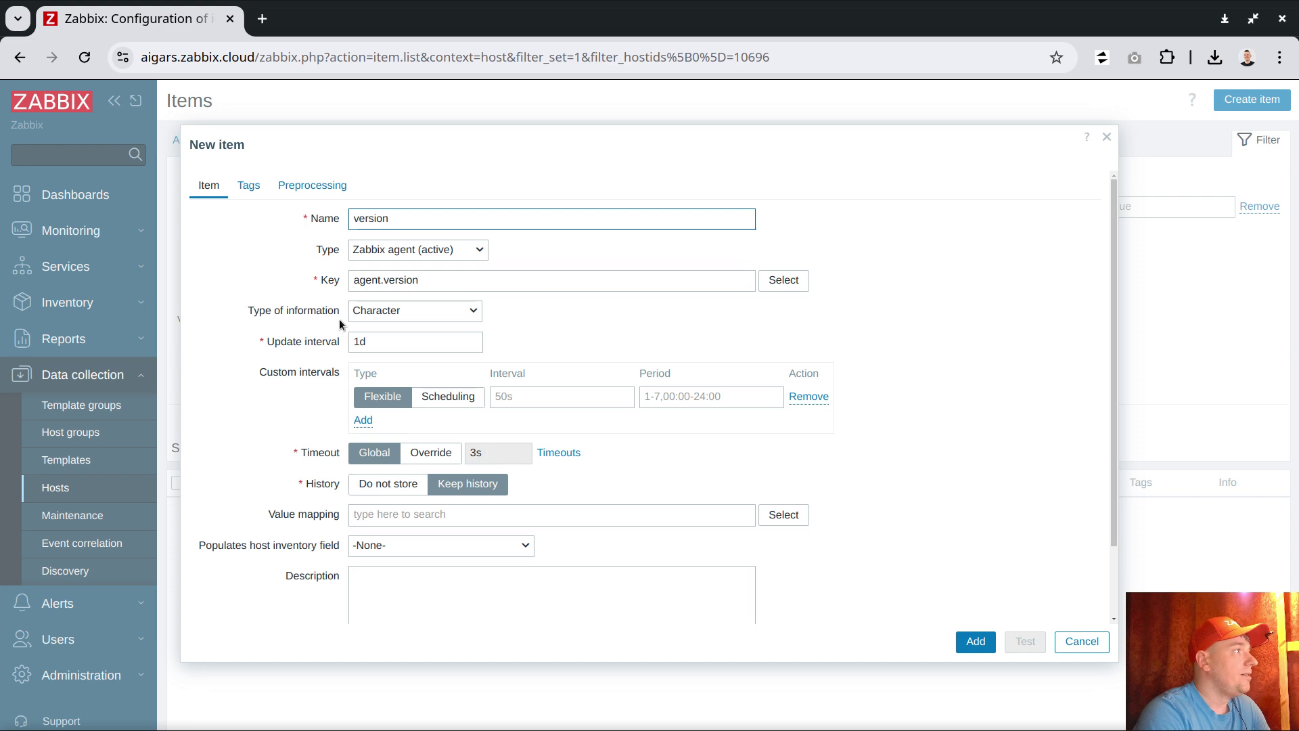
{"action": "left_click", "coordinate": [980, 647]}
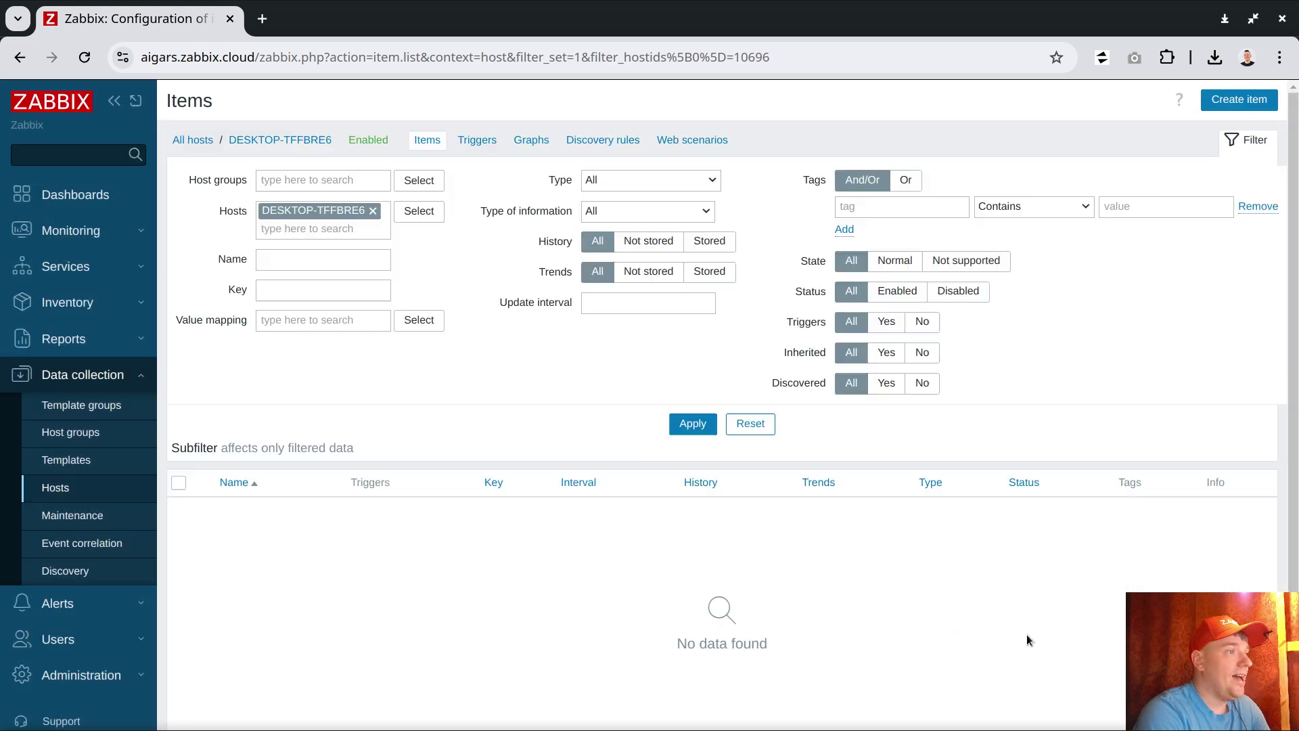
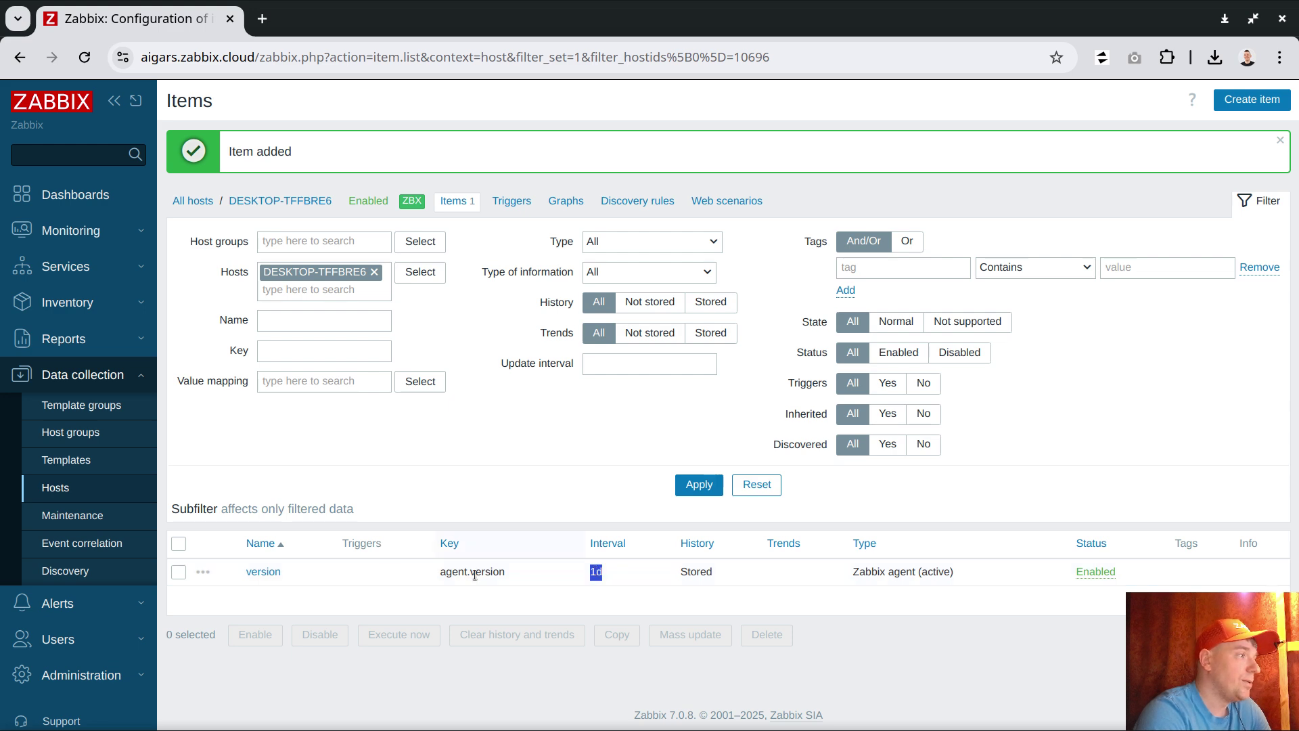
- View the latest data collected by the version item
{"action": "left_click", "coordinate": [257, 576]}
{"action": "scroll", "coordinate": [600, 386], "scroll_direction": "down", "scroll_amount": 3}
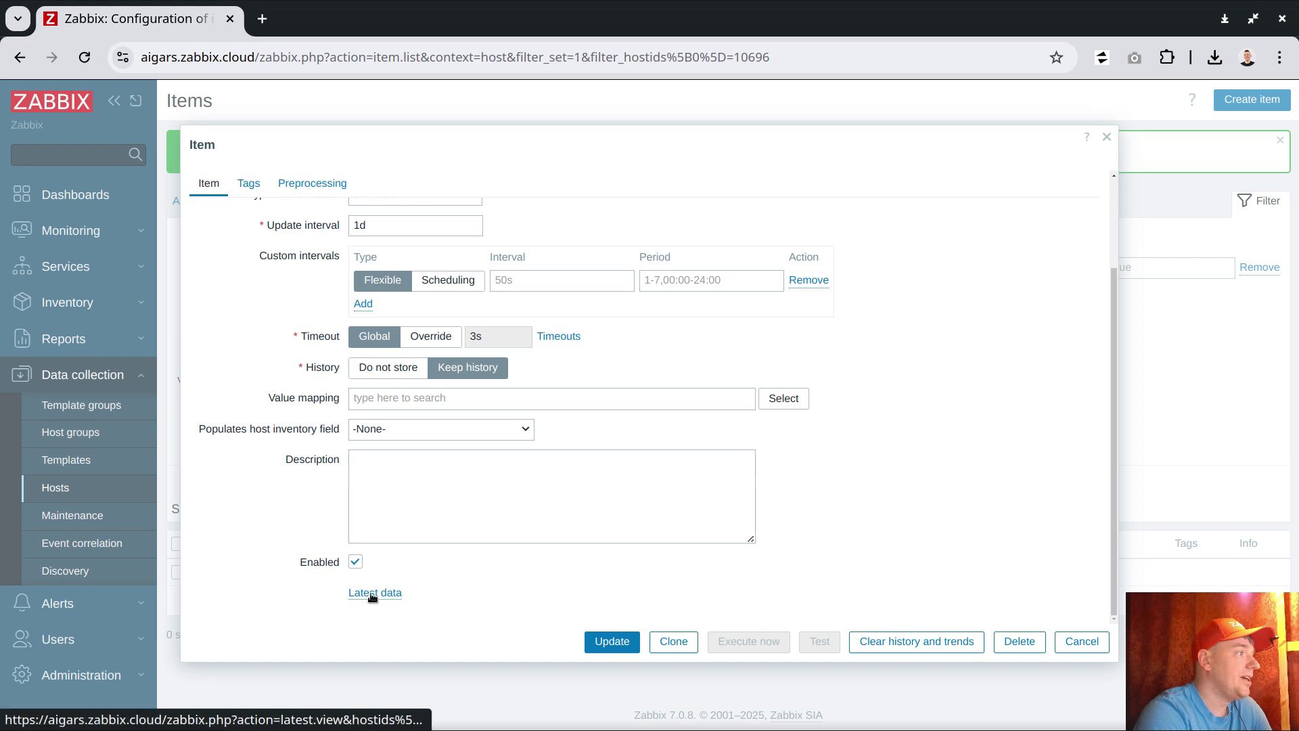
{"action": "left_click", "coordinate": [352, 592]}
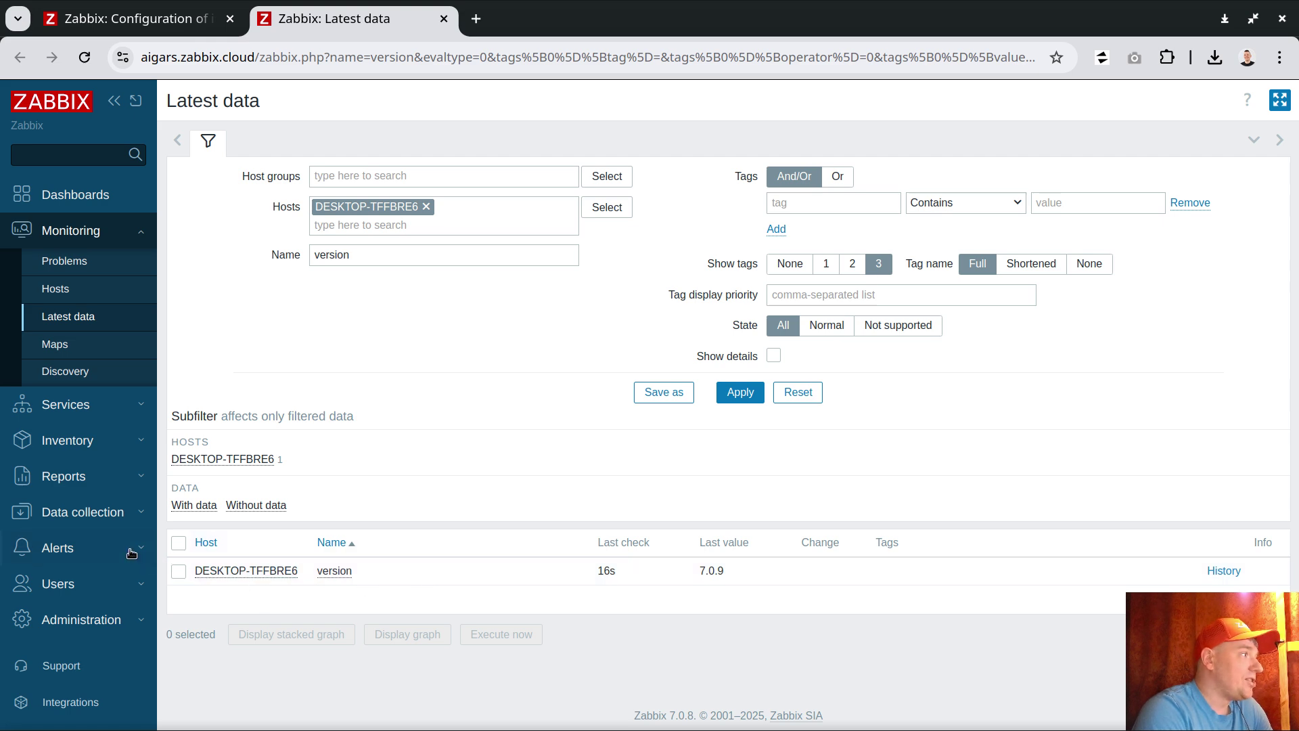
- Review the DESKTOP-TFFBRE6 host configuration, including its interfaces, and close it without changes
{"action": "left_click", "coordinate": [102, 517]}
{"action": "left_click", "coordinate": [61, 487]}
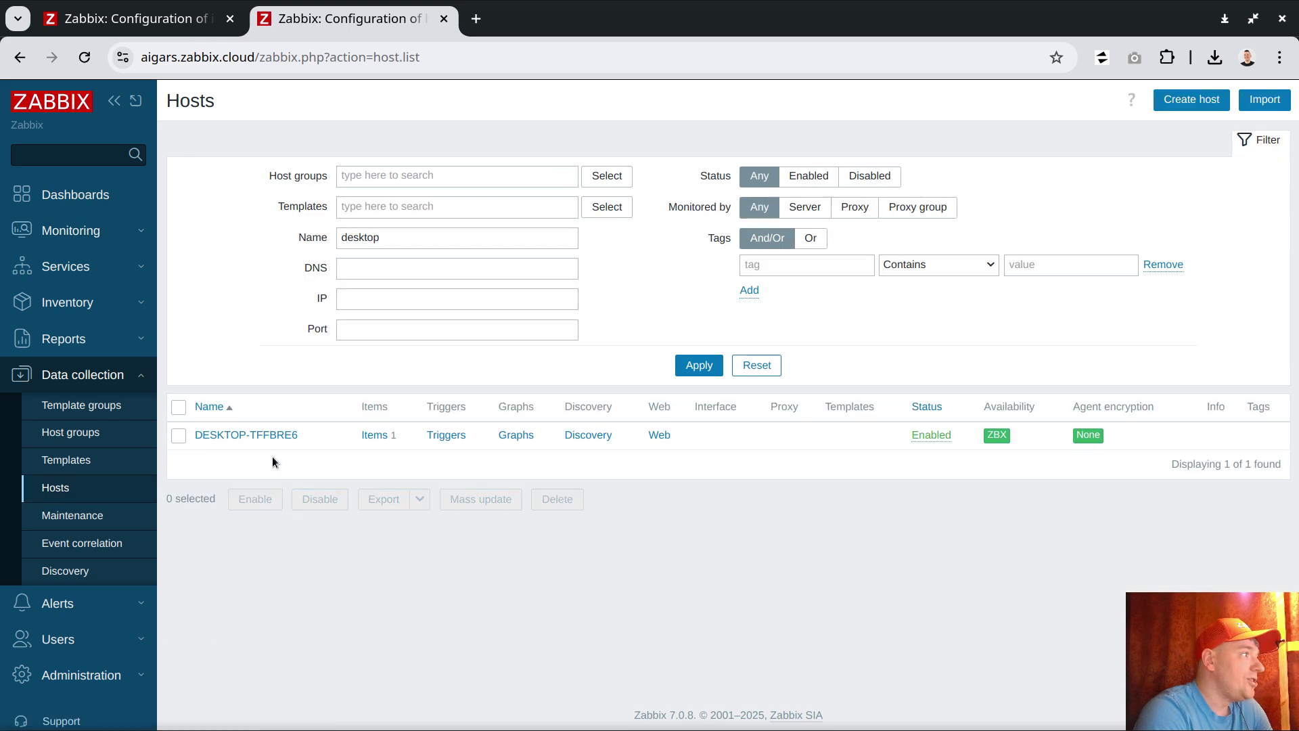
{"action": "left_click", "coordinate": [266, 435]}
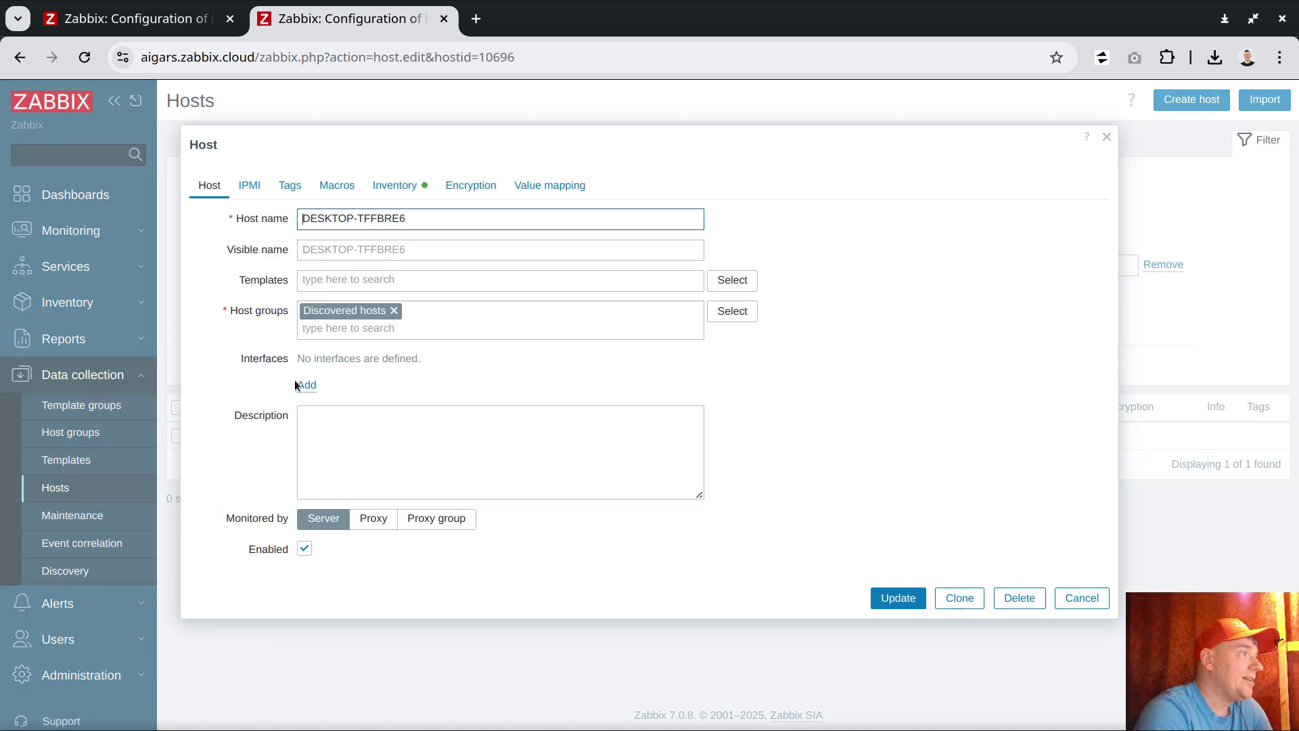
{"action": "left_click", "coordinate": [1082, 598]}
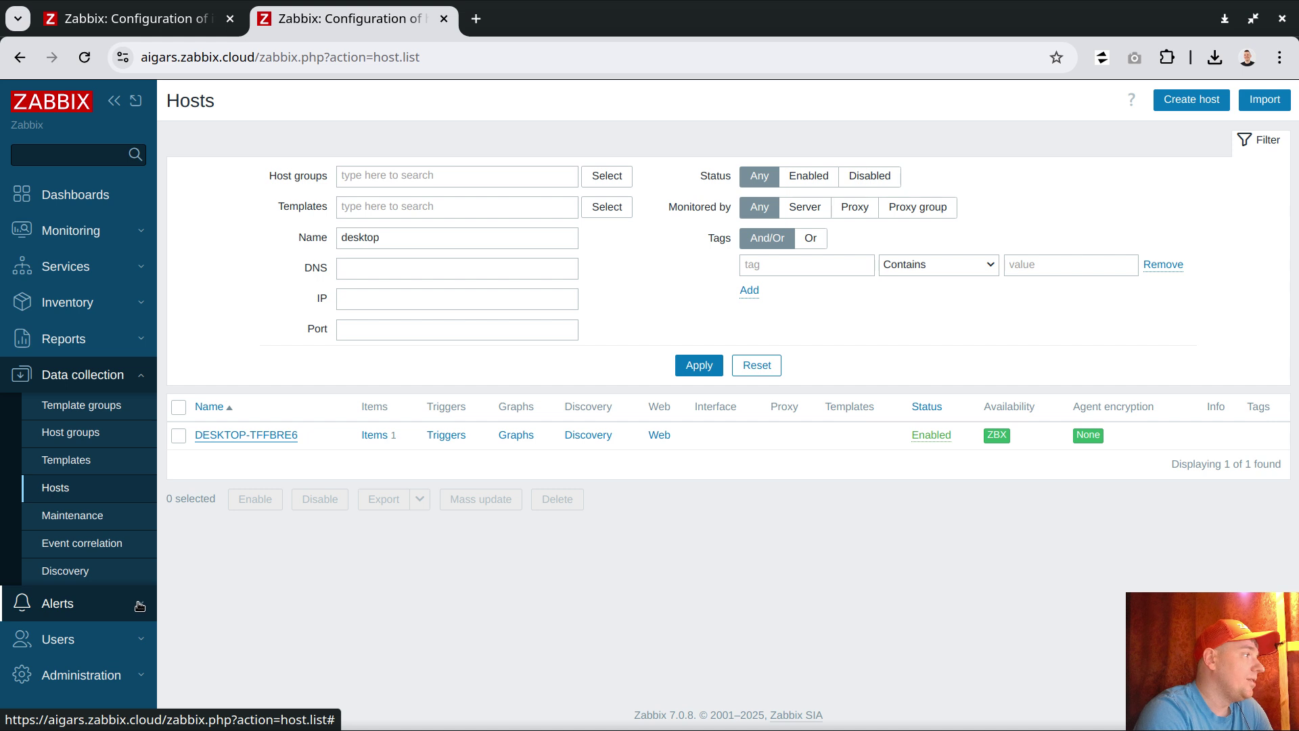
- Start a new alert script named "msg to earth" with scope Manual host action, type Script and execution on Zabbix agent
{"action": "left_click", "coordinate": [111, 602]}
{"action": "left_click", "coordinate": [60, 497]}
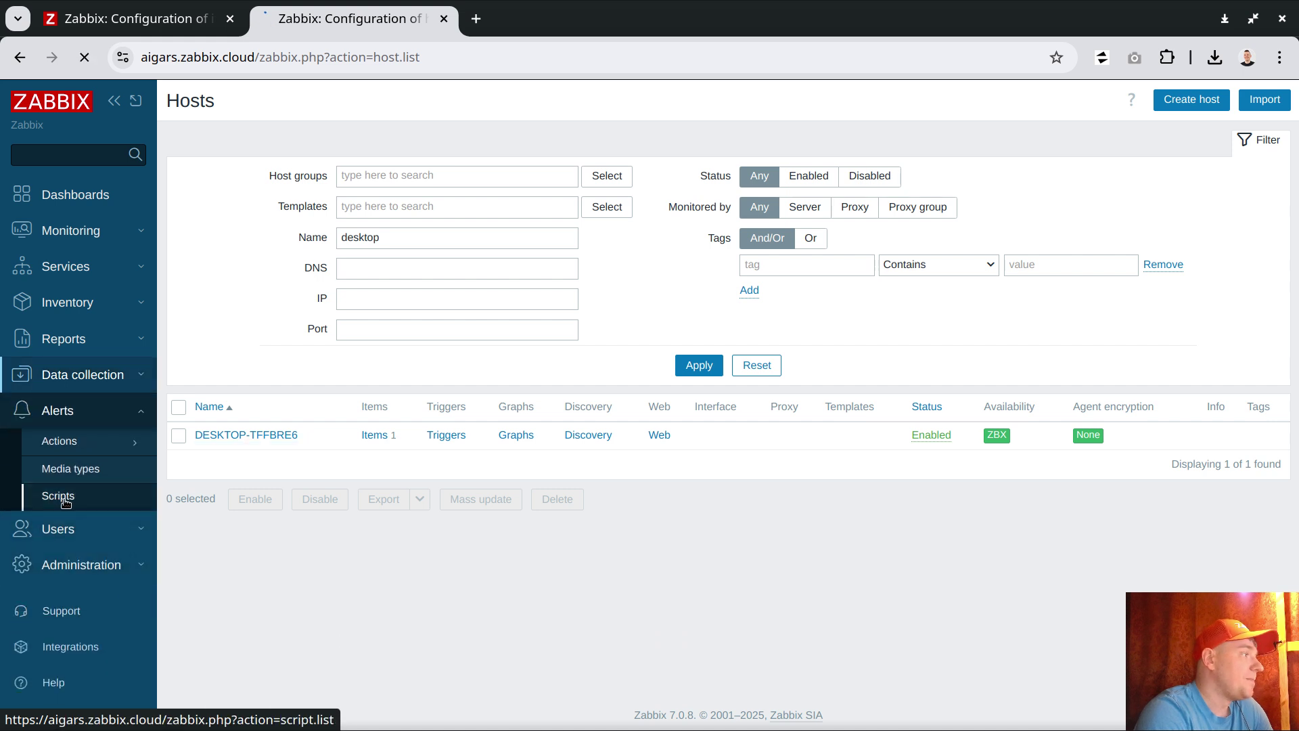
{"action": "left_click", "coordinate": [1263, 103]}
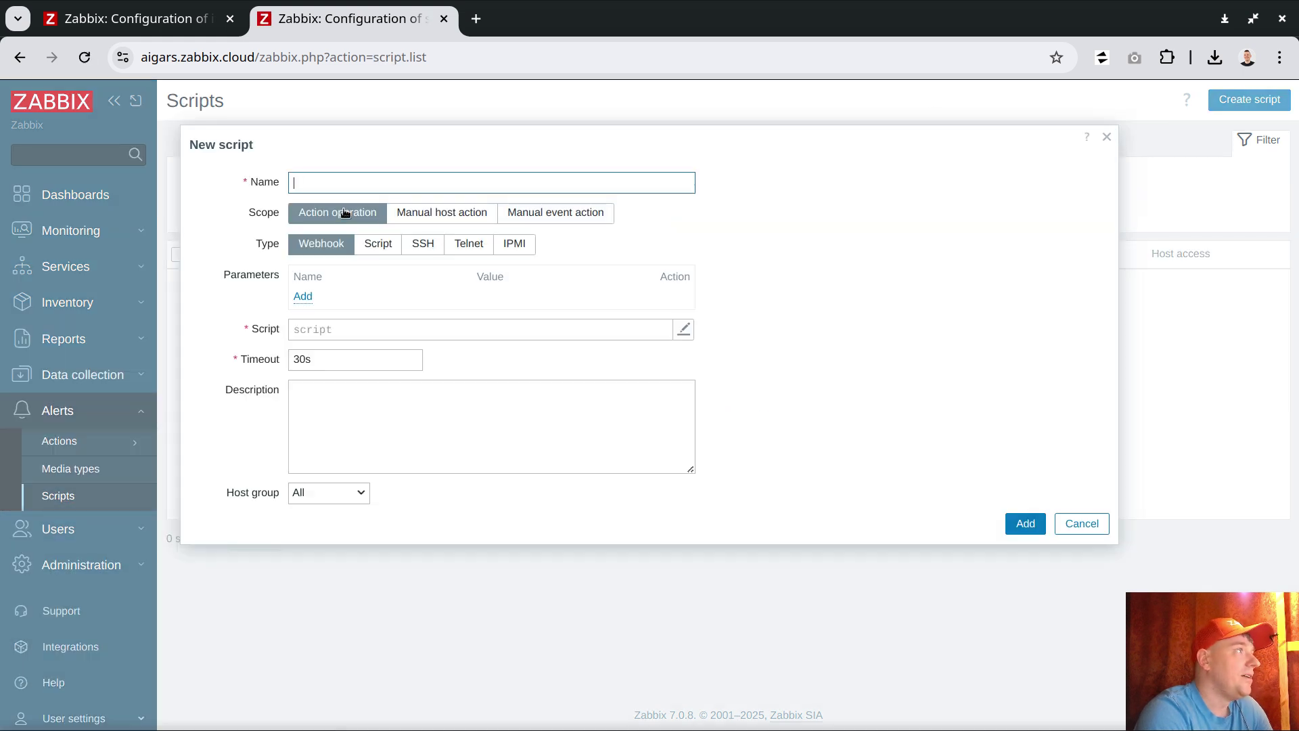
{"action": "type", "text": "msg to earth"}
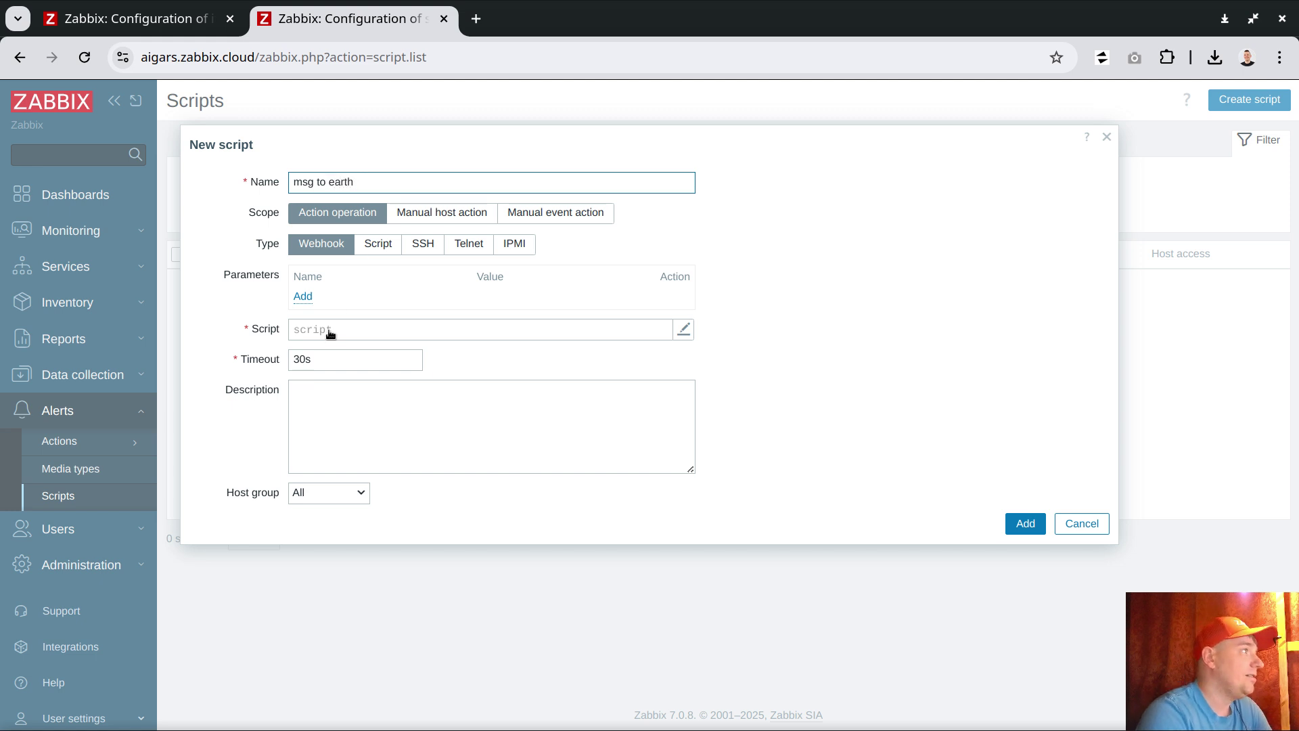
{"action": "left_click", "coordinate": [410, 217]}
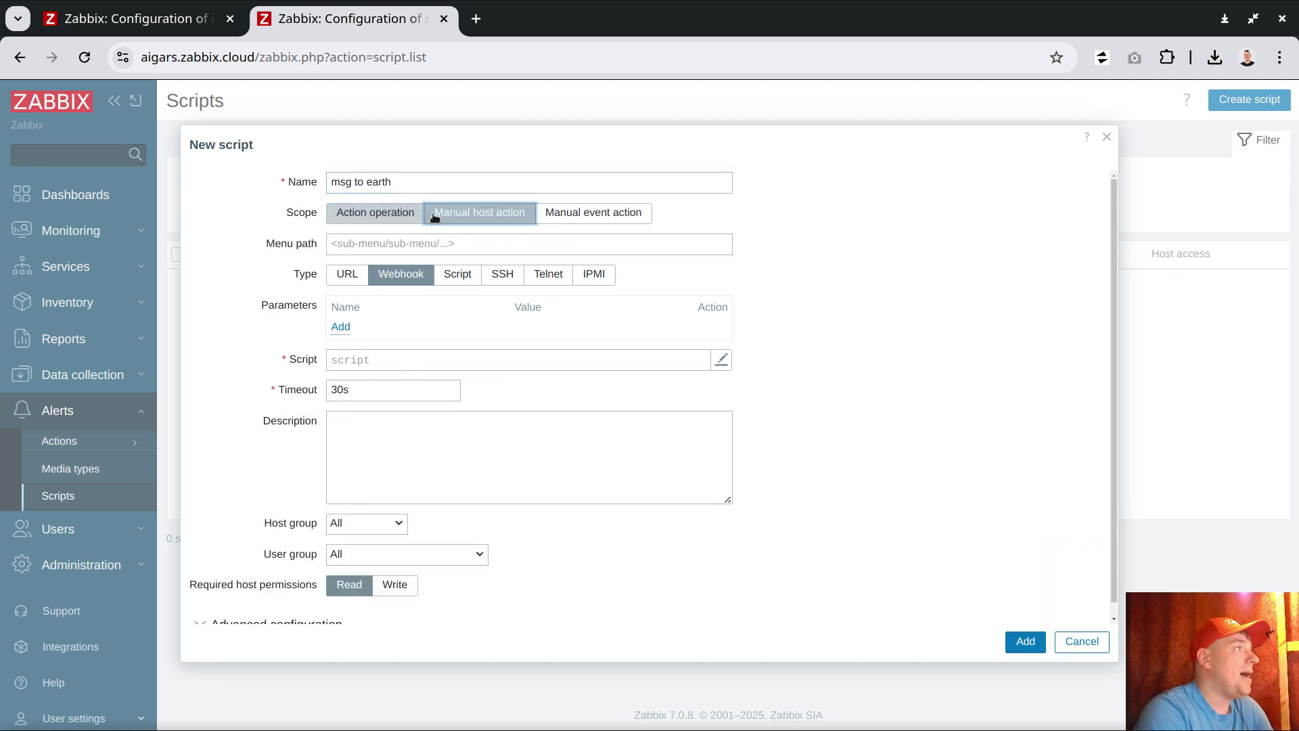
{"action": "left_click", "coordinate": [456, 274]}
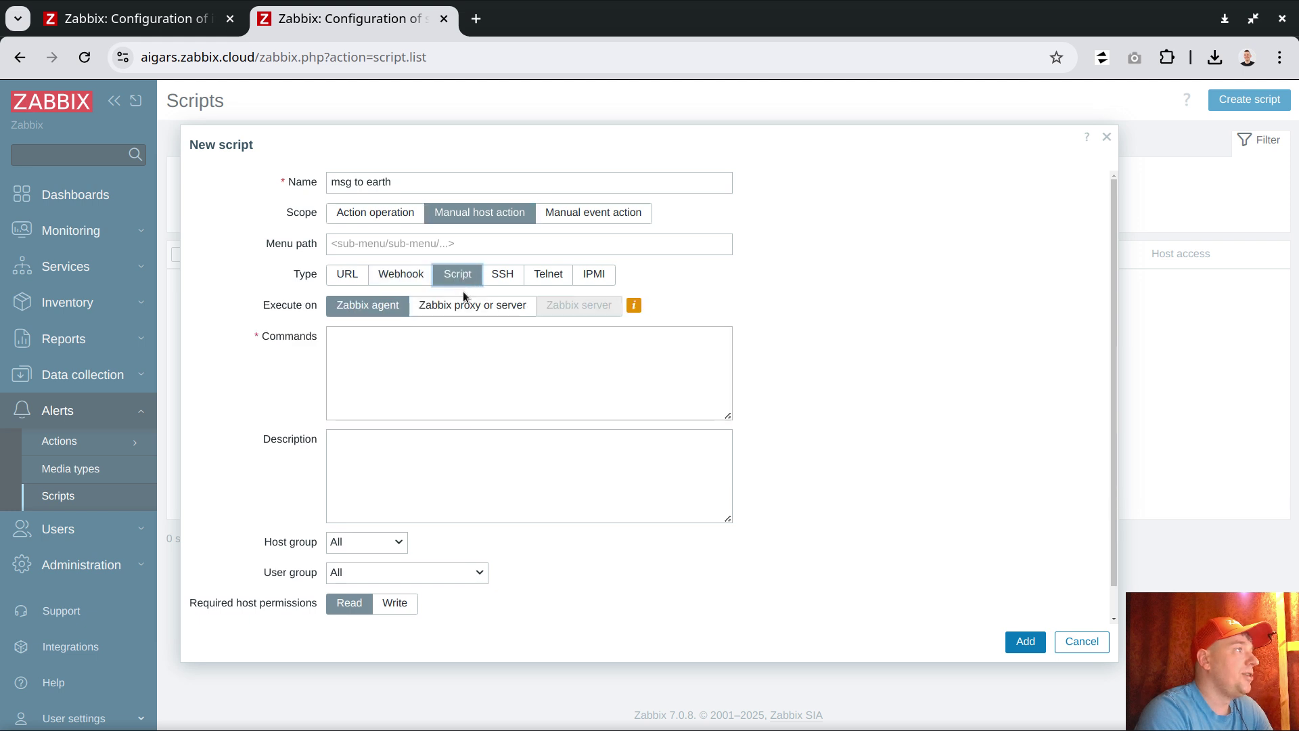
{"action": "left_click", "coordinate": [357, 305]}
- Set the script's commands to msg %username% "you are awesome" and add the script
{"action": "left_click", "coordinate": [383, 349]}
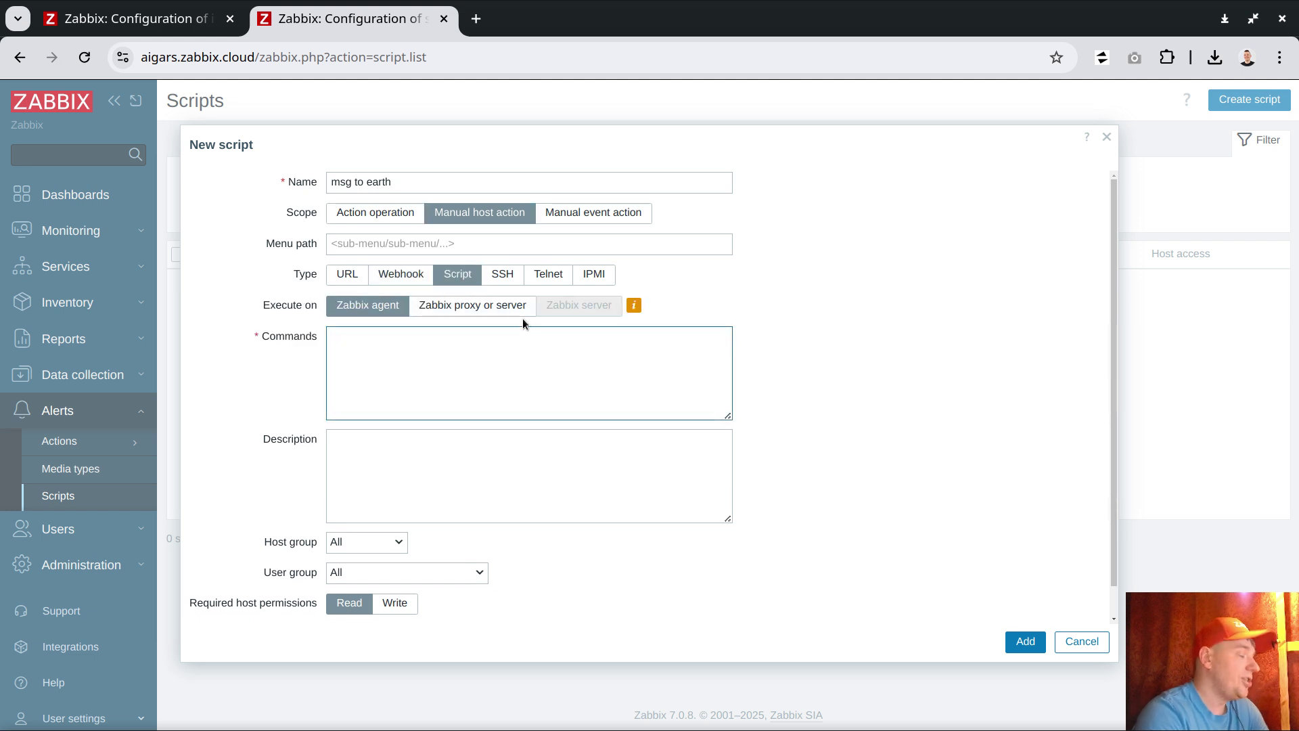
{"action": "type", "text": "msg"}
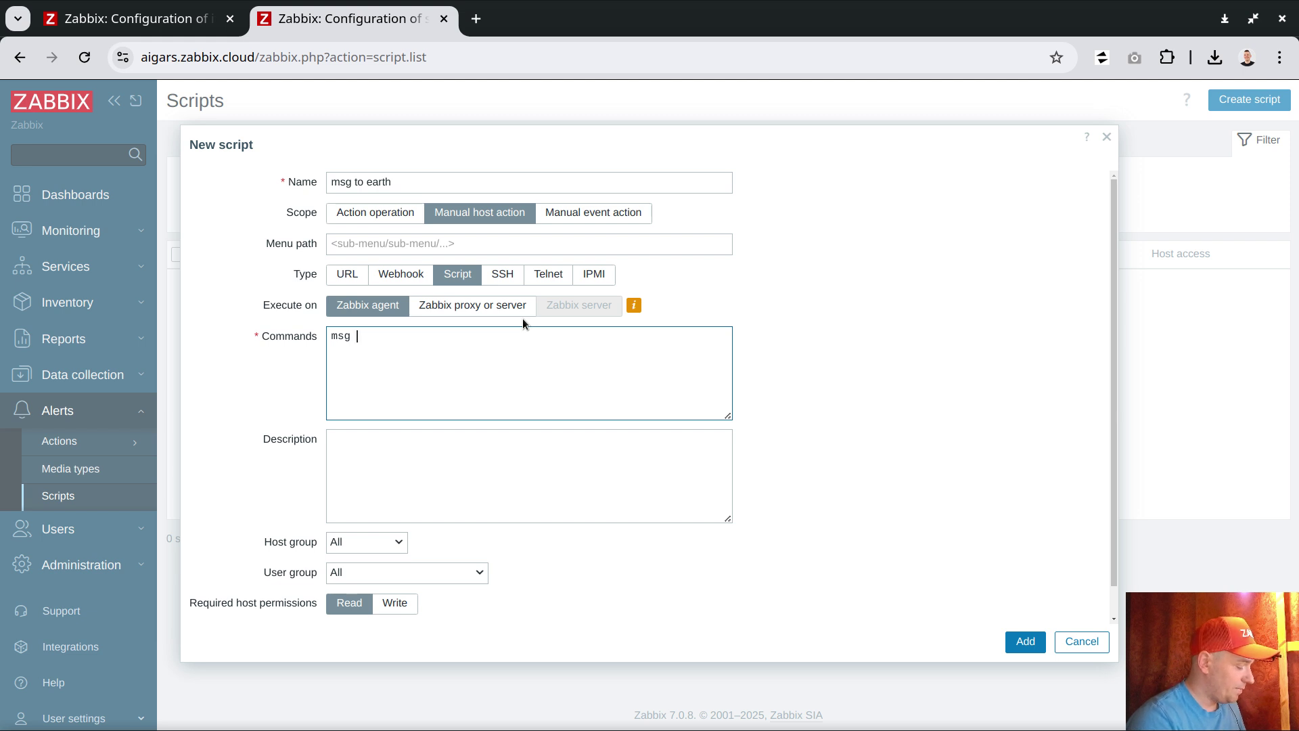
{"action": "type", "text": "%usernam"}
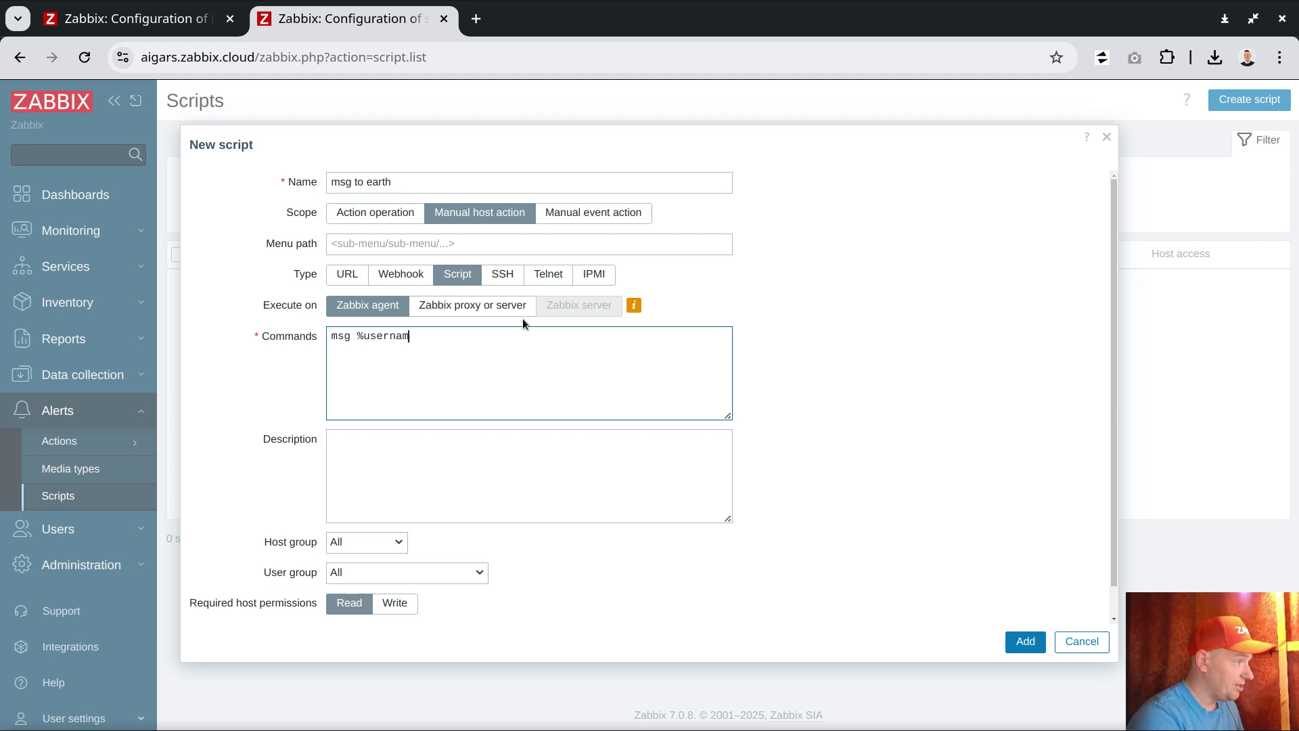
{"action": "type", "text": "e% \"\""}
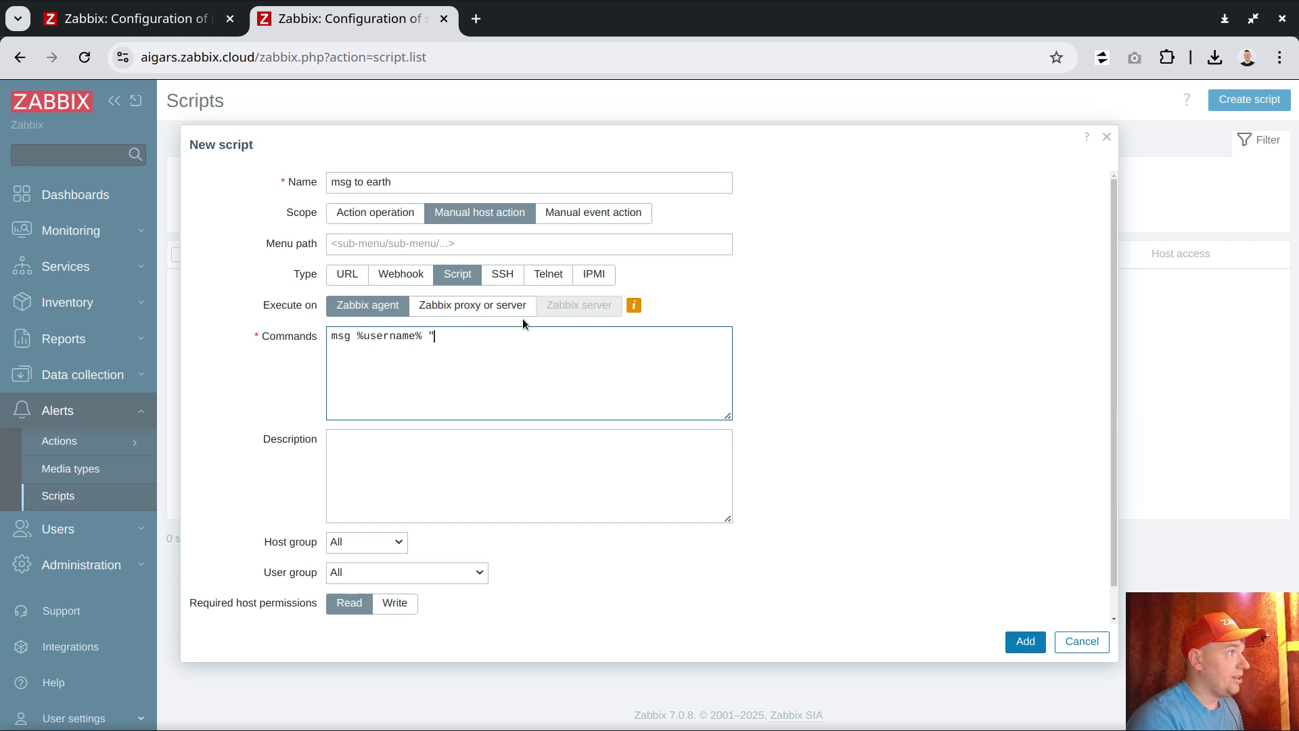
{"action": "key", "text": "Left"}
{"action": "type", "text": "h"}
{"action": "key", "text": "BackSpace"}
{"action": "type", "text": "you are"}
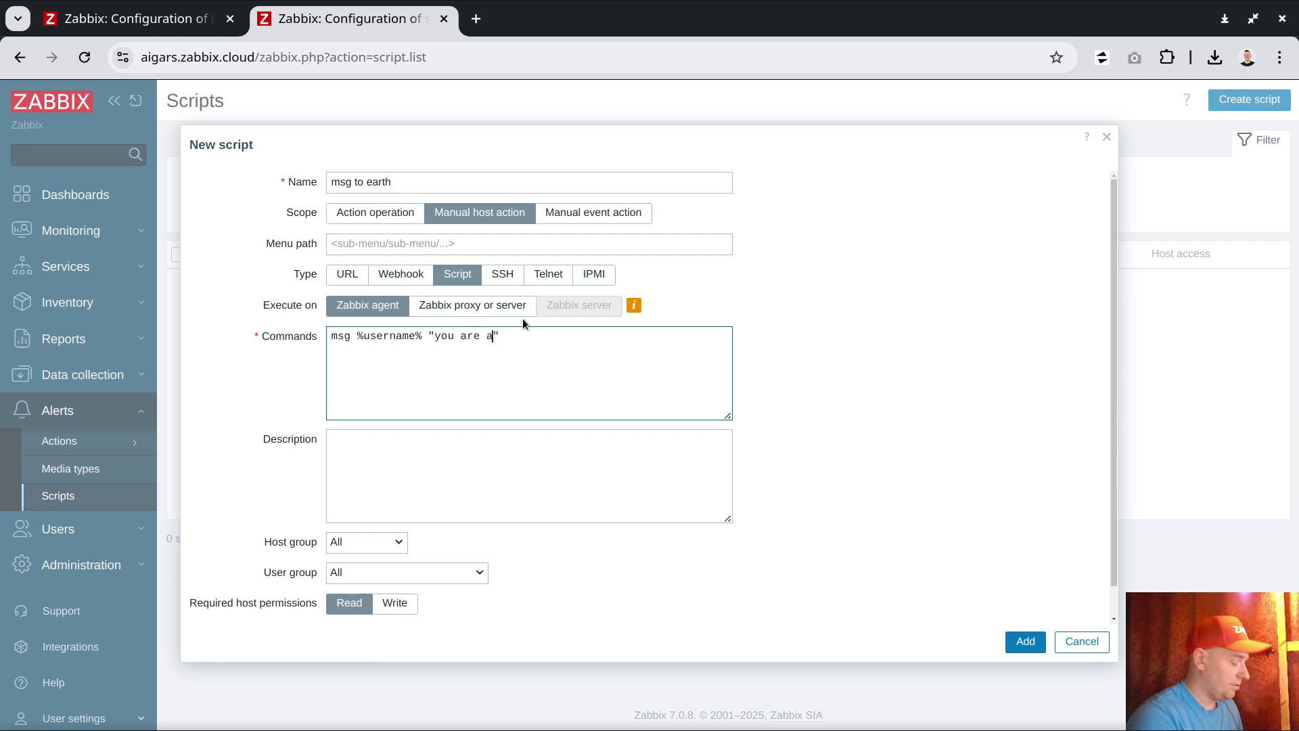
{"action": "double_click", "coordinate": [340, 338]}
{"action": "left_click", "coordinate": [569, 349]}
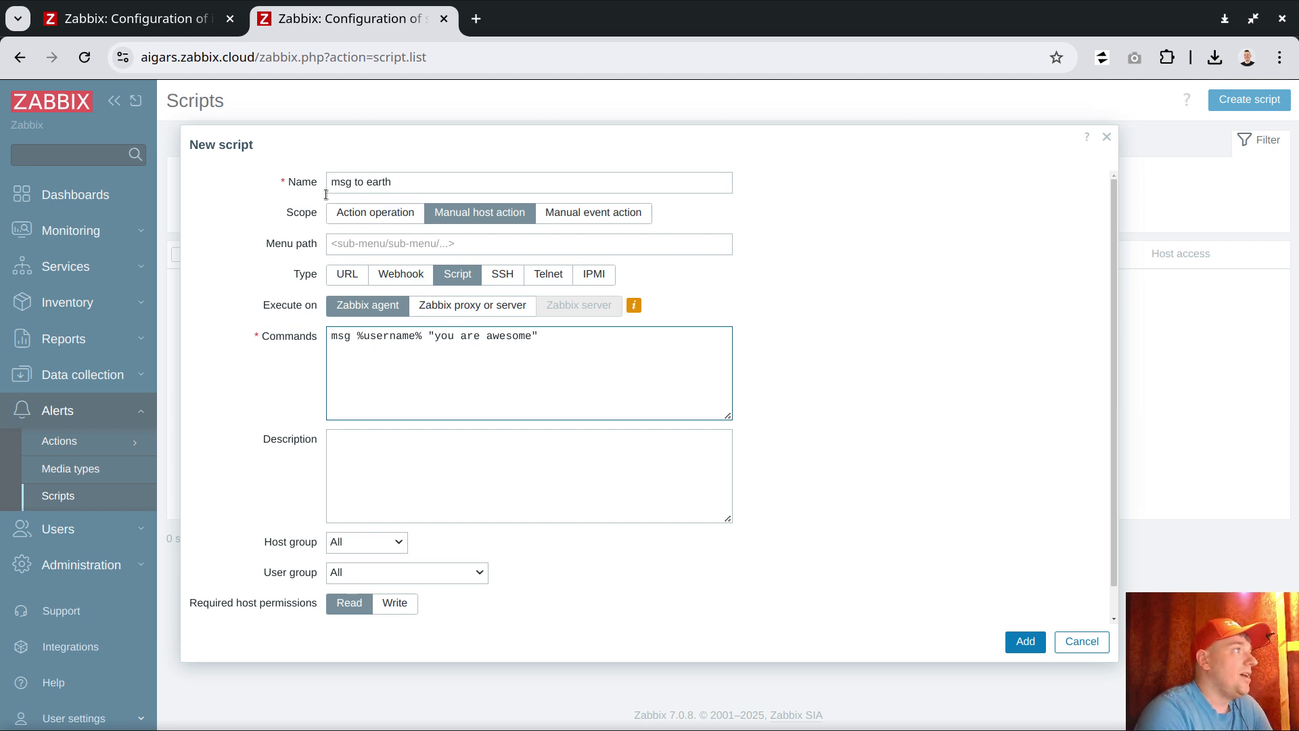
{"action": "left_click", "coordinate": [1025, 641]}
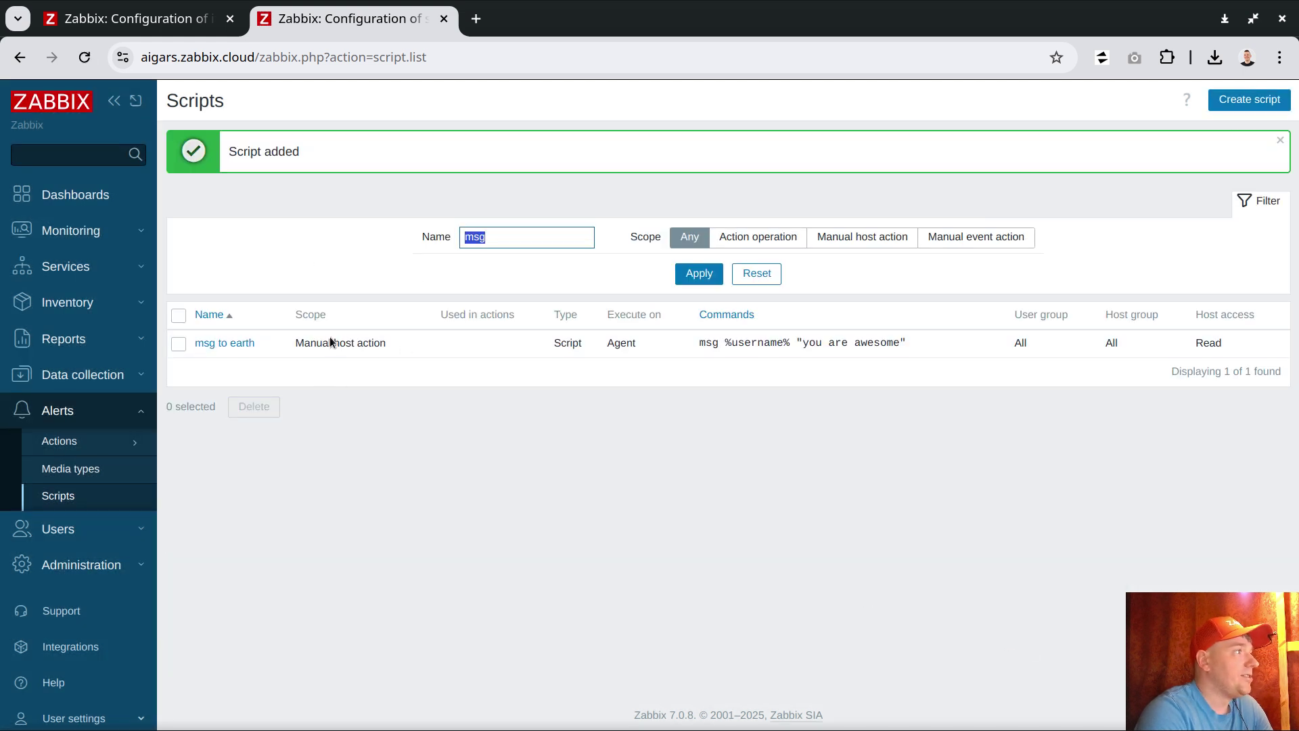
- Check the scope of the msg to earth script and open the monitored hosts list
{"action": "left_click_drag", "start_coordinate": [298, 343], "coordinate": [386, 340]}
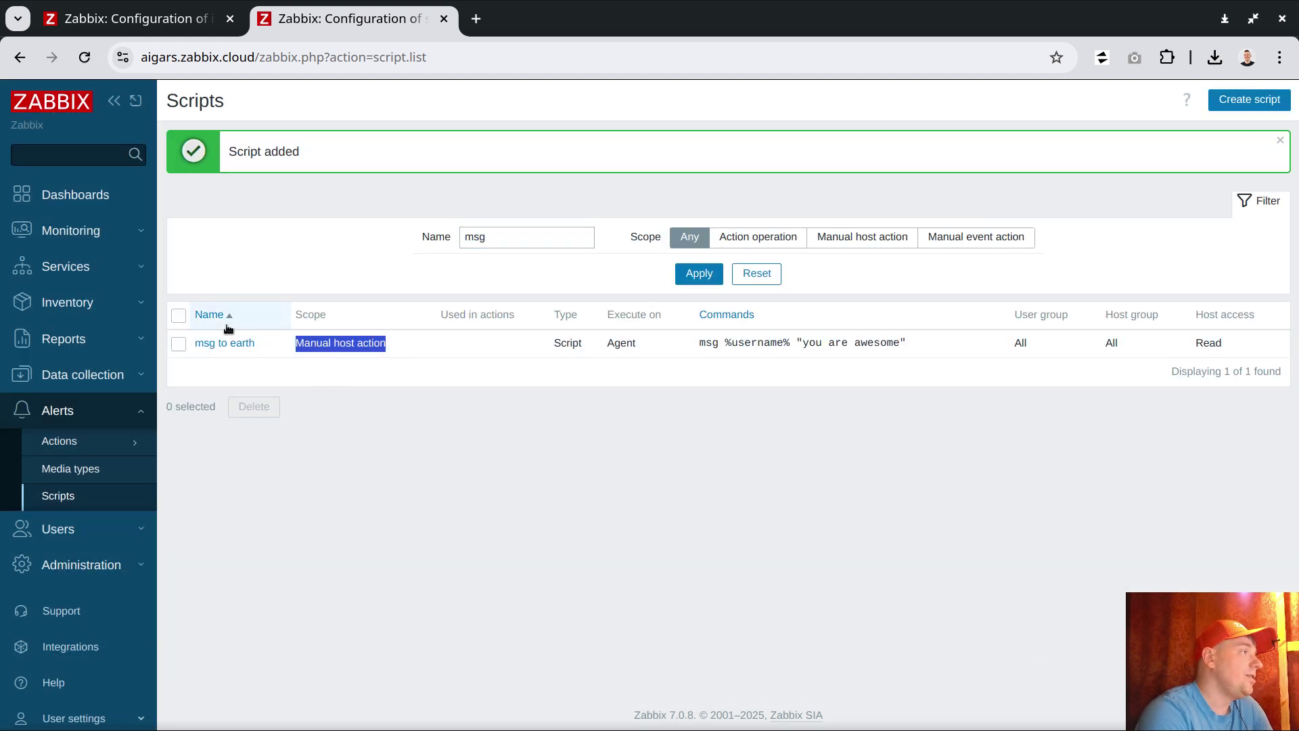
{"action": "left_click", "coordinate": [94, 233]}
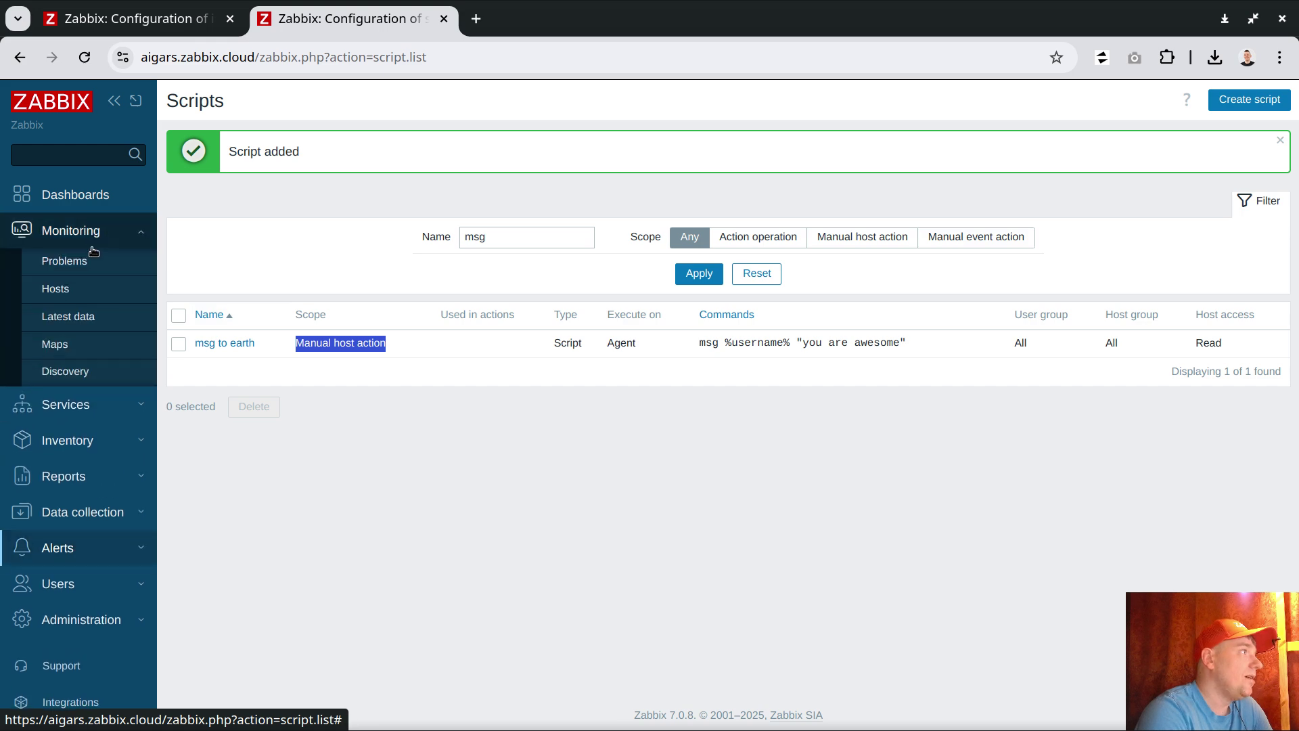
{"action": "left_click", "coordinate": [75, 288]}
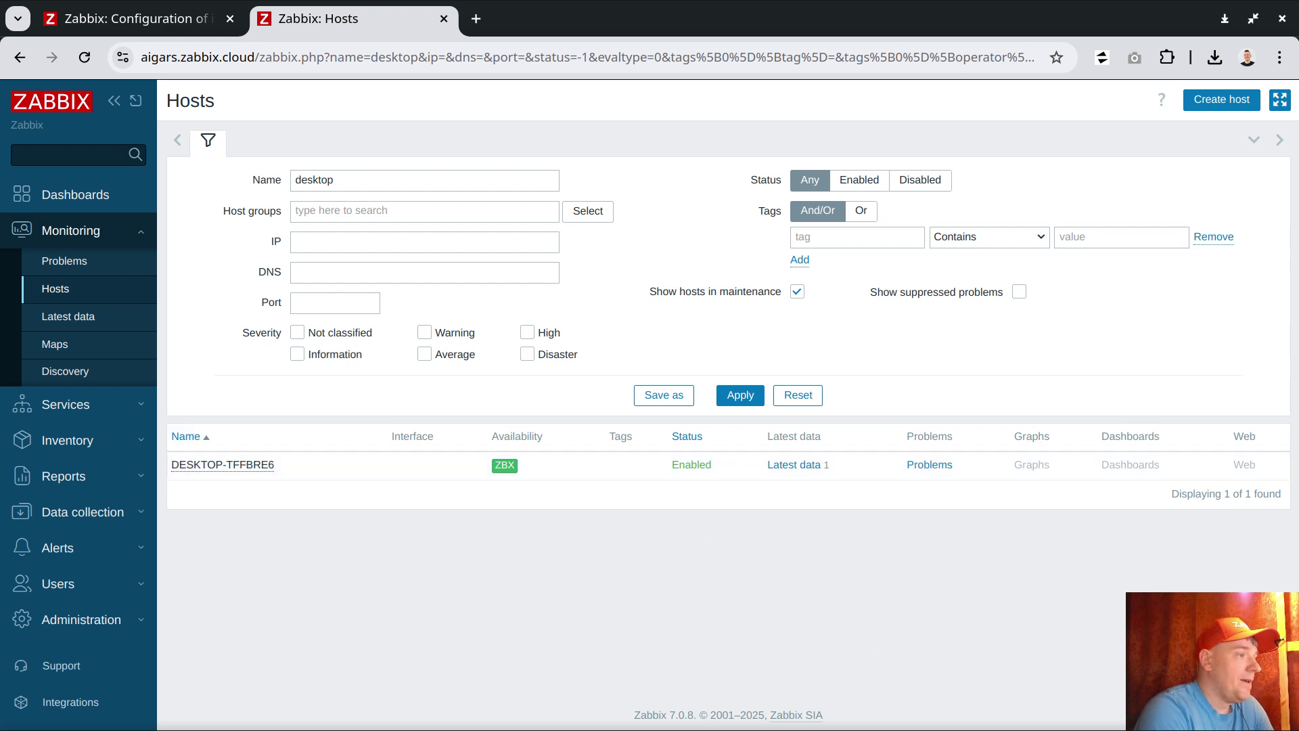
- Switch to the remote Windows desktop, close the old agent console and restart the agent from the start shortcut in the my folder
{"action": "key", "text": "alt+Tab"}
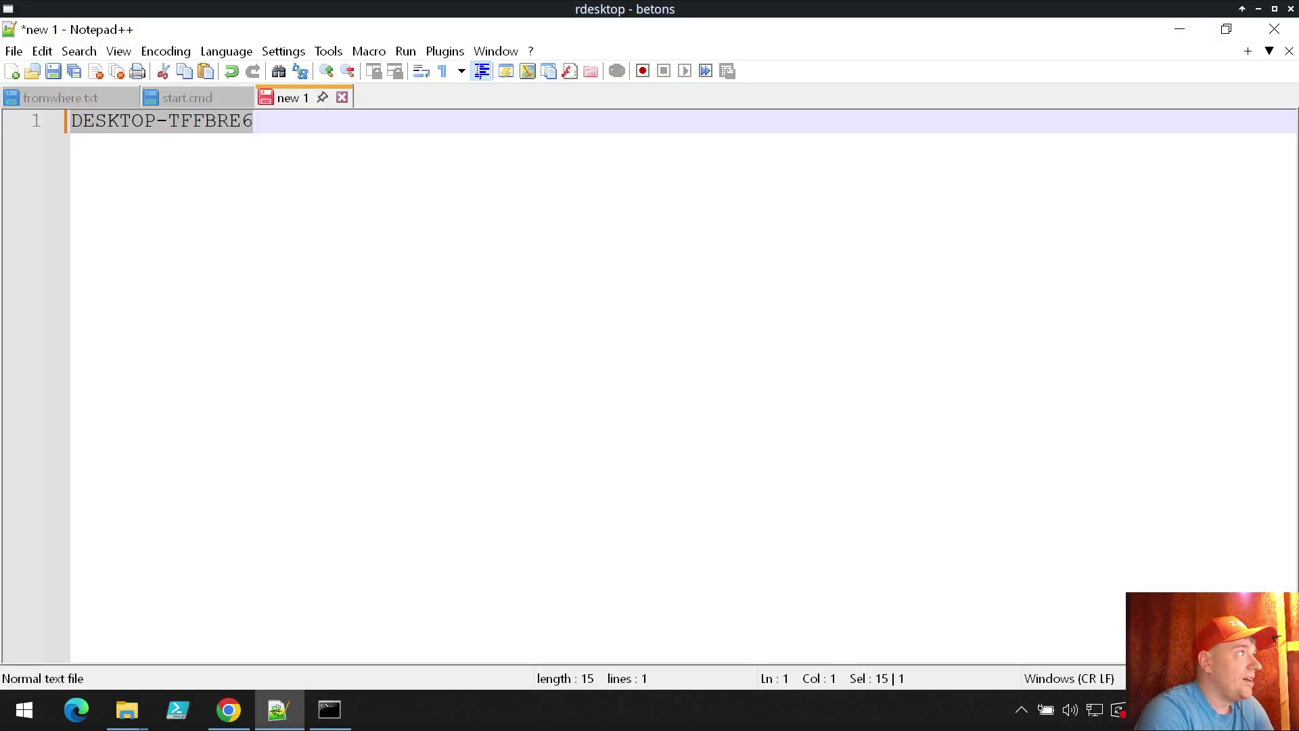
{"action": "key", "text": "alt+Tab"}
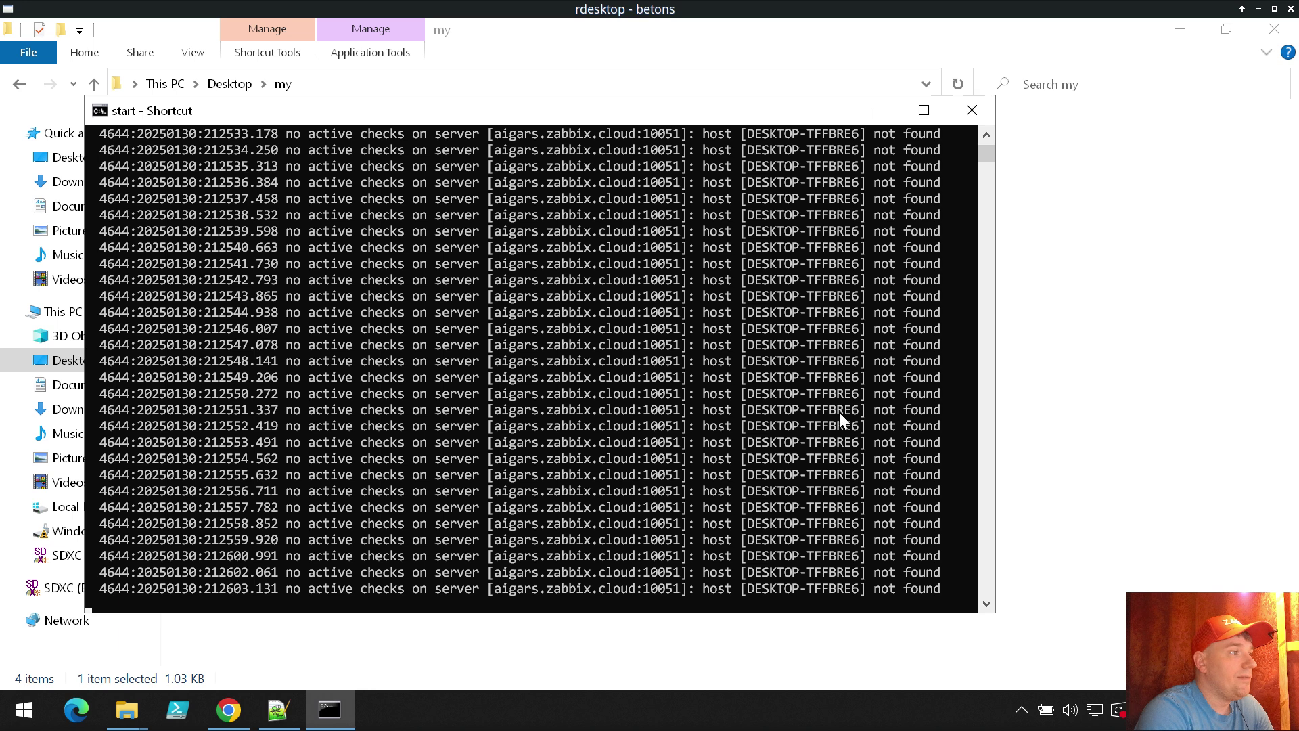
{"action": "left_click", "coordinate": [476, 459]}
{"action": "key", "text": "Escape"}
{"action": "left_click", "coordinate": [452, 460]}
{"action": "key", "text": "Escape"}
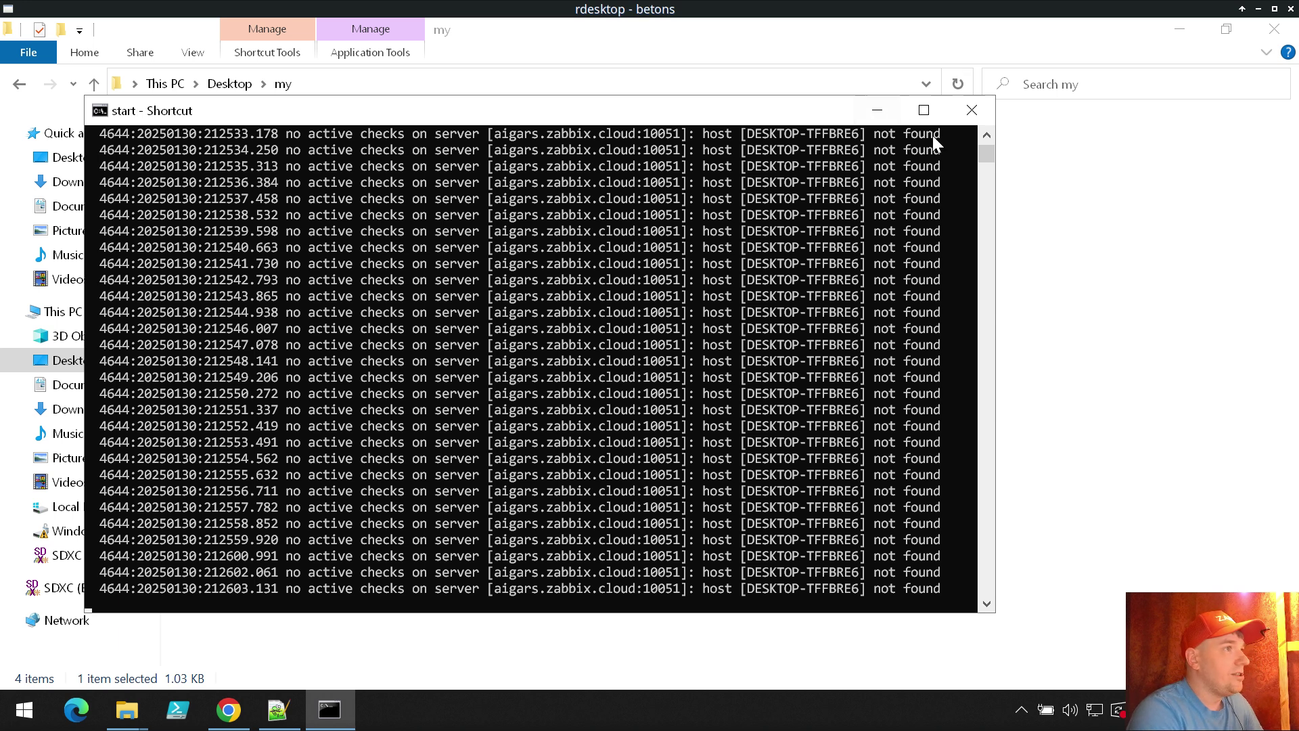
{"action": "left_click", "coordinate": [969, 111]}
{"action": "double_click", "coordinate": [253, 197]}
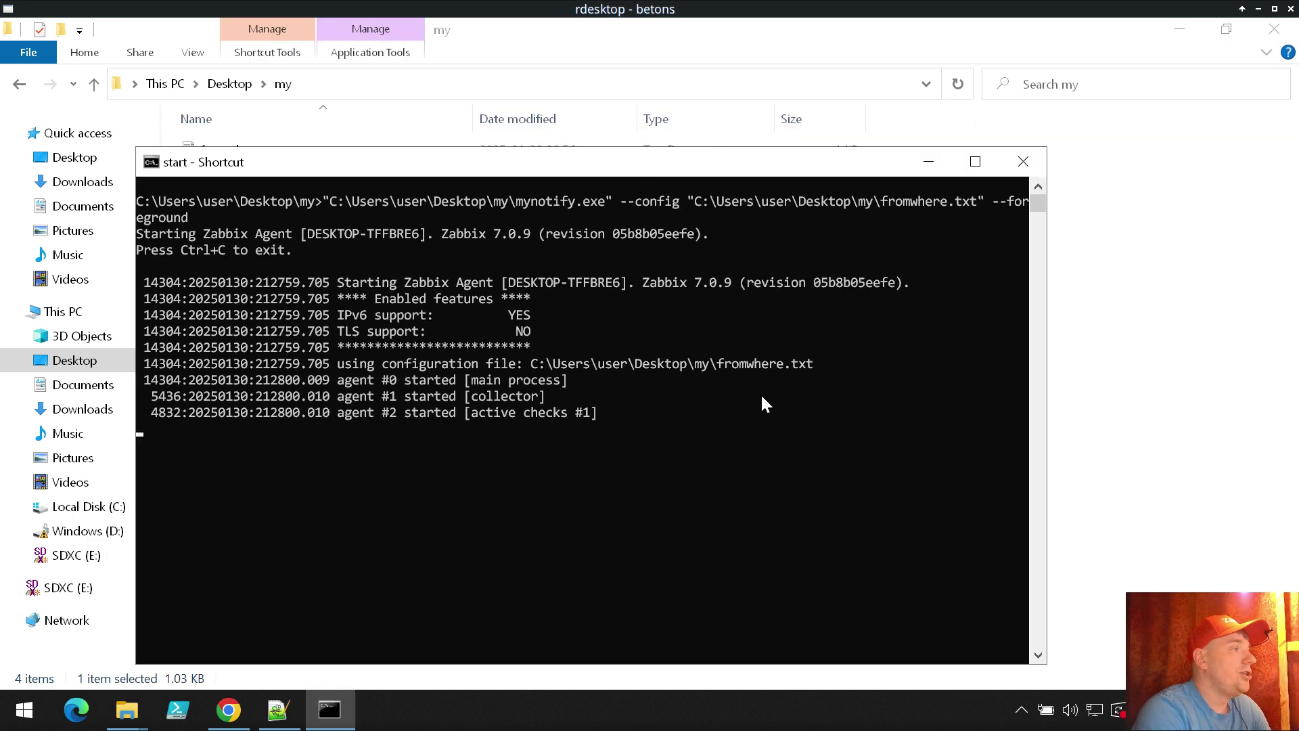
{"action": "left_click_drag", "start_coordinate": [821, 165], "coordinate": [816, 103]}
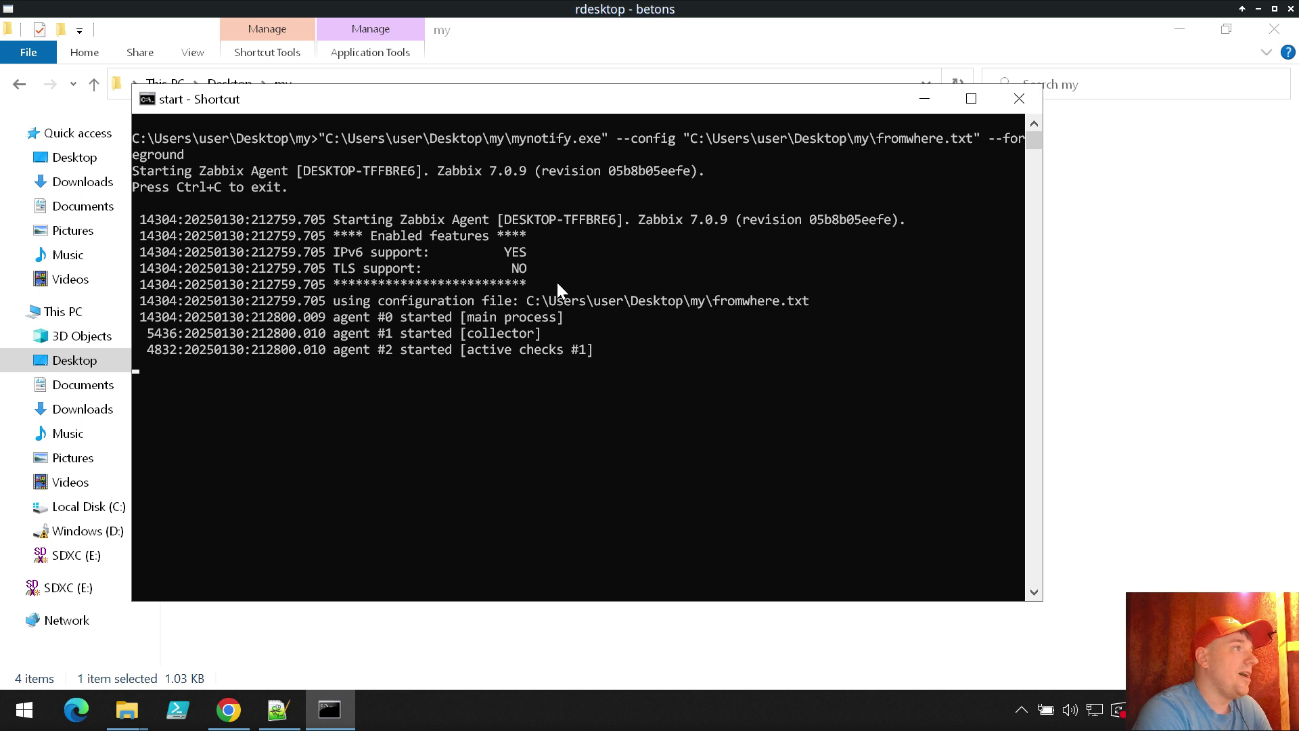
- Highlight the agent's host name, close the folder and browser windows behind the console, and maximize the console on the remote desktop
{"action": "left_click_drag", "start_coordinate": [500, 218], "coordinate": [622, 219]}
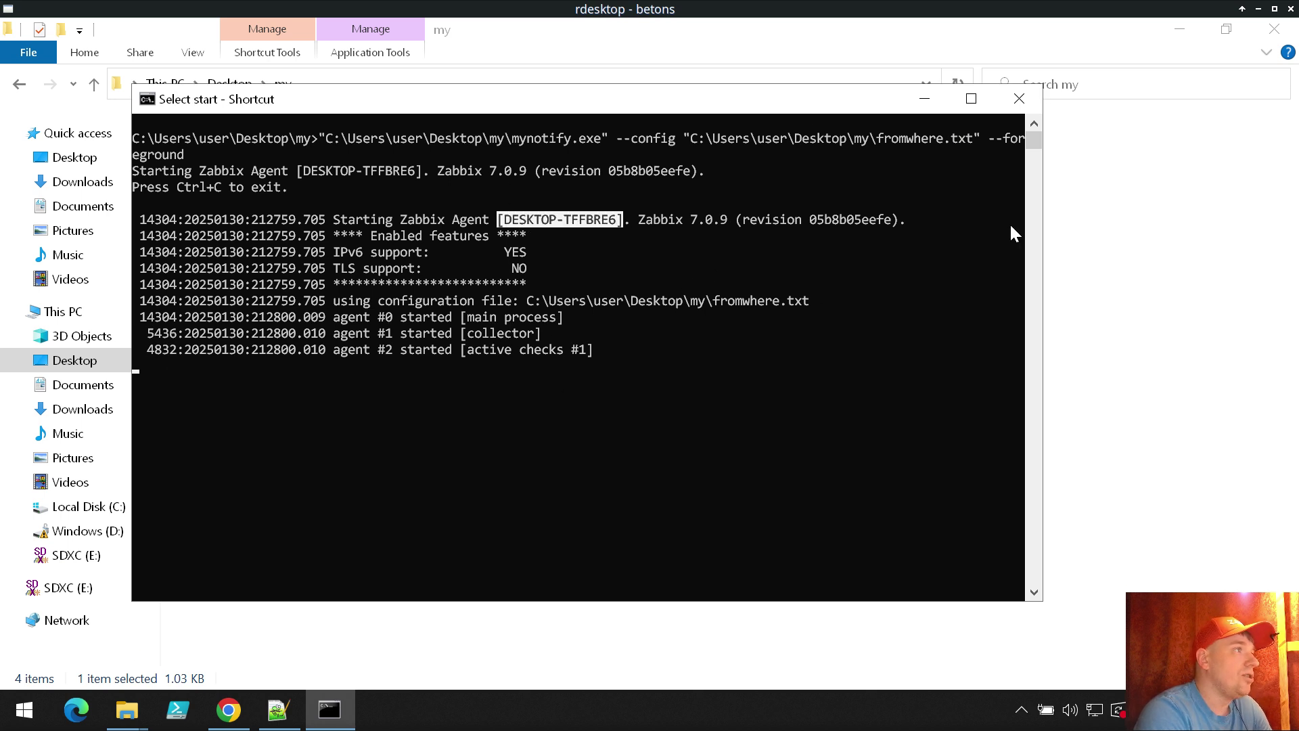
{"action": "left_click", "coordinate": [1279, 32]}
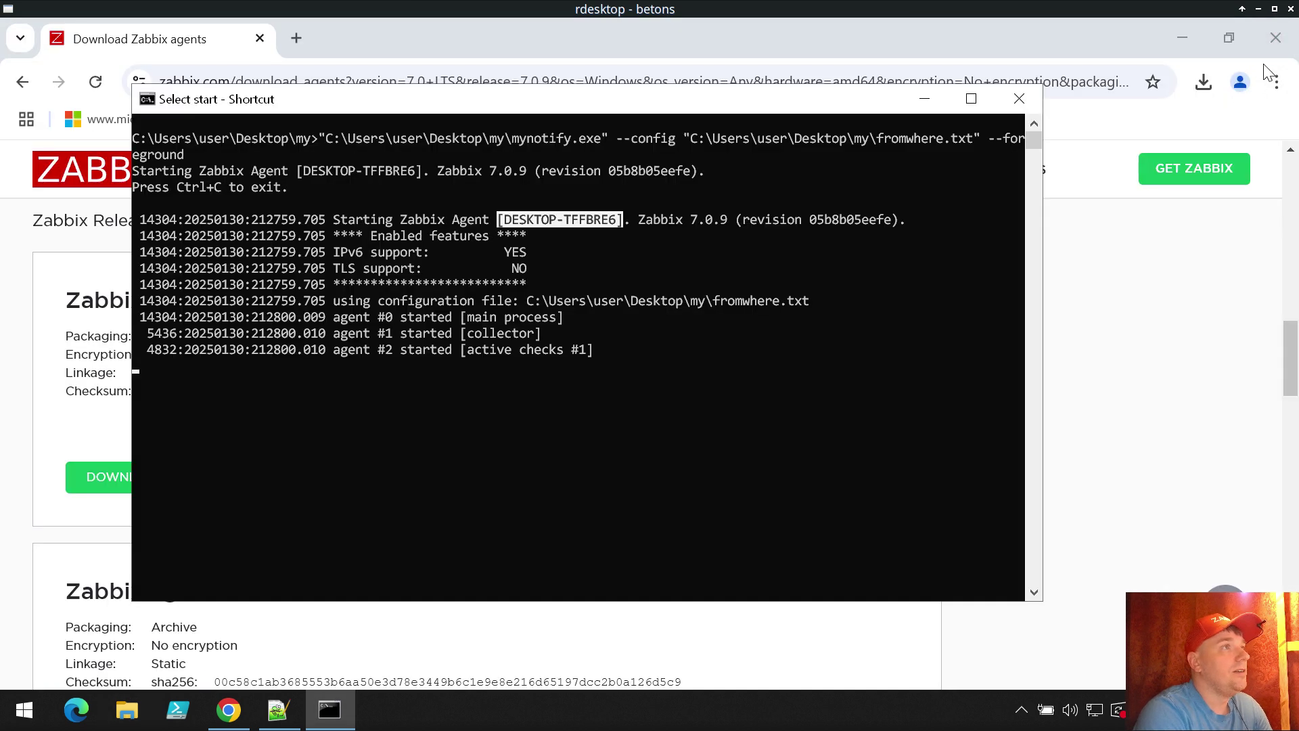
{"action": "left_click", "coordinate": [1271, 40]}
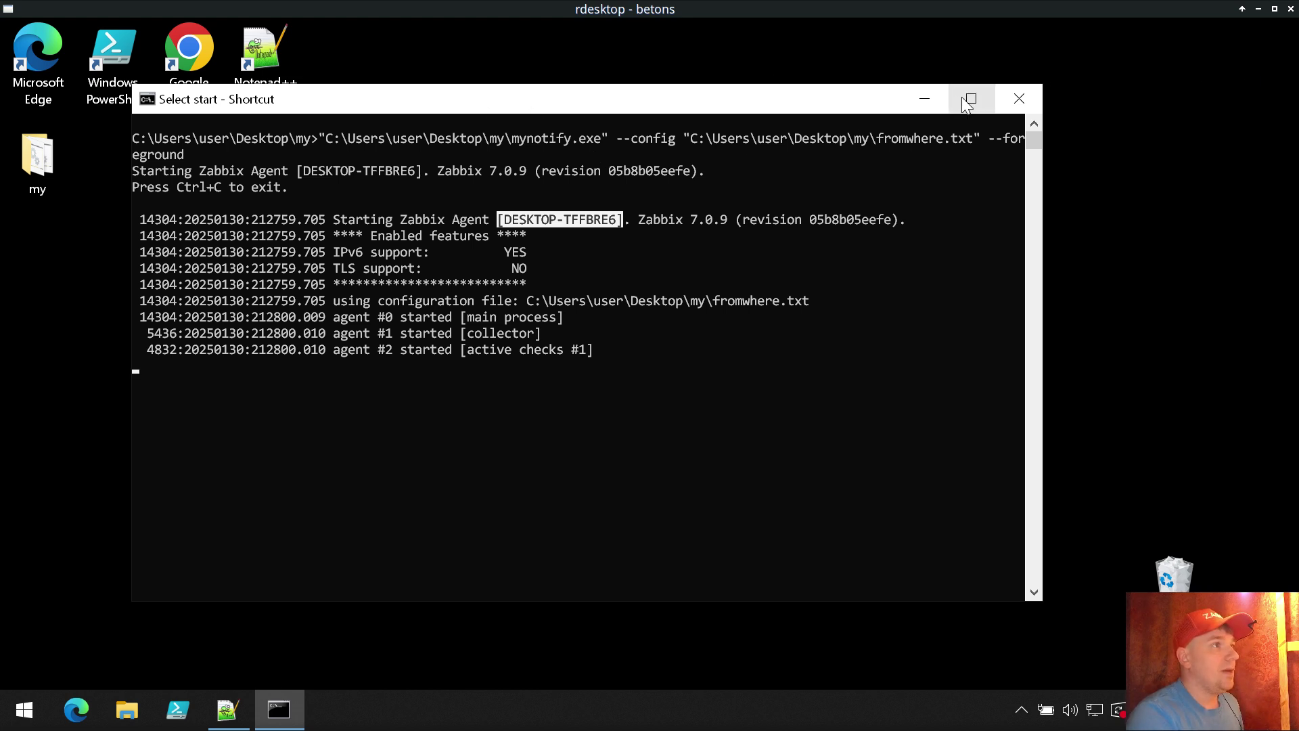
{"action": "key", "text": "super+Up"}
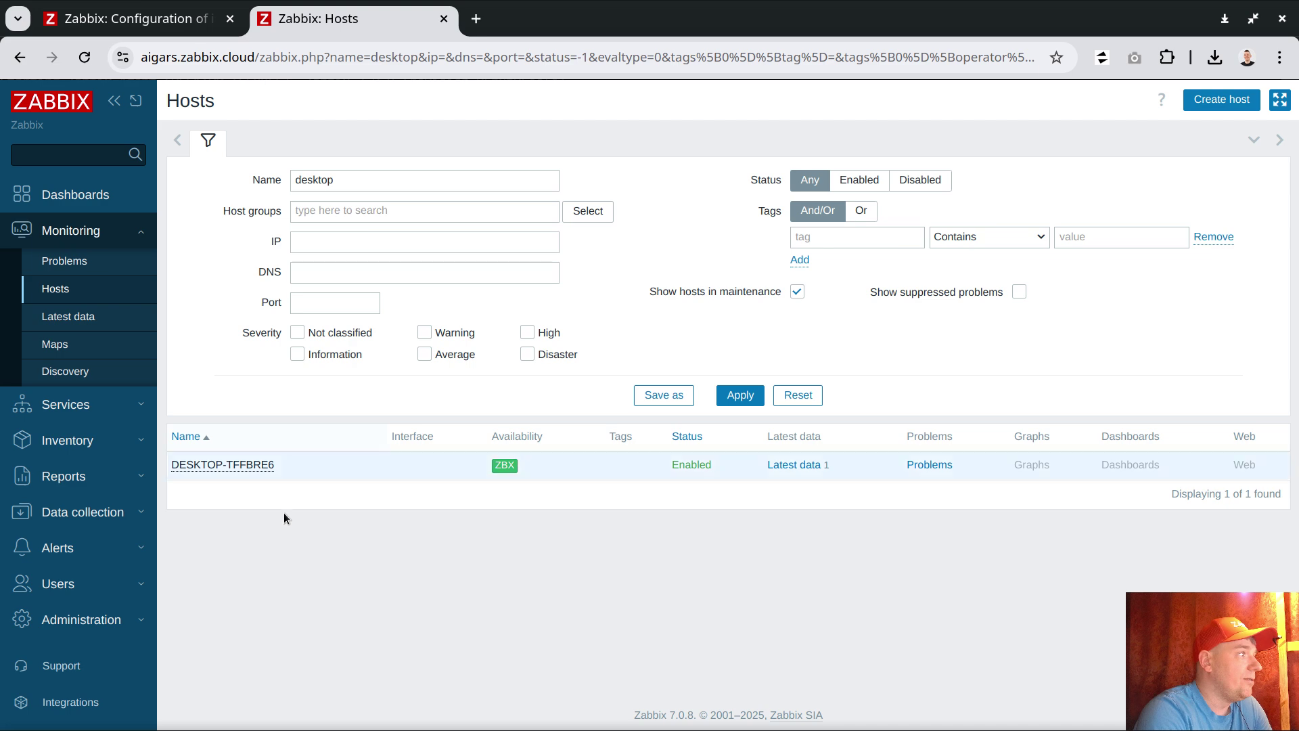
- Run the msg to earth script on the DESKTOP-TFFBRE6 host from Zabbix and check the message on the remote desktop
{"action": "left_click", "coordinate": [238, 467]}
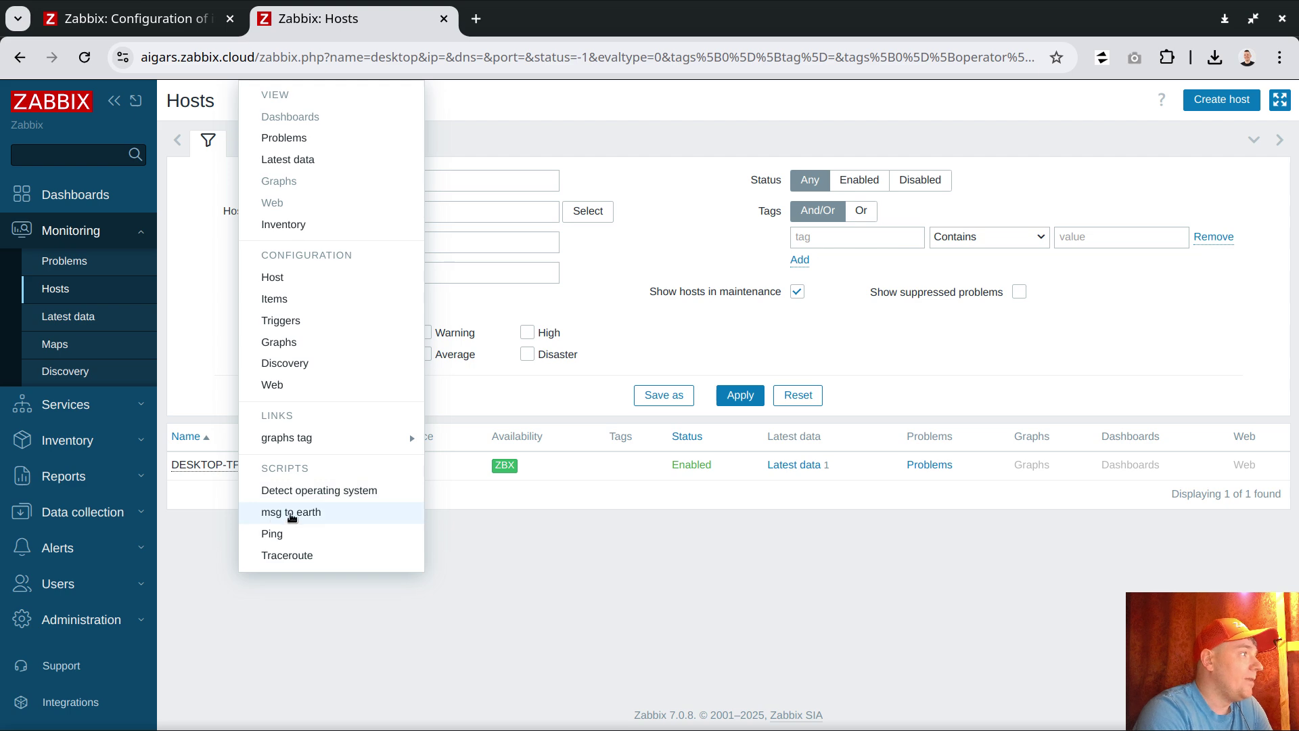
{"action": "left_click", "coordinate": [335, 516]}
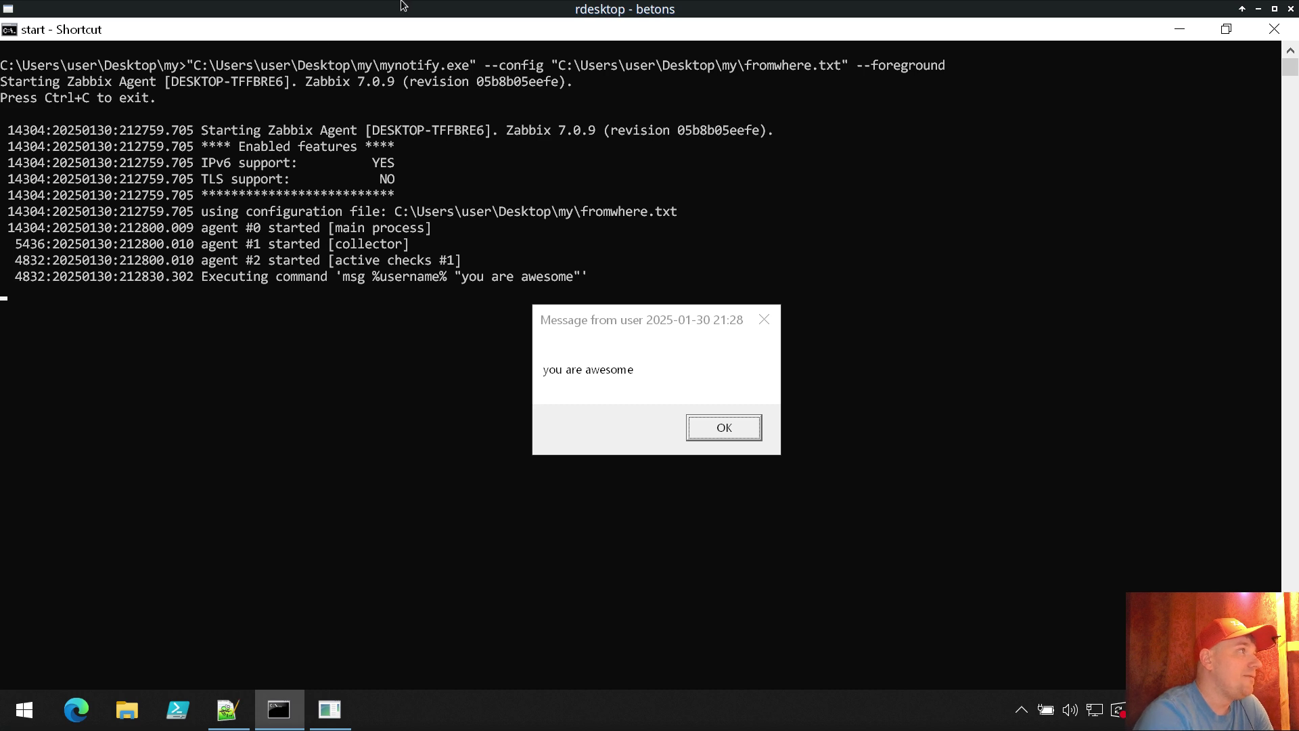
{"action": "left_click_drag", "start_coordinate": [68, 63], "coordinate": [89, 63]}
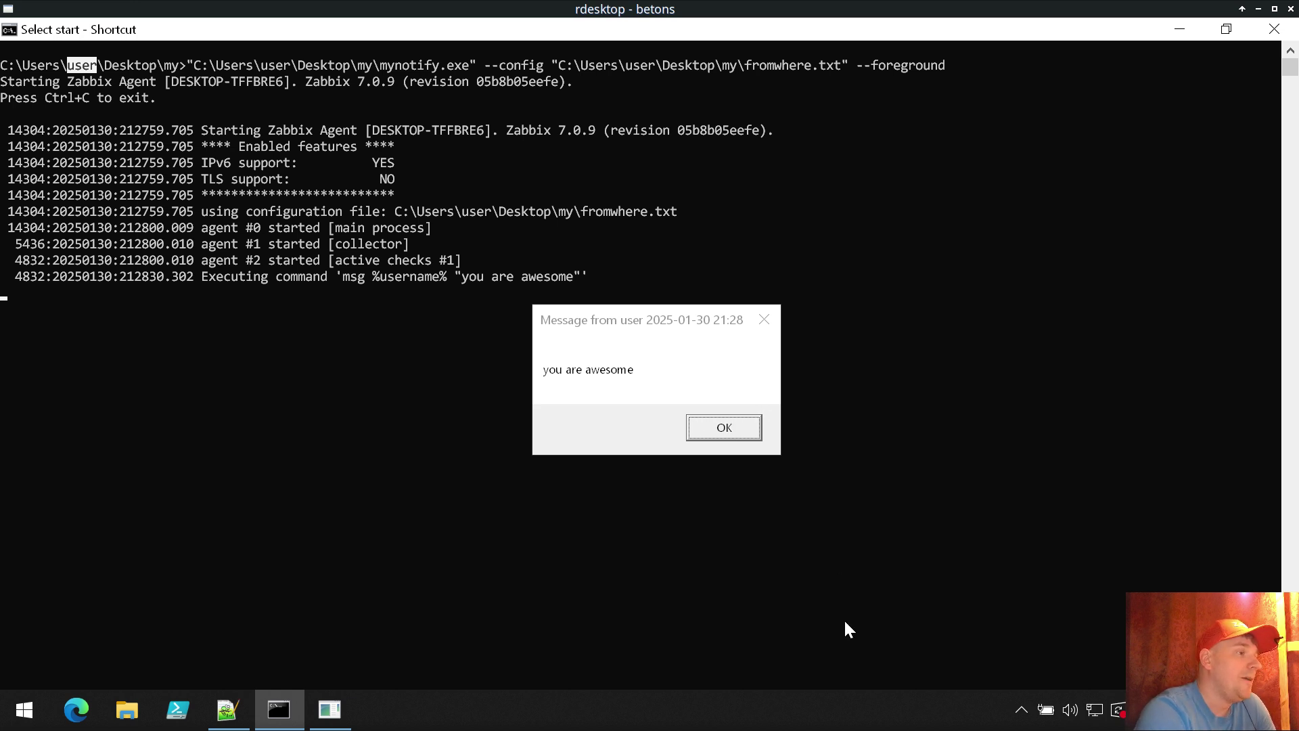
- Dismiss the message popup on the remote desktop and close the script execution result in Zabbix
{"action": "left_click", "coordinate": [724, 434]}
{"action": "left_click", "coordinate": [703, 357]}
{"action": "key", "text": "alt+Tab"}
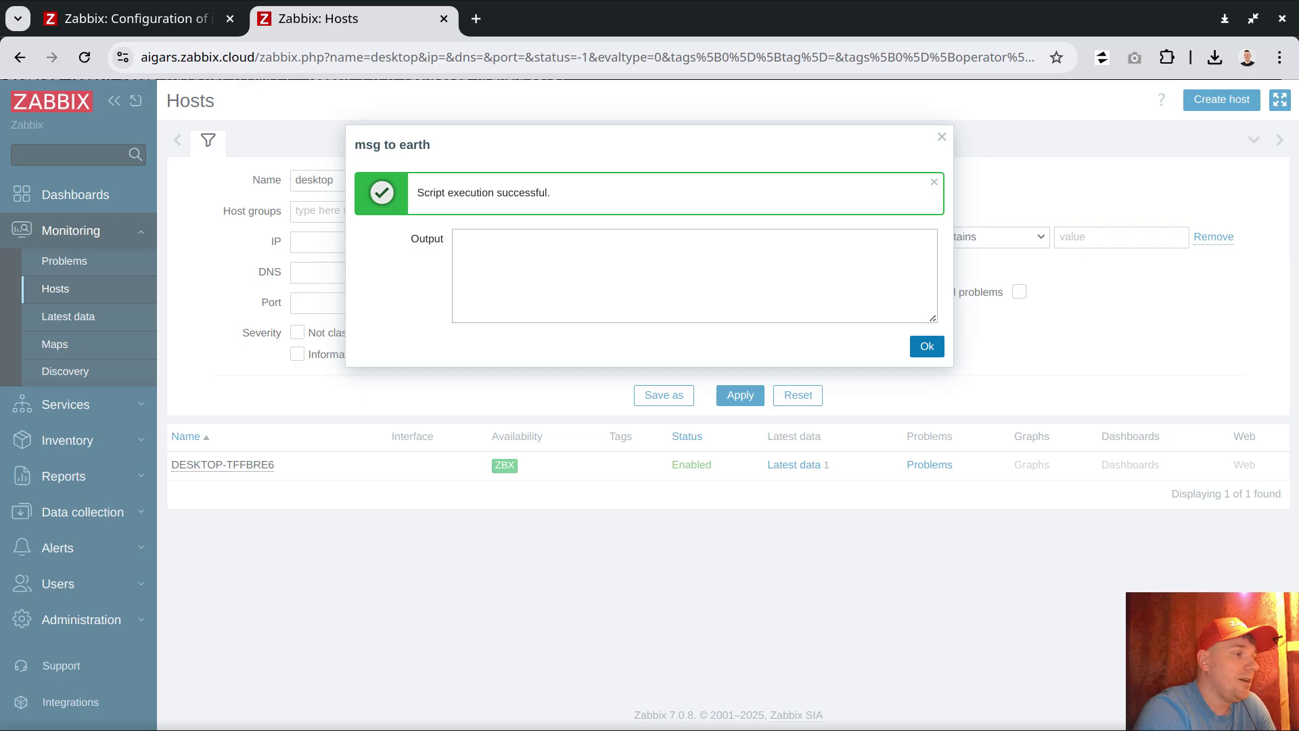
{"action": "left_click", "coordinate": [932, 349]}
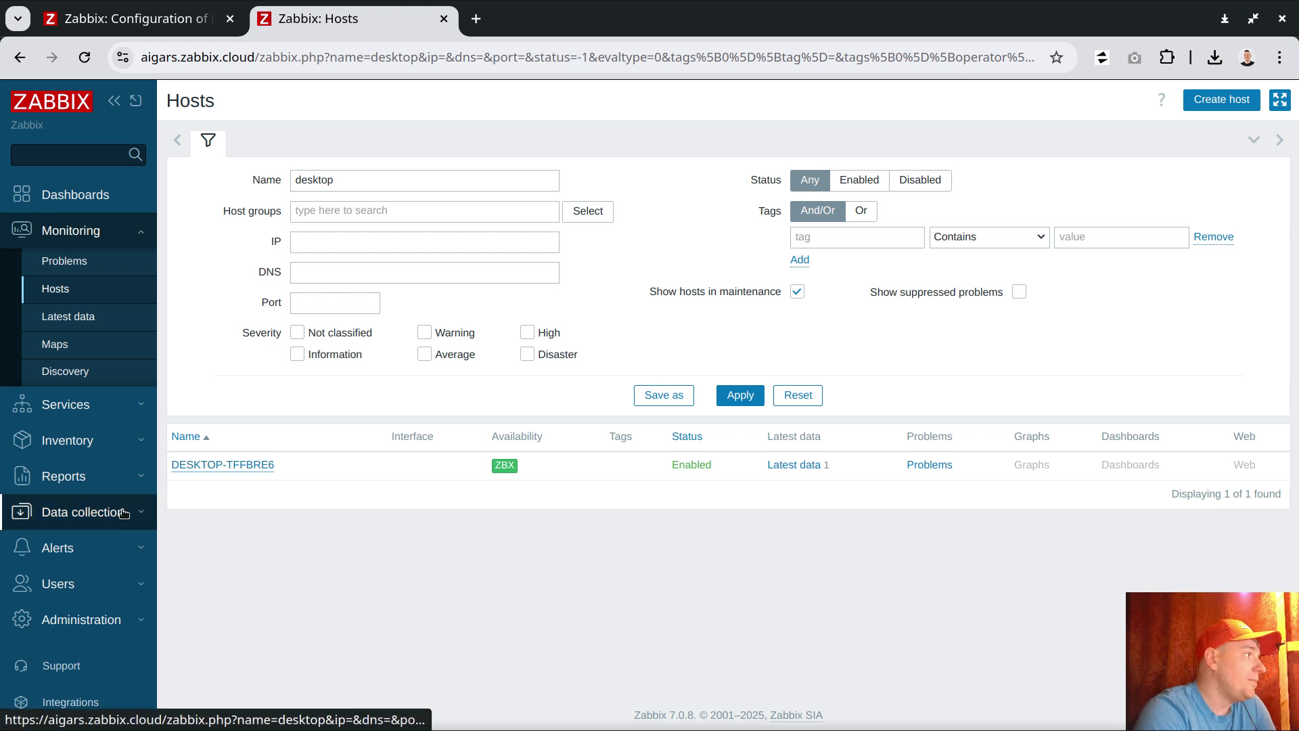
- Clone the msg to earth script, name the copy "dynamic msg to earth" and set its scope to Action operation
{"action": "left_click", "coordinate": [117, 541]}
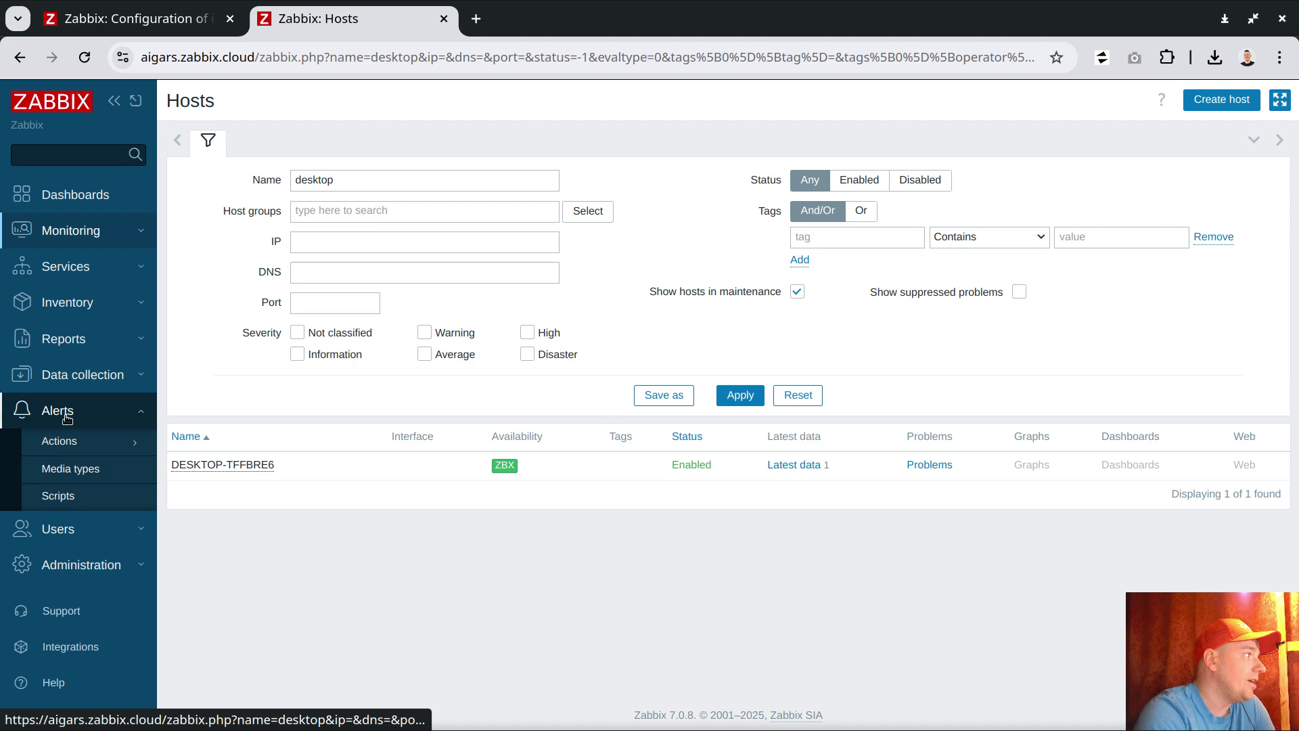
{"action": "left_click", "coordinate": [56, 498]}
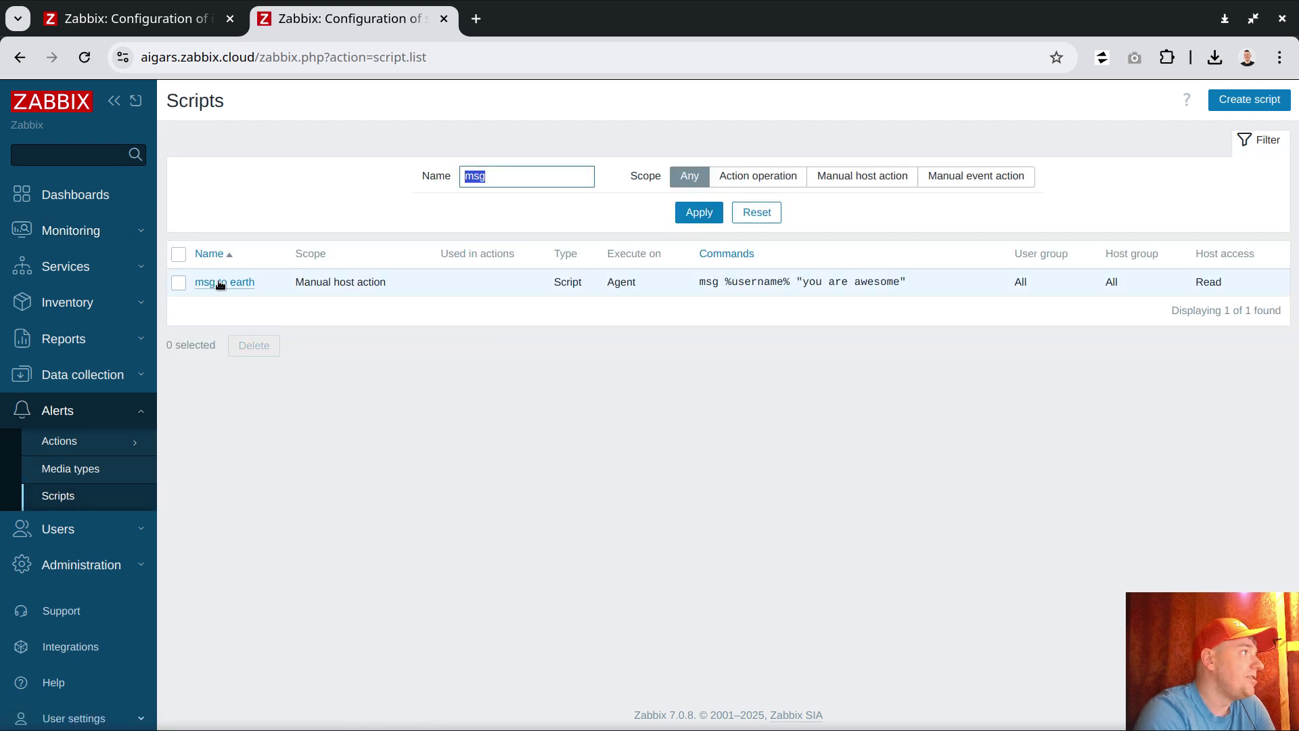
{"action": "left_click", "coordinate": [226, 283]}
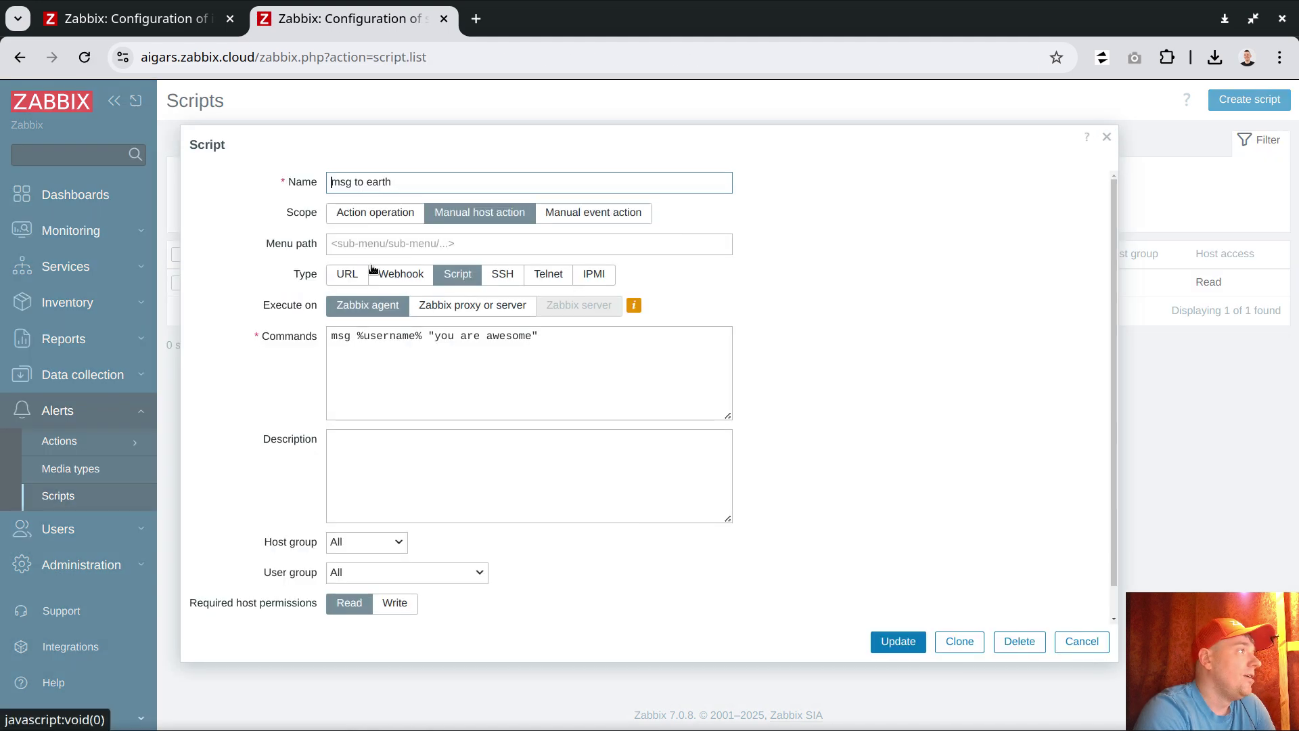
{"action": "left_click", "coordinate": [960, 641]}
{"action": "left_click", "coordinate": [420, 184]}
{"action": "key", "text": "Home"}
{"action": "type", "text": "dyna"}
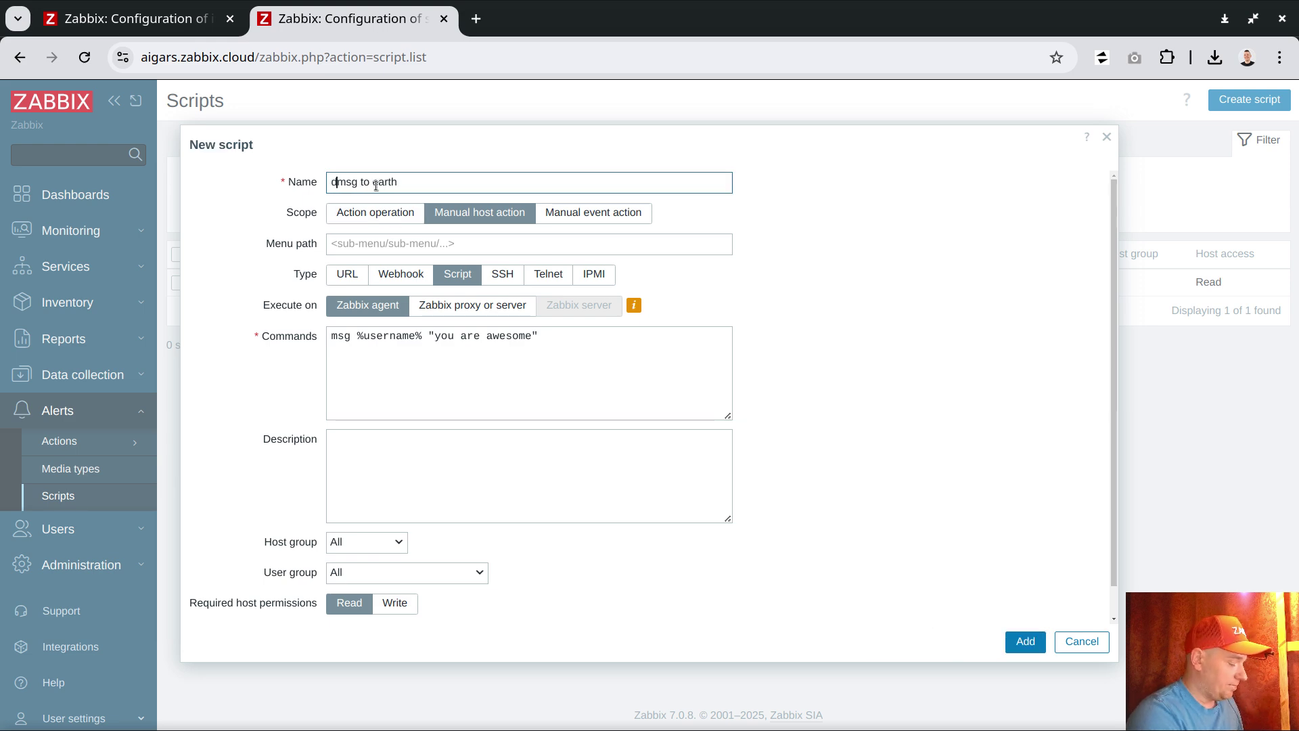
{"action": "type", "text": "mic"}
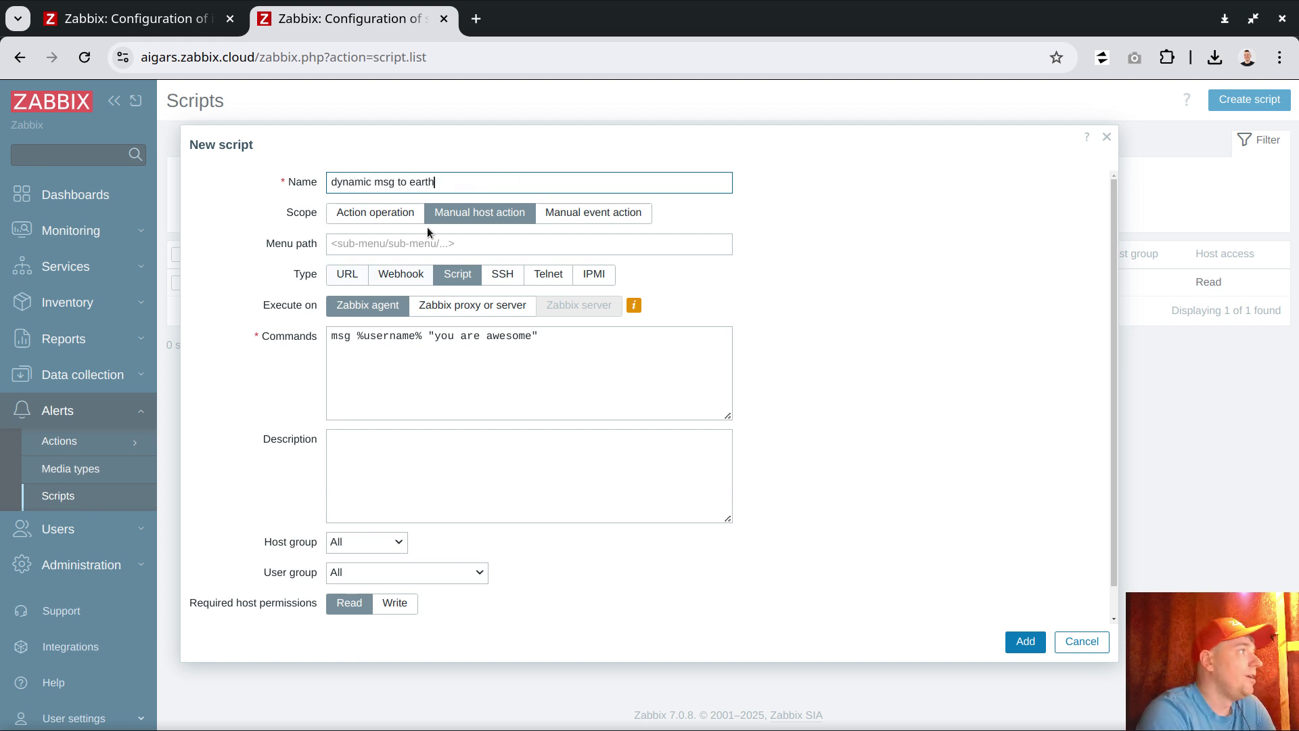
{"action": "left_click", "coordinate": [381, 215]}
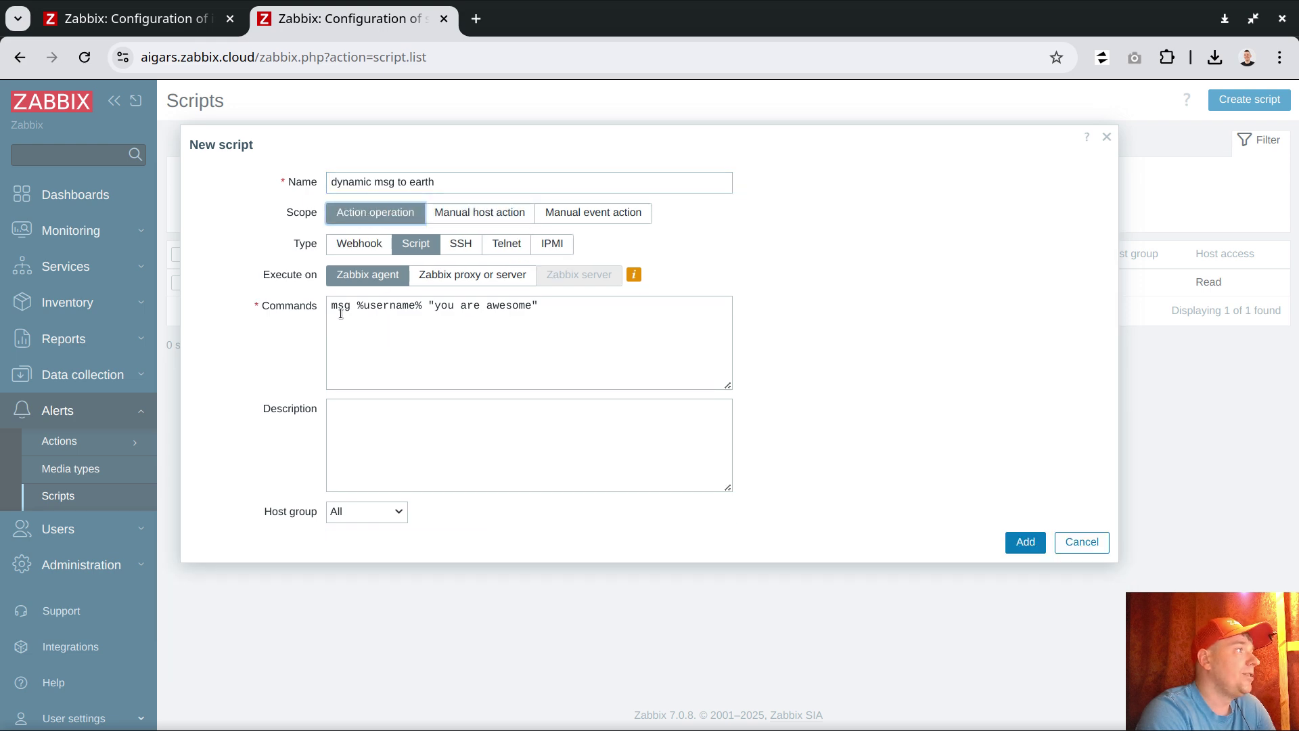
- Replace the message text in the dynamic script's command with {EVENT.NAME}, add the script, and highlight both scripts' scopes in the list
{"action": "left_click_drag", "start_coordinate": [435, 306], "coordinate": [528, 299]}
{"action": "type", "text": "{EVENT.NAME}"}
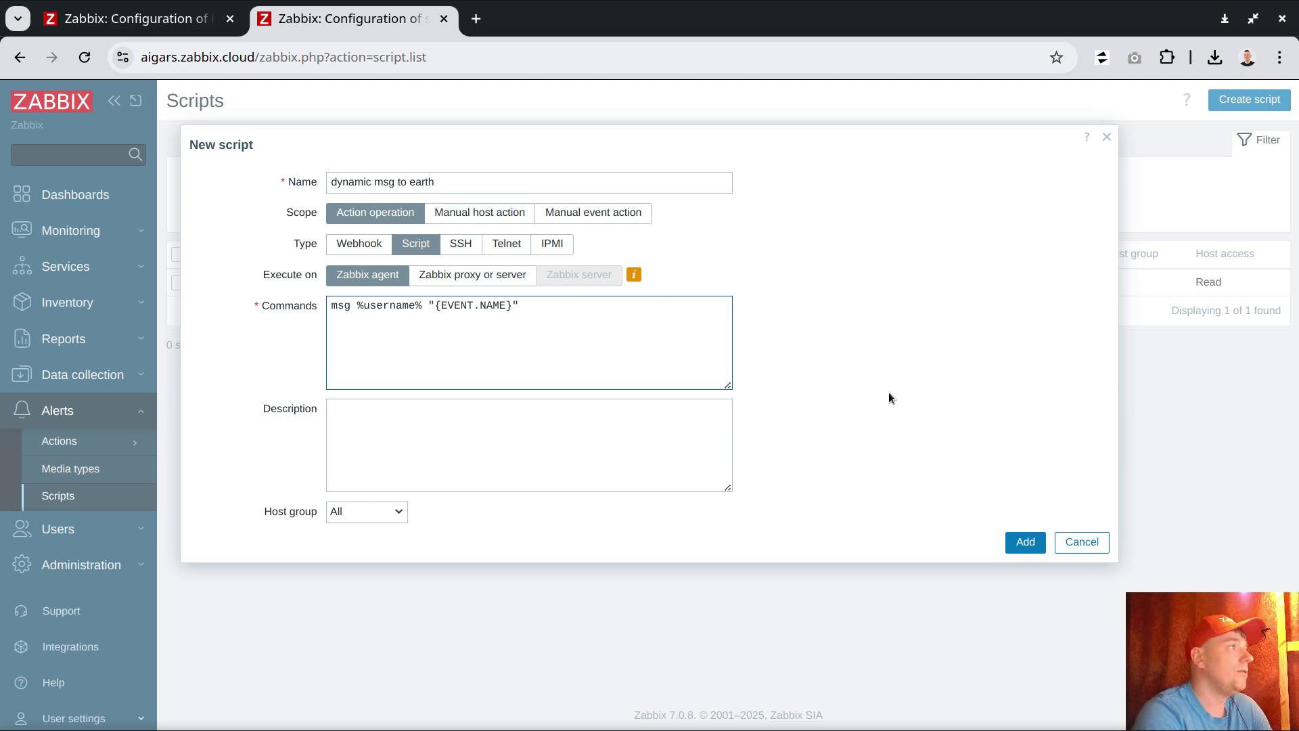
{"action": "left_click", "coordinate": [1029, 544]}
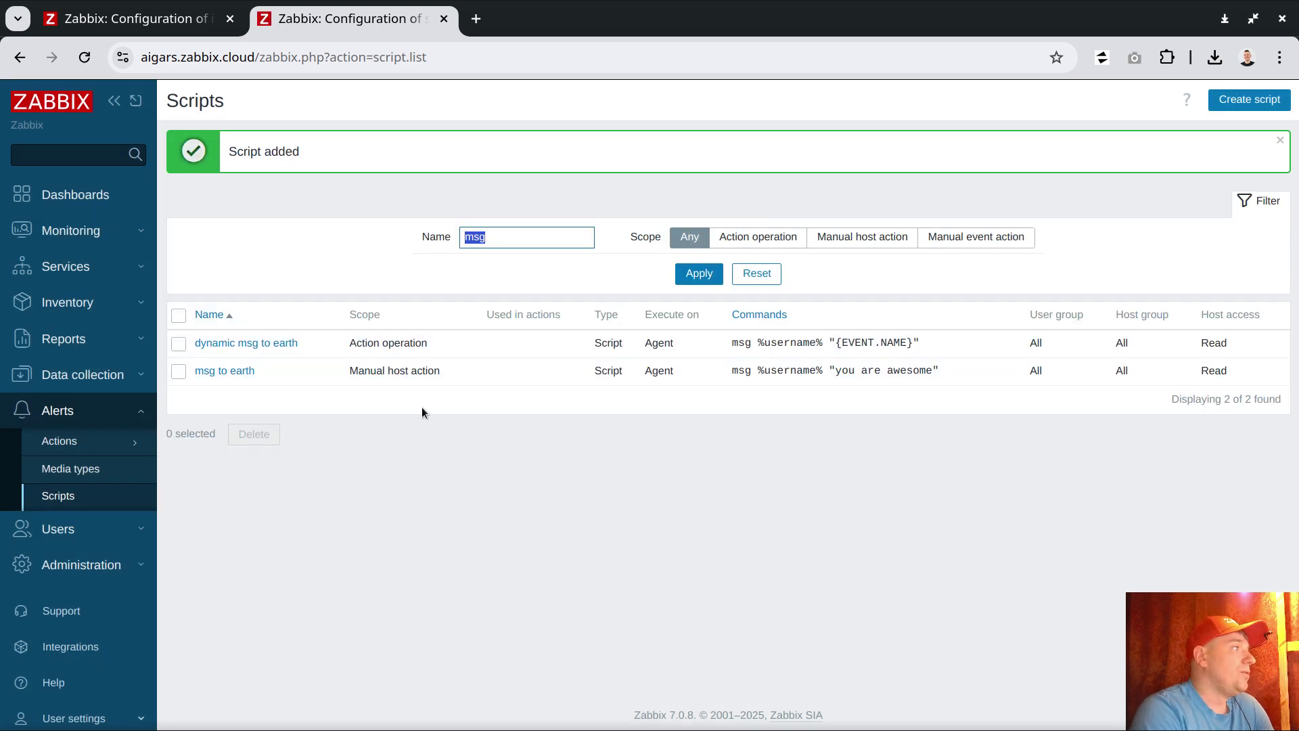
{"action": "left_click_drag", "start_coordinate": [348, 370], "coordinate": [445, 372]}
{"action": "left_click_drag", "start_coordinate": [350, 342], "coordinate": [413, 348]}
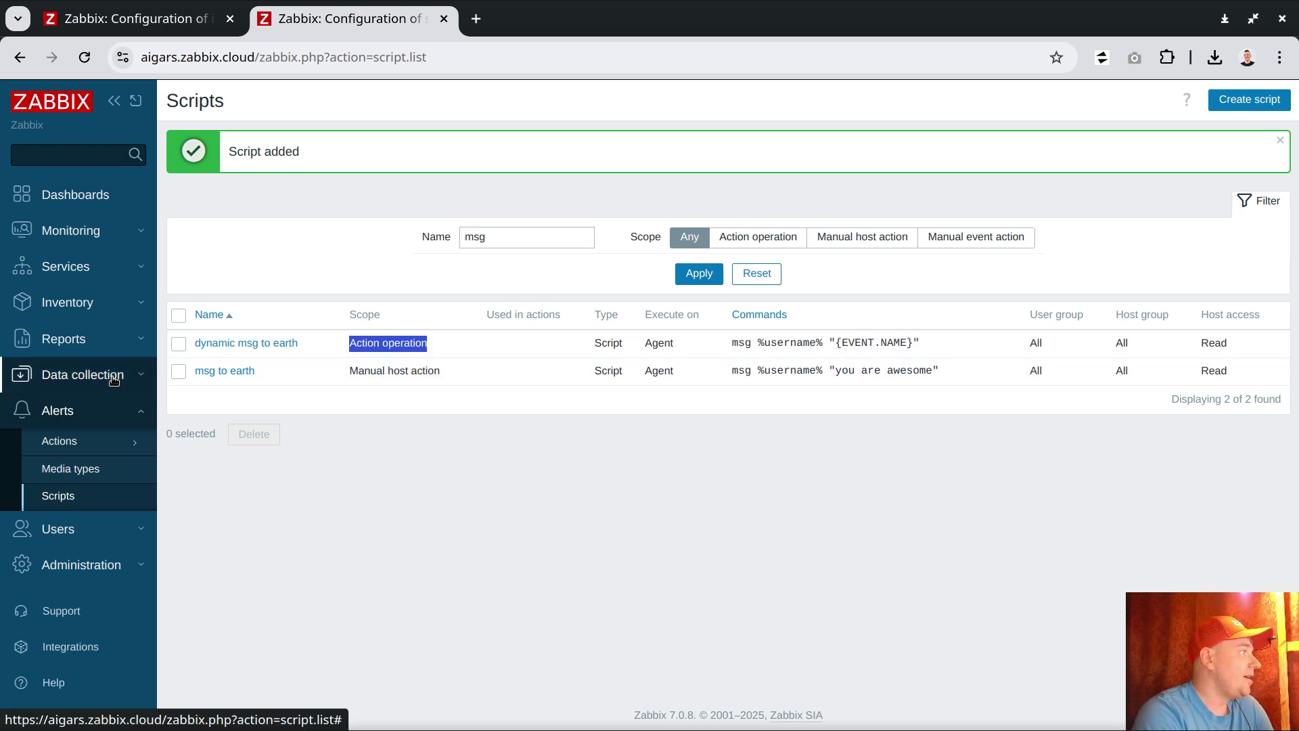
- Delete the "send to desktop" action from the trigger actions
{"action": "mouse_move", "coordinate": [81, 441]}
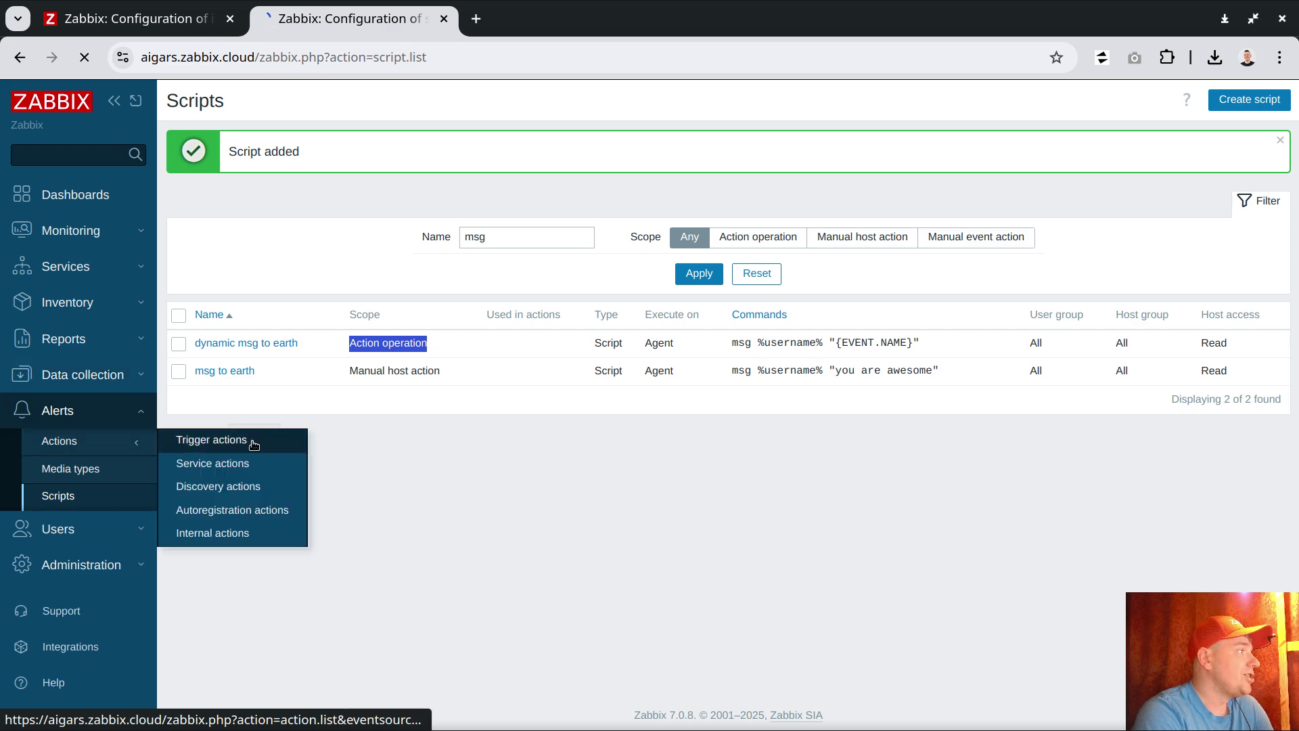
{"action": "left_click", "coordinate": [210, 441]}
{"action": "left_click", "coordinate": [178, 309]}
{"action": "left_click", "coordinate": [383, 373]}
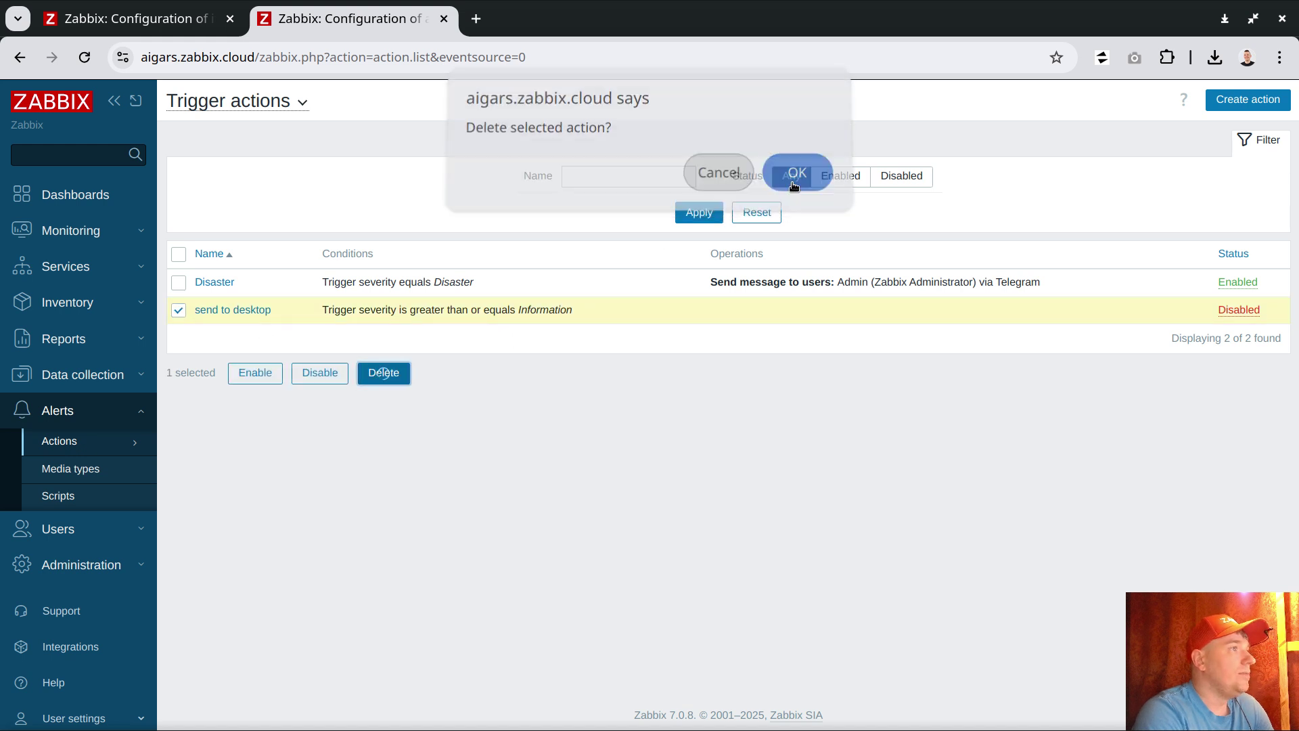
{"action": "left_click", "coordinate": [792, 177]}
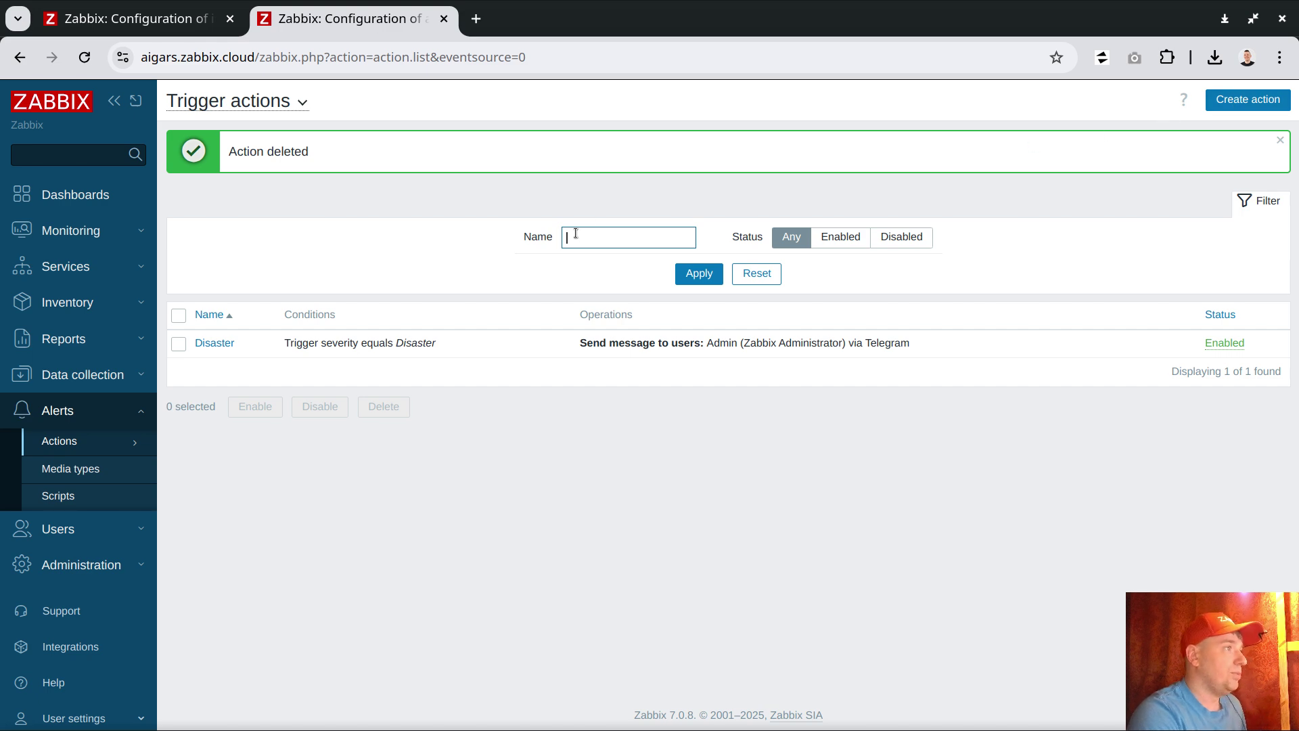
- Filter the trigger actions by "msg" and start a new action named "msg to earth"
{"action": "type", "text": "msg"}
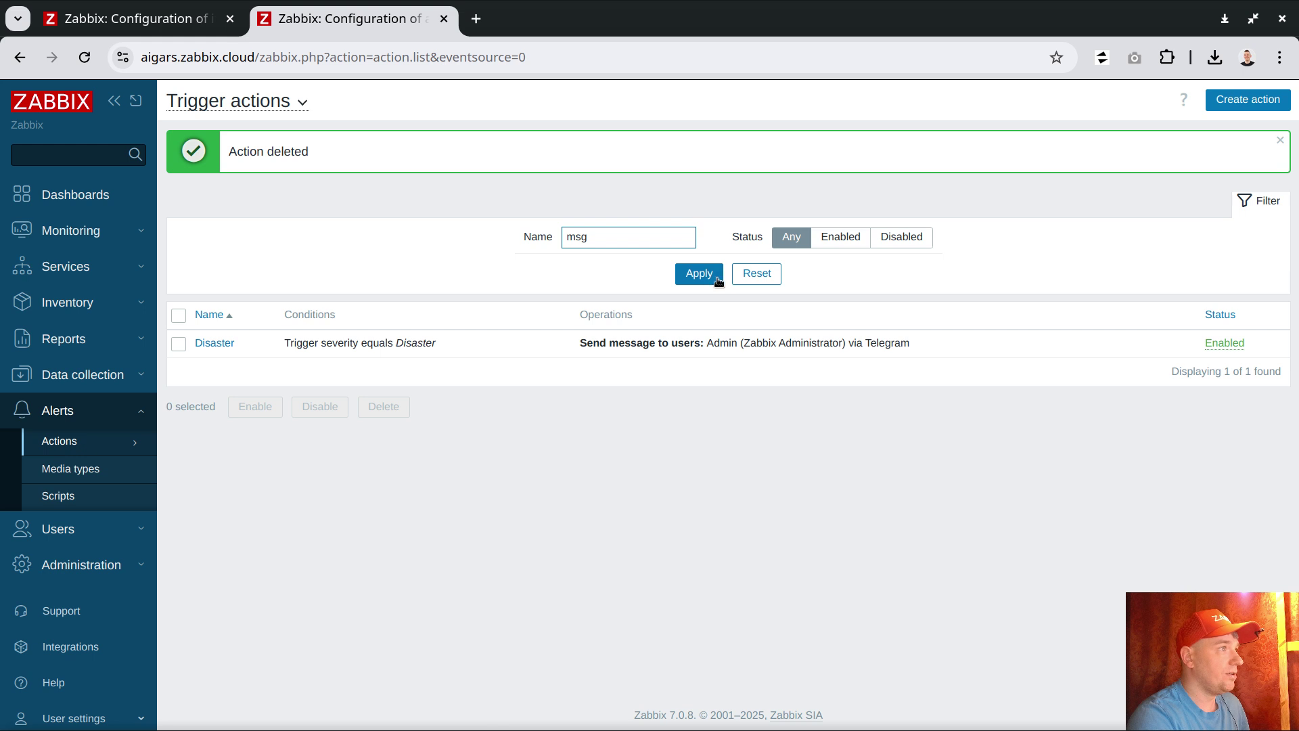
{"action": "left_click", "coordinate": [719, 280]}
{"action": "left_click", "coordinate": [1248, 99]}
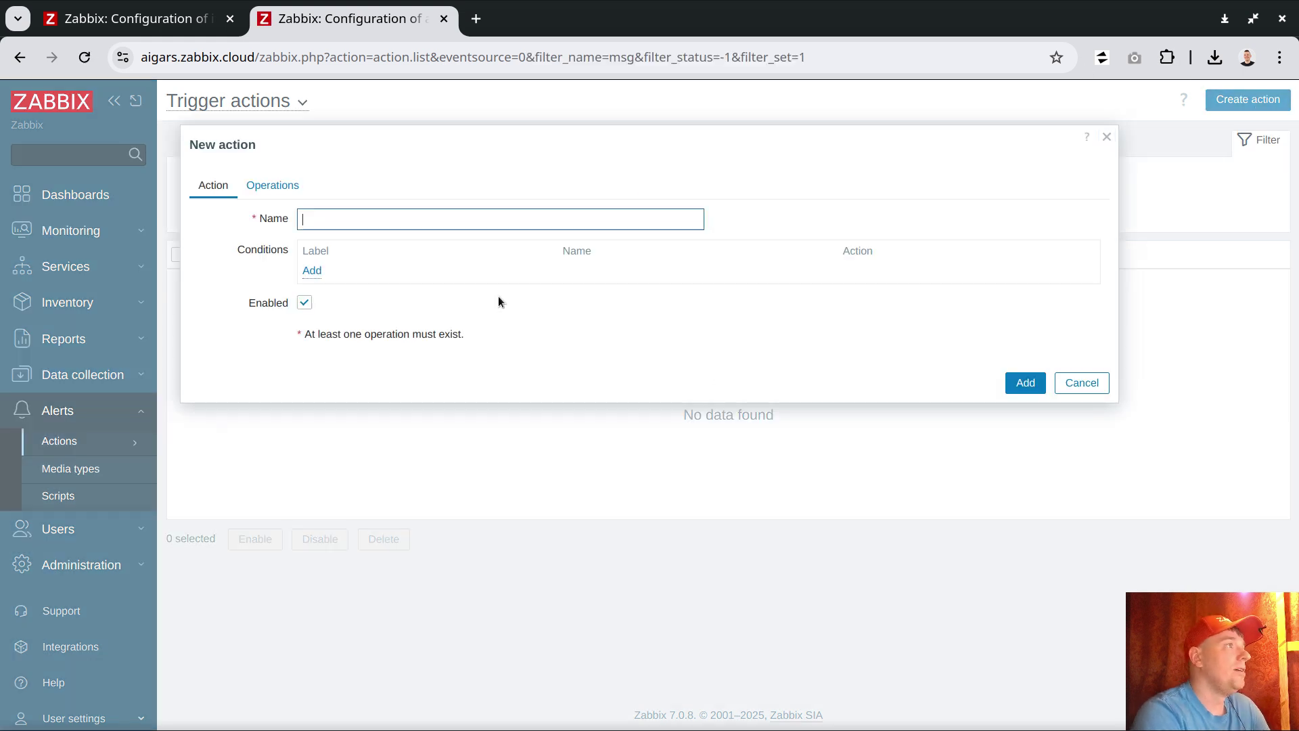
{"action": "type", "text": "msg to"}
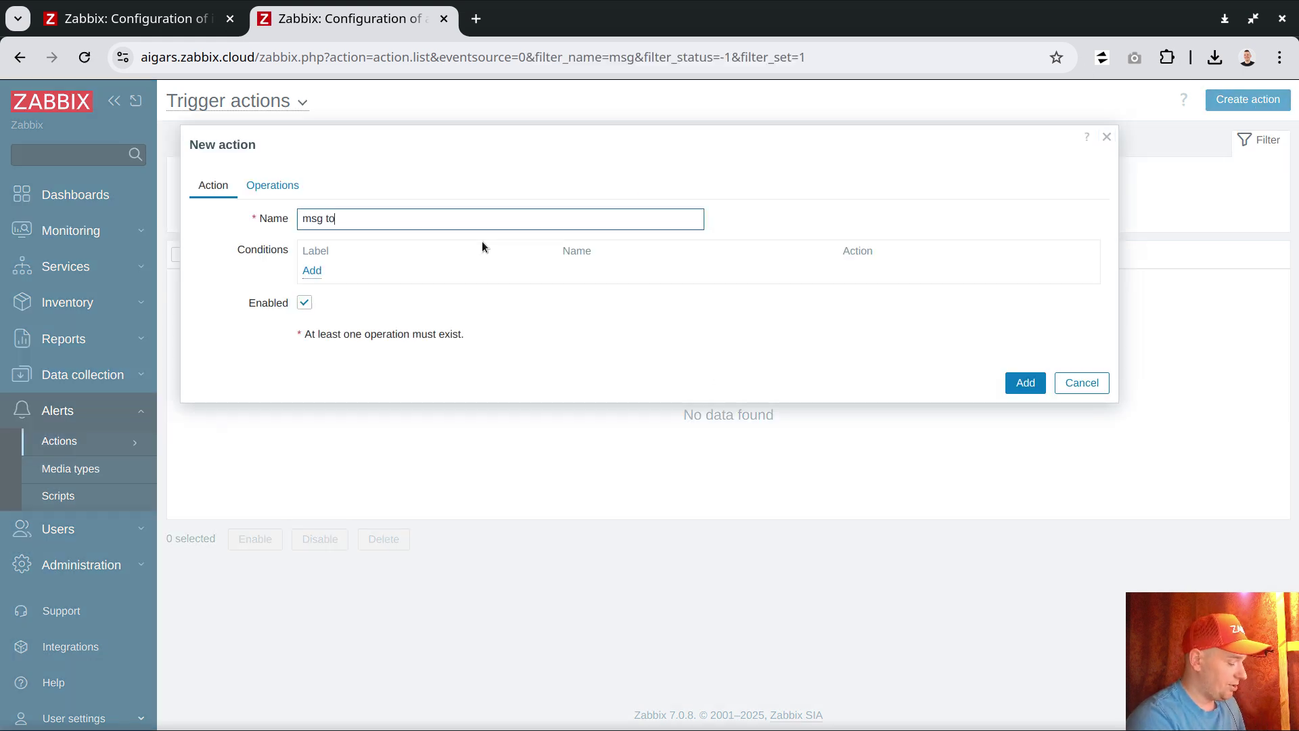
{"action": "type", "text": " earth"}
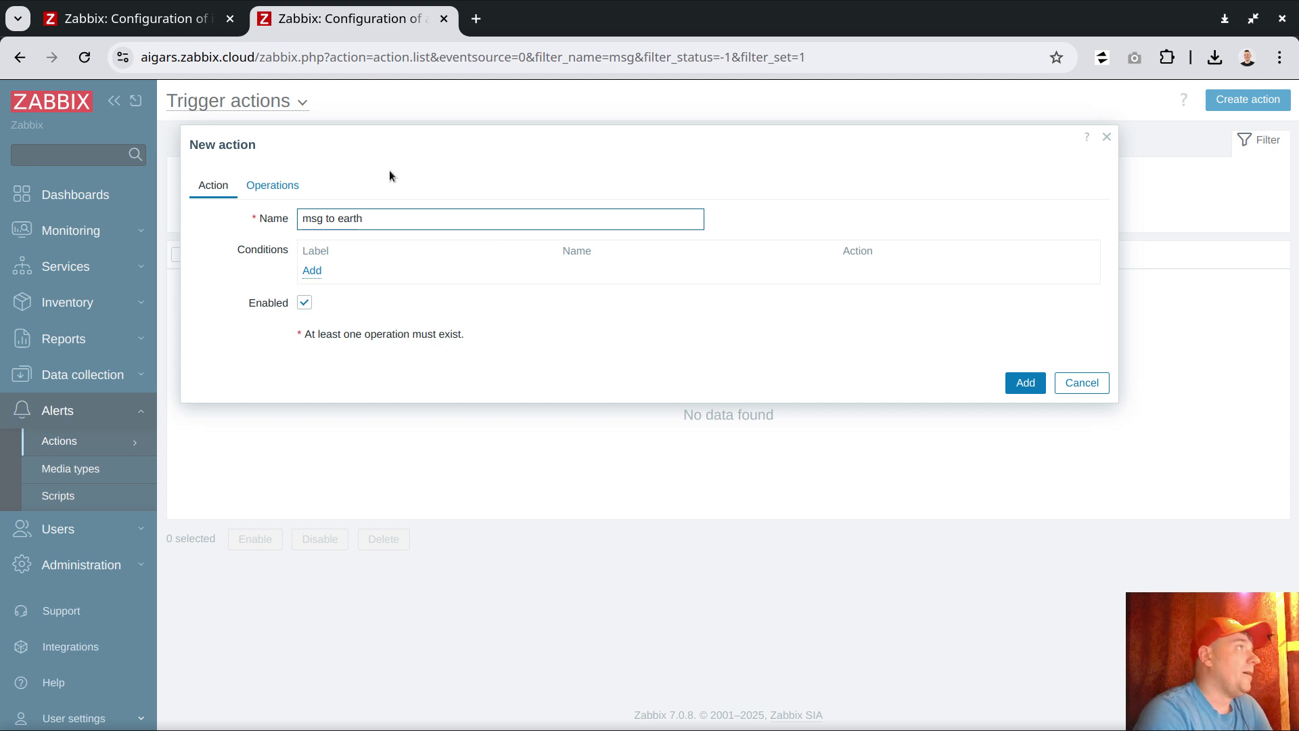
- Add a condition to the new action: trigger severity is greater than or equals Information
{"action": "left_click", "coordinate": [311, 271]}
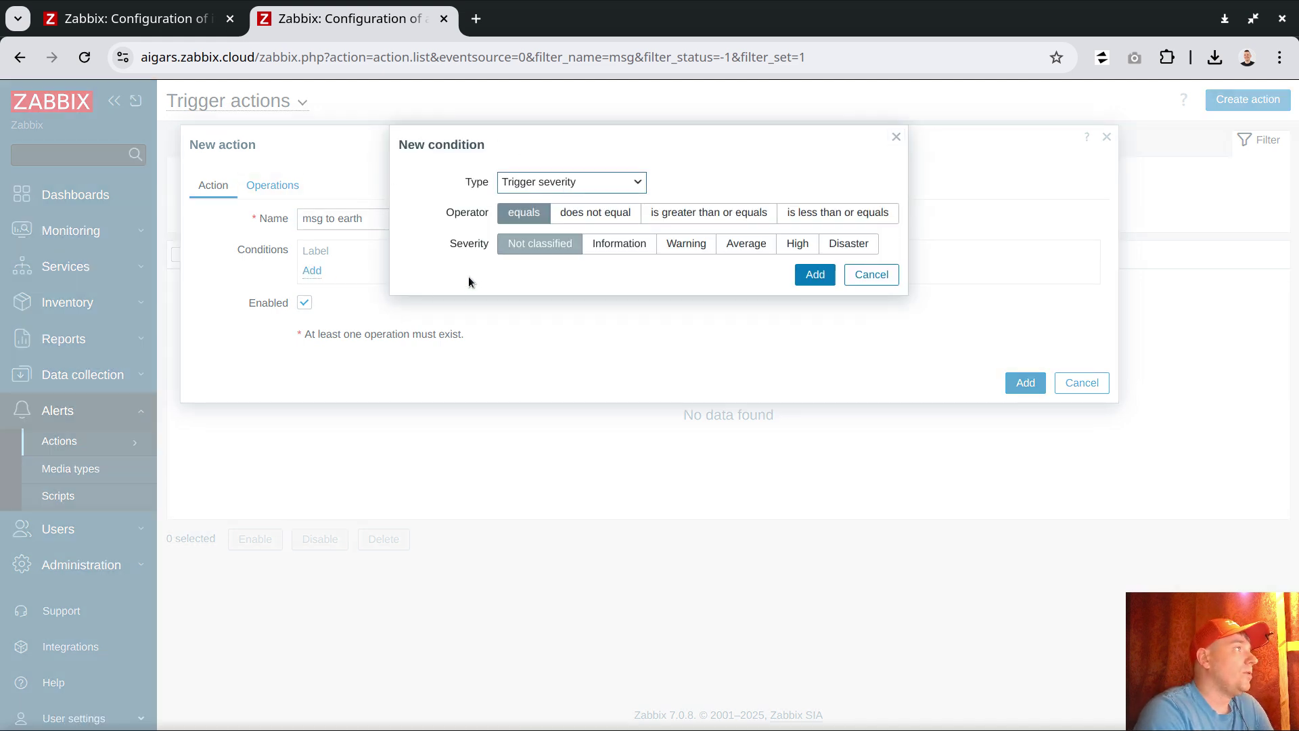
{"action": "left_click", "coordinate": [597, 218]}
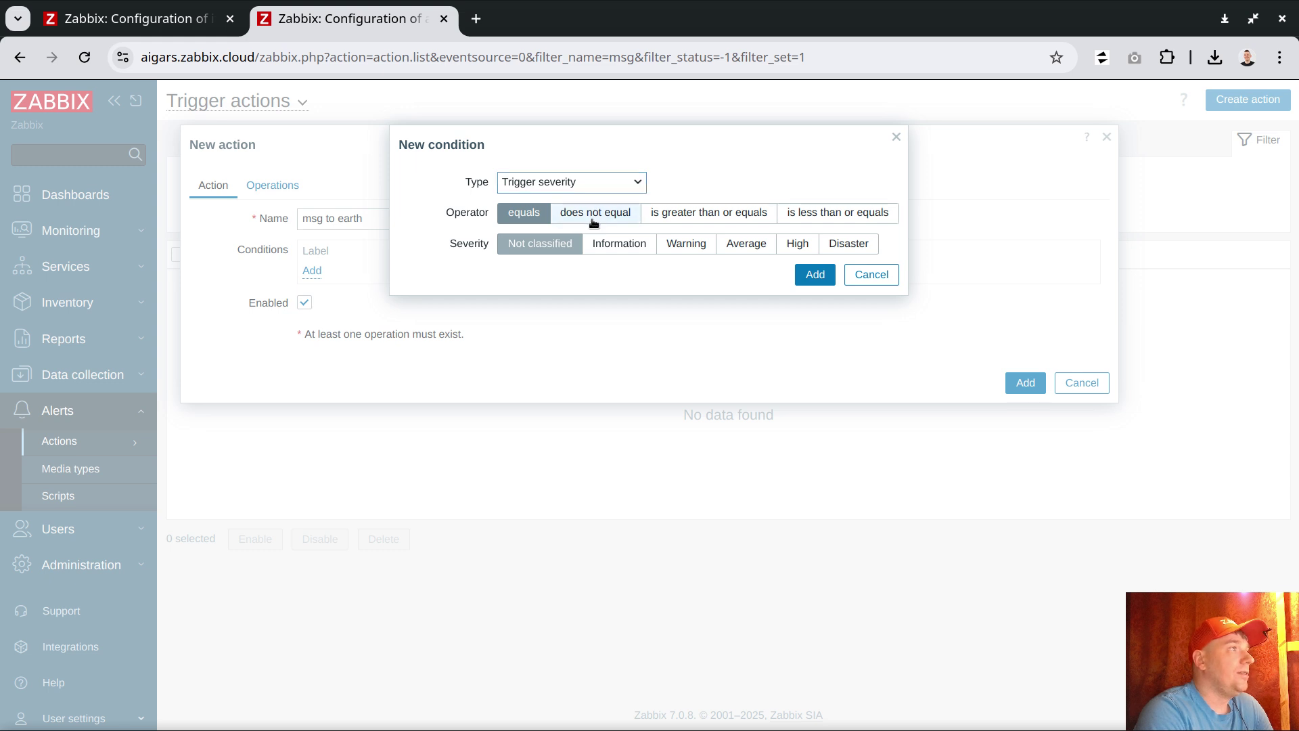
{"action": "left_click", "coordinate": [697, 214]}
{"action": "left_click", "coordinate": [633, 245]}
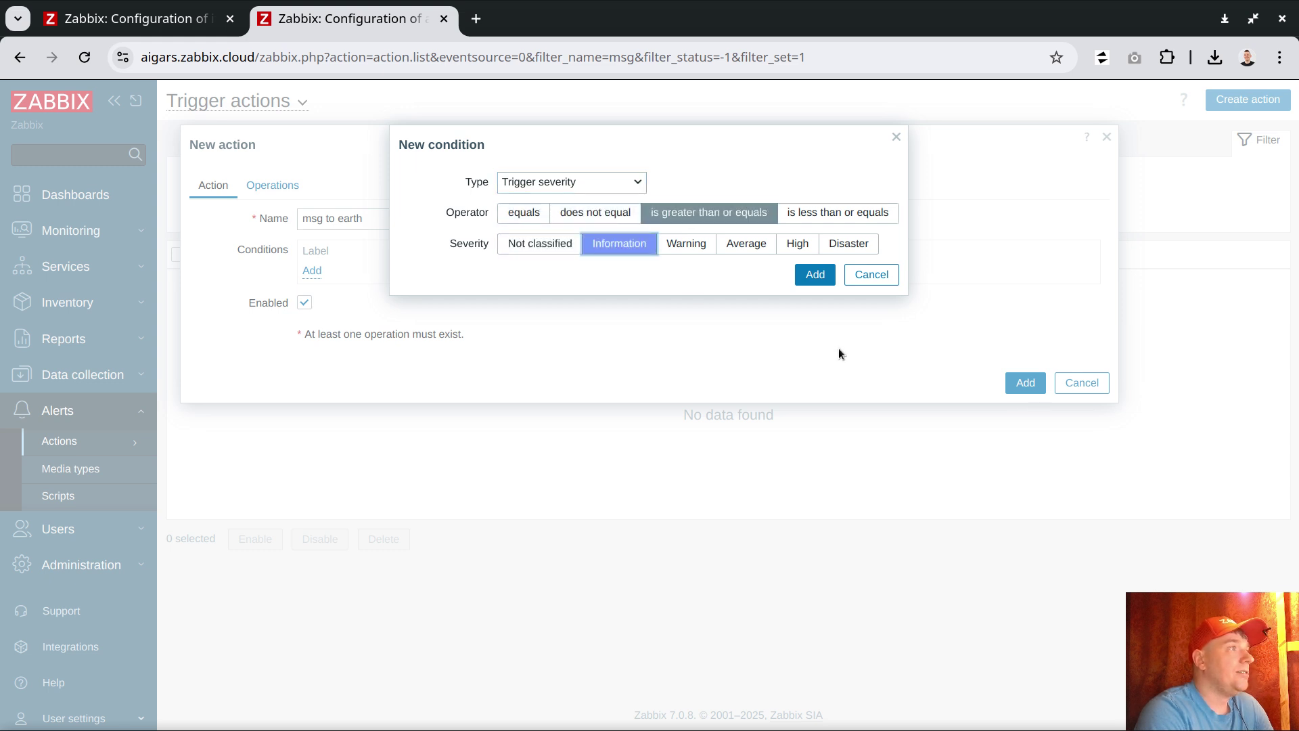
{"action": "left_click", "coordinate": [815, 274]}
- Add an operation to the action that runs the "dynamic msg to earth" script on host DESKTOP-TFFBRE6
{"action": "left_click", "coordinate": [273, 185]}
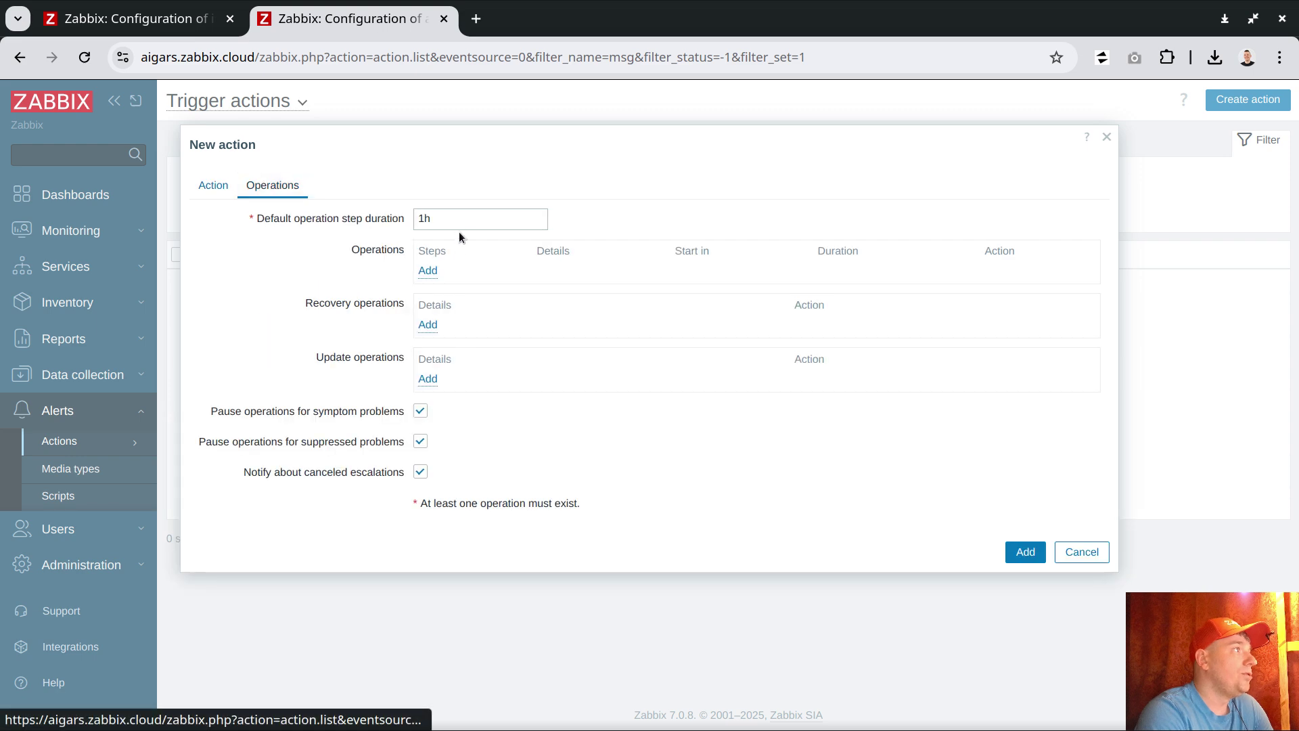
{"action": "left_click", "coordinate": [428, 270]}
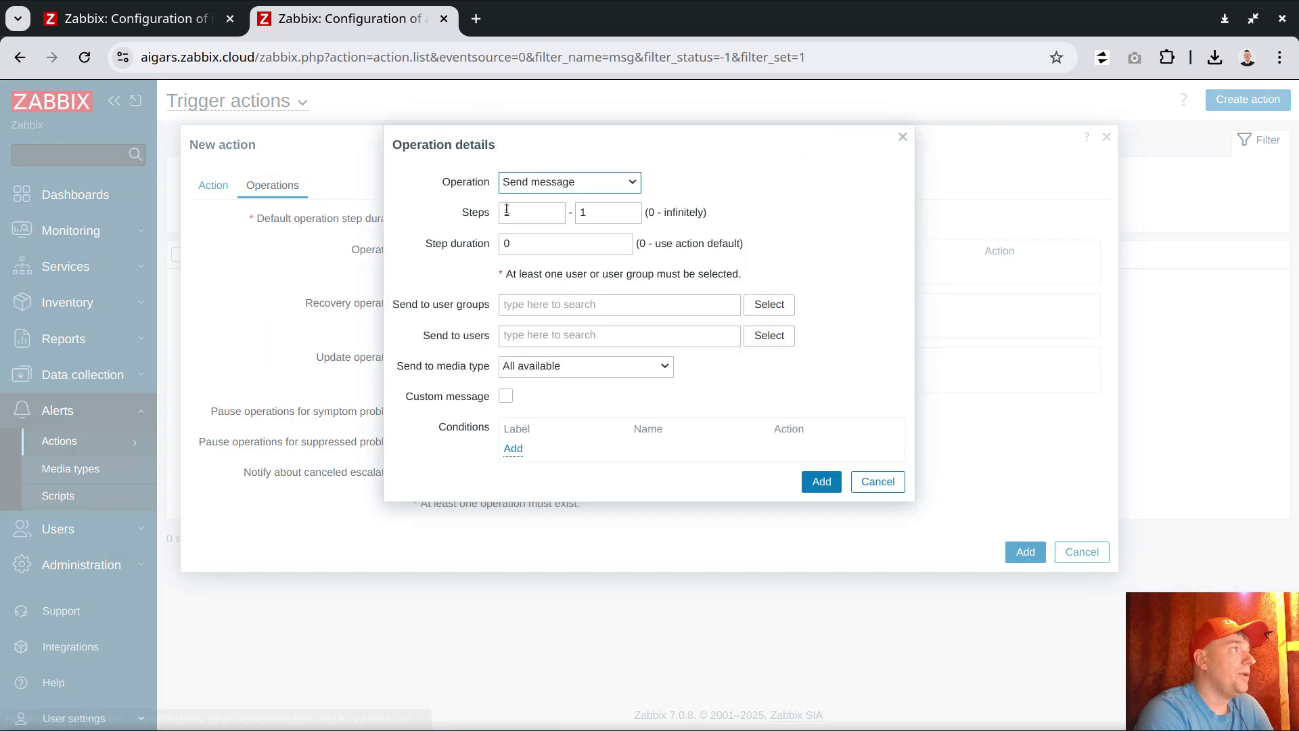
{"action": "left_click", "coordinate": [542, 182]}
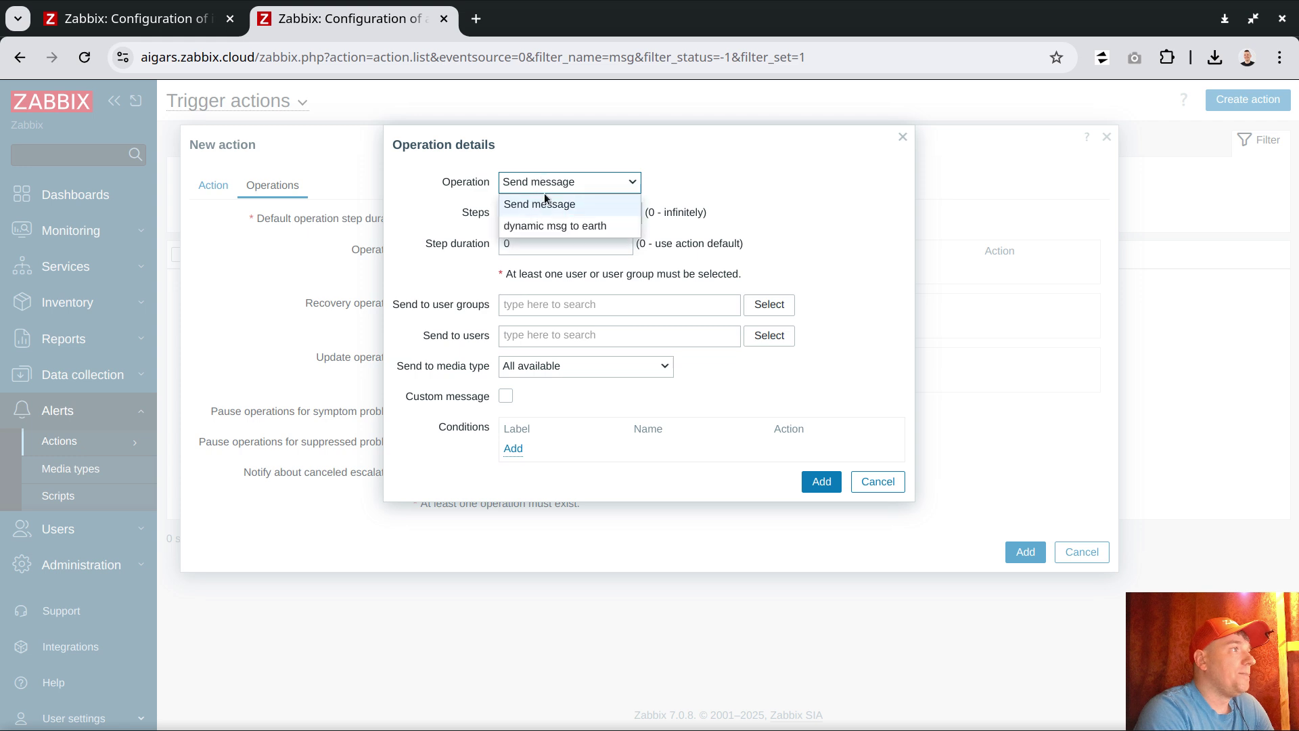
{"action": "left_click", "coordinate": [579, 226]}
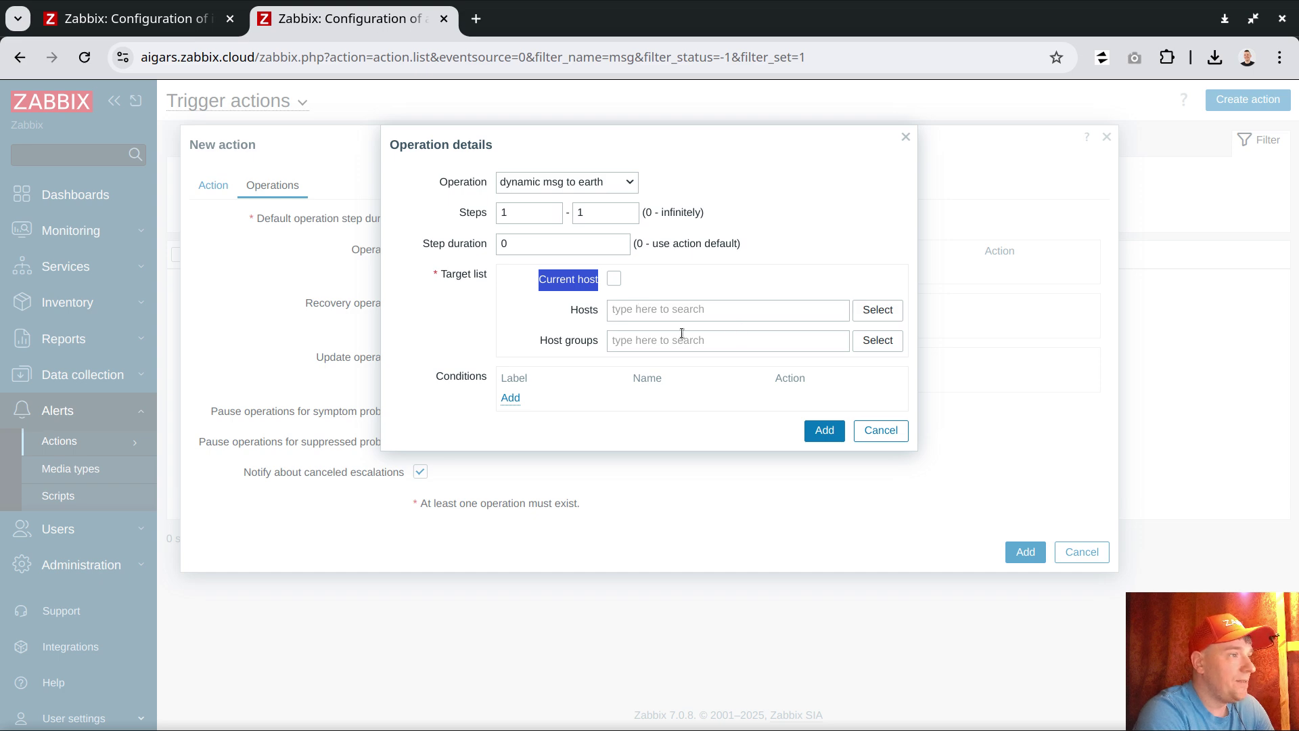
{"action": "left_click", "coordinate": [657, 309]}
{"action": "type", "text": "desk"}
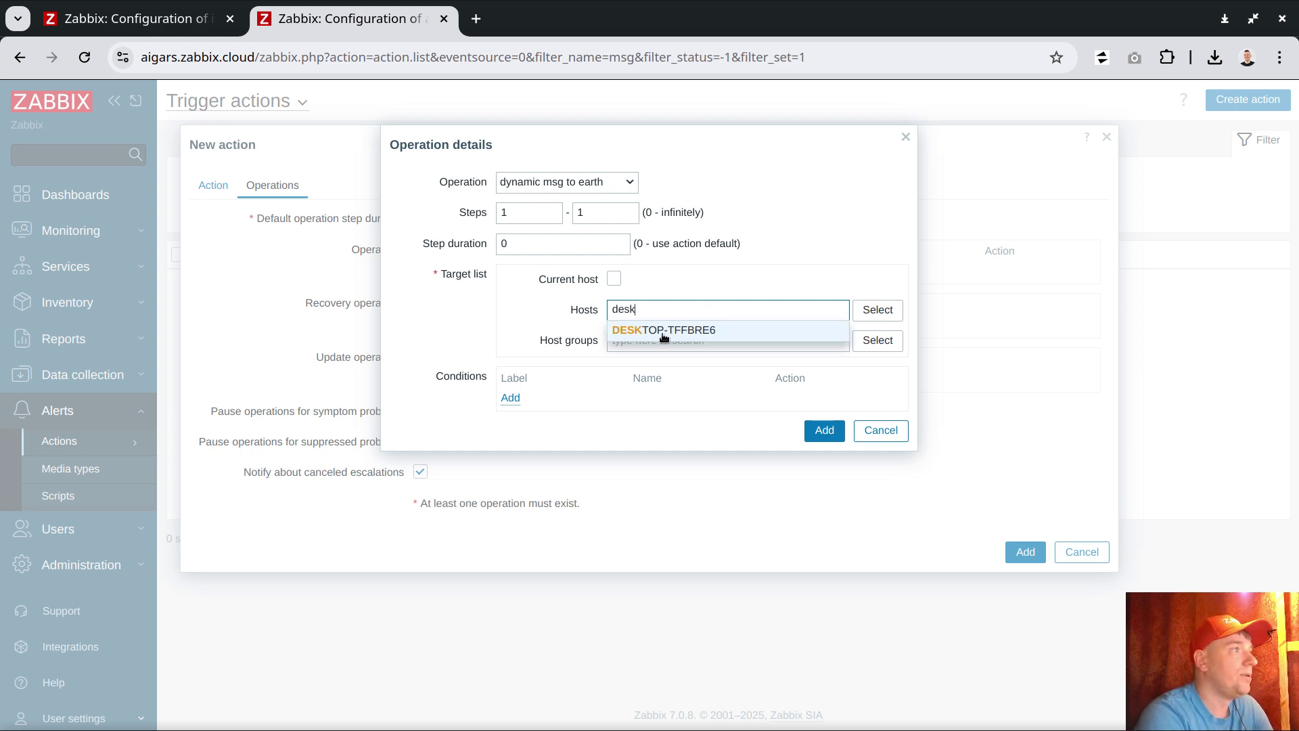
{"action": "left_click", "coordinate": [654, 332]}
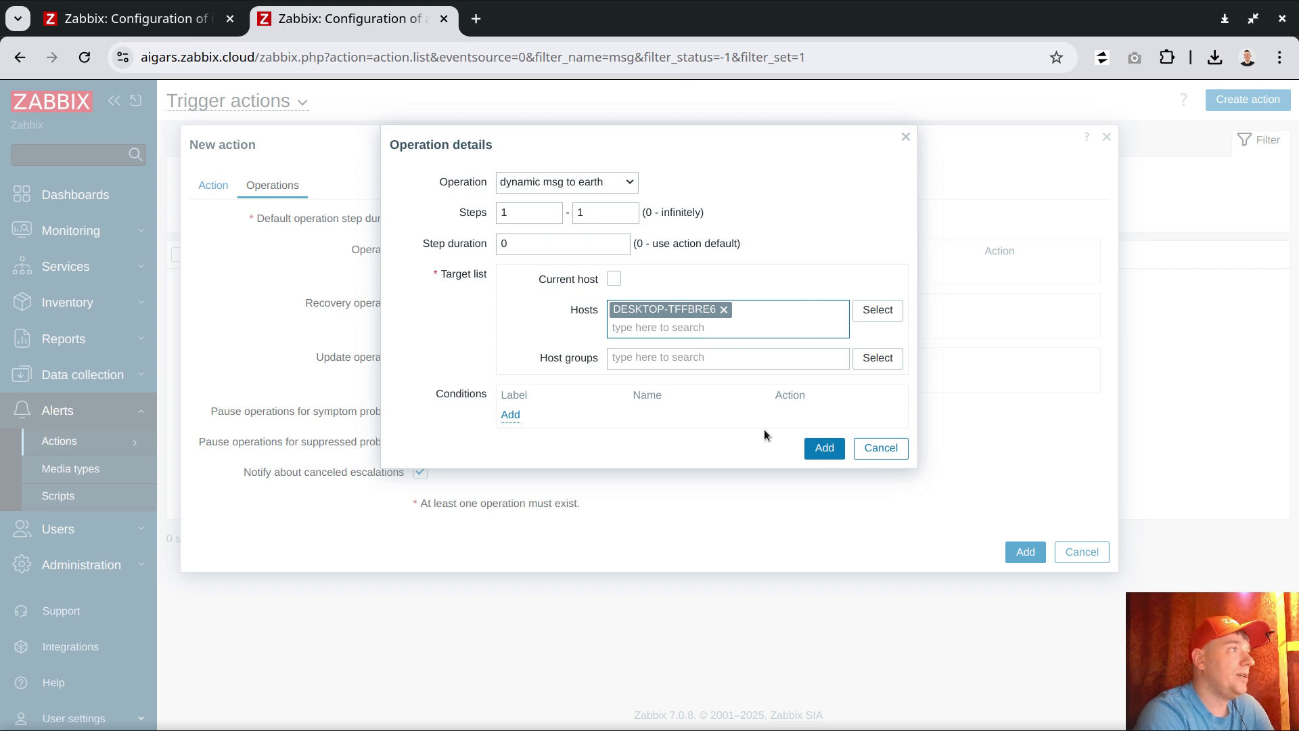
{"action": "left_click", "coordinate": [825, 449]}
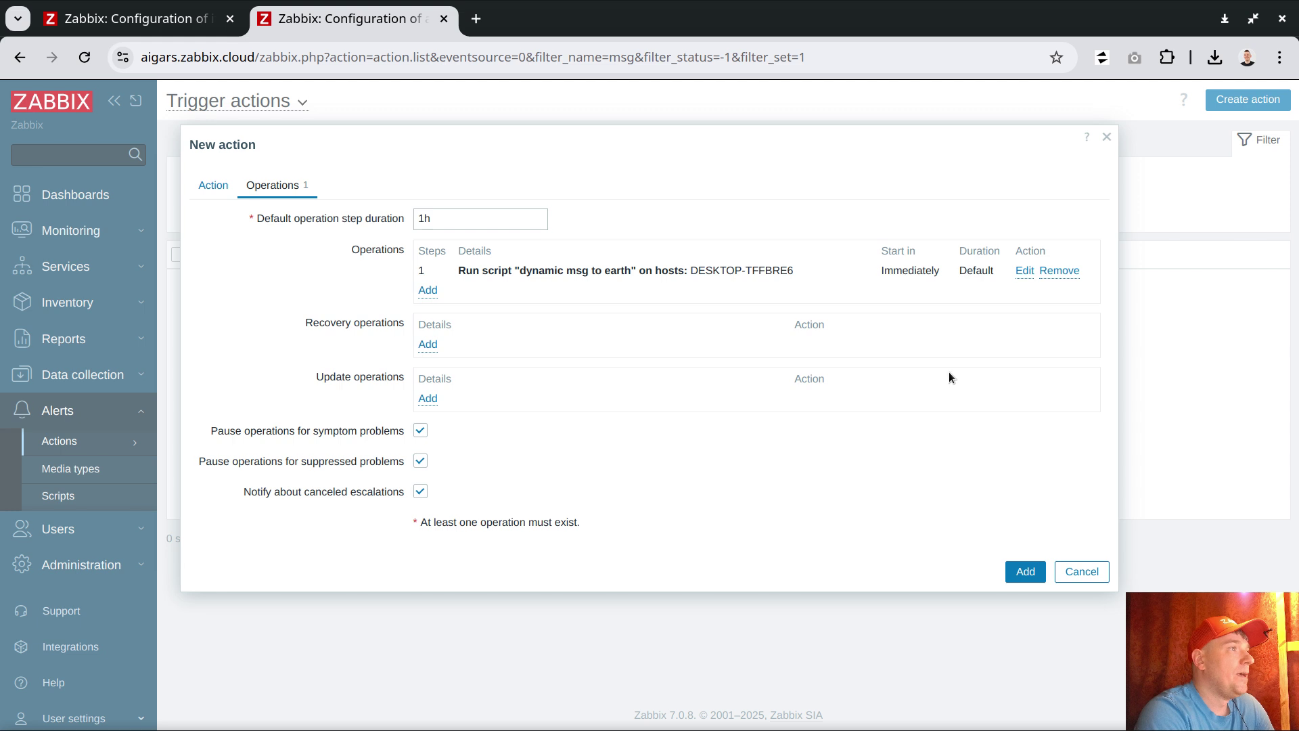
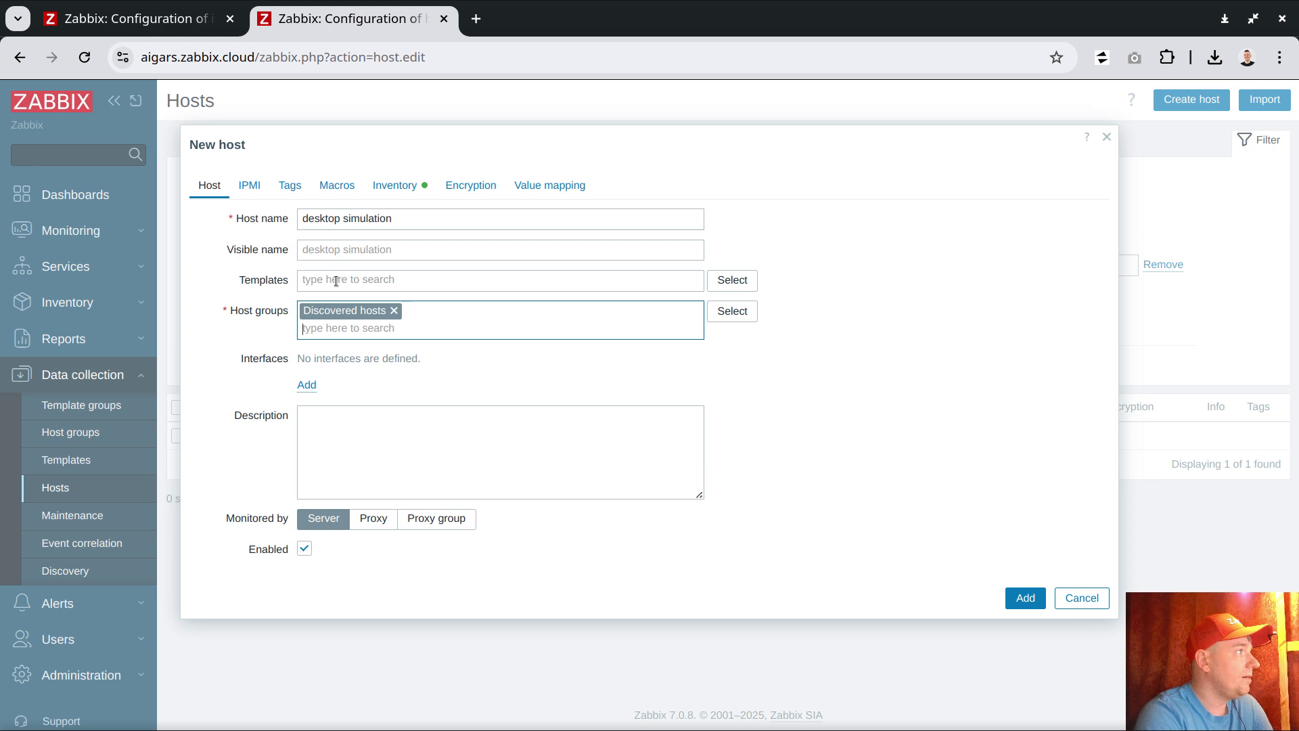
- Link the "generate random numbers simulate" template to the new desktop simulation host and add the host
{"action": "left_click", "coordinate": [336, 281]}
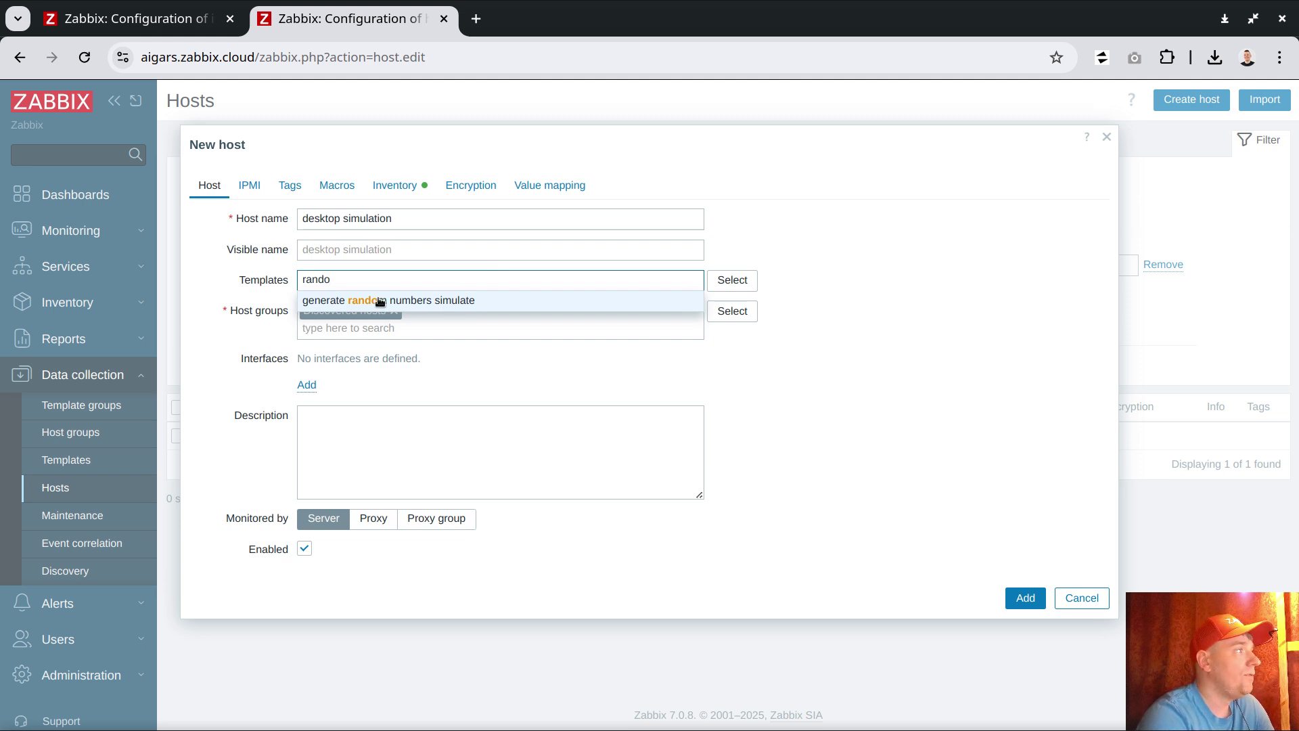
{"action": "left_click", "coordinate": [370, 303]}
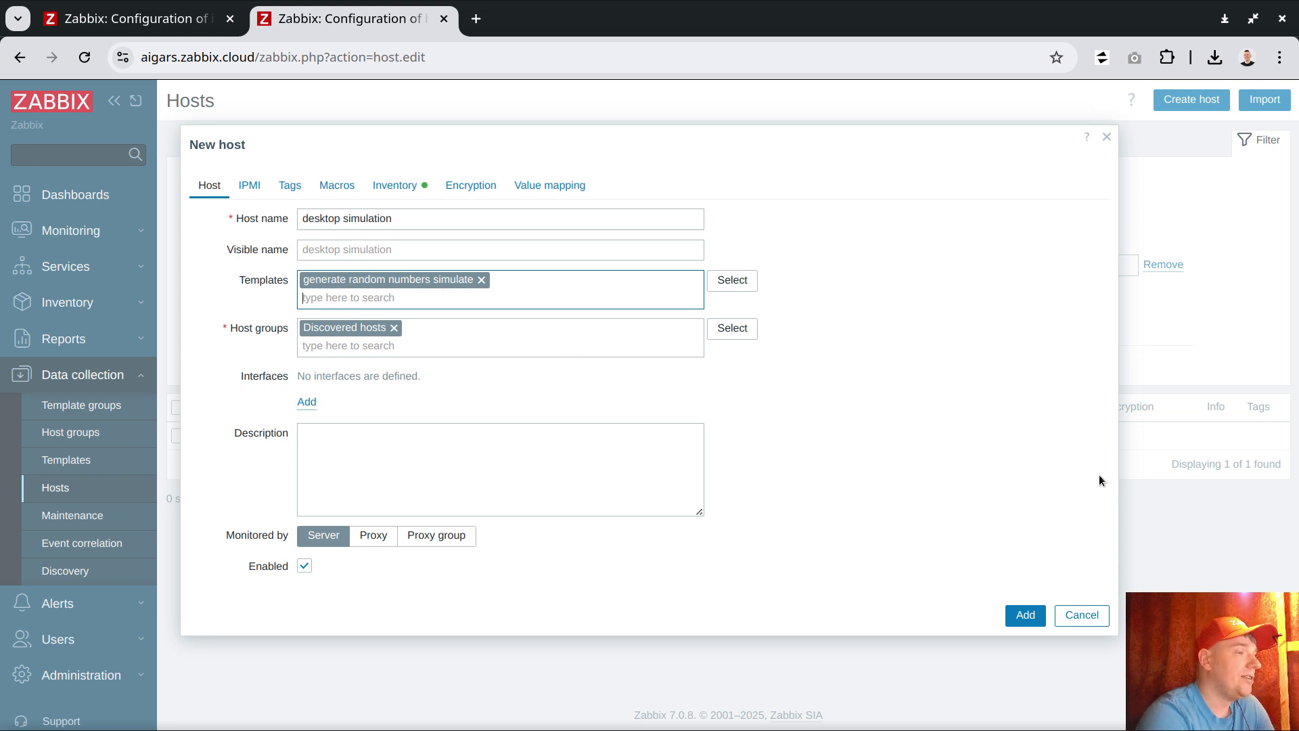
{"action": "left_click", "coordinate": [1026, 615]}
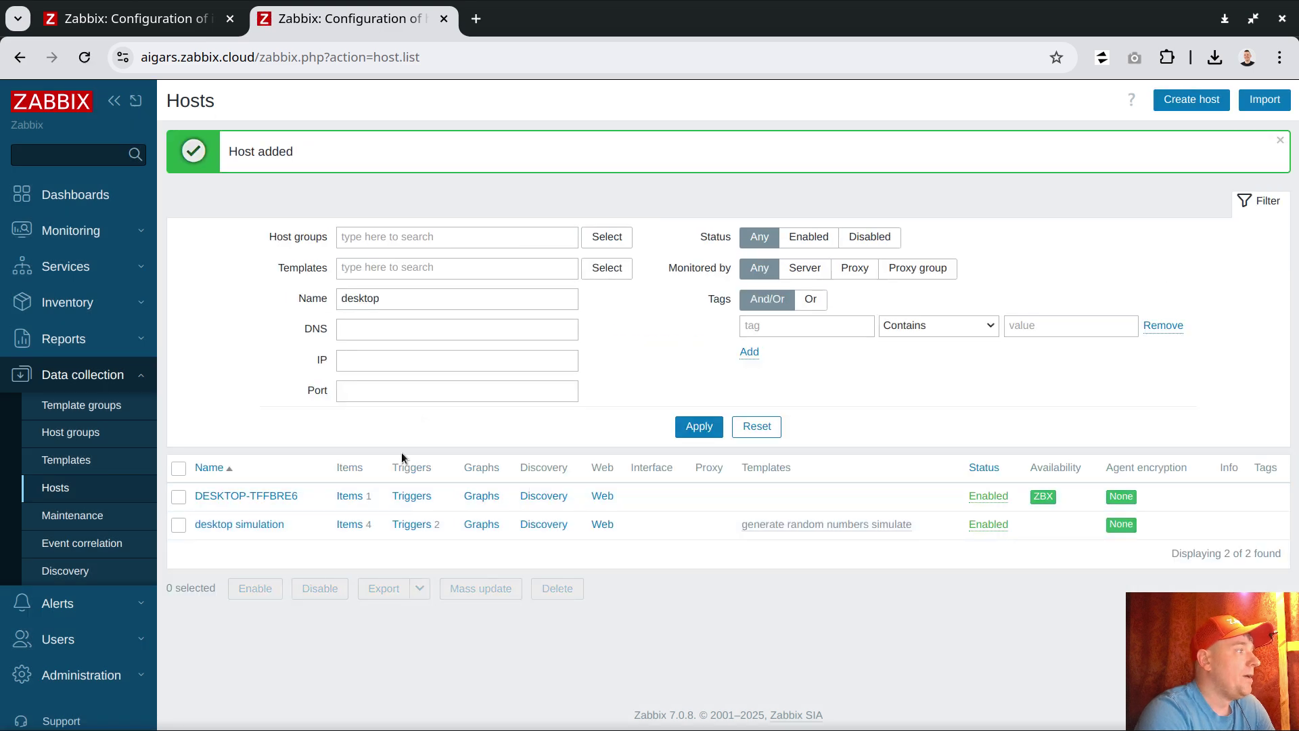
- Examine the desktop simulation host's triggers and items, checking the input item's key and the trigger values
{"action": "left_click", "coordinate": [415, 528]}
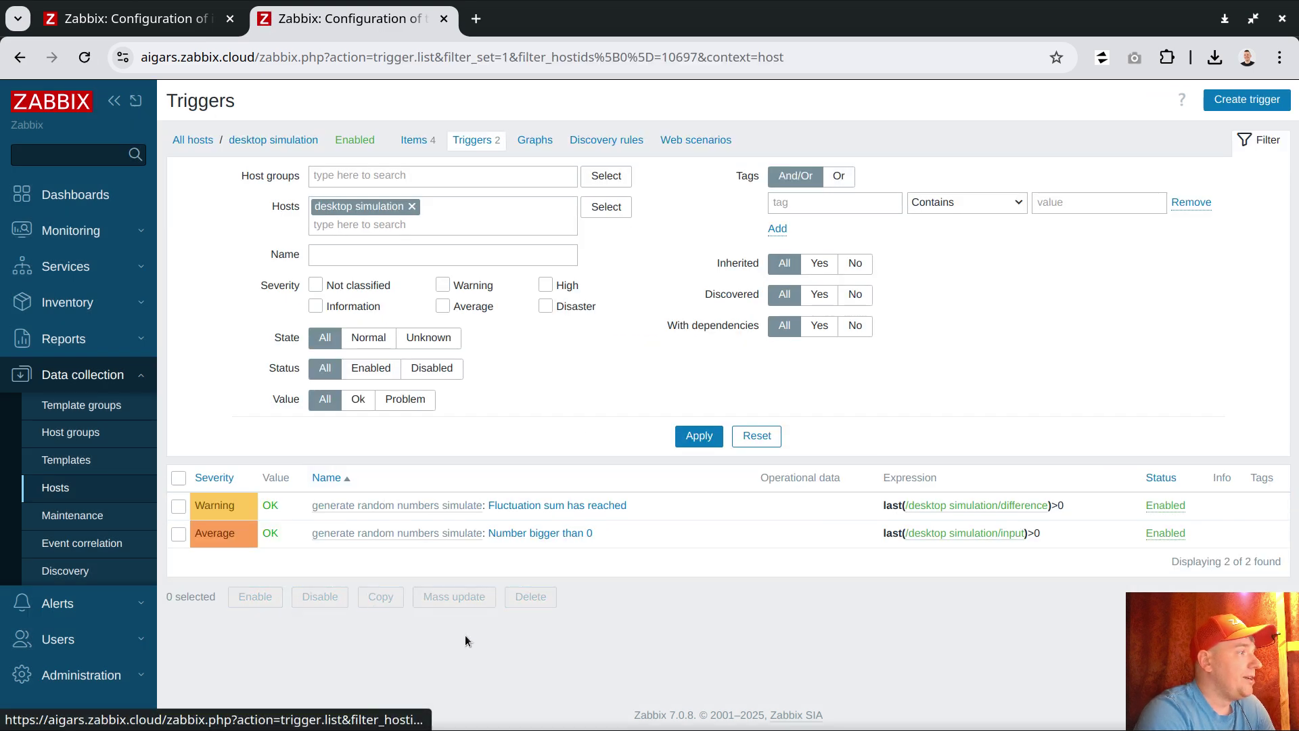
{"action": "left_click_drag", "start_coordinate": [604, 533], "coordinate": [534, 538]}
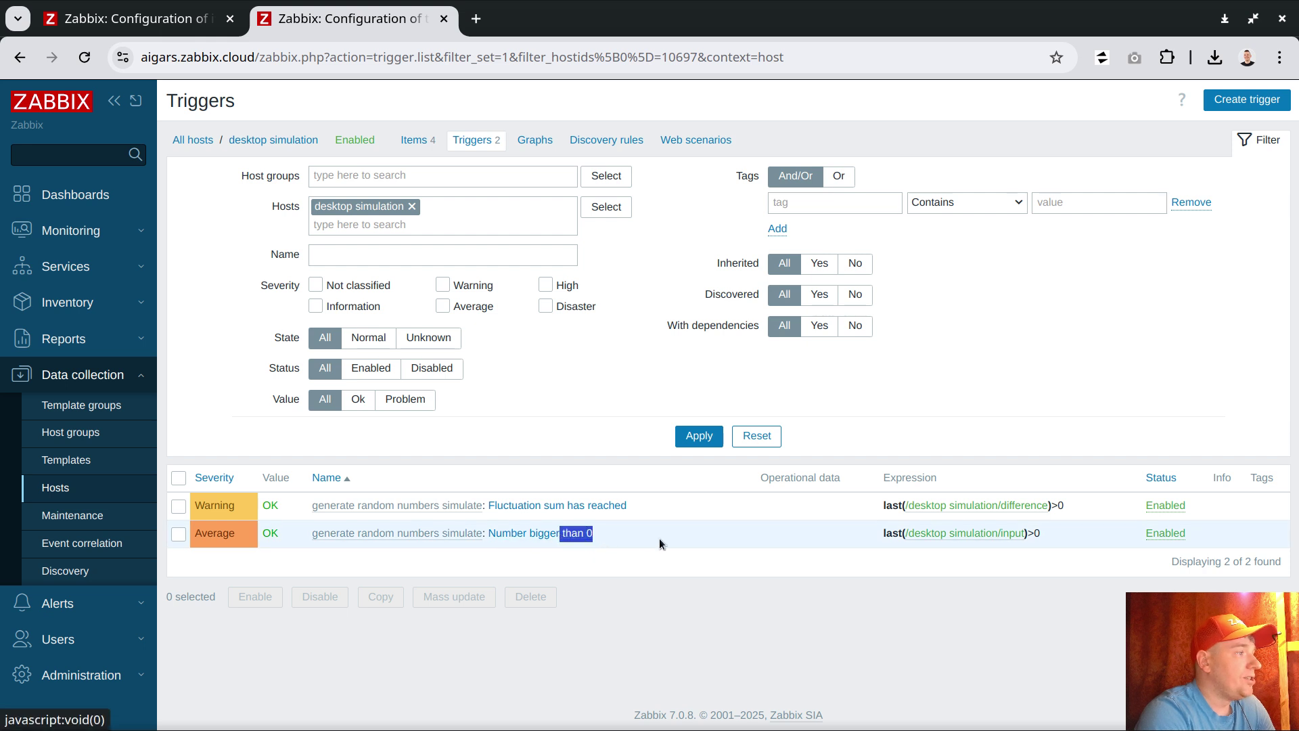
{"action": "left_click_drag", "start_coordinate": [659, 538], "coordinate": [620, 530]}
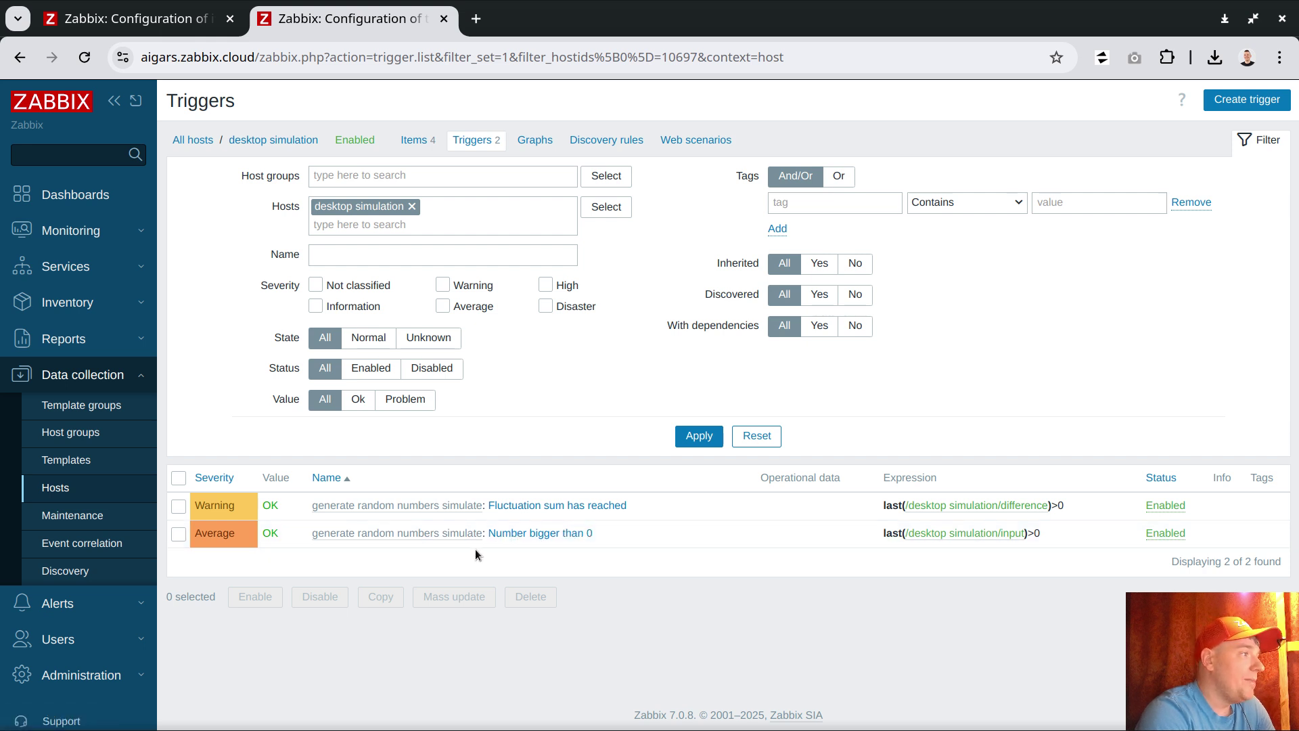
{"action": "left_click", "coordinate": [415, 139]}
{"action": "scroll", "coordinate": [798, 438], "scroll_direction": "down", "scroll_amount": 3}
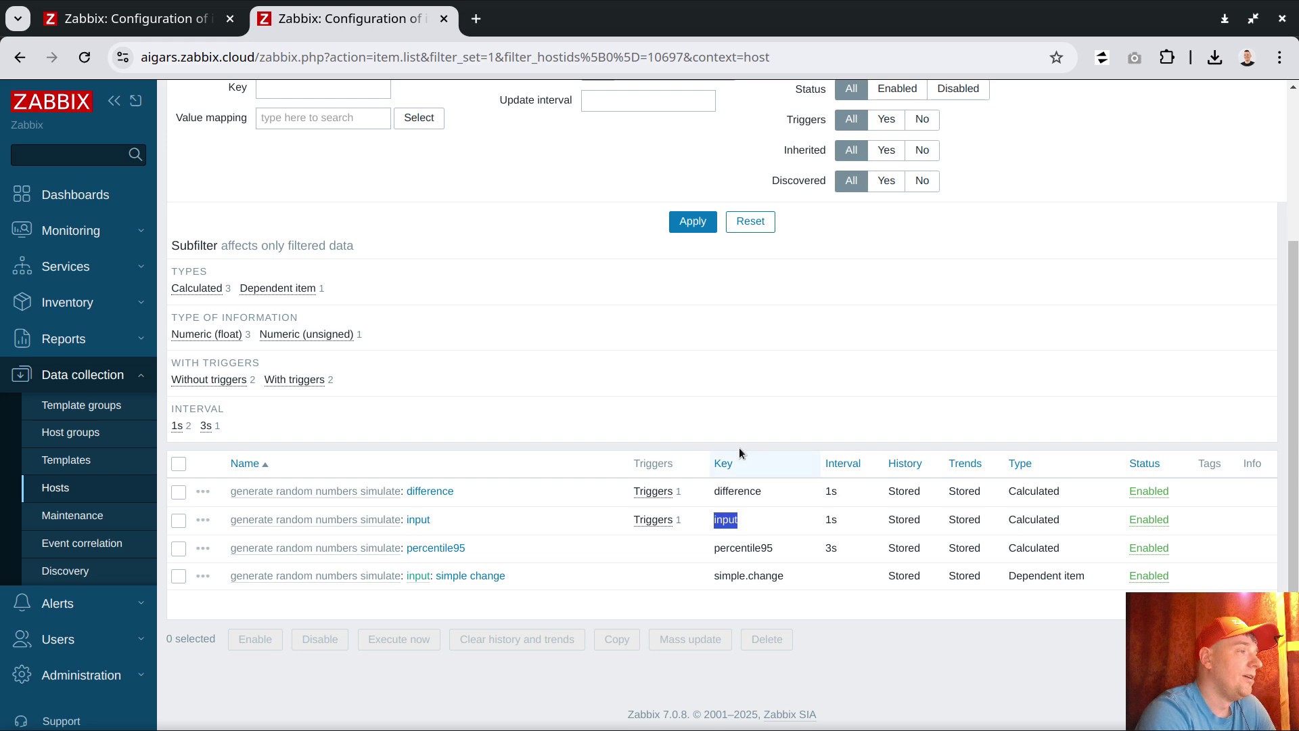
{"action": "scroll", "coordinate": [739, 448], "scroll_direction": "up", "scroll_amount": 5}
{"action": "left_click", "coordinate": [468, 139]}
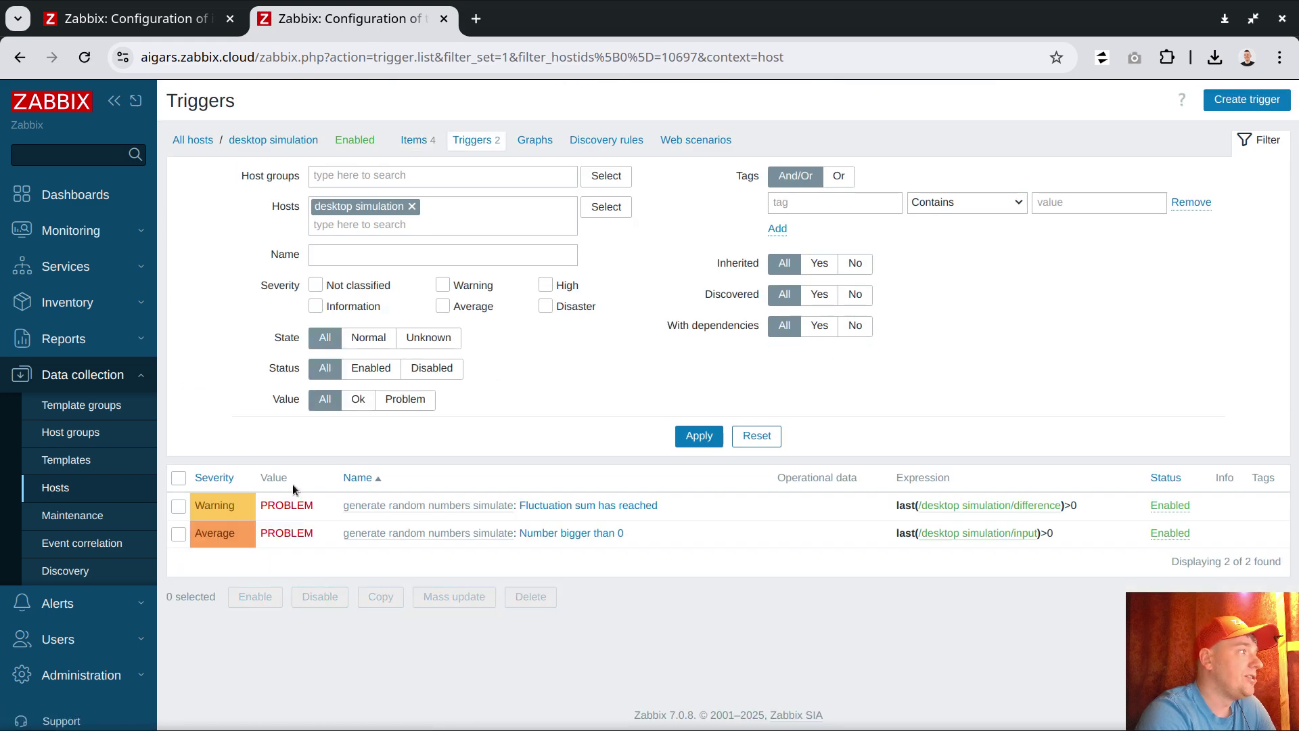
{"action": "left_click_drag", "start_coordinate": [314, 506], "coordinate": [288, 508]}
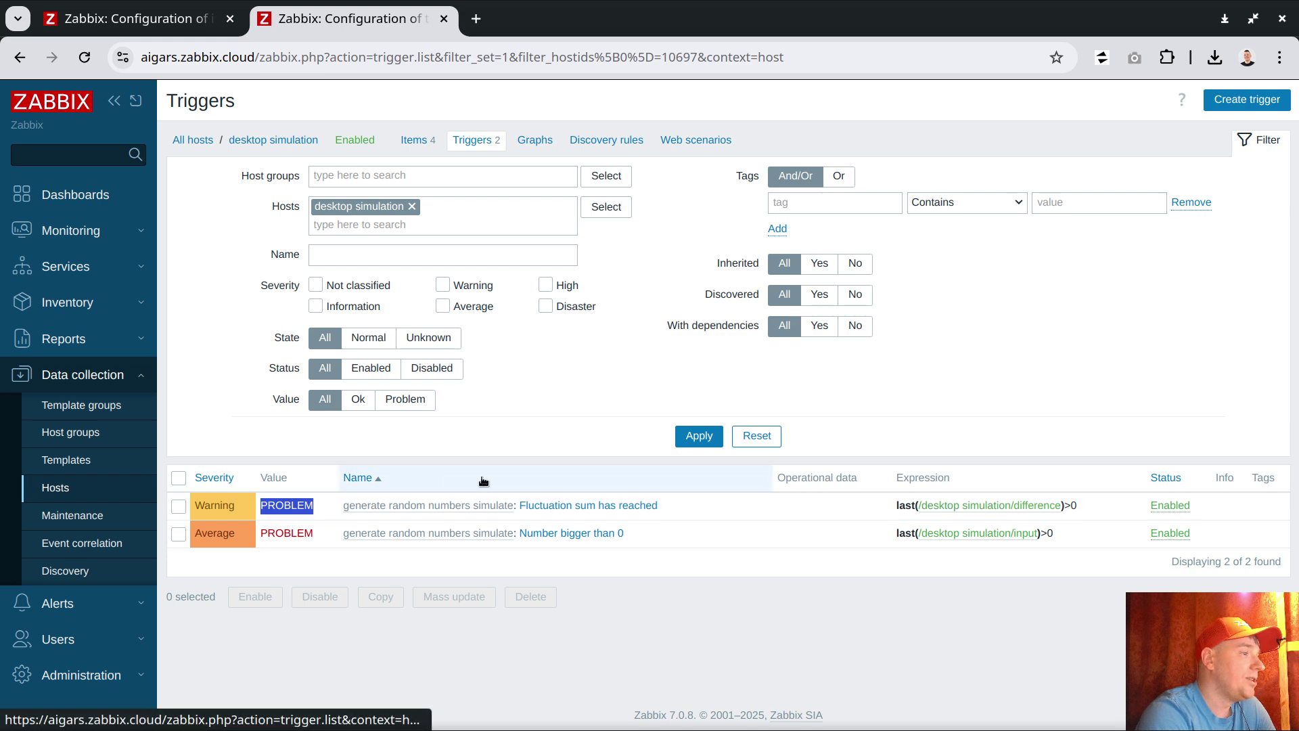
- Check the agent console on the remote desktop for executed commands, and return to the Zabbix triggers page
{"action": "key", "text": "alt+Tab"}
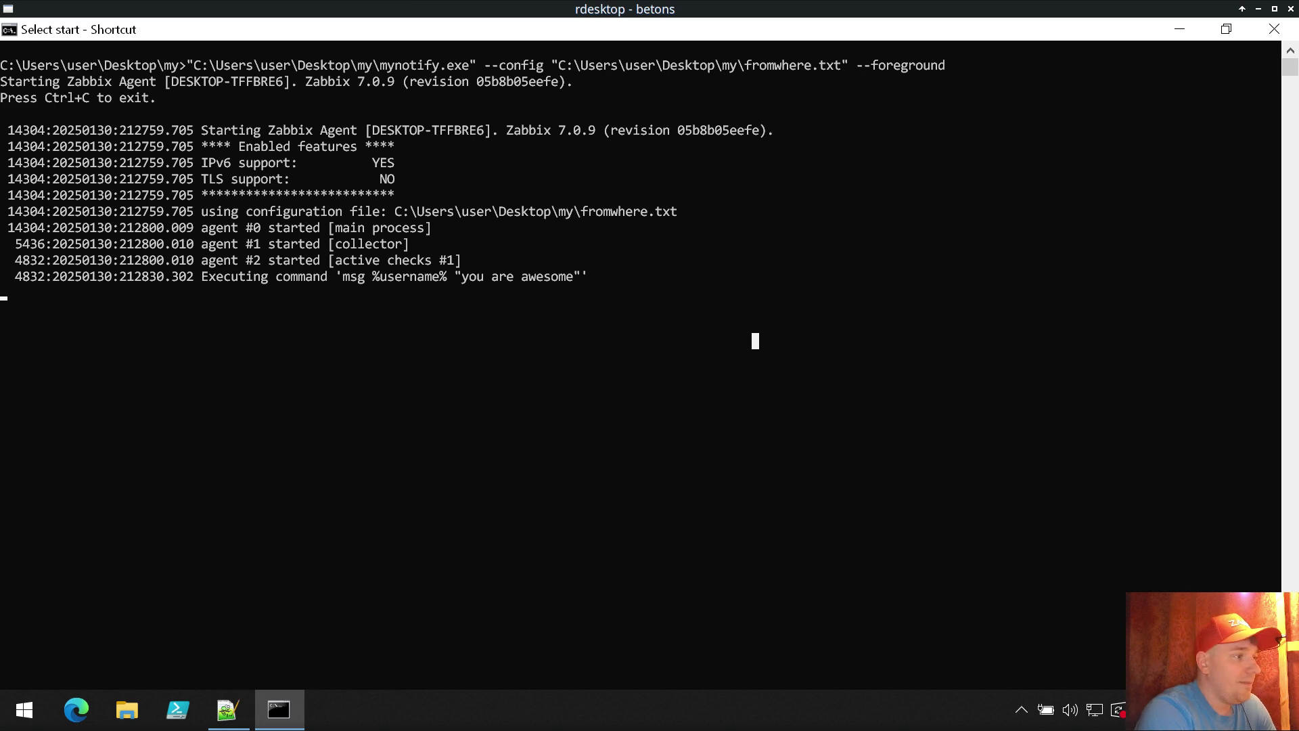
{"action": "key", "text": "alt+Tab"}
{"action": "left_click", "coordinate": [795, 631]}
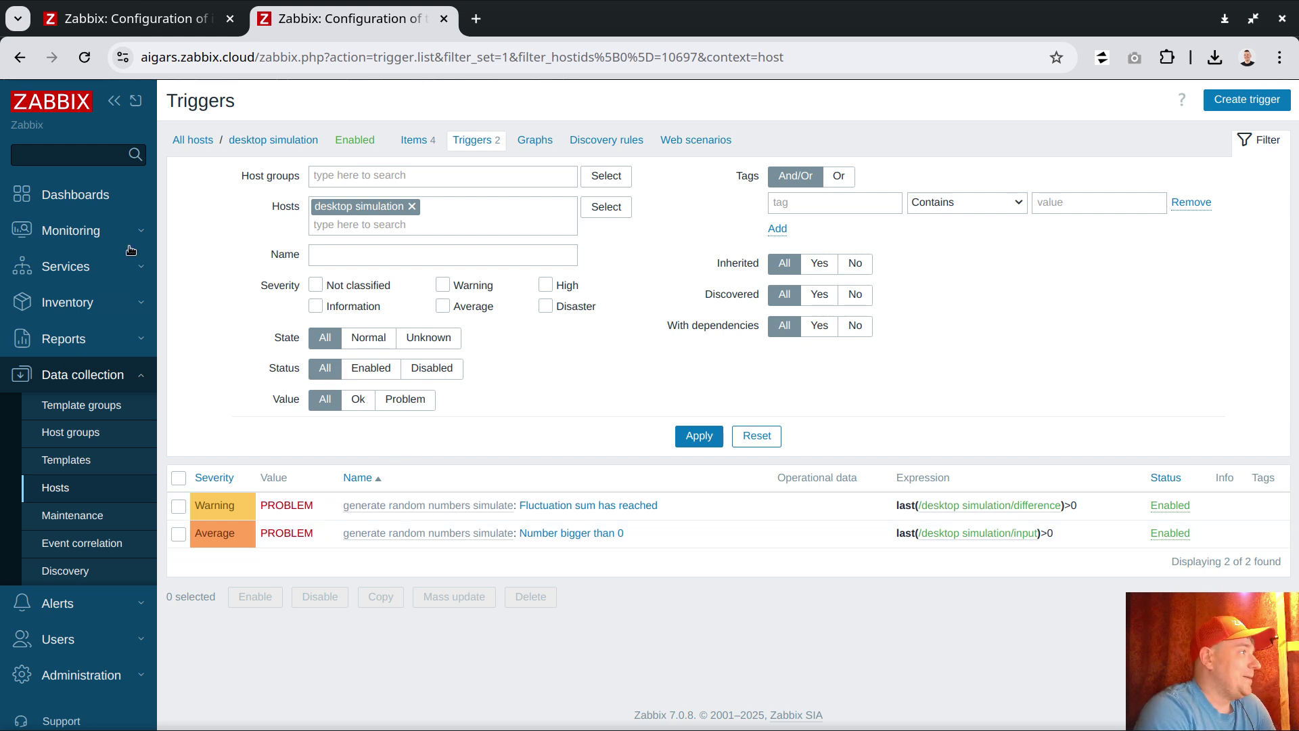
- Open the problems list and view the action details of the desktop simulation host's "Fluctuation sum has reached" problem
{"action": "left_click", "coordinate": [91, 234]}
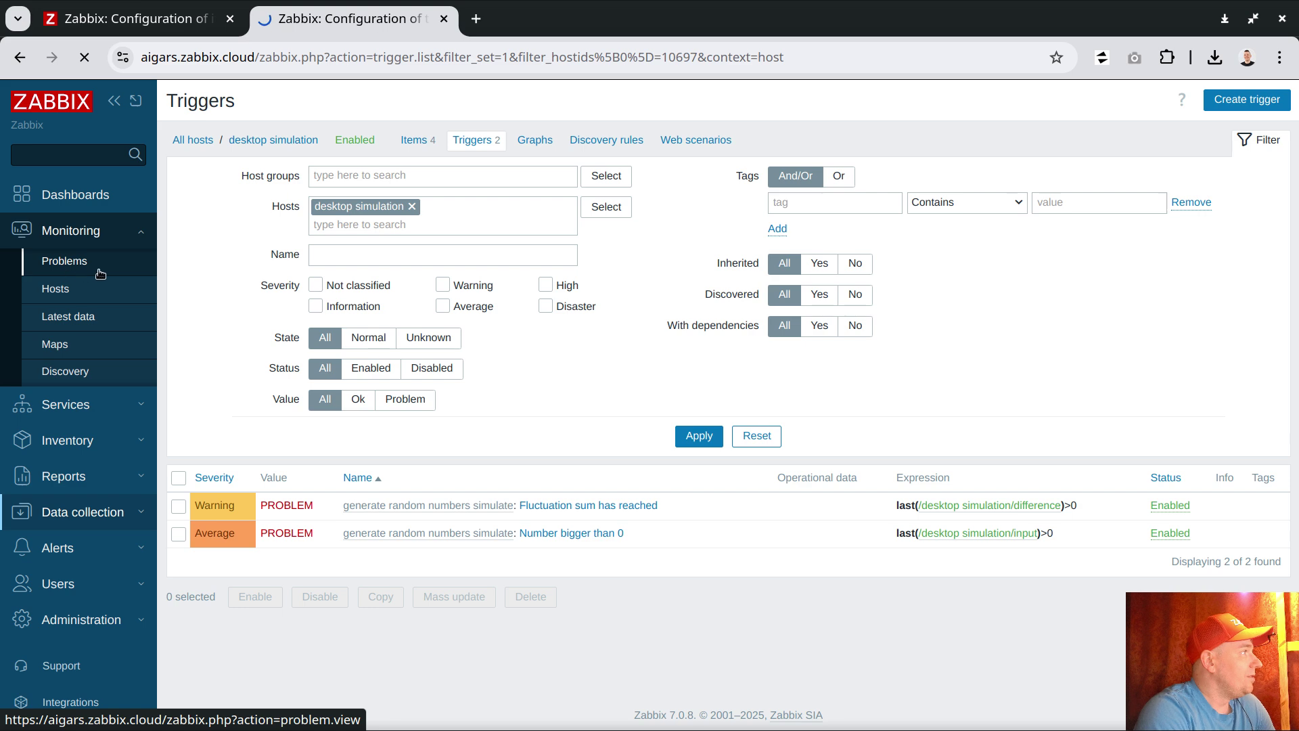
{"action": "scroll", "coordinate": [939, 411], "scroll_direction": "down", "scroll_amount": 3}
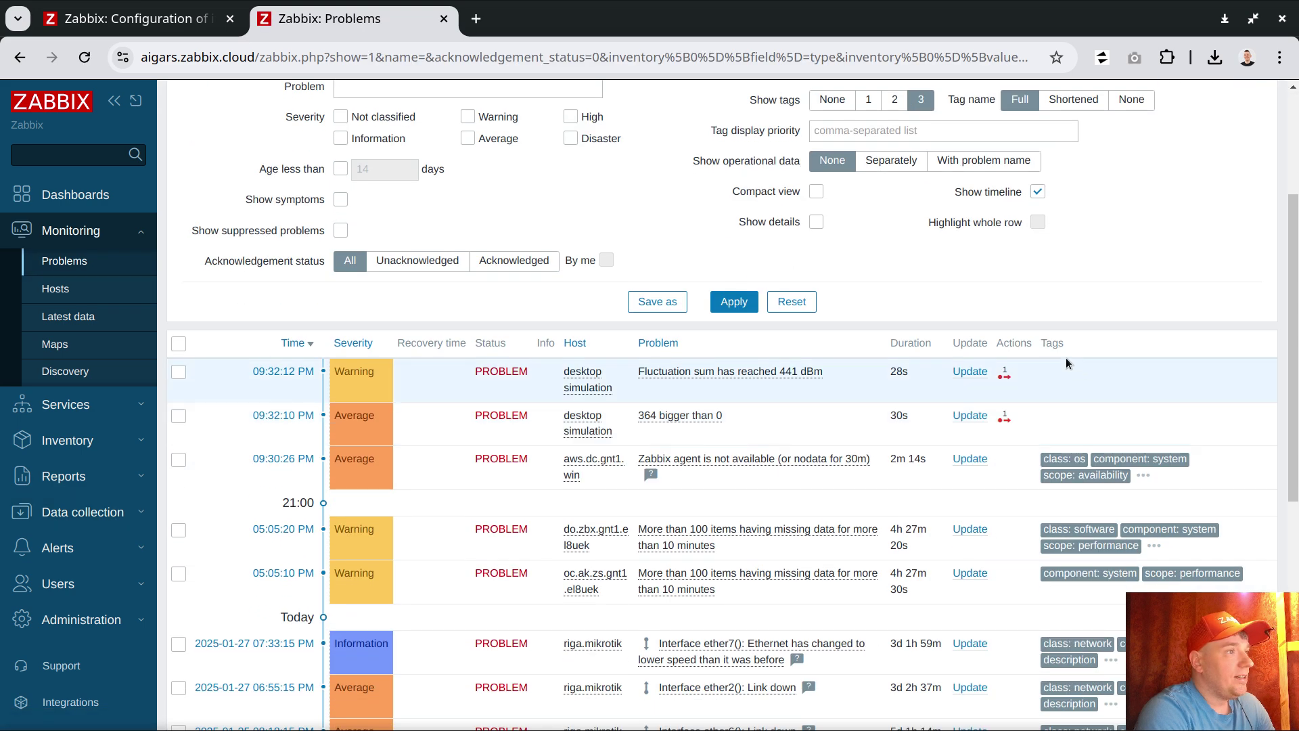
{"action": "left_click", "coordinate": [1005, 373]}
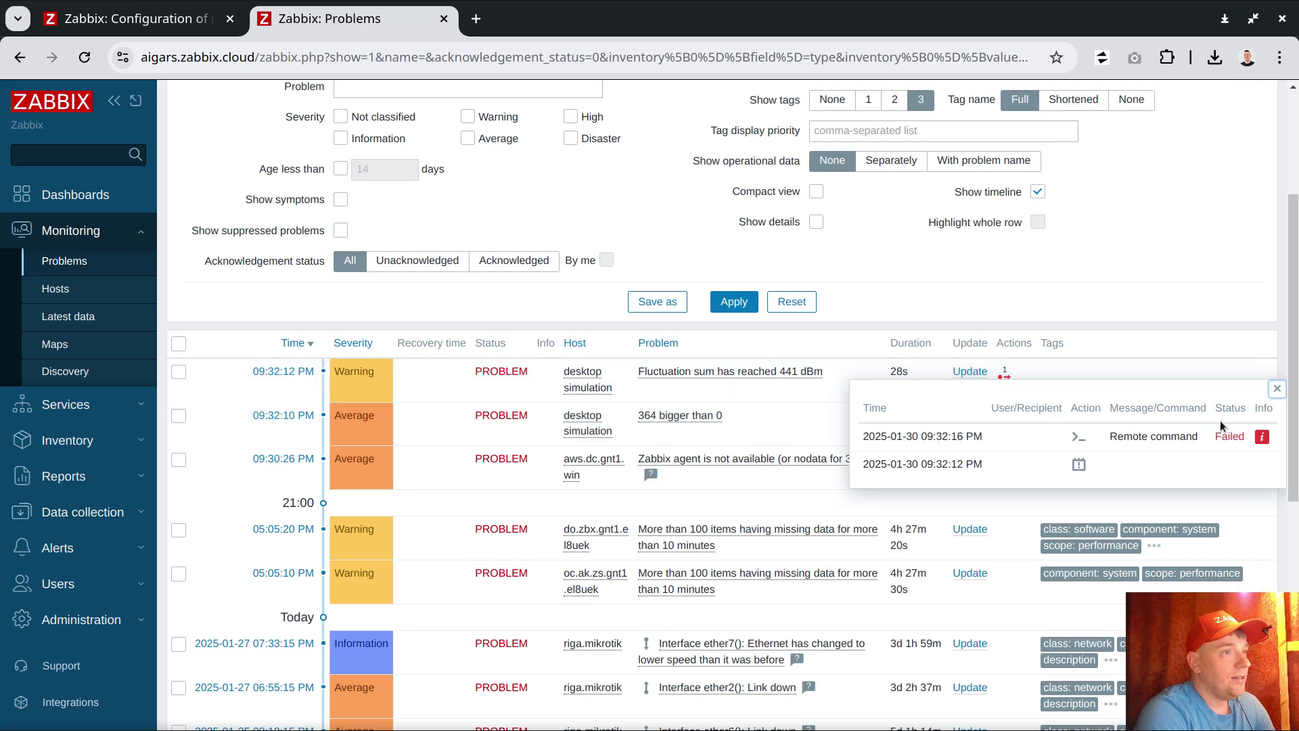
- Read the error information of the remote command for the "Fluctuation sum has reached 441 dBm" problem and close its action details
{"action": "left_click", "coordinate": [1263, 438]}
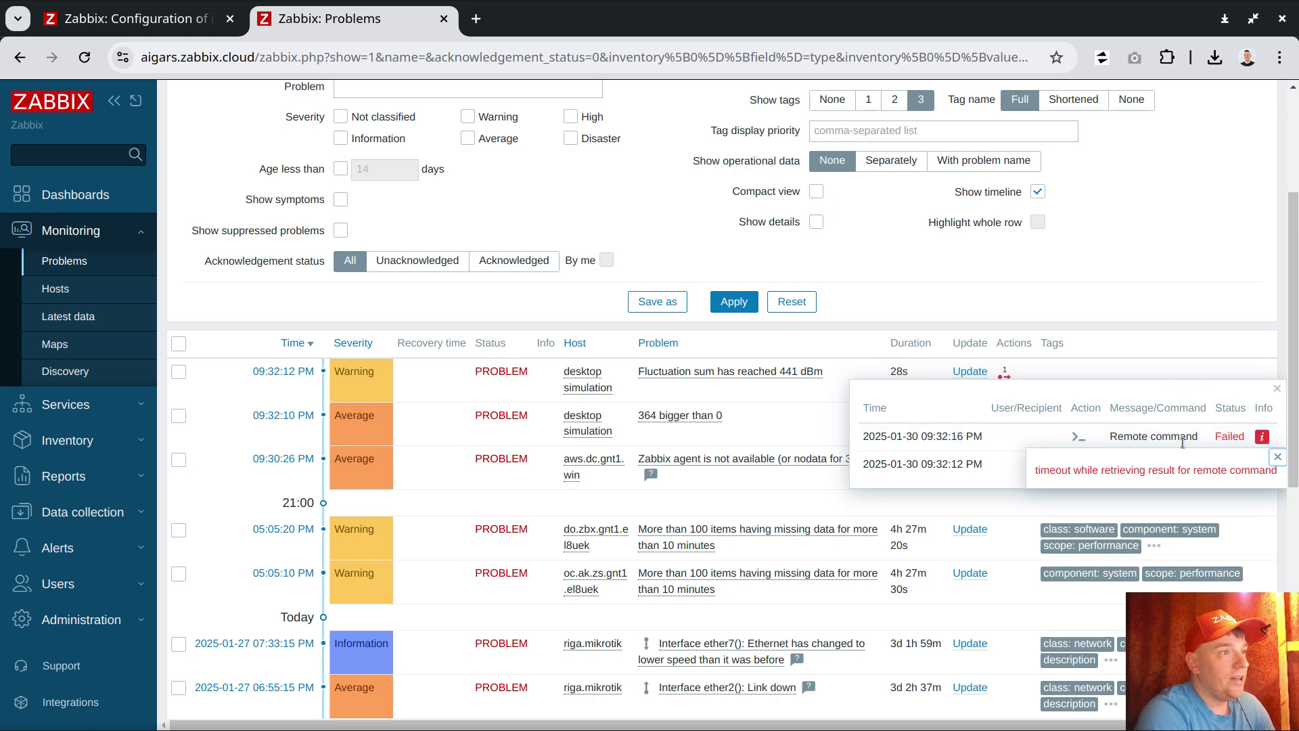
{"action": "left_click", "coordinate": [1278, 457]}
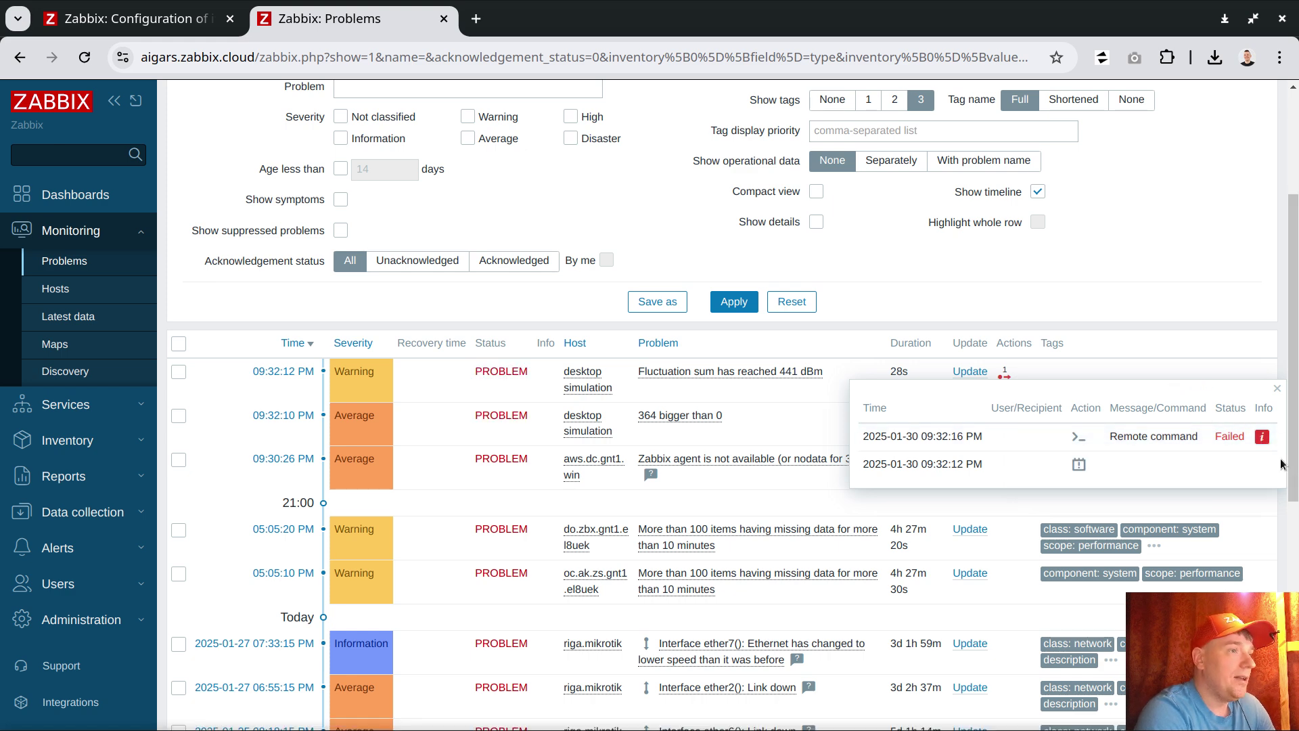
{"action": "left_click", "coordinate": [1277, 390]}
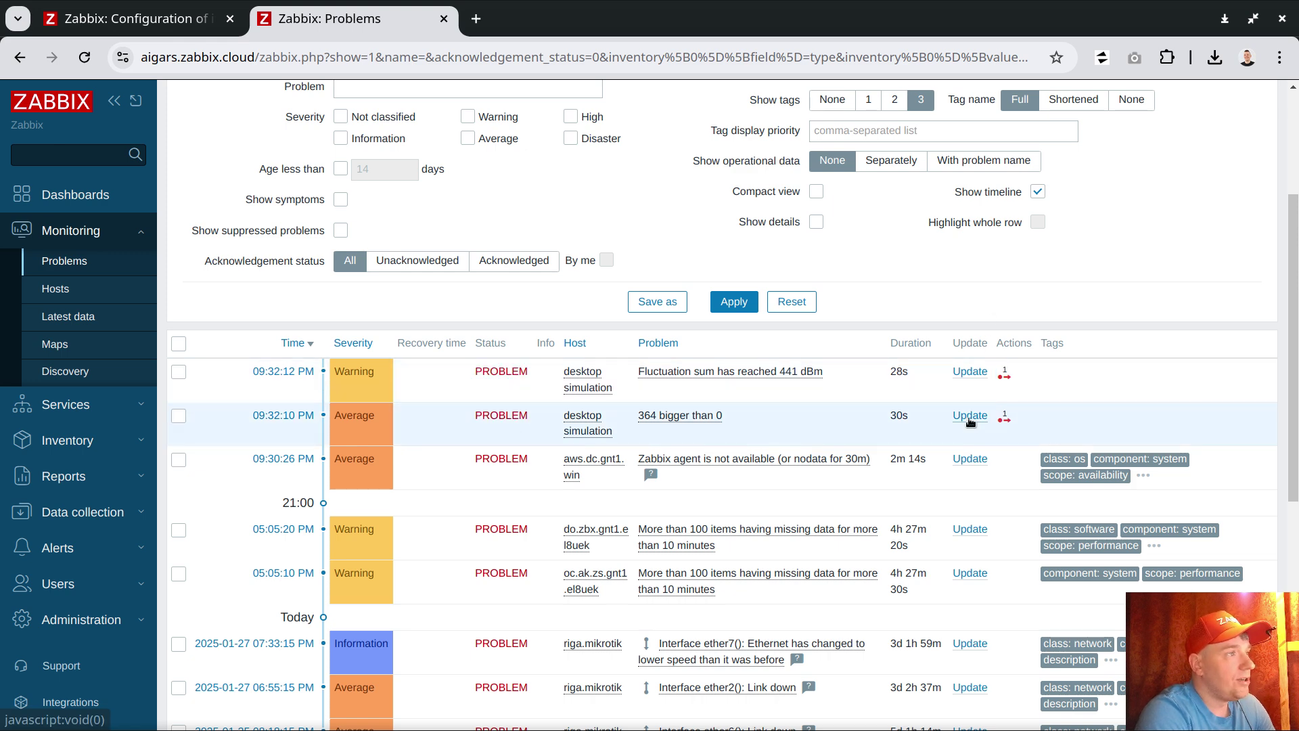
- Filter the problems list to the desktop simulation host
{"action": "left_click", "coordinate": [970, 417]}
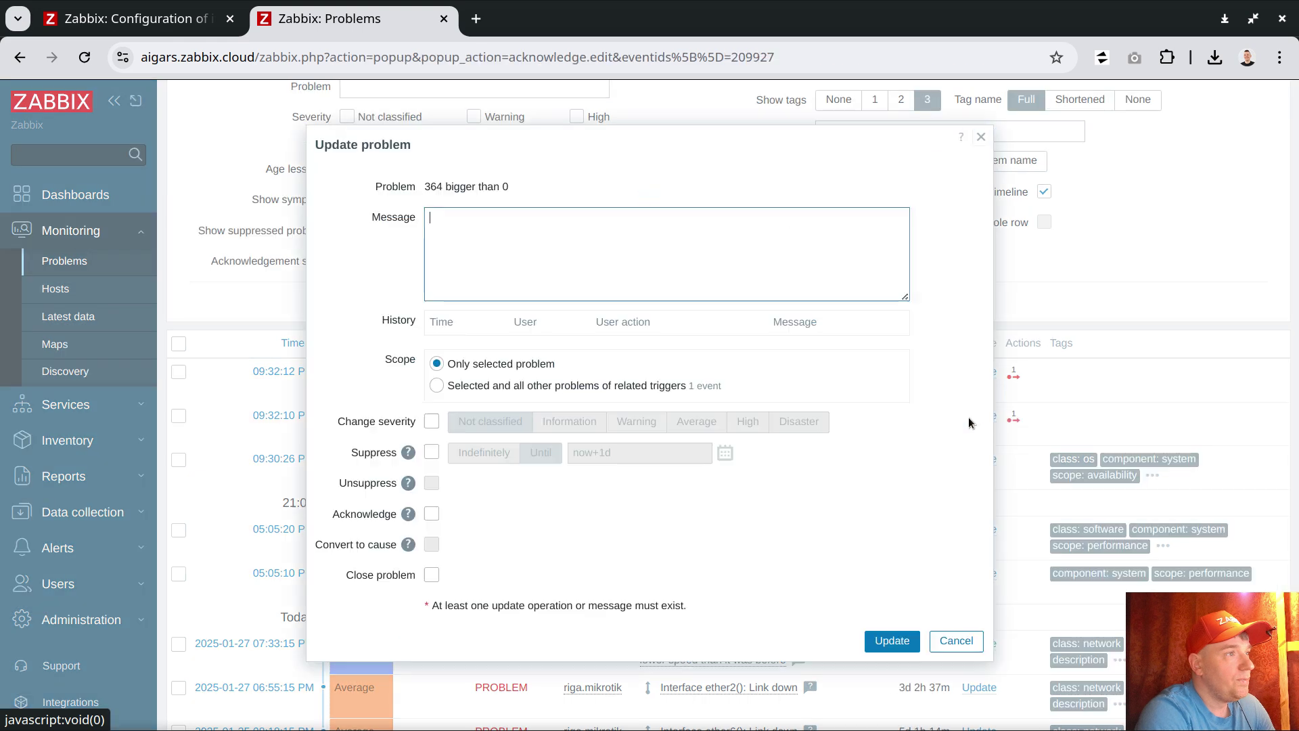
{"action": "left_click", "coordinate": [957, 641]}
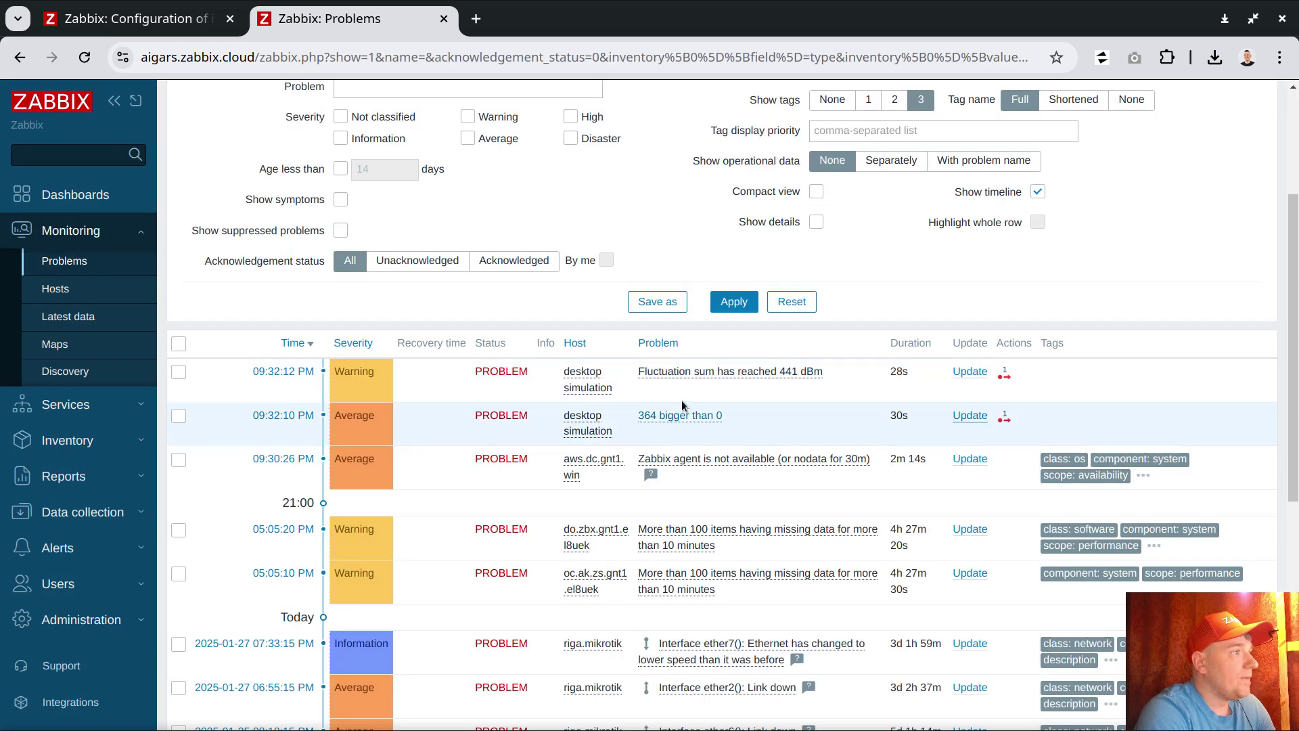
{"action": "scroll", "coordinate": [435, 249], "scroll_direction": "up", "scroll_amount": 4}
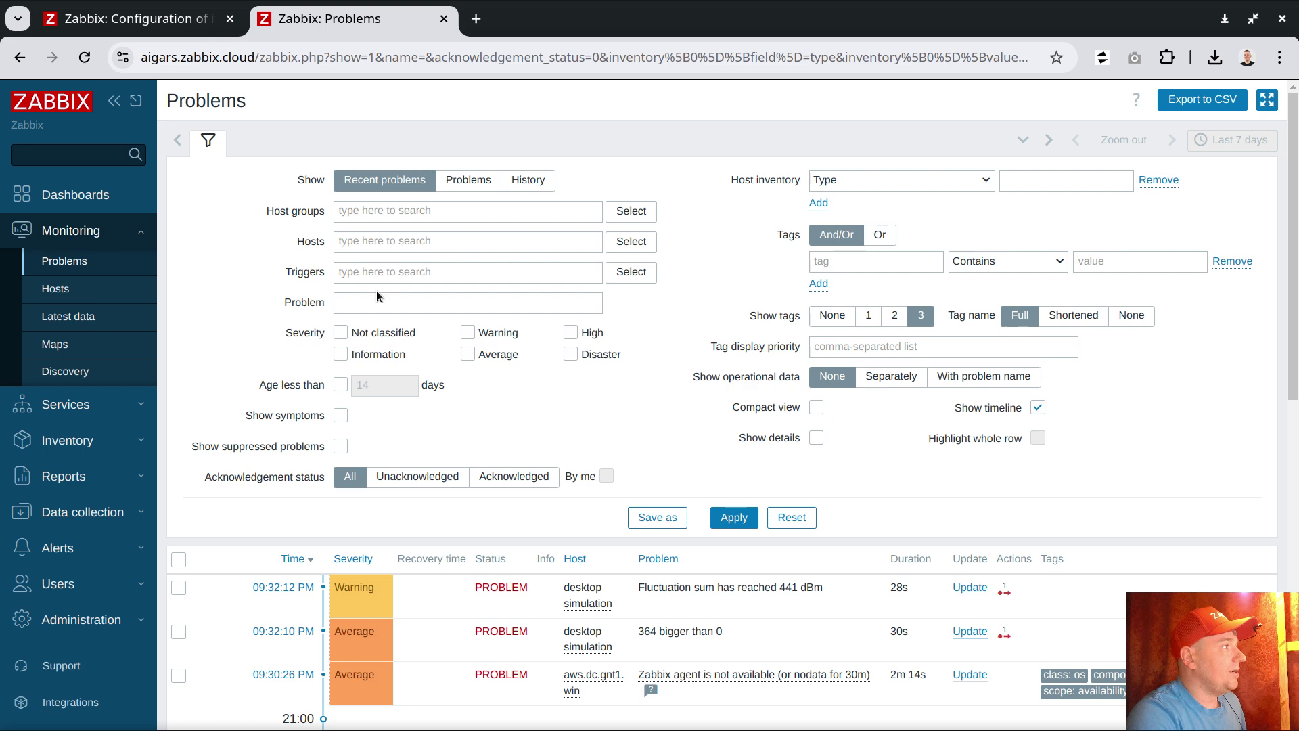
{"action": "left_click", "coordinate": [582, 633]}
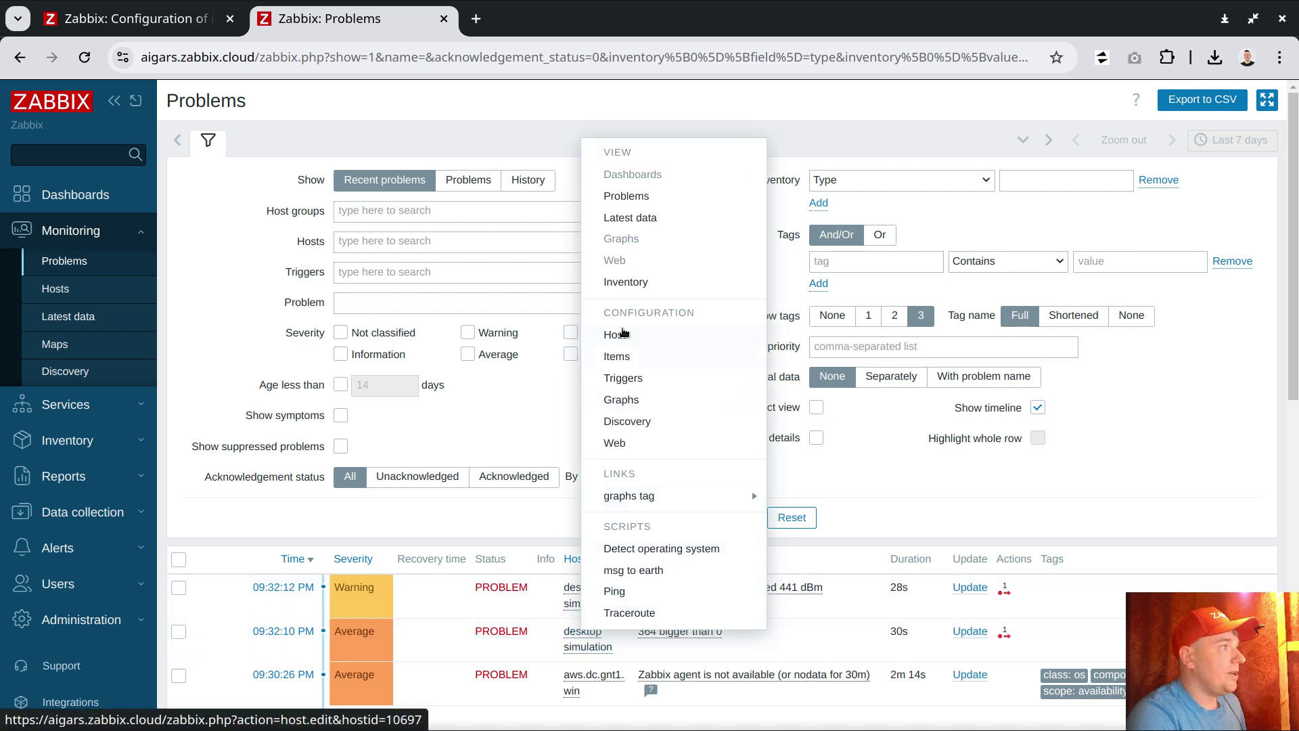
{"action": "left_click", "coordinate": [627, 196]}
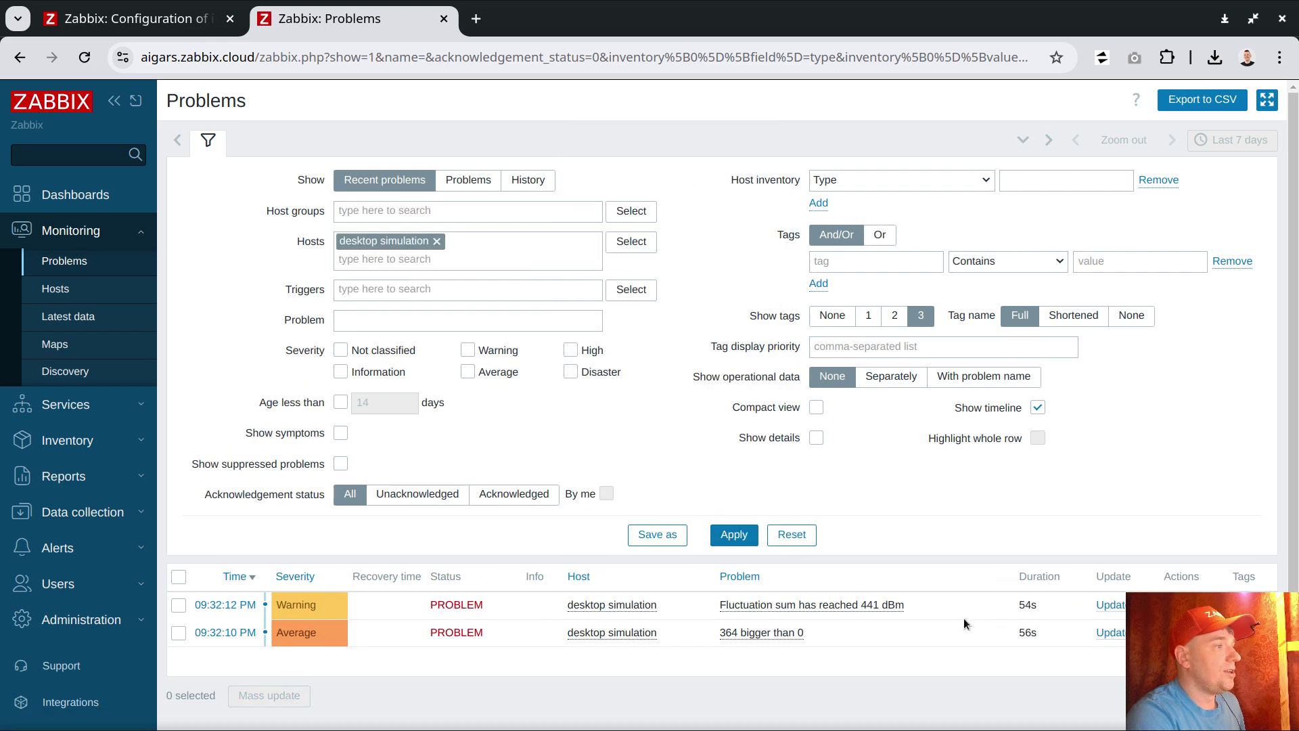
- Close the "364 bigger than 0" problem manually through its problem update
{"action": "scroll", "coordinate": [957, 608], "scroll_direction": "down", "scroll_amount": 1}
{"action": "left_click", "coordinate": [1112, 577]}
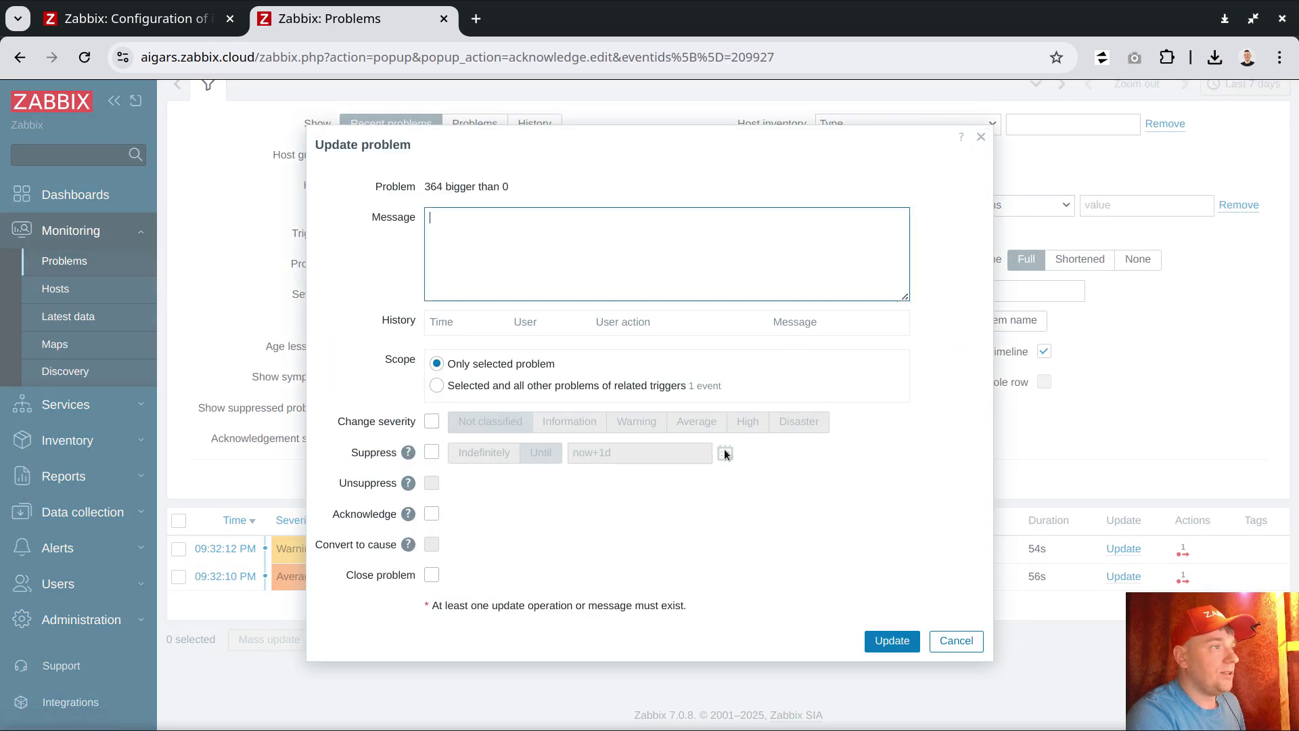
{"action": "left_click", "coordinate": [432, 576]}
{"action": "left_click", "coordinate": [875, 644]}
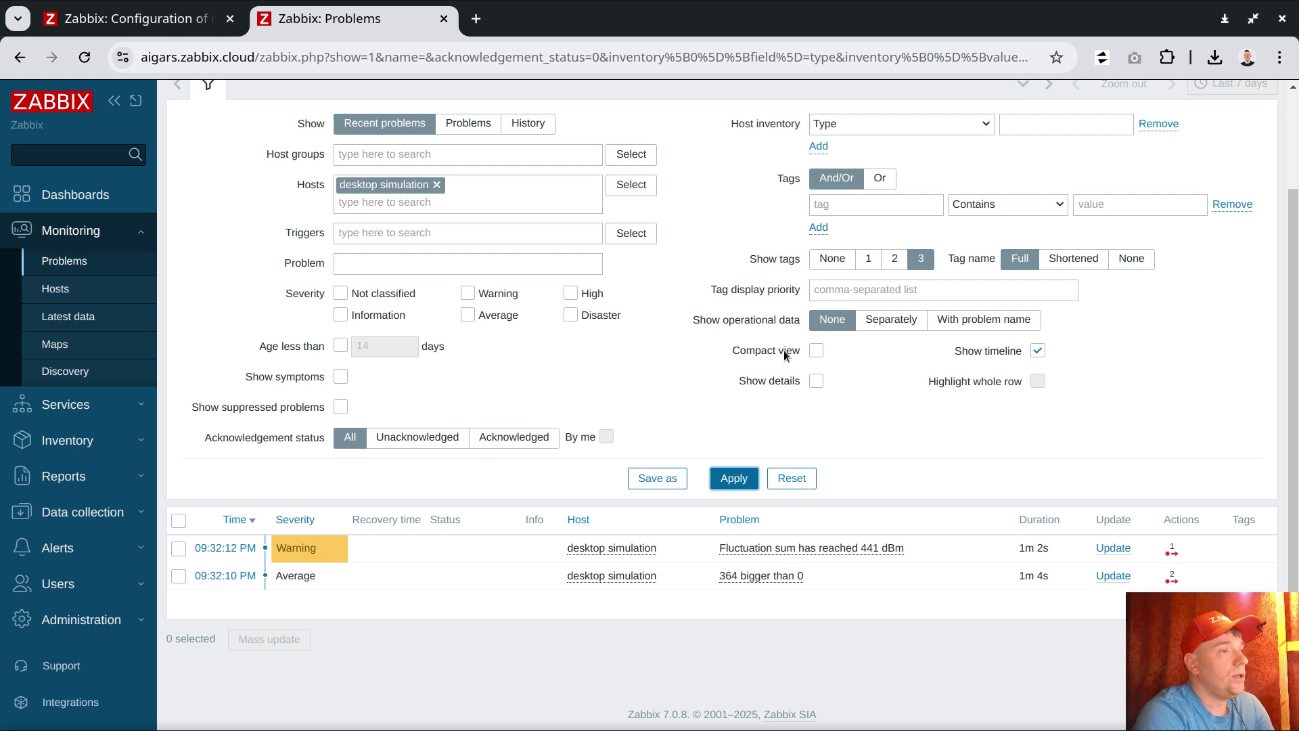
{"action": "left_click_drag", "start_coordinate": [823, 575], "coordinate": [719, 576]}
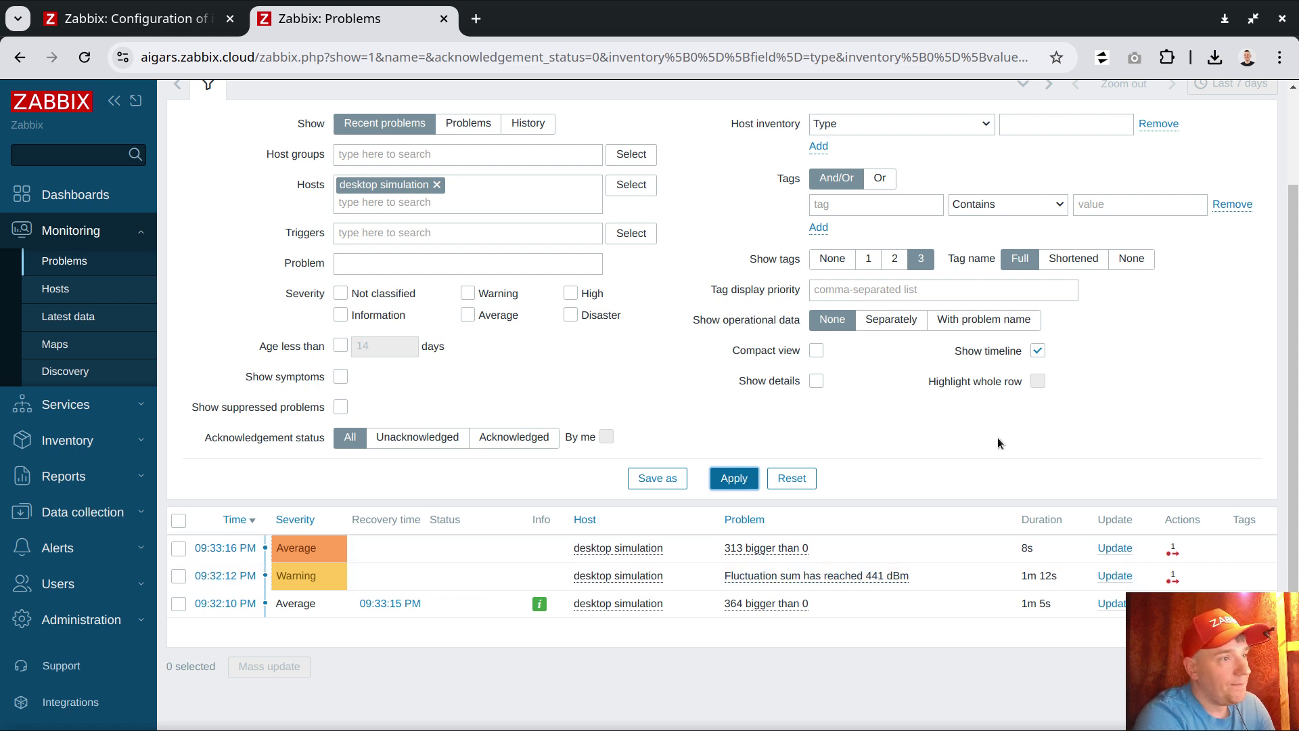
- Check the remote command error in the action details of the "313 bigger than 0" problem and refresh the problems list
{"action": "left_click", "coordinate": [1172, 552]}
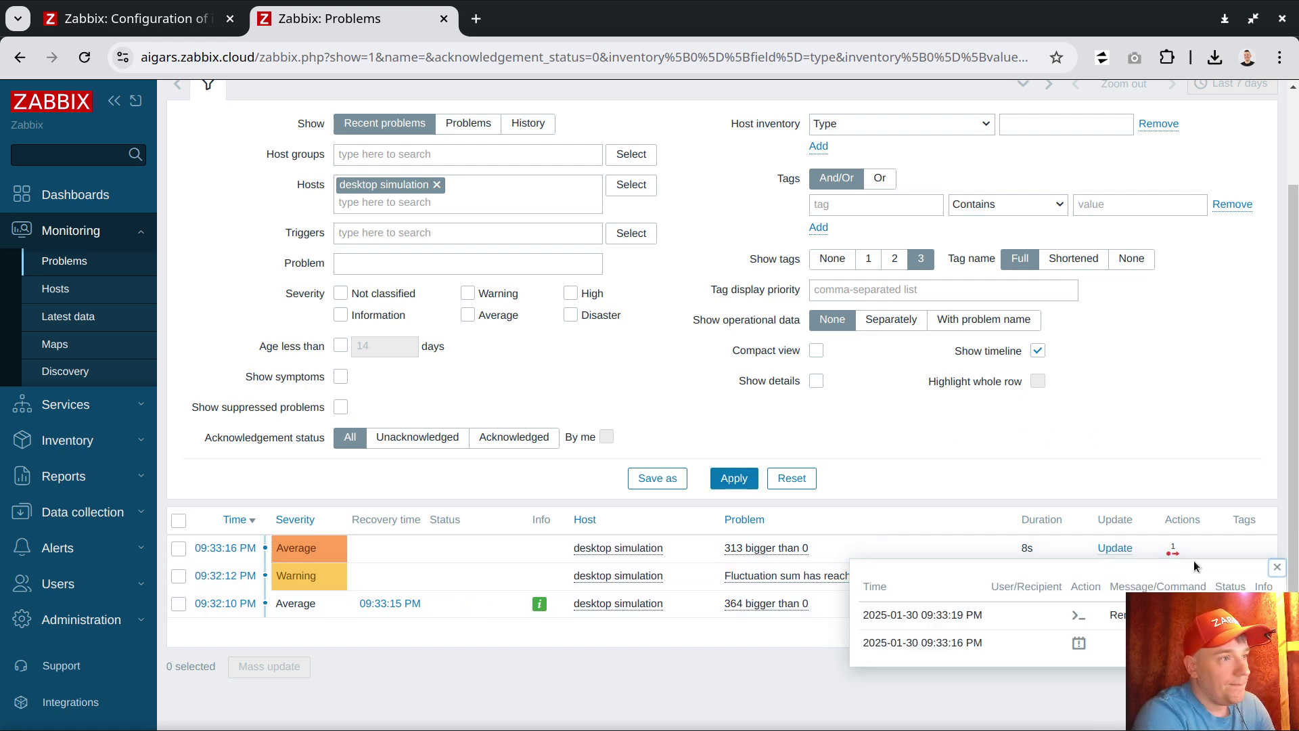
{"action": "scroll", "coordinate": [1238, 582], "scroll_direction": "down", "scroll_amount": 1}
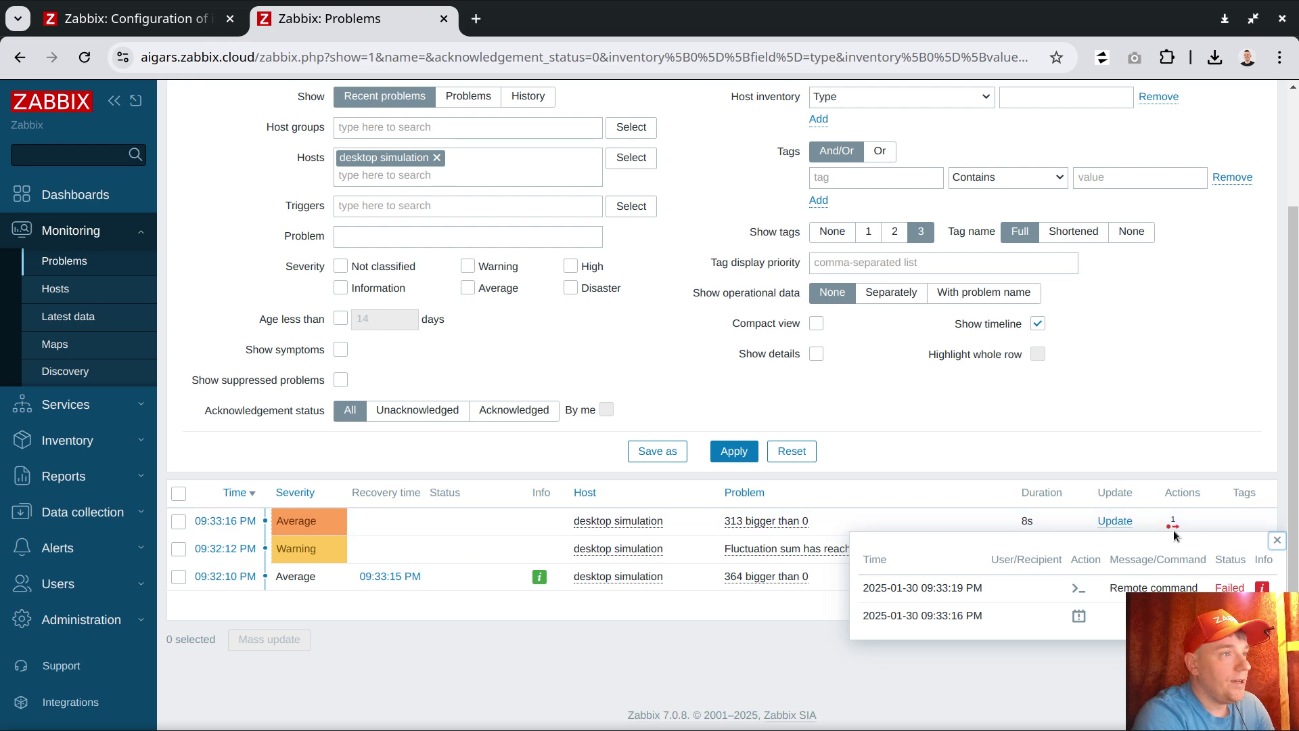
{"action": "left_click", "coordinate": [1263, 587]}
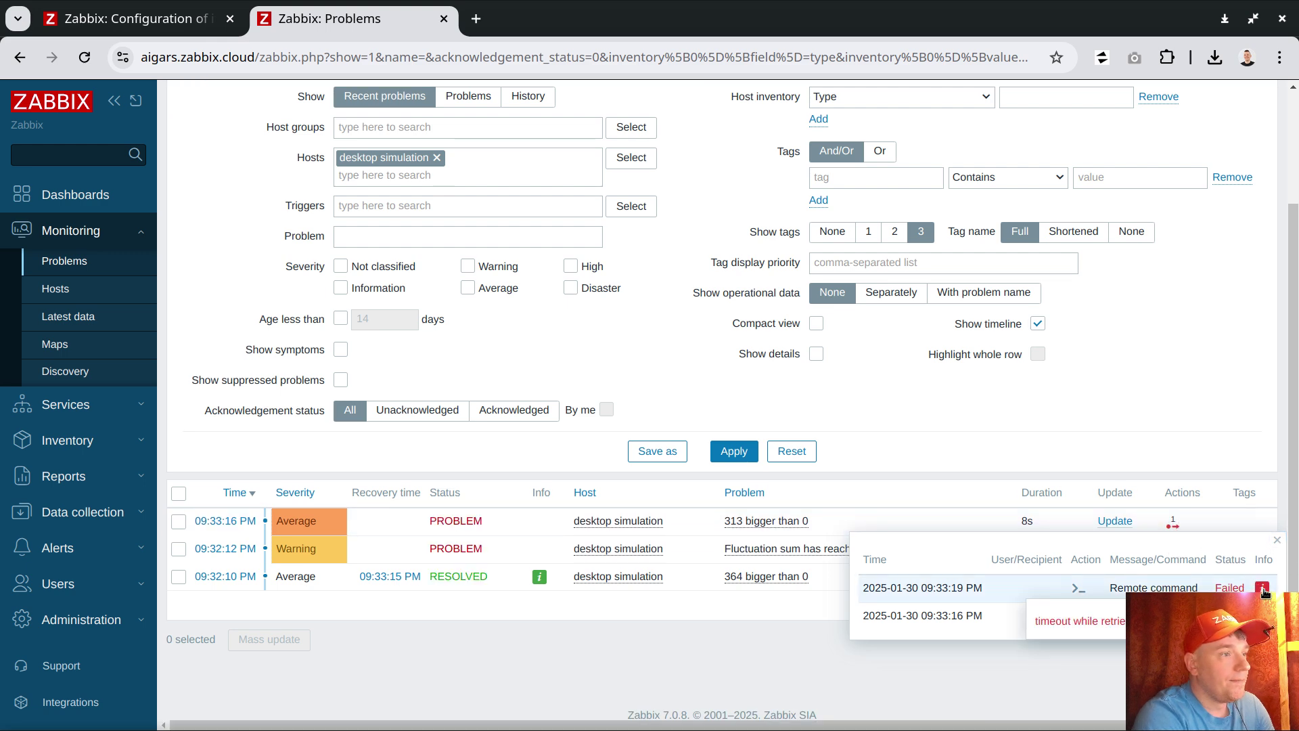
{"action": "left_click", "coordinate": [1277, 541]}
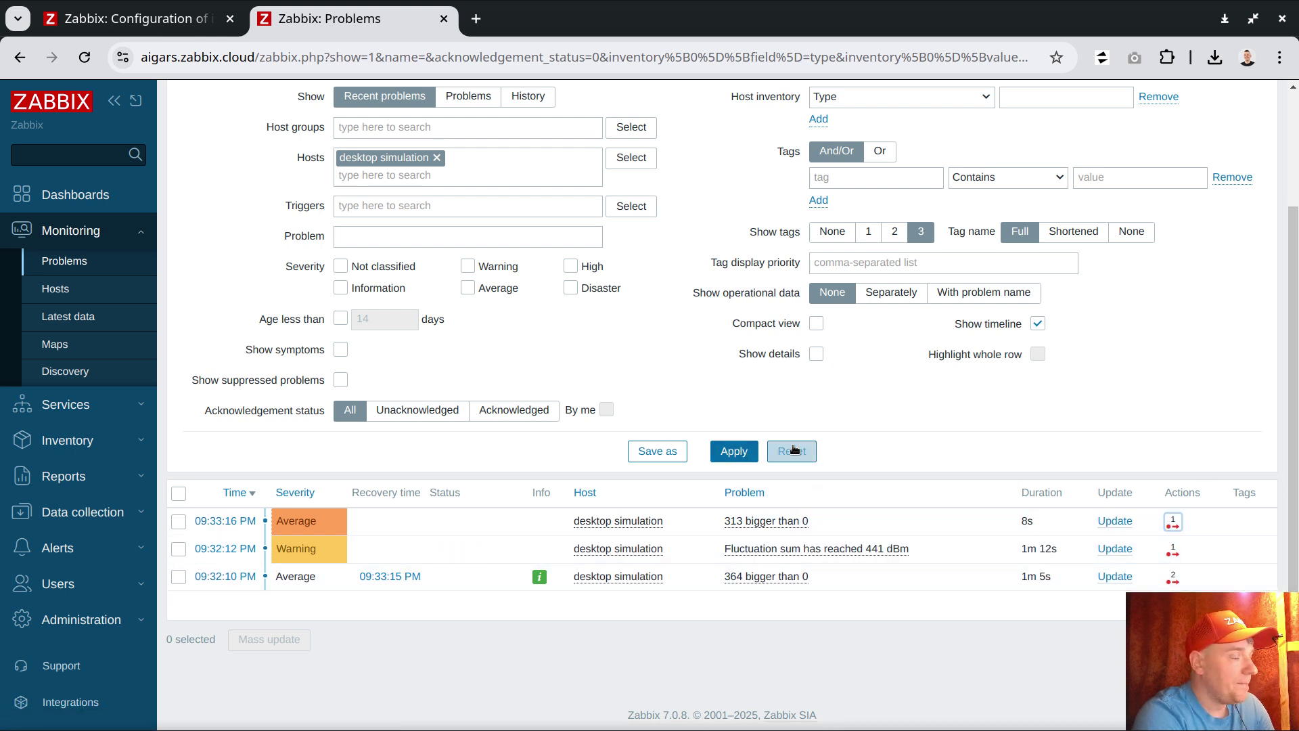
{"action": "left_click", "coordinate": [731, 453]}
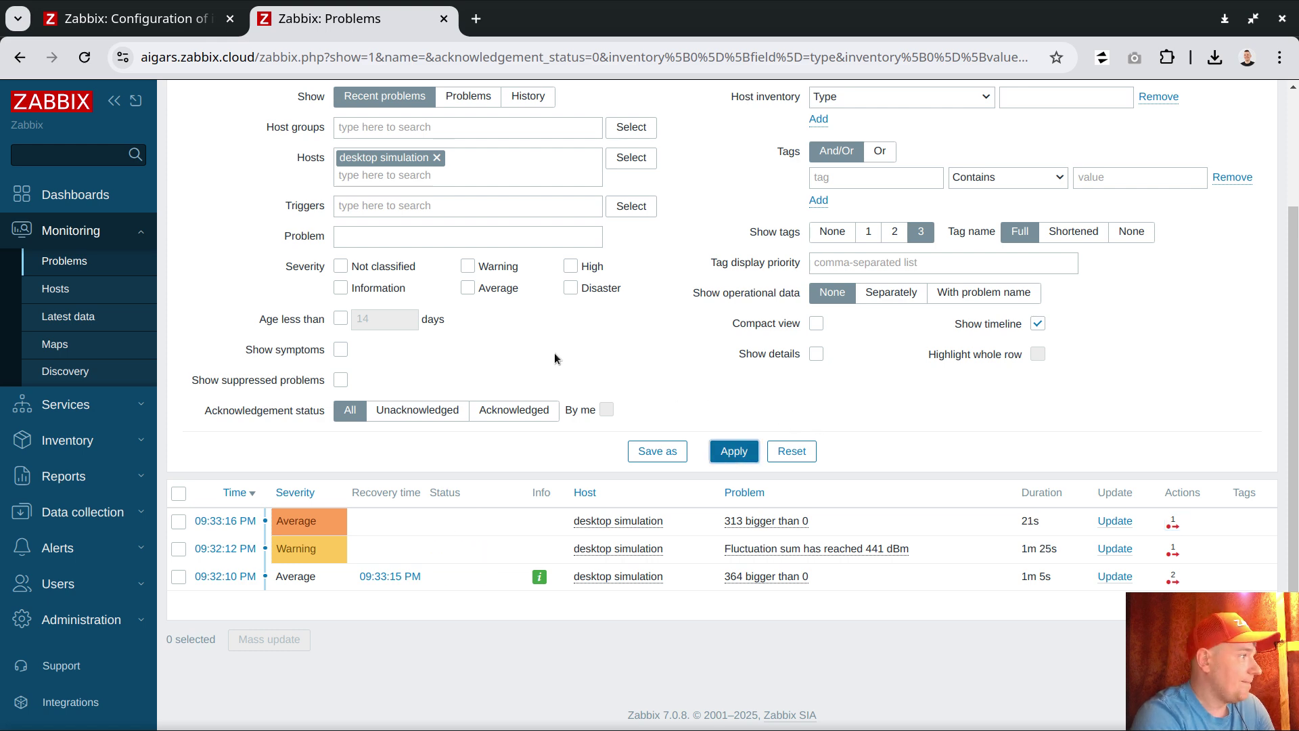
{"action": "left_click", "coordinate": [741, 455]}
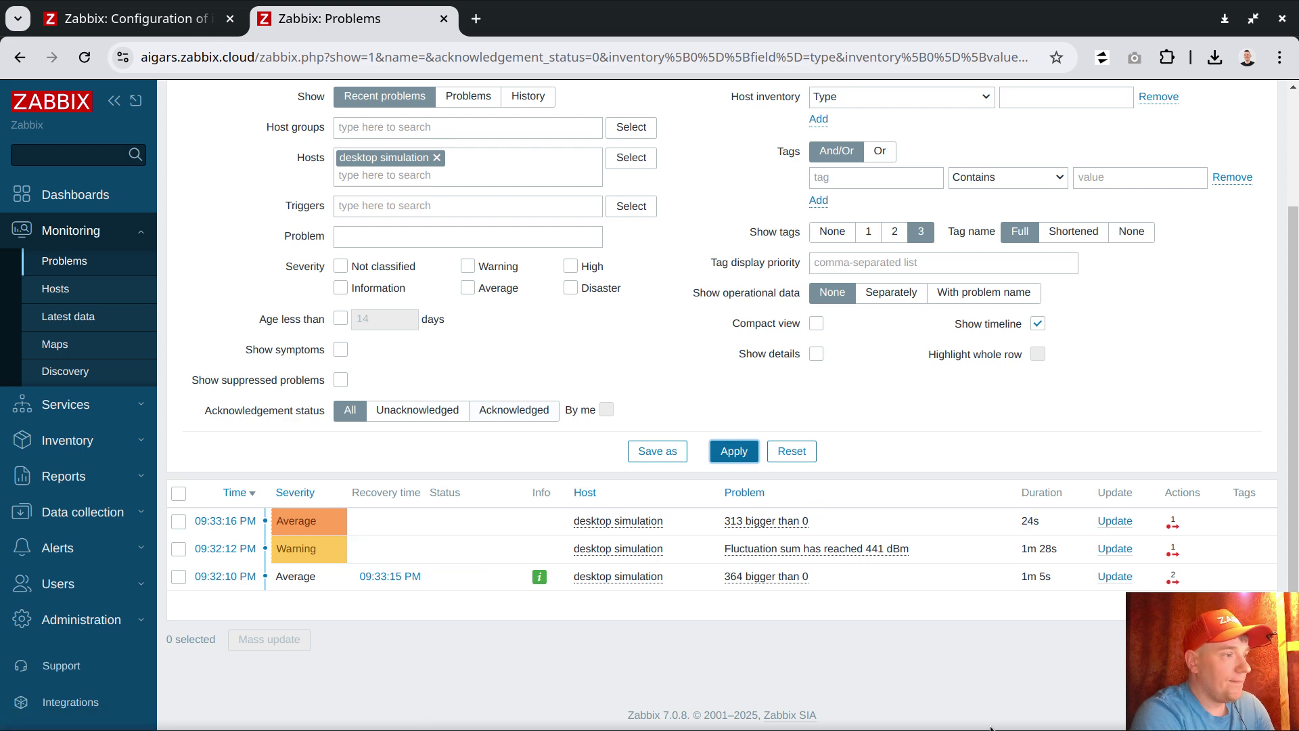
- Switch to the agent console on the remote desktop, release its text selection, and move the popup message clear of the console output
{"action": "key", "text": "alt+Tab"}
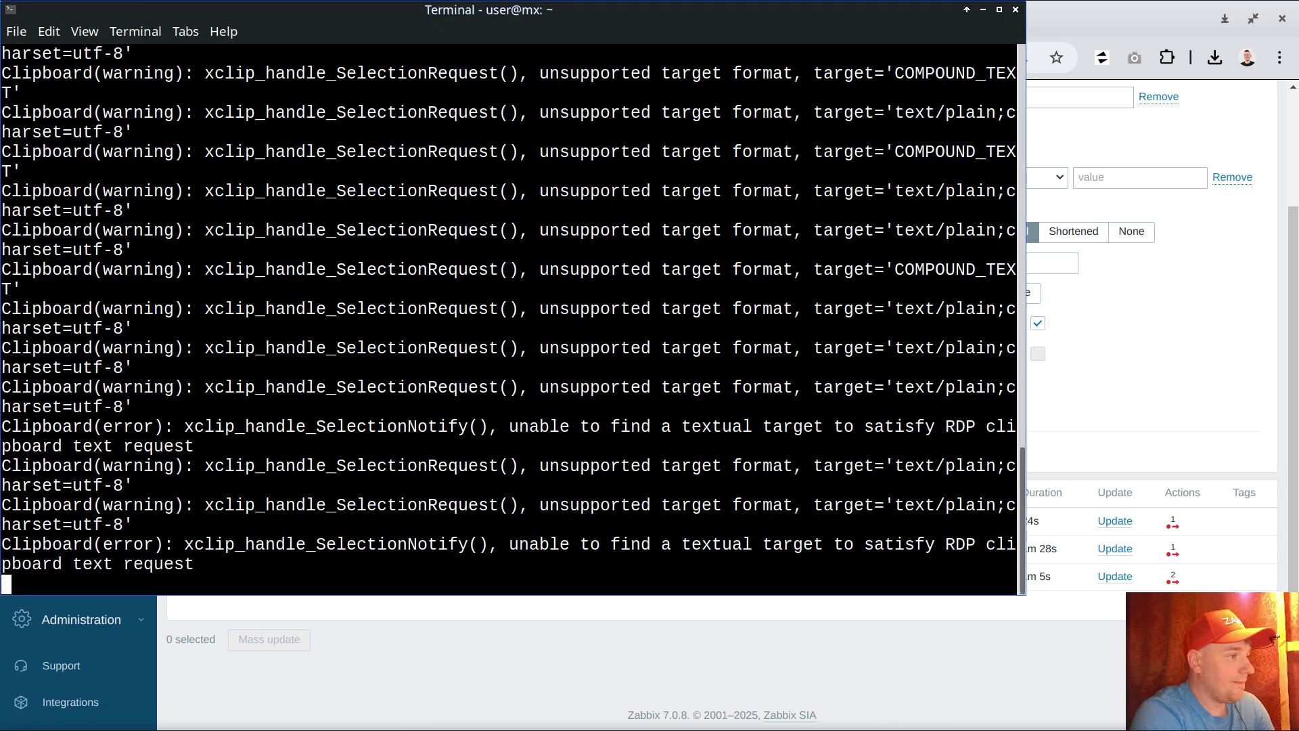
{"action": "key", "text": "alt+Tab"}
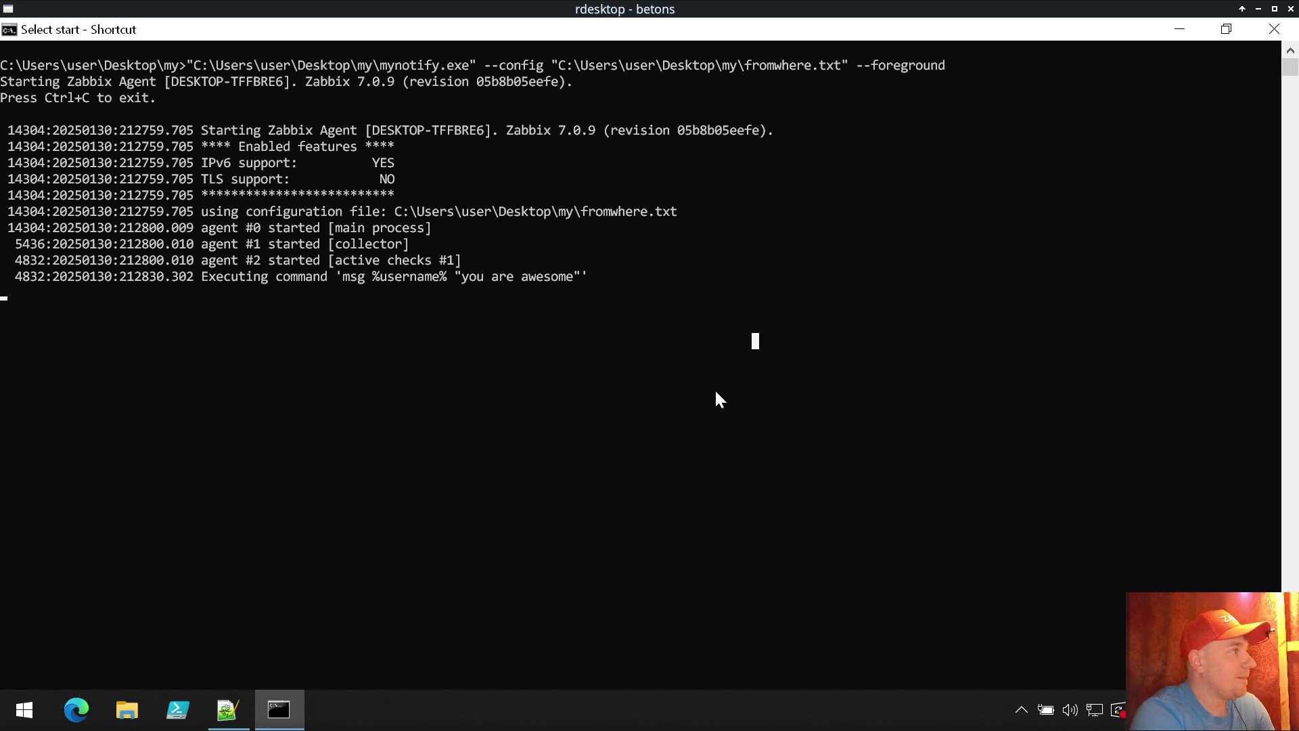
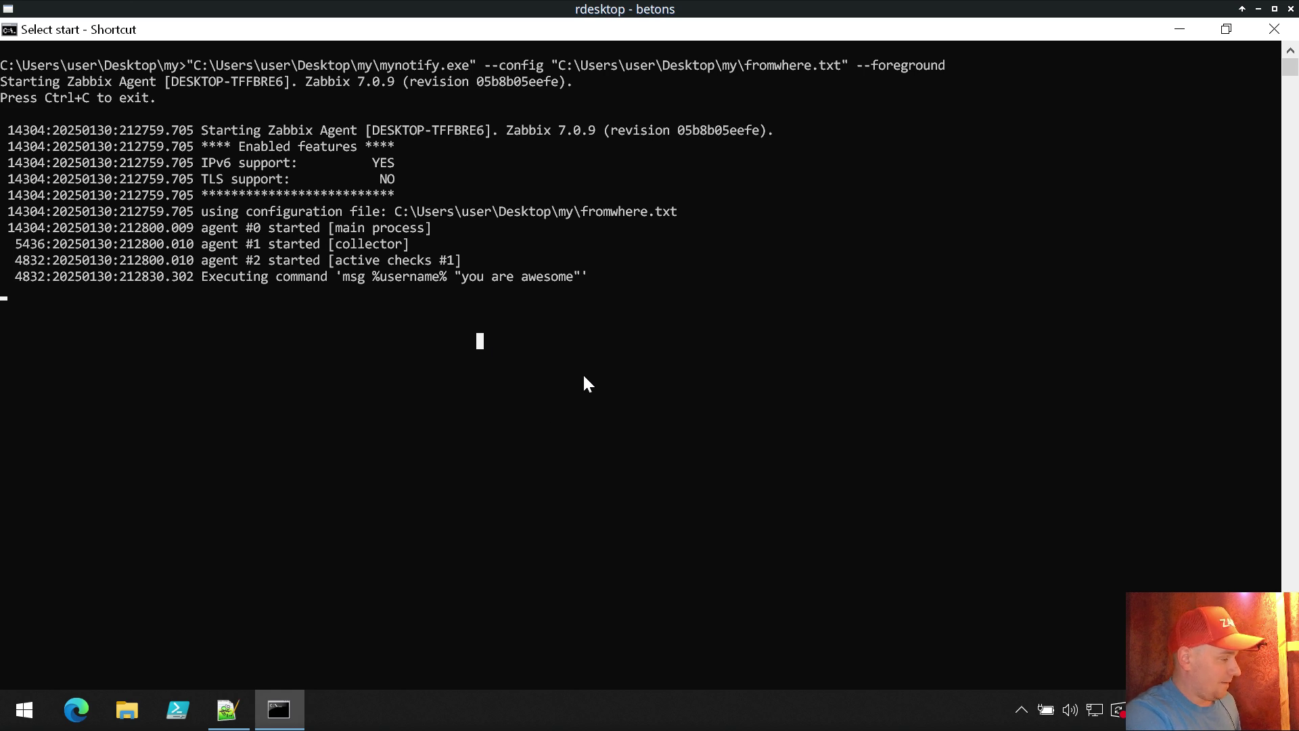
{"action": "key", "text": "Escape"}
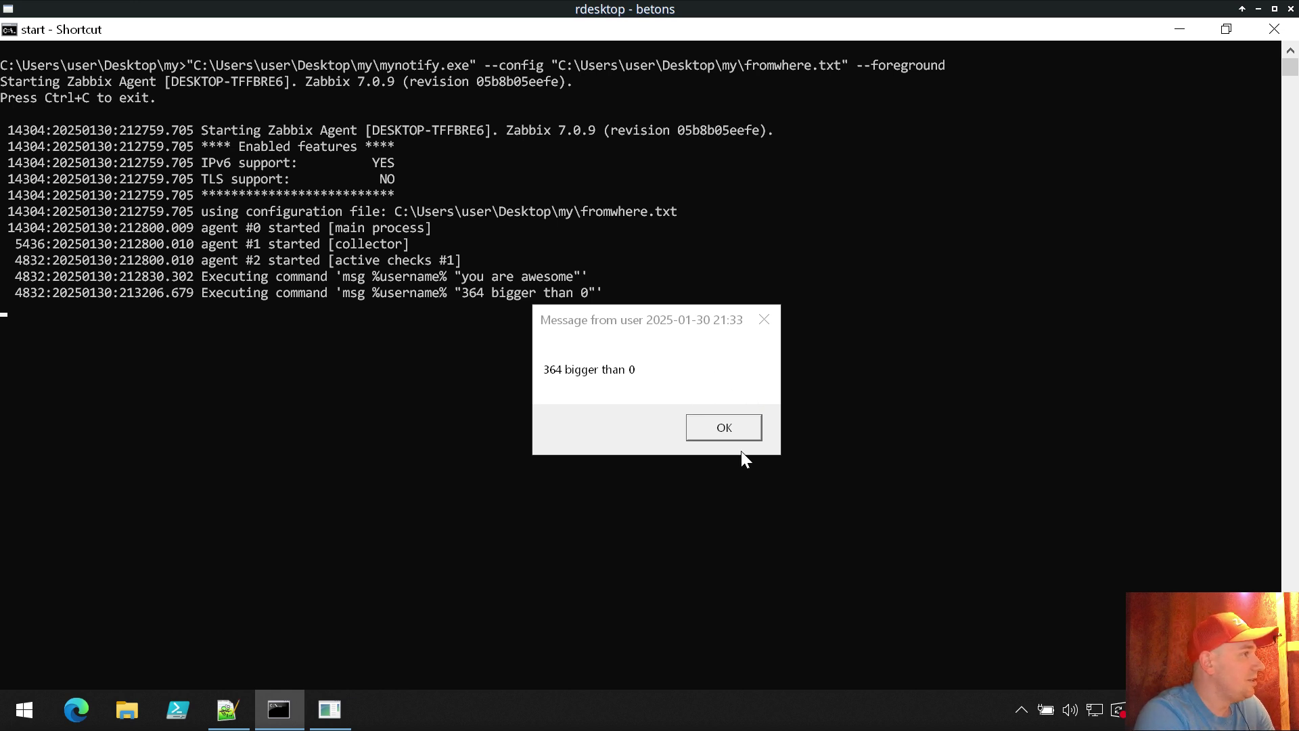
{"action": "left_click_drag", "start_coordinate": [674, 329], "coordinate": [629, 372]}
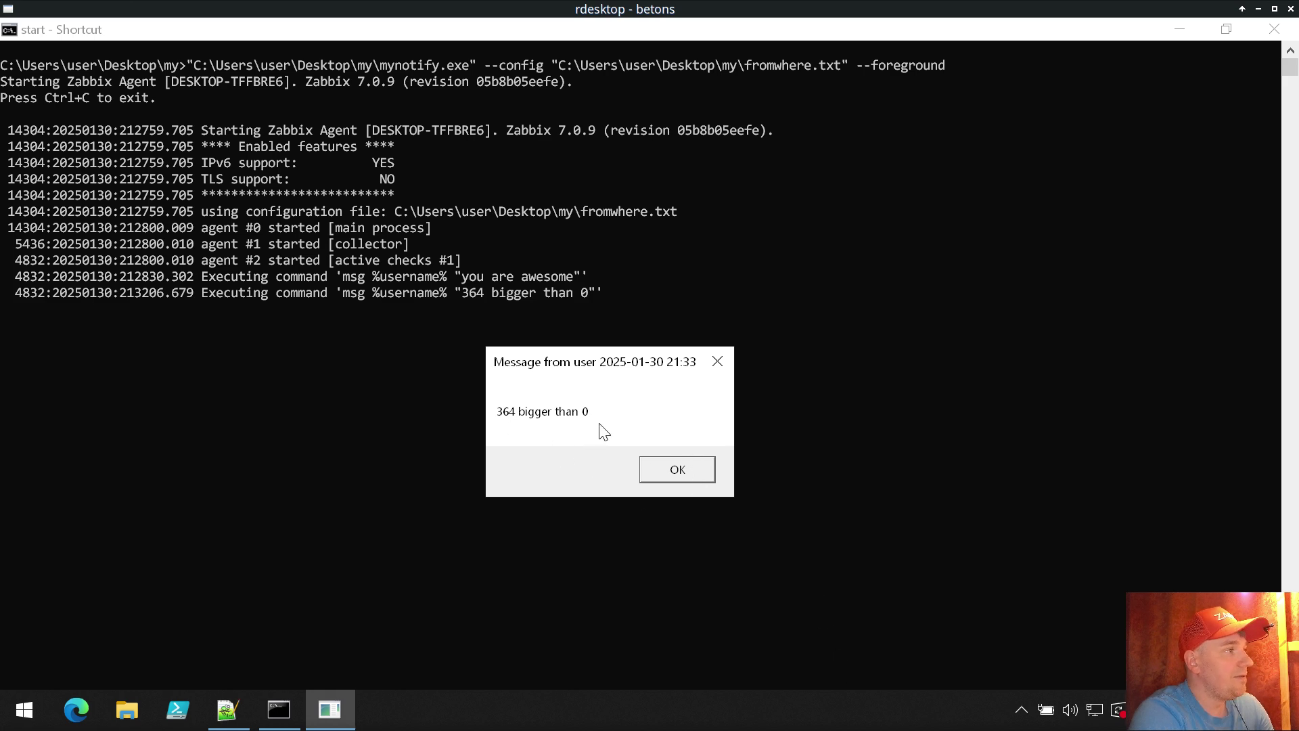
- Return to the Zabbix problems list and view the action details of the "364 bigger than 0" problem
{"action": "key", "text": "alt+Tab"}
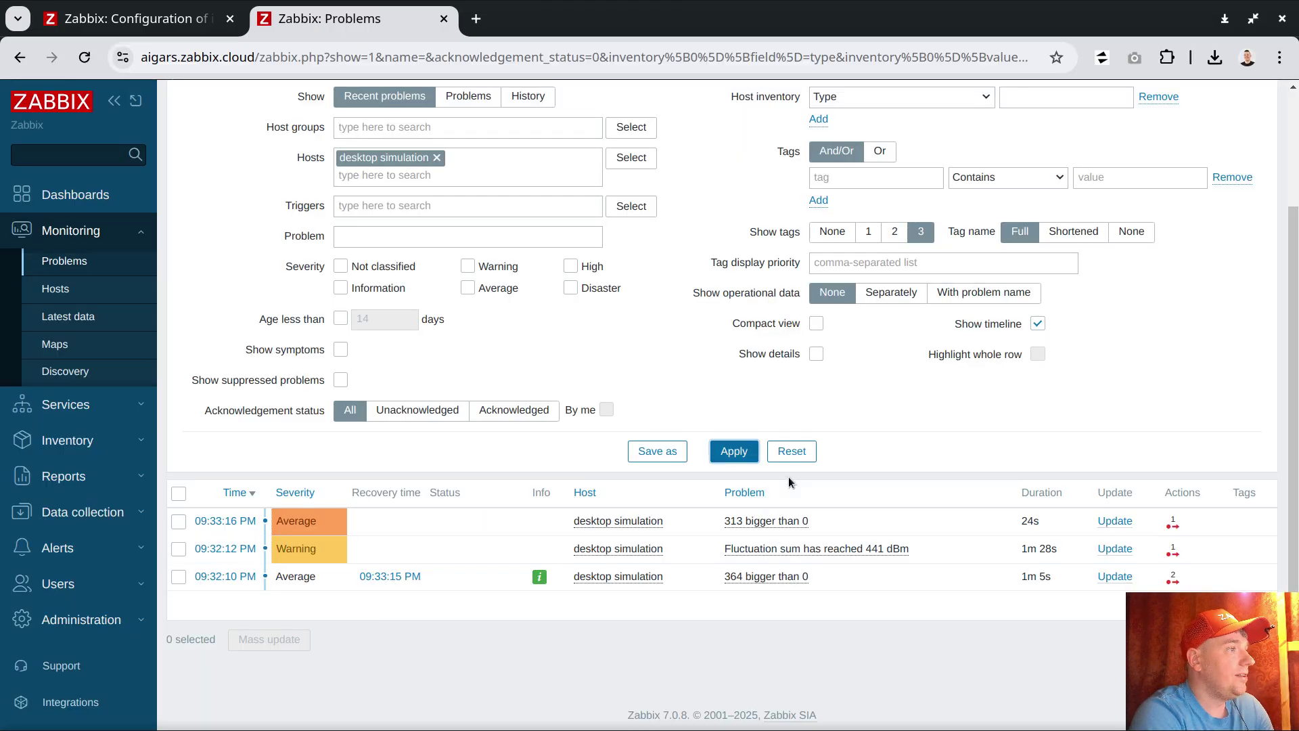
{"action": "left_click", "coordinate": [1164, 580]}
{"action": "left_click", "coordinate": [1279, 413]}
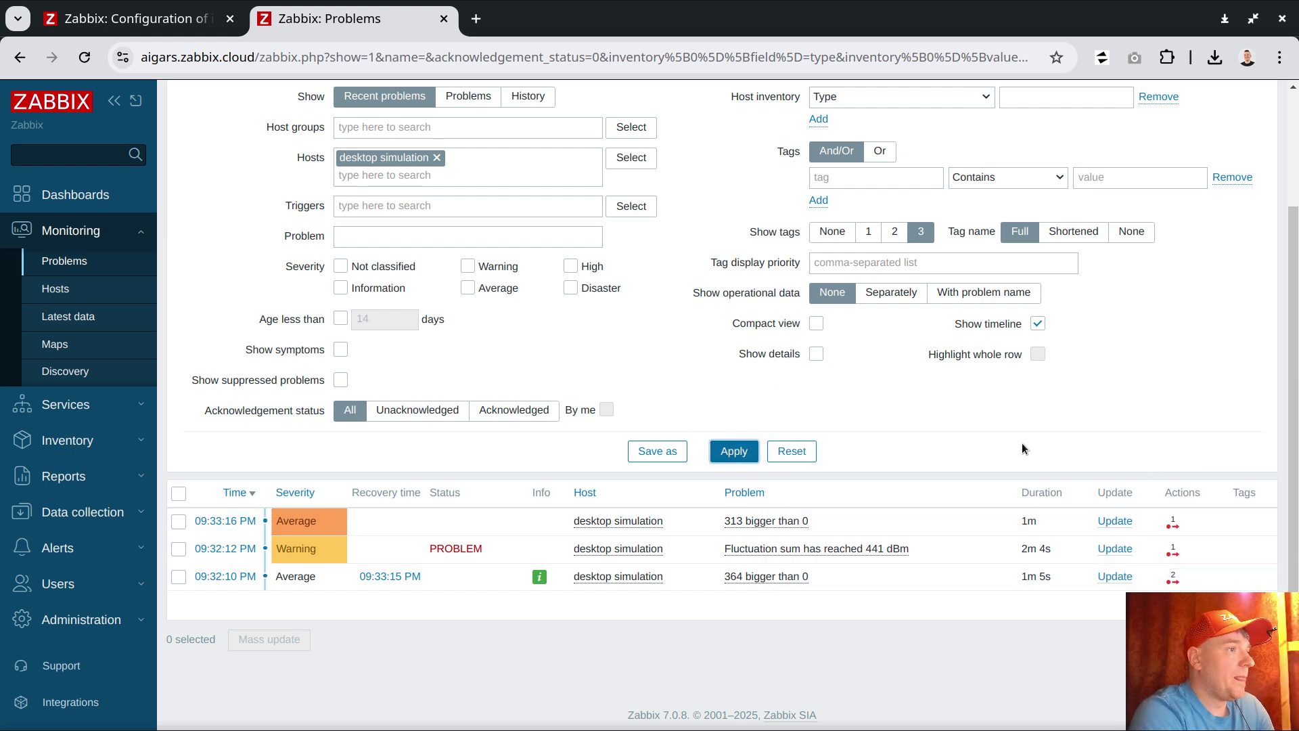
- Close the "313 bigger than 0" problem manually through its problem update
{"action": "left_click", "coordinate": [1115, 521]}
{"action": "left_click", "coordinate": [432, 575]}
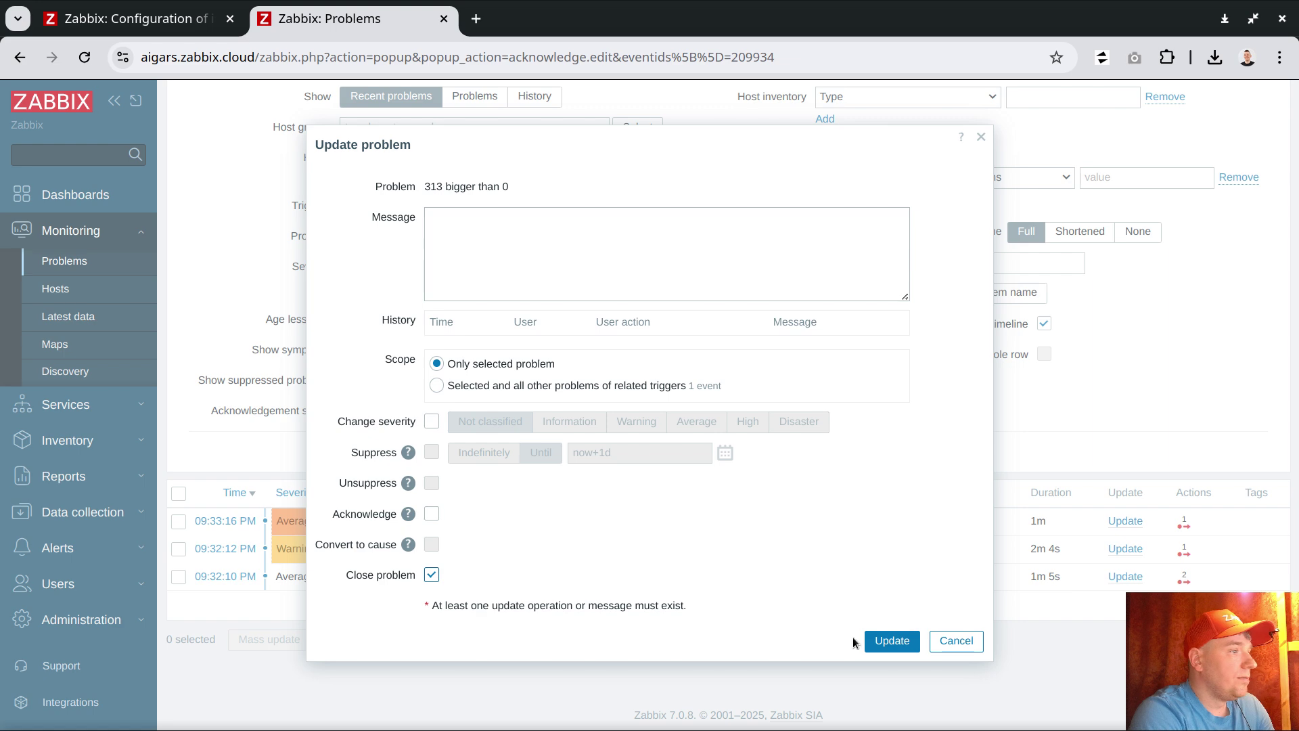
{"action": "left_click", "coordinate": [883, 640]}
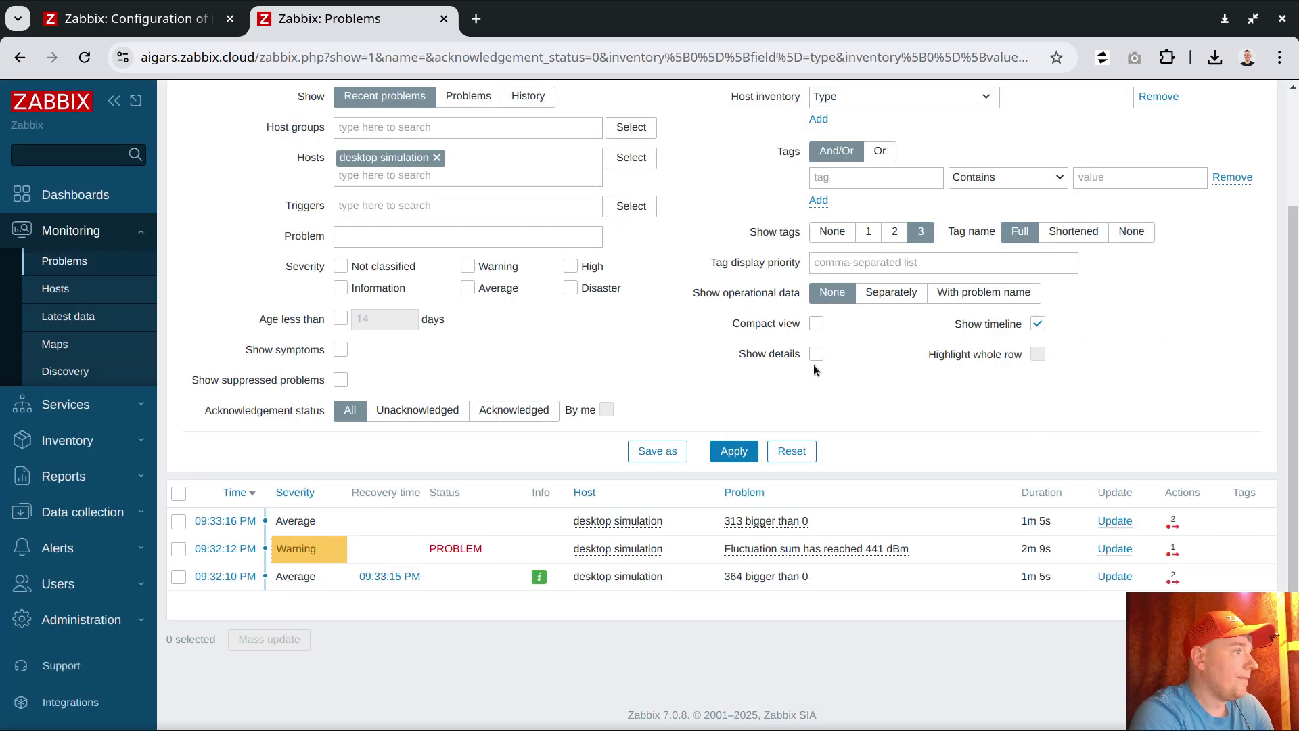
- Refresh the problems list and check the remote command status in the action details of the "989 bigger than 0" problem
{"action": "left_click", "coordinate": [739, 451]}
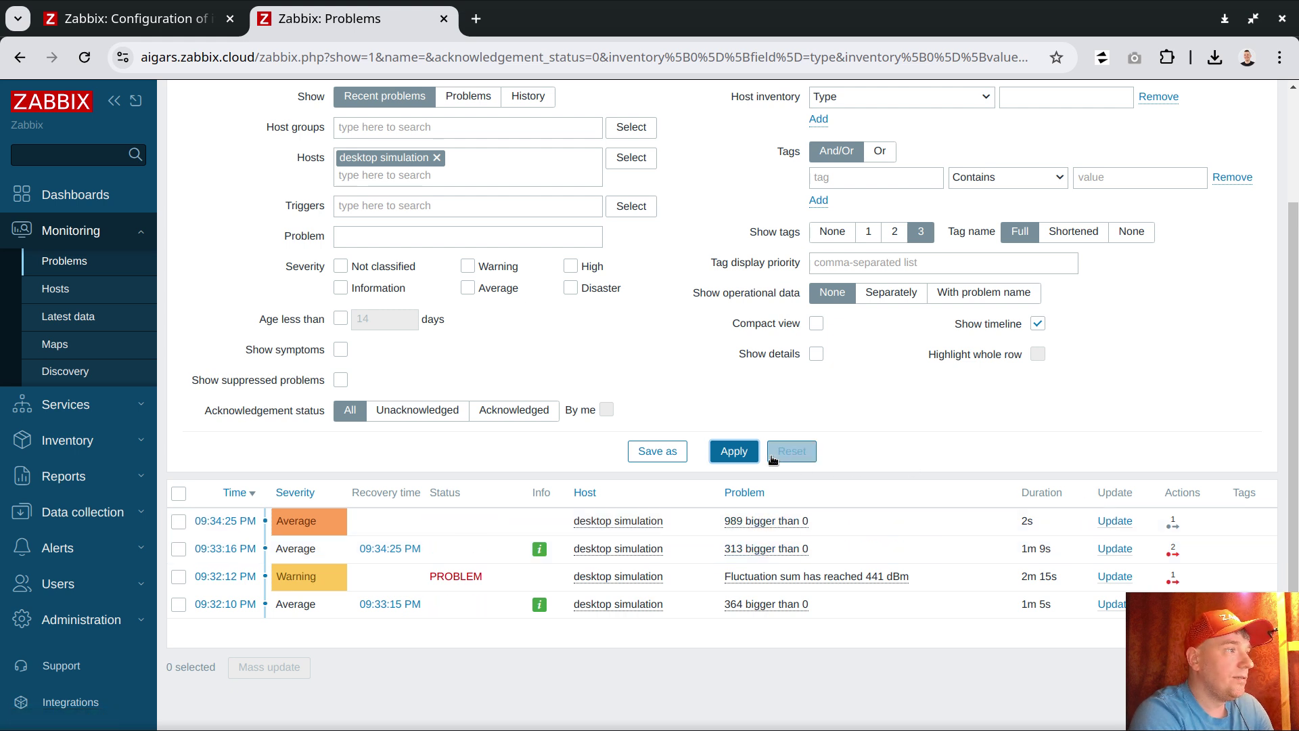
{"action": "left_click", "coordinate": [1173, 523]}
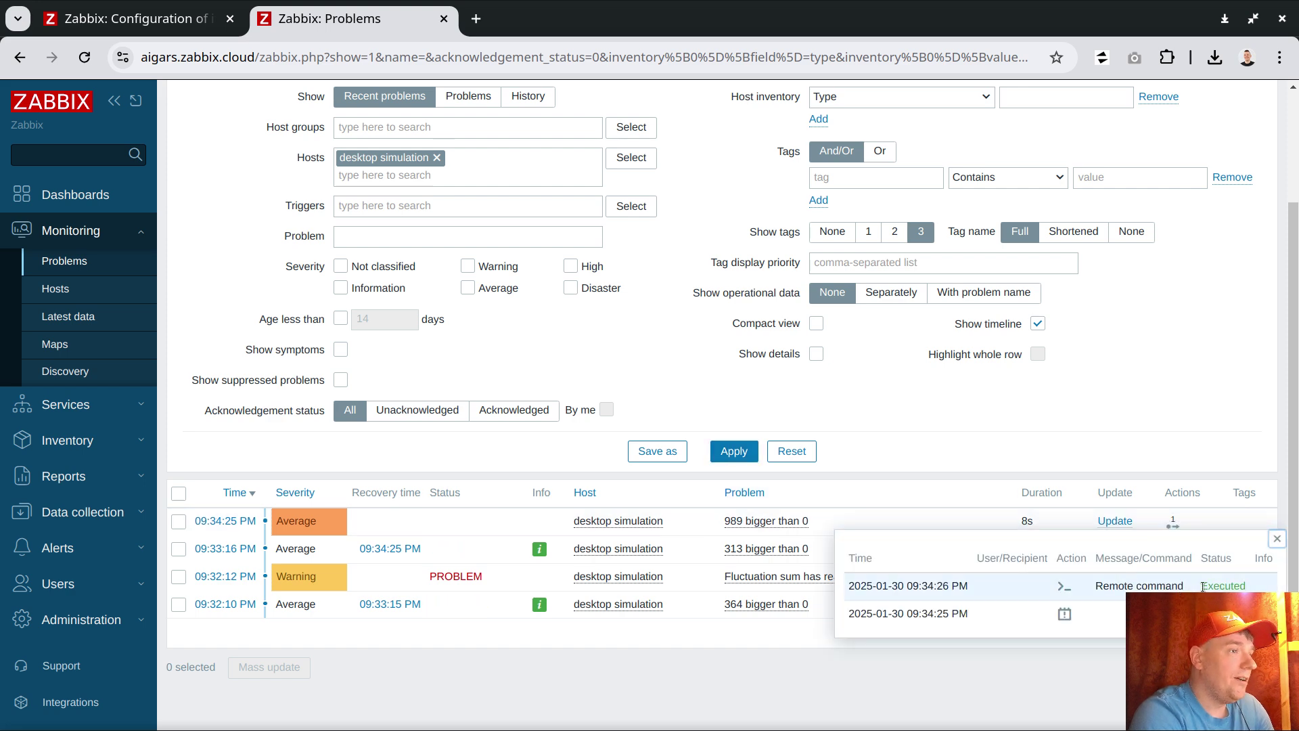
{"action": "left_click", "coordinate": [1277, 539]}
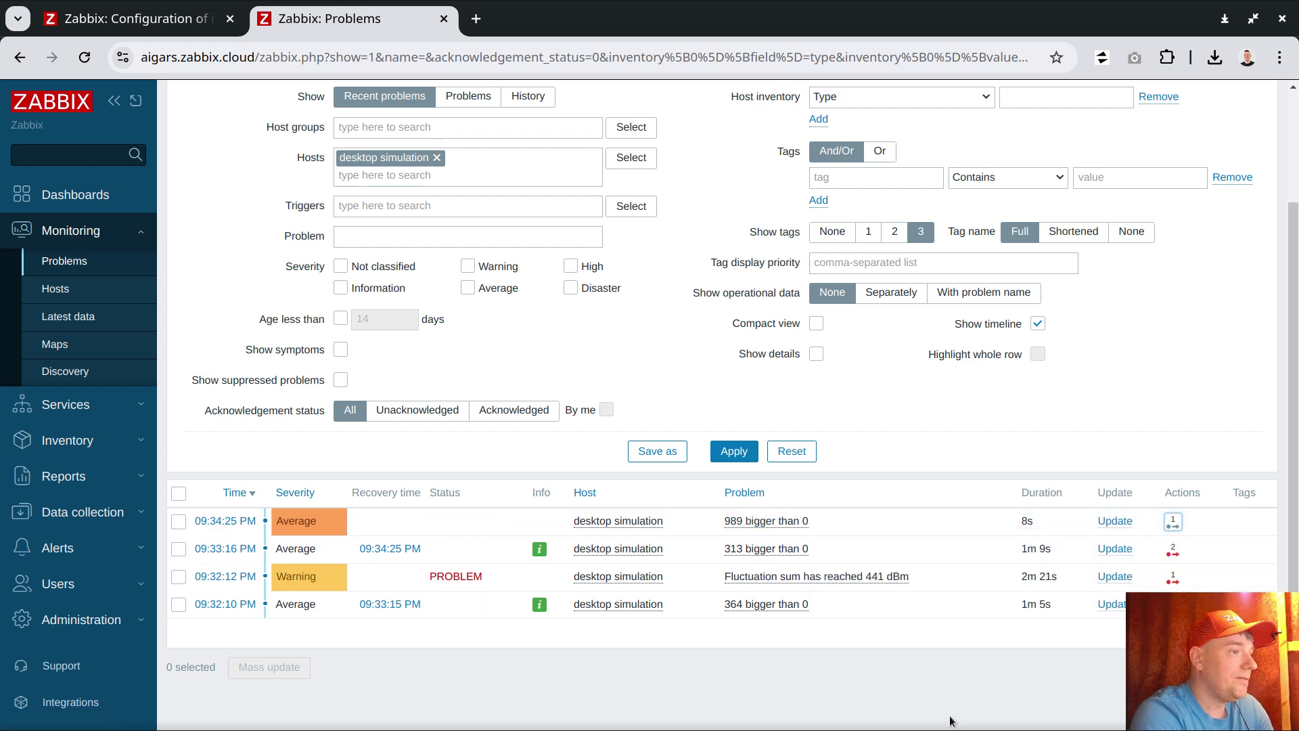
- Close the "989 bigger than 0" and "Fluctuation sum has reached 441 dBm" problems manually
{"action": "left_click", "coordinate": [1115, 520]}
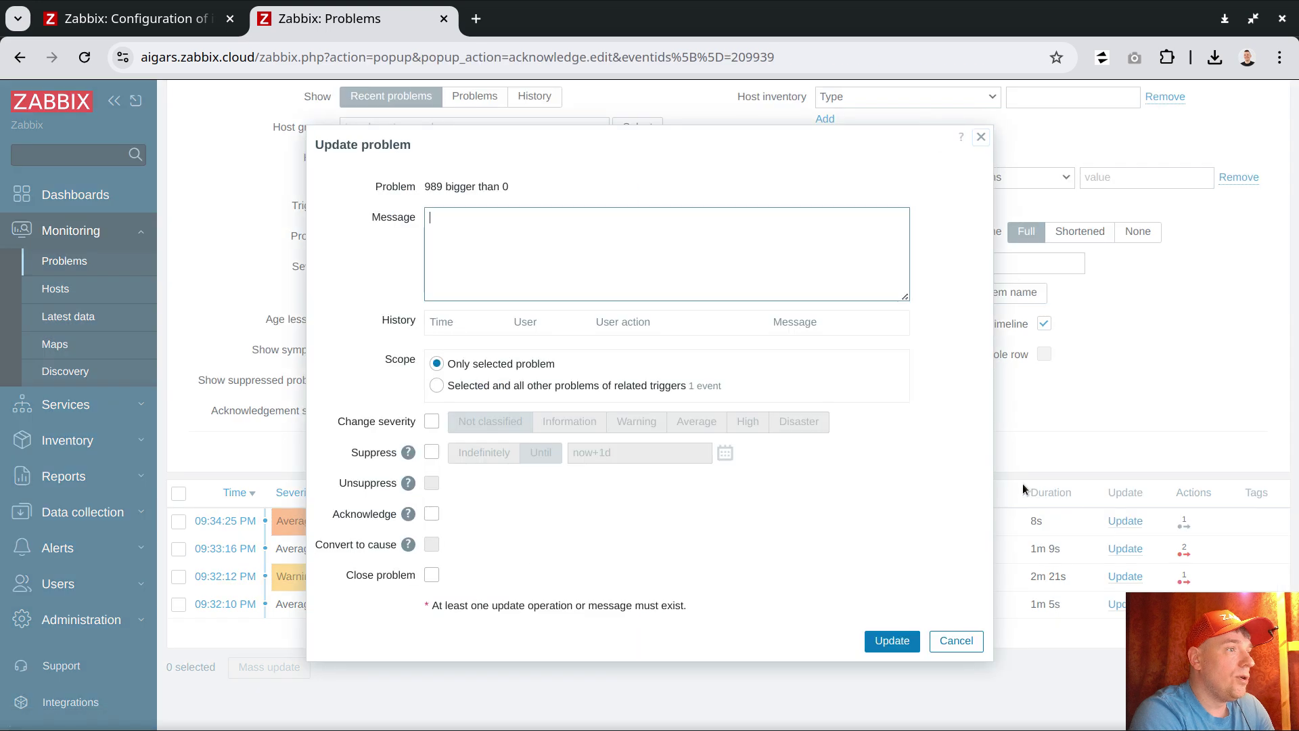
{"action": "left_click", "coordinate": [432, 574]}
{"action": "left_click", "coordinate": [892, 640]}
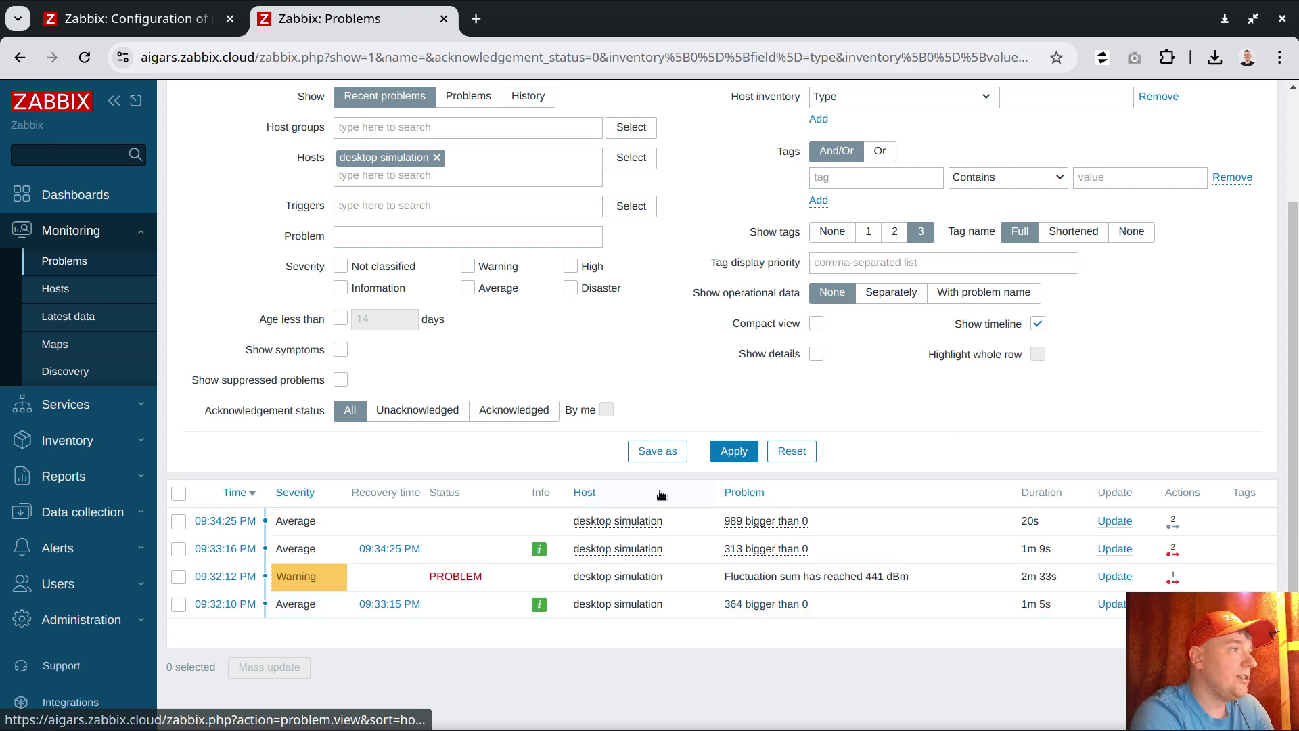
{"action": "left_click", "coordinate": [1114, 576]}
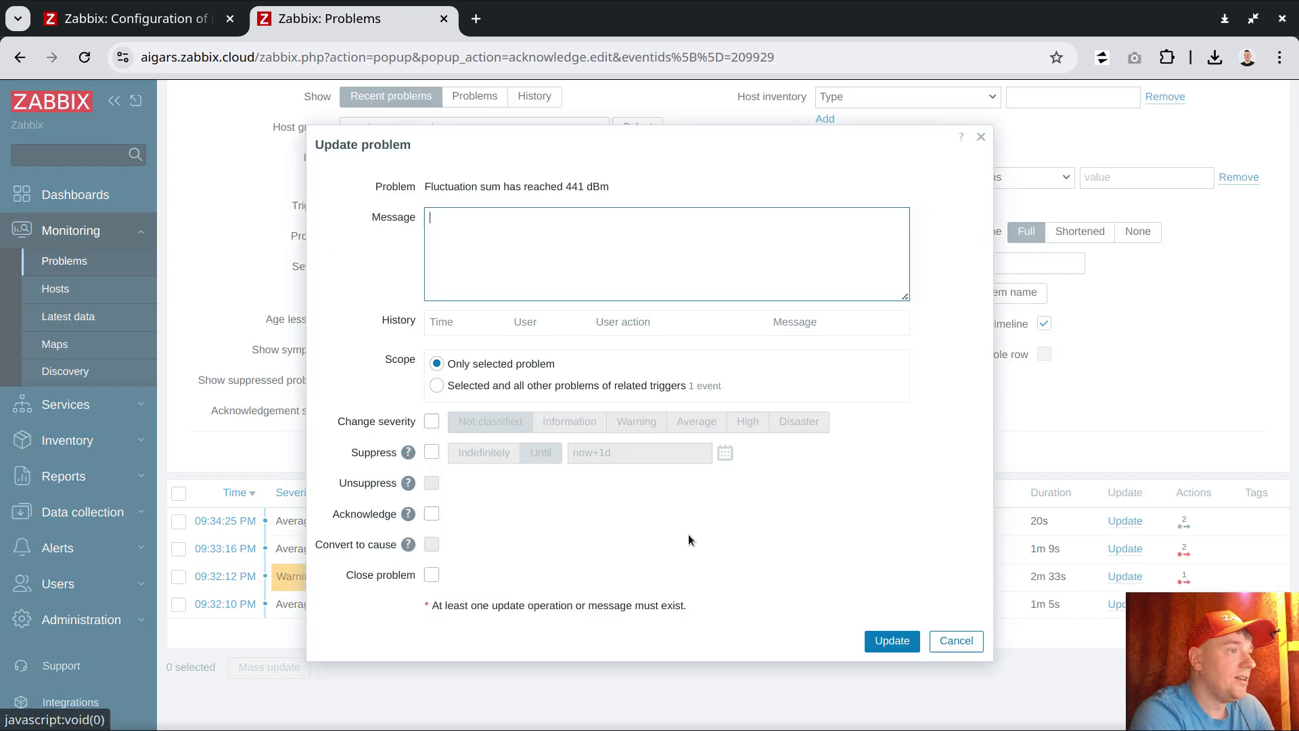
{"action": "left_click", "coordinate": [432, 575]}
{"action": "left_click", "coordinate": [904, 641]}
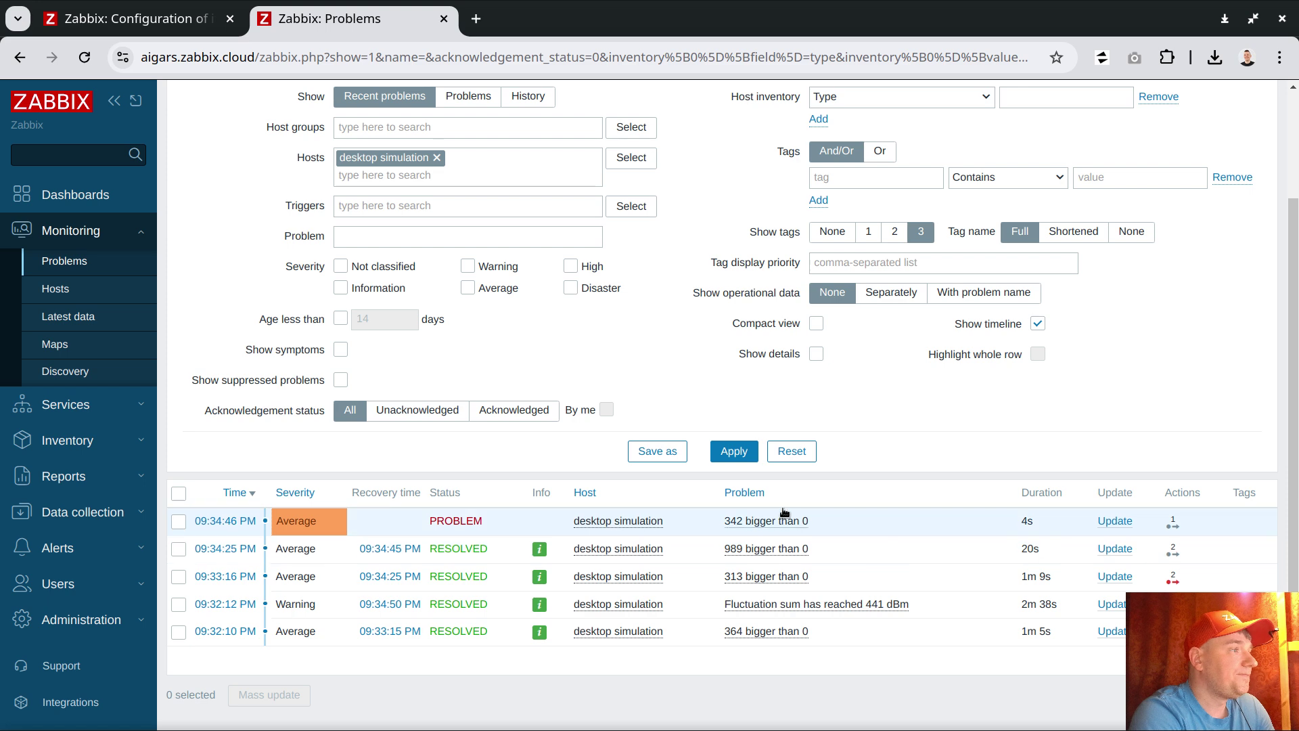
- Refresh the problems list and manually close the "342 bigger than 0" and "Fluctuation sum has reached 57 dBm" problems
{"action": "left_click", "coordinate": [745, 457]}
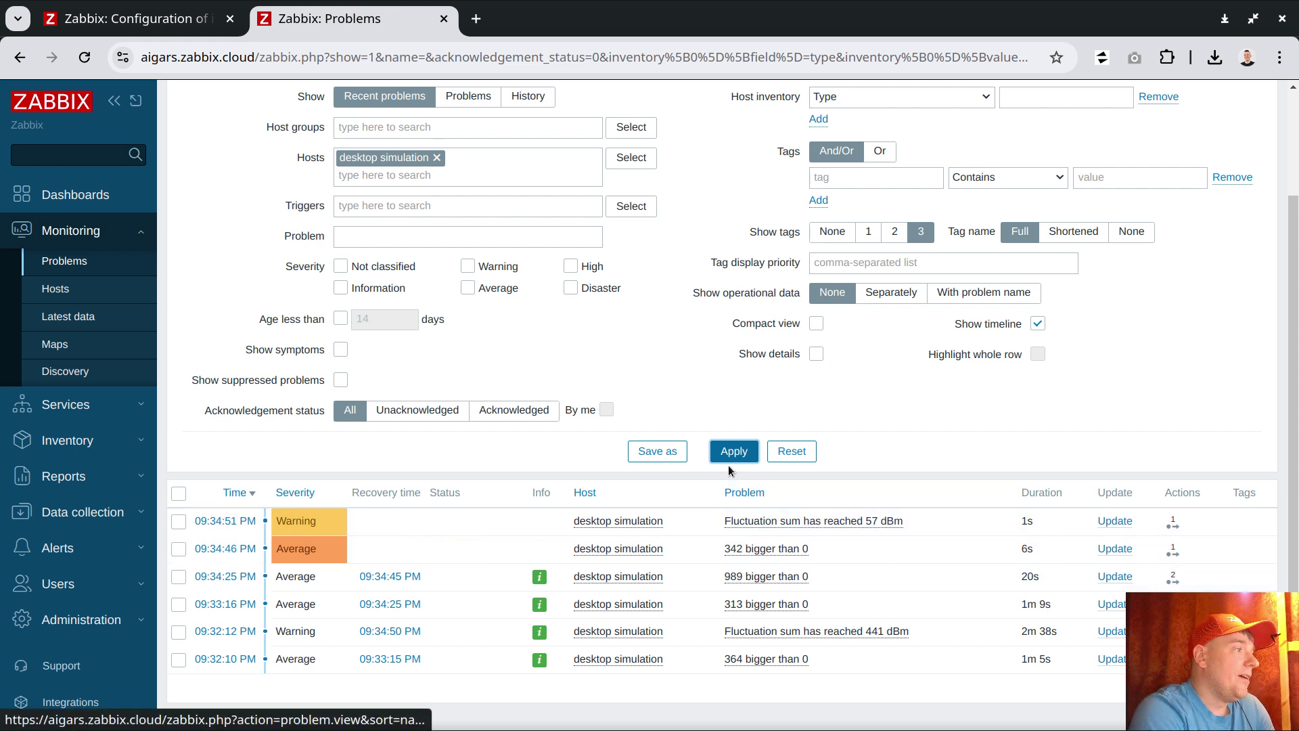
{"action": "left_click", "coordinate": [1115, 549]}
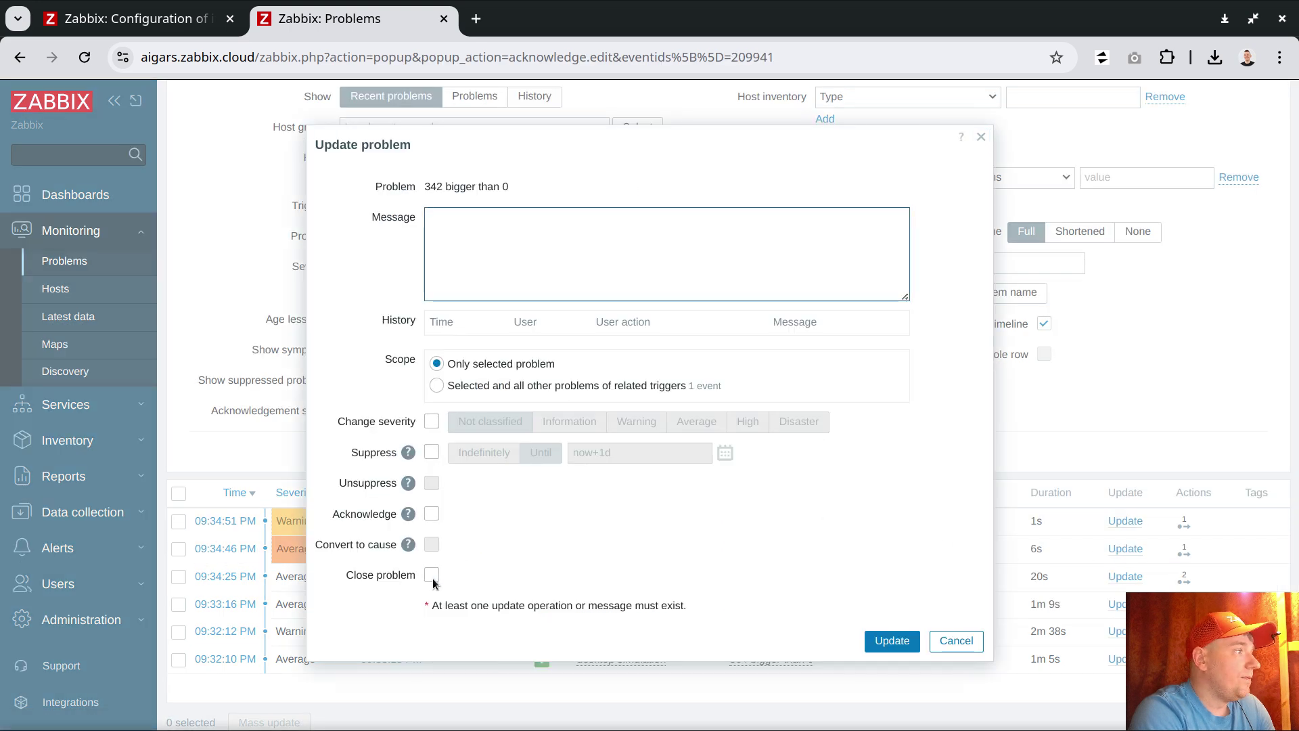
{"action": "left_click", "coordinate": [432, 575]}
{"action": "left_click", "coordinate": [875, 639]}
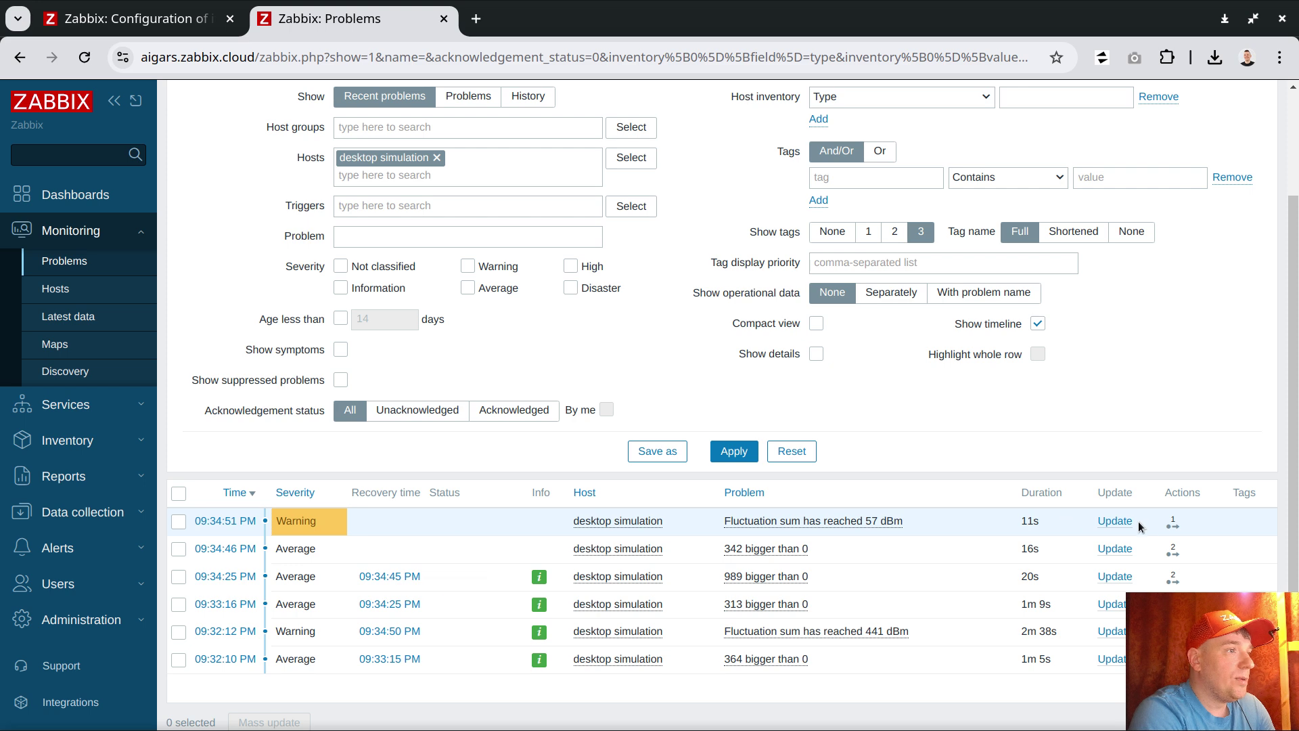
{"action": "left_click", "coordinate": [1114, 521]}
{"action": "left_click", "coordinate": [431, 574]}
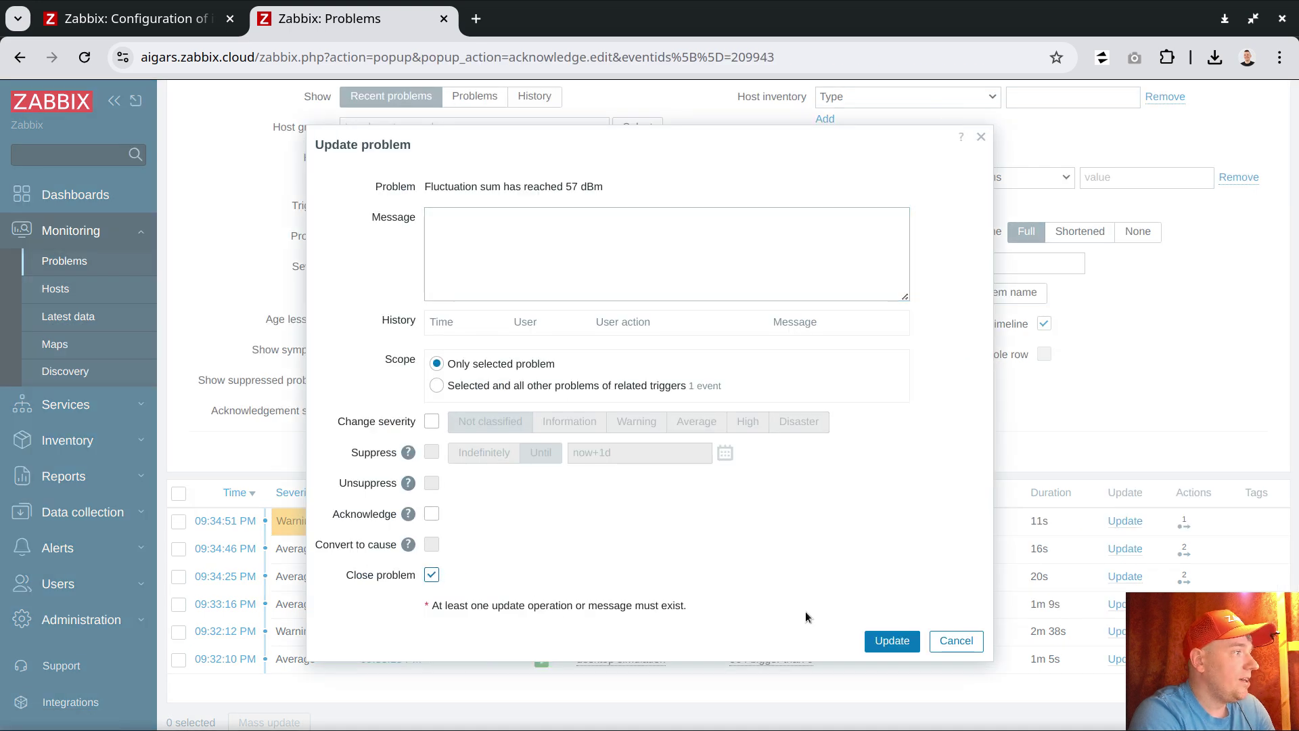
{"action": "left_click", "coordinate": [892, 640]}
- Switch to the Windows remote desktop and dismiss the queued popups one by one, through "Fluctuation sum has reached 114 dBm", moving them off the agent log
{"action": "key", "text": "alt+Tab"}
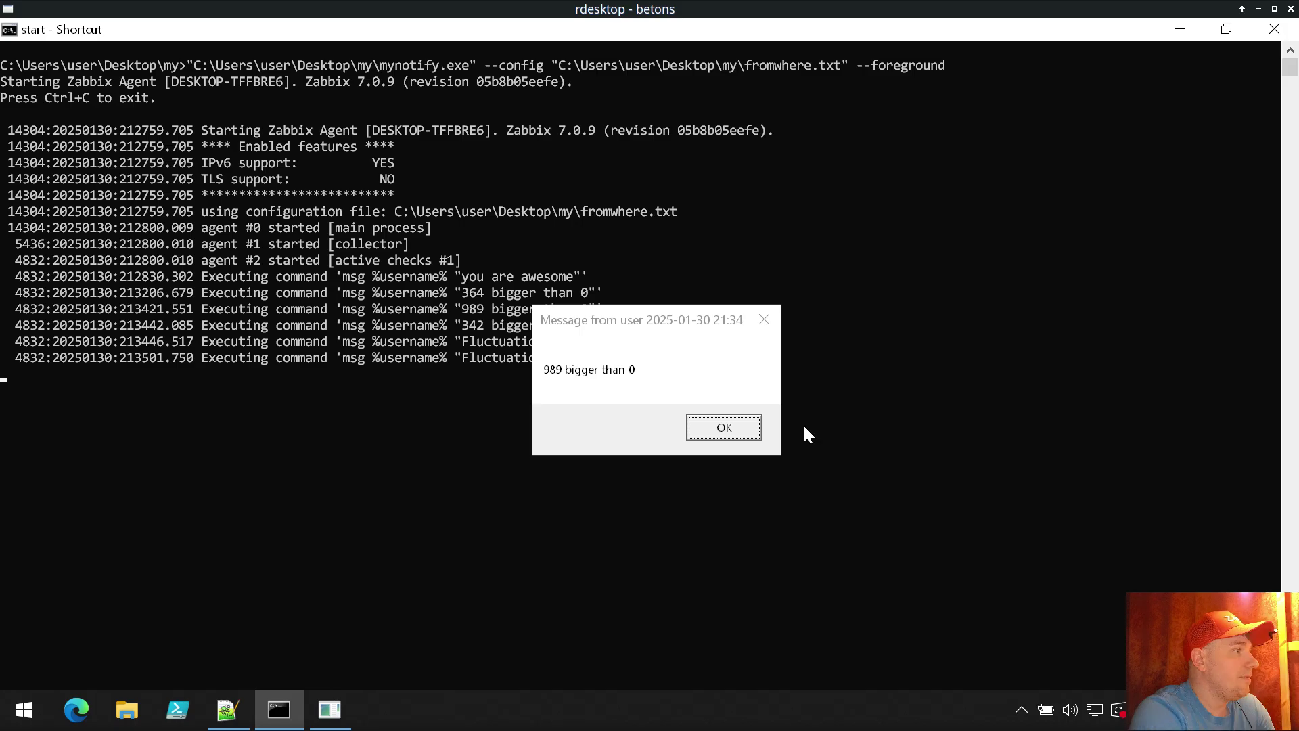
{"action": "left_click_drag", "start_coordinate": [651, 327], "coordinate": [972, 281]}
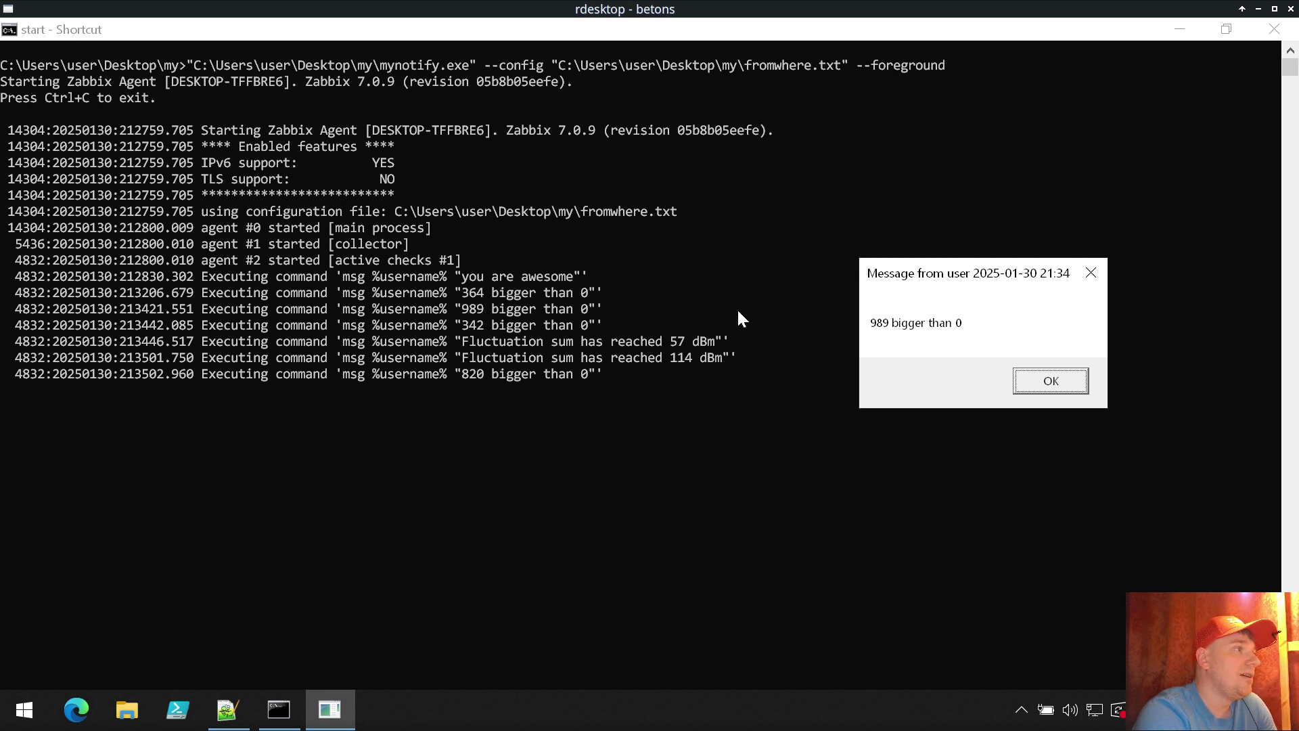
{"action": "left_click", "coordinate": [1037, 372]}
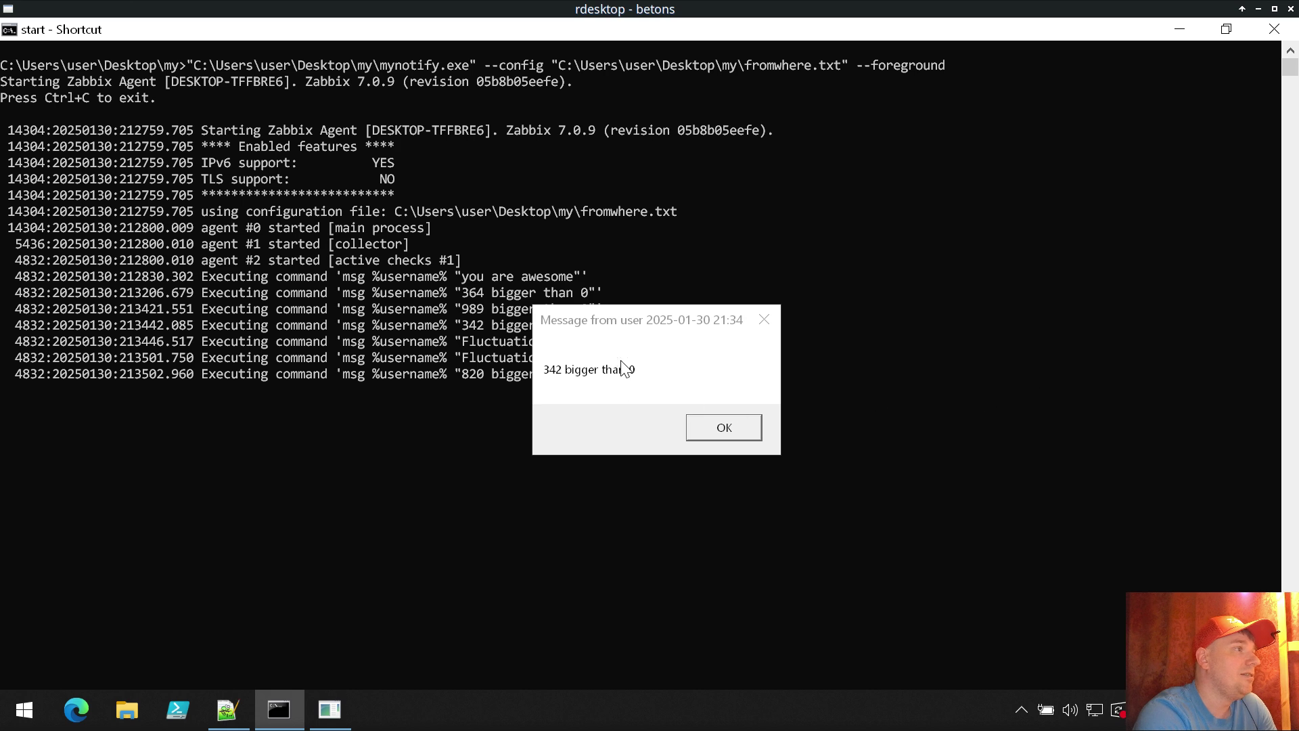
{"action": "left_click_drag", "start_coordinate": [623, 369], "coordinate": [833, 287]}
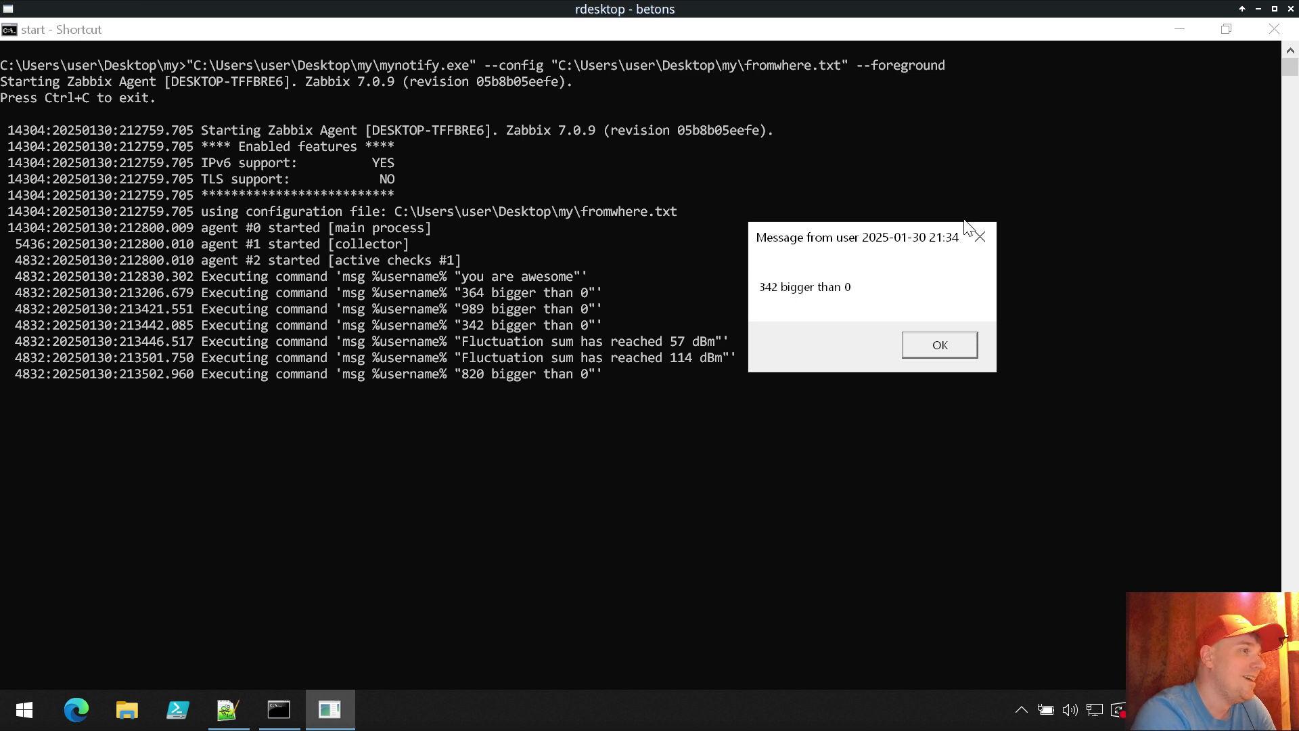
{"action": "left_click", "coordinate": [926, 347]}
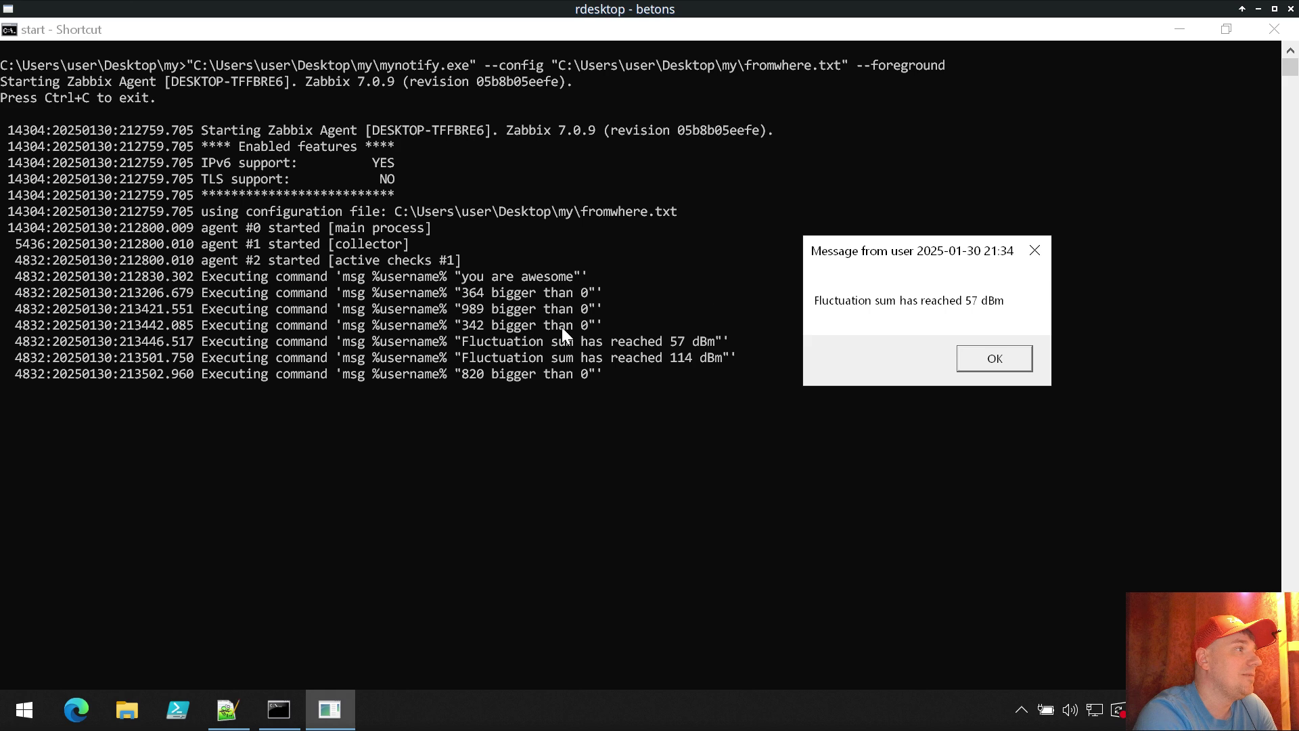
{"action": "left_click", "coordinate": [986, 358]}
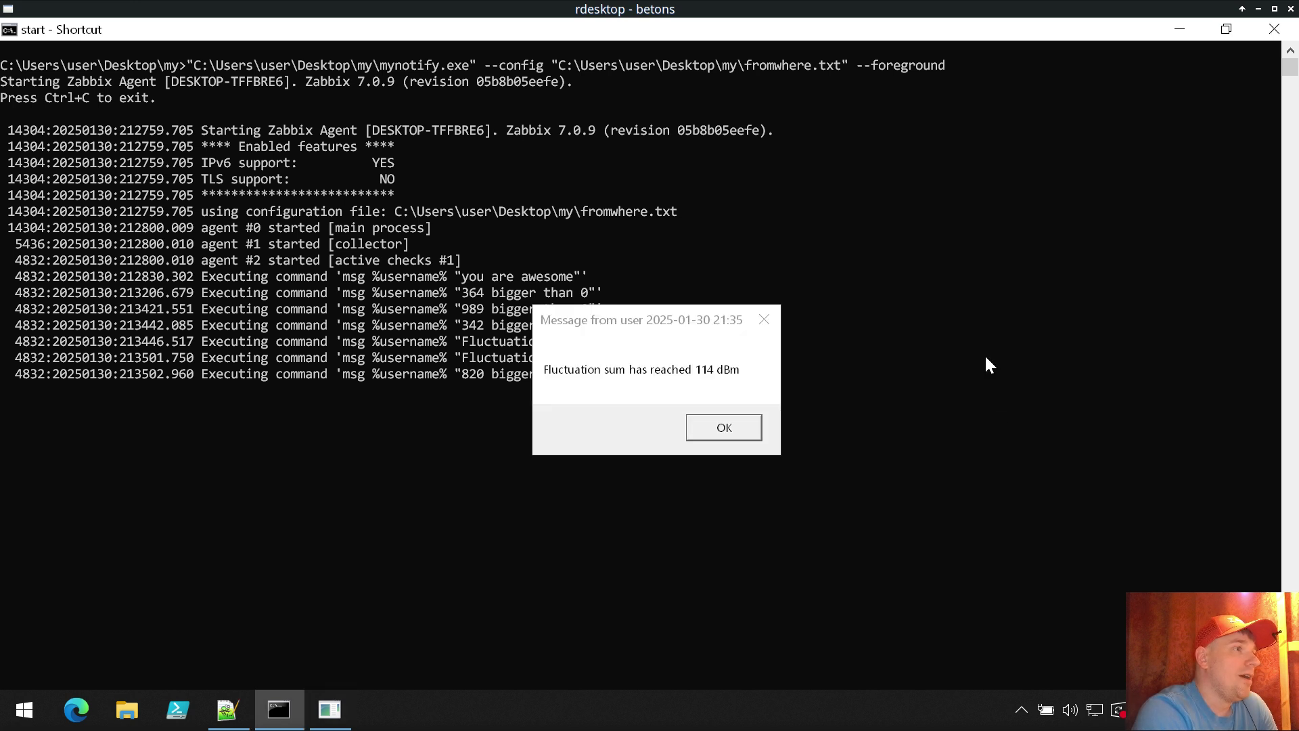
{"action": "left_click", "coordinate": [744, 426]}
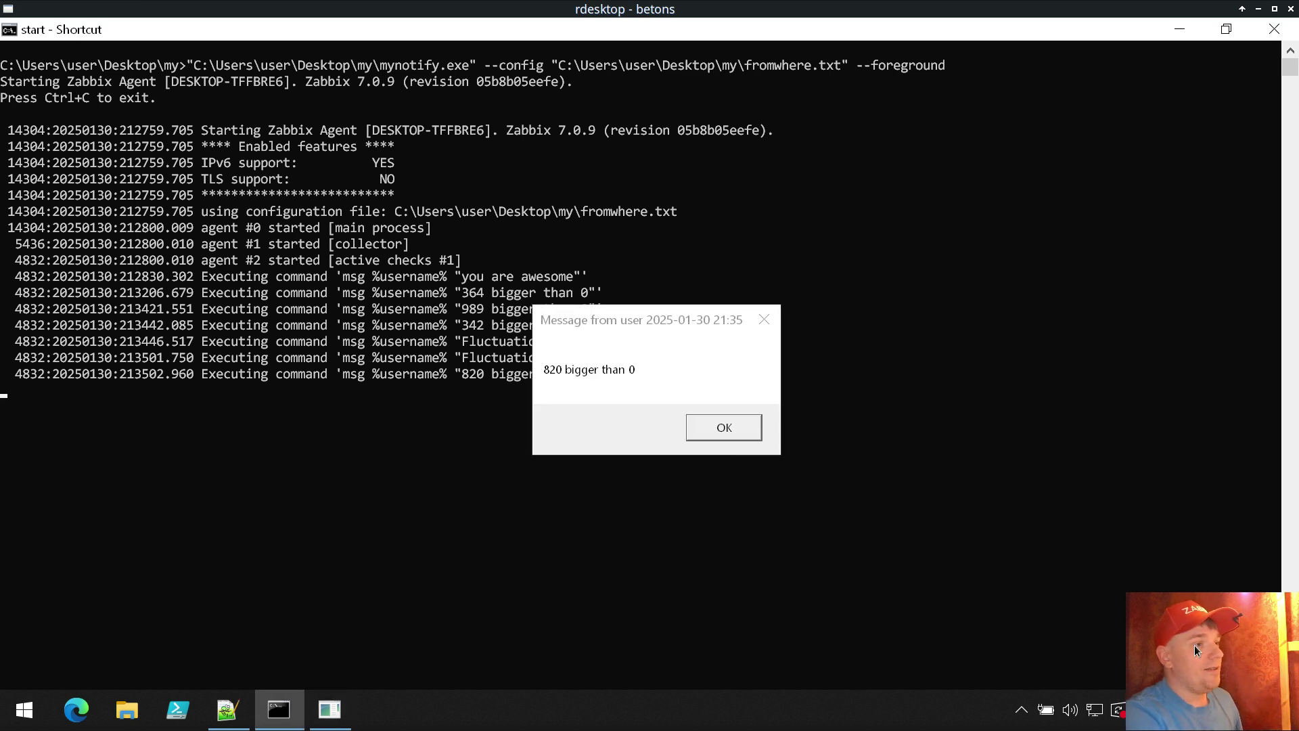